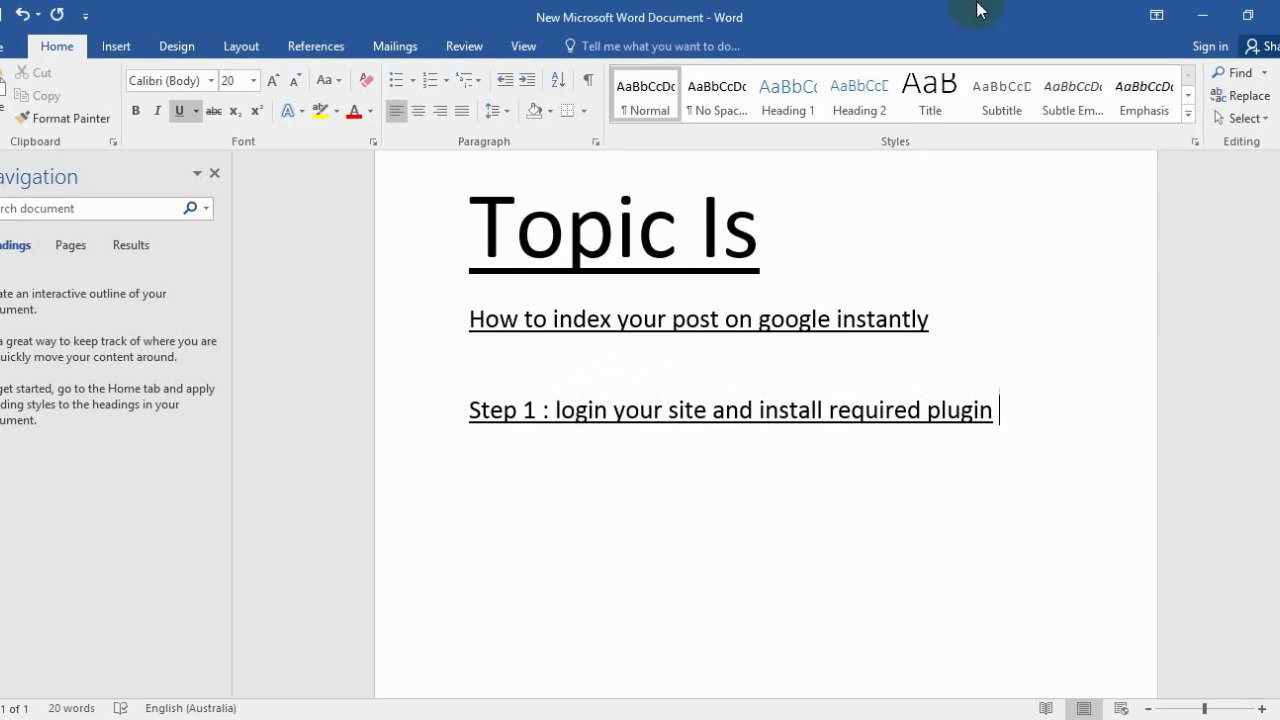
# - Open the allsupertools.com/wp-admin WordPress login page in Chrome
pyautogui.click(1200, 15)
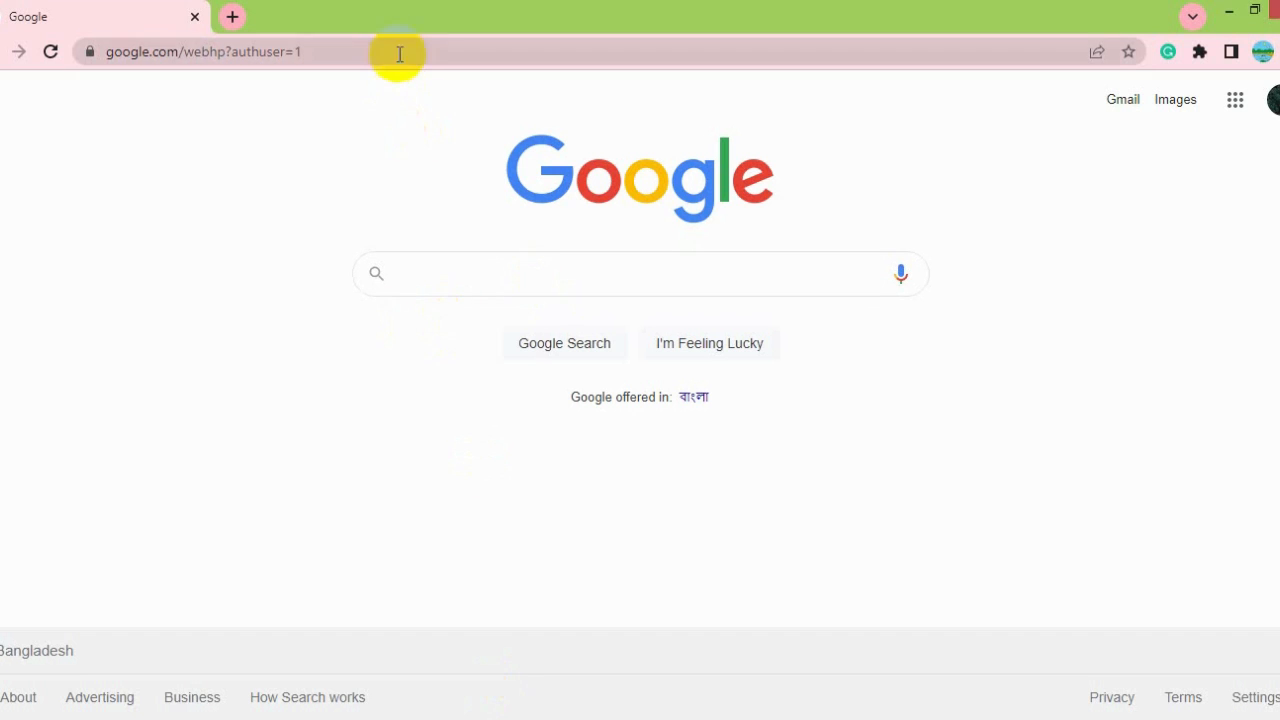
pyautogui.click(399, 53)
pyautogui.write('all')
pyautogui.press('End')
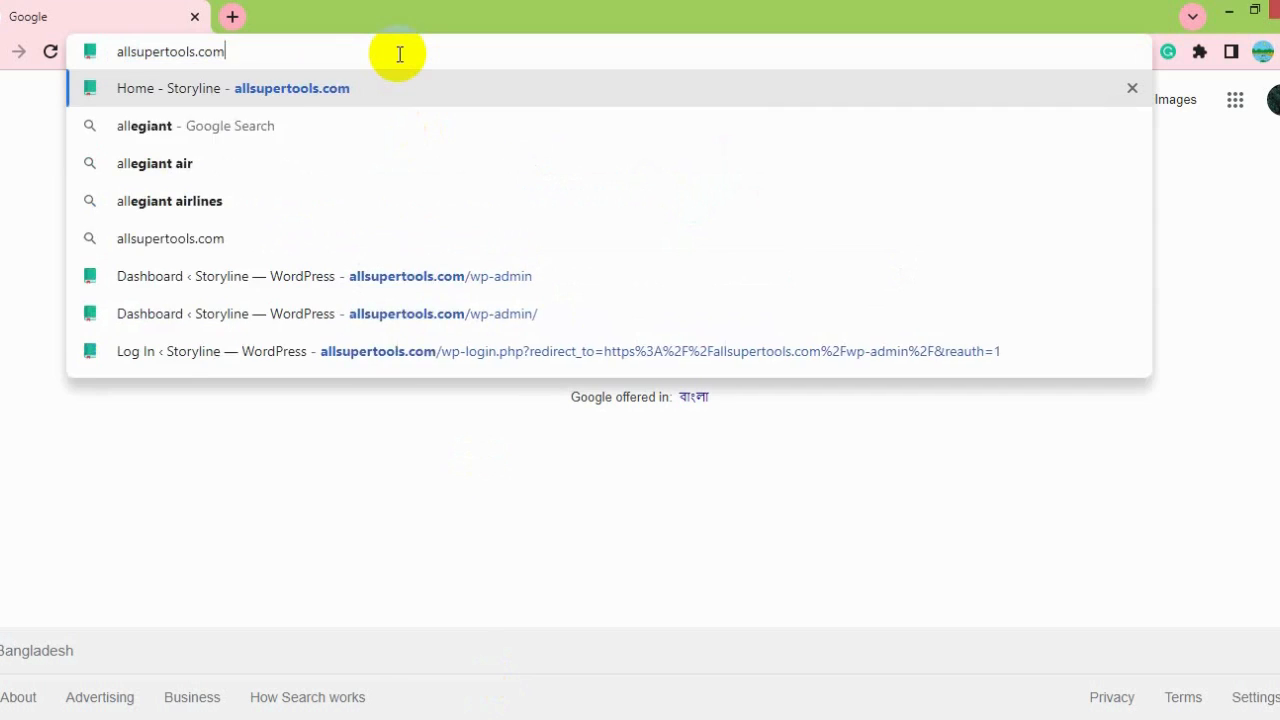
pyautogui.write('/wp-admin')
pyautogui.press('Return')
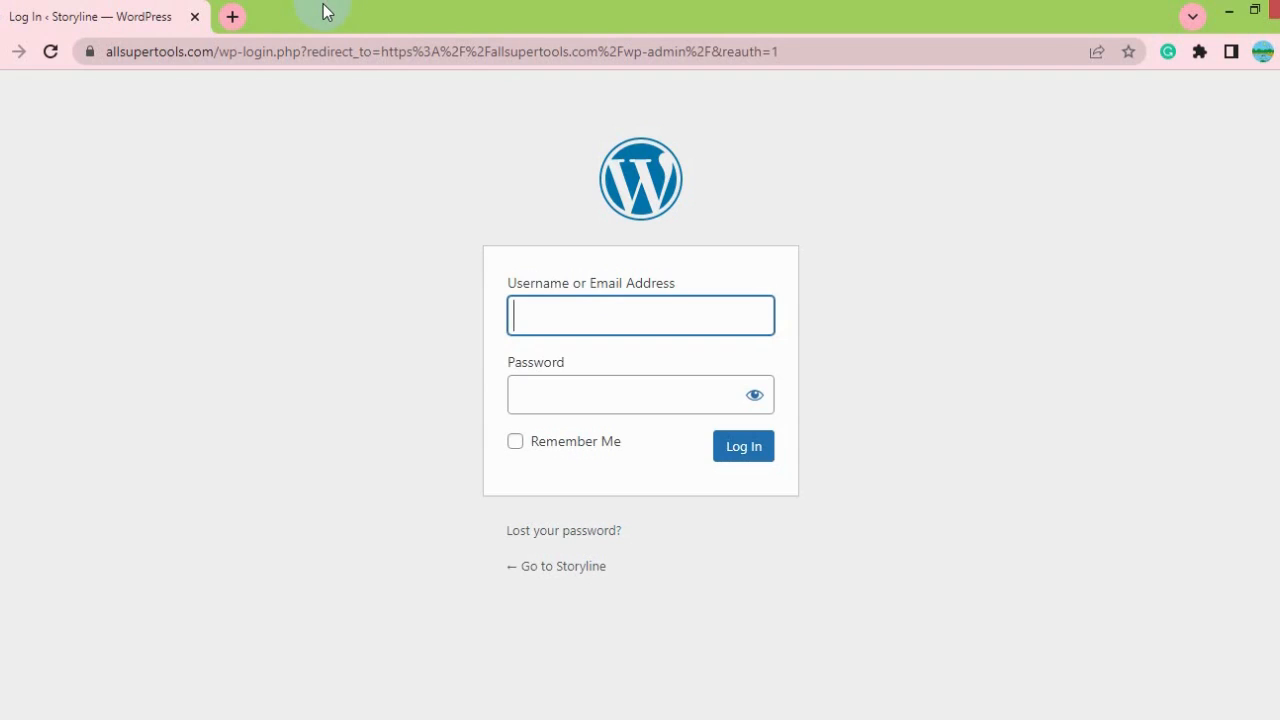
pyautogui.click(212, 170)
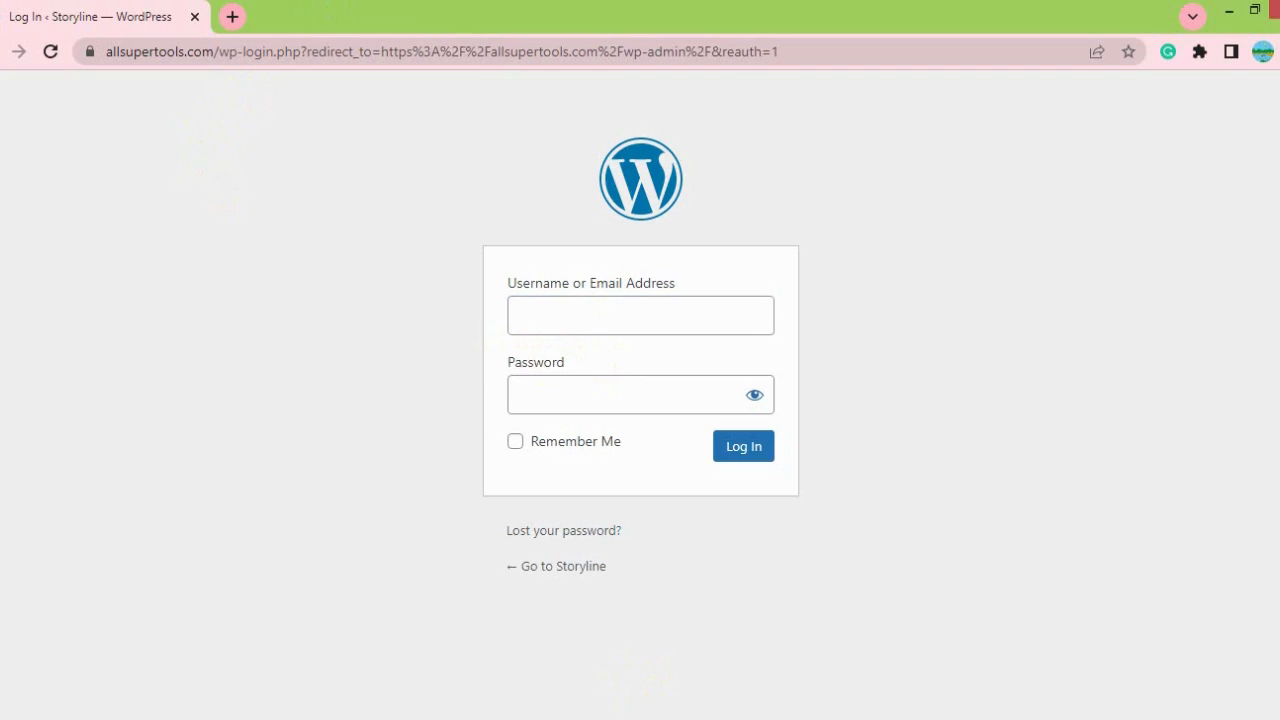
# - Log in to the WordPress dashboard with the pasted account password
pyautogui.click(598, 395)
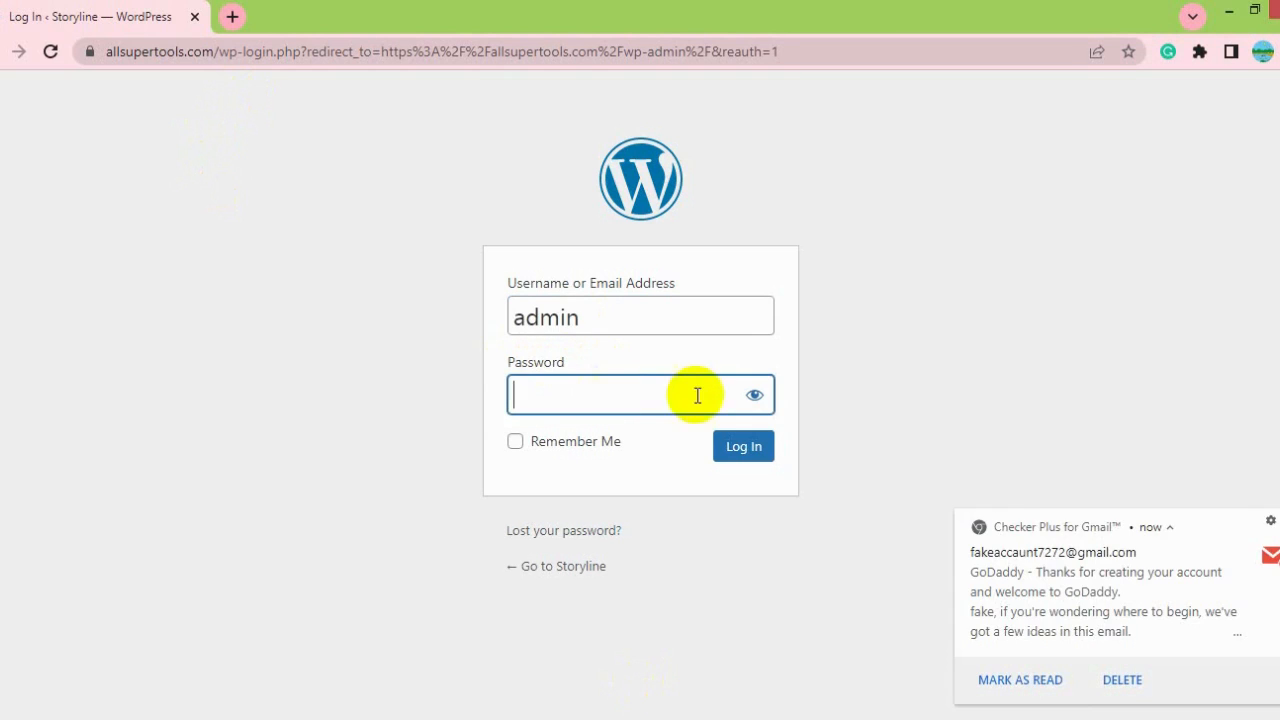
pyautogui.hotkey('ctrl', 'v')
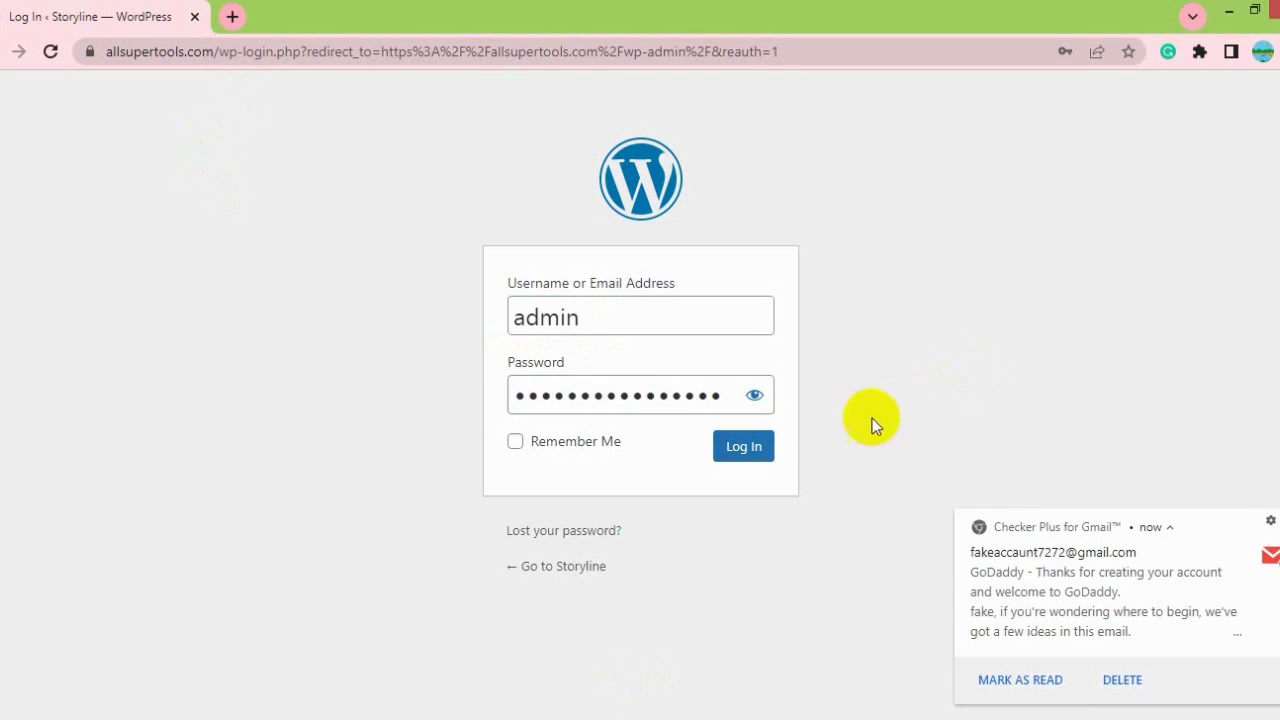
pyautogui.click(743, 452)
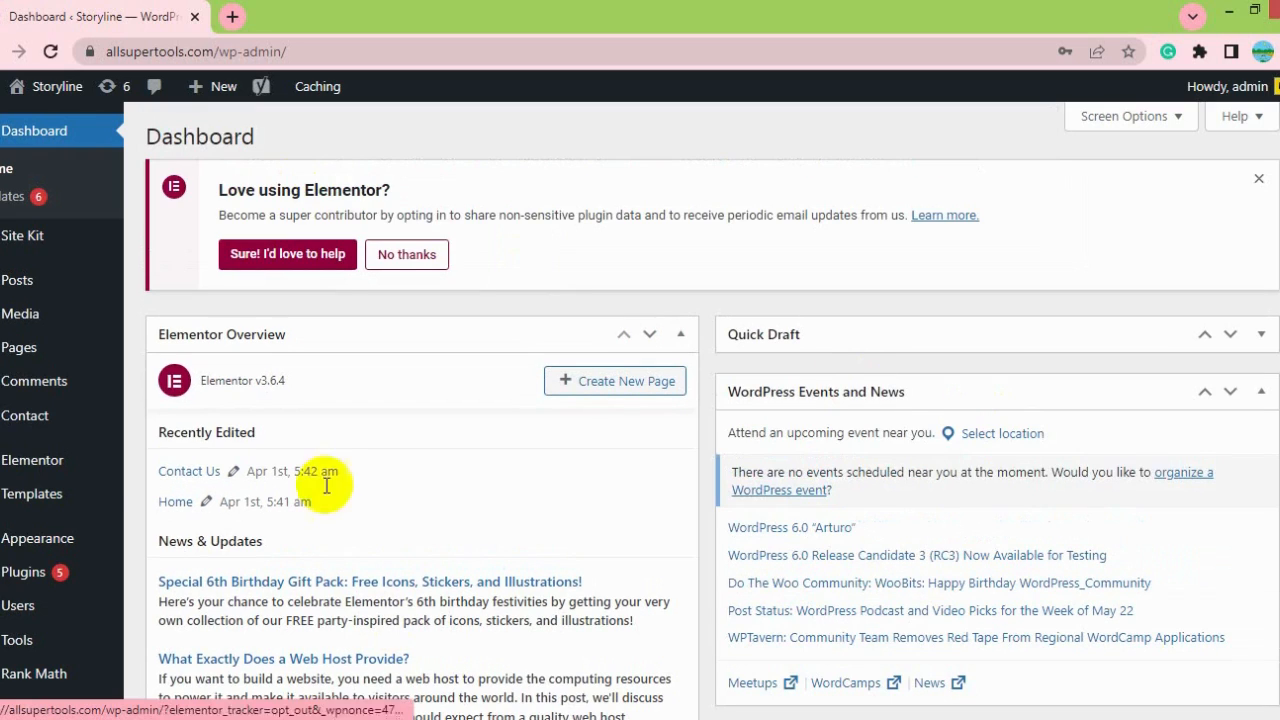
# - Search new plugins for 'instant indexing' and check Instant Indexing for Google's details
pyautogui.moveTo(48, 569)
pyautogui.click(180, 608)
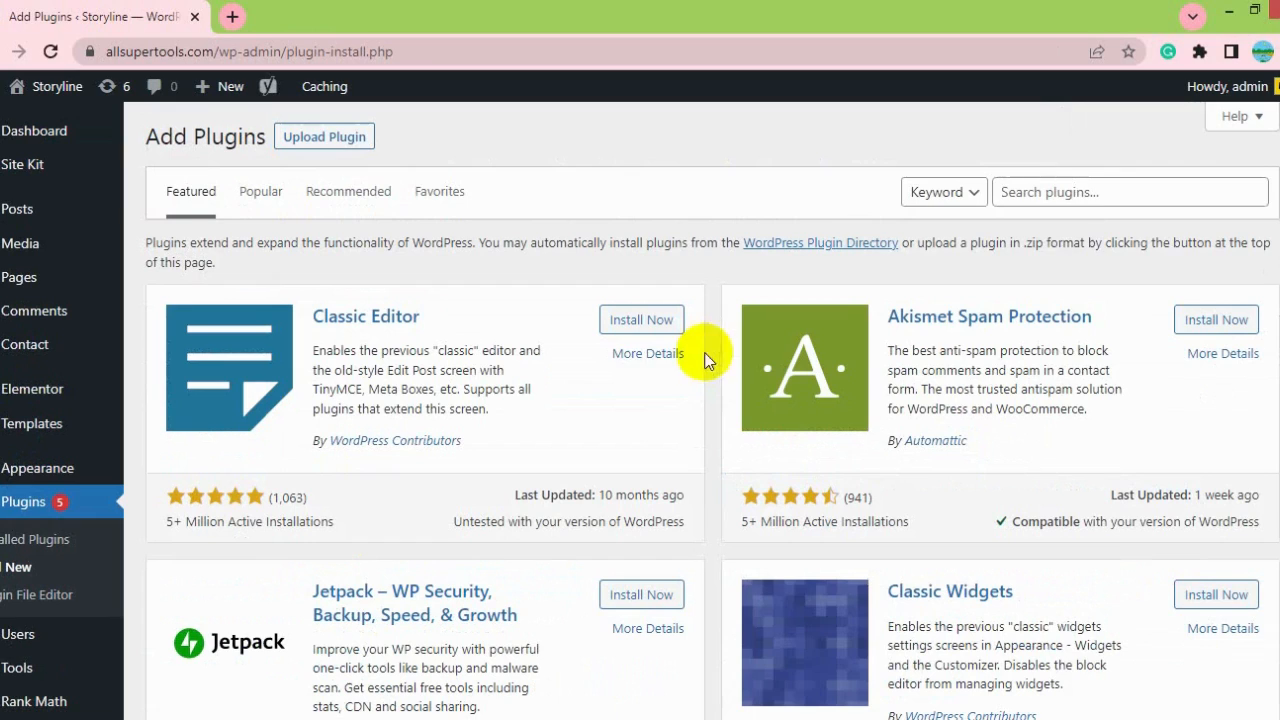
pyautogui.click(1072, 195)
pyautogui.write('ins')
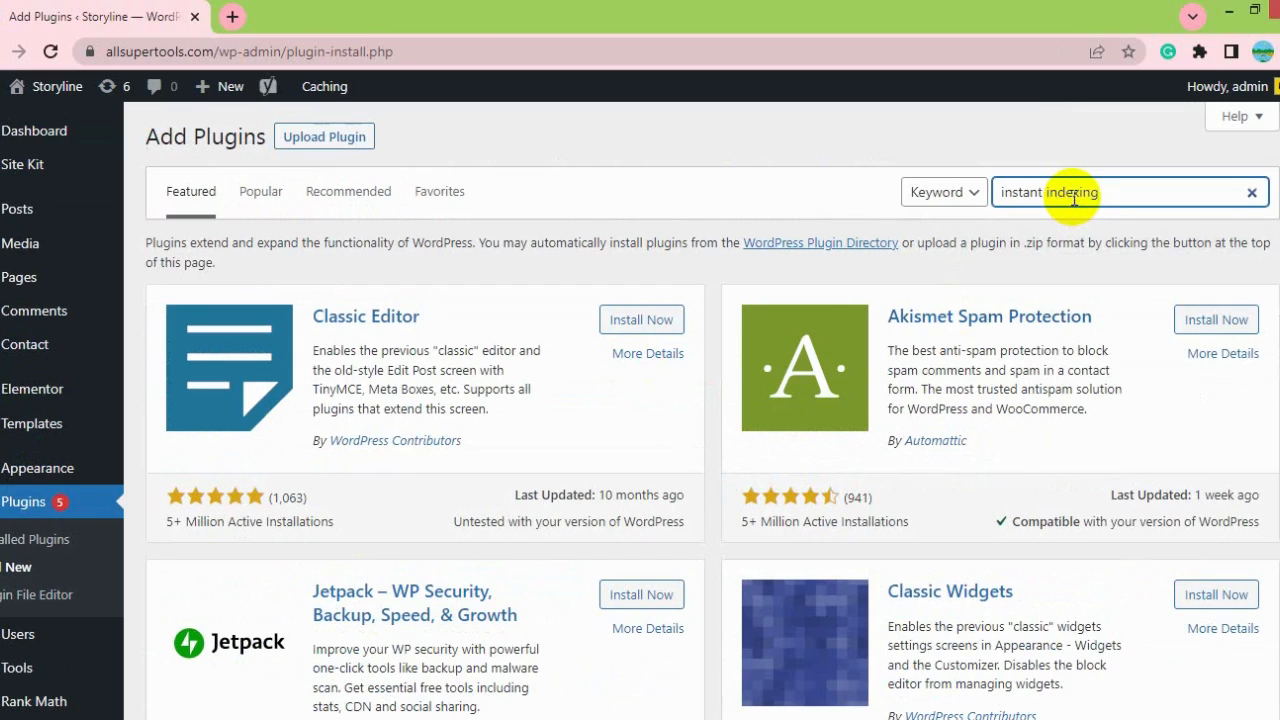
pyautogui.write('tant indexing')
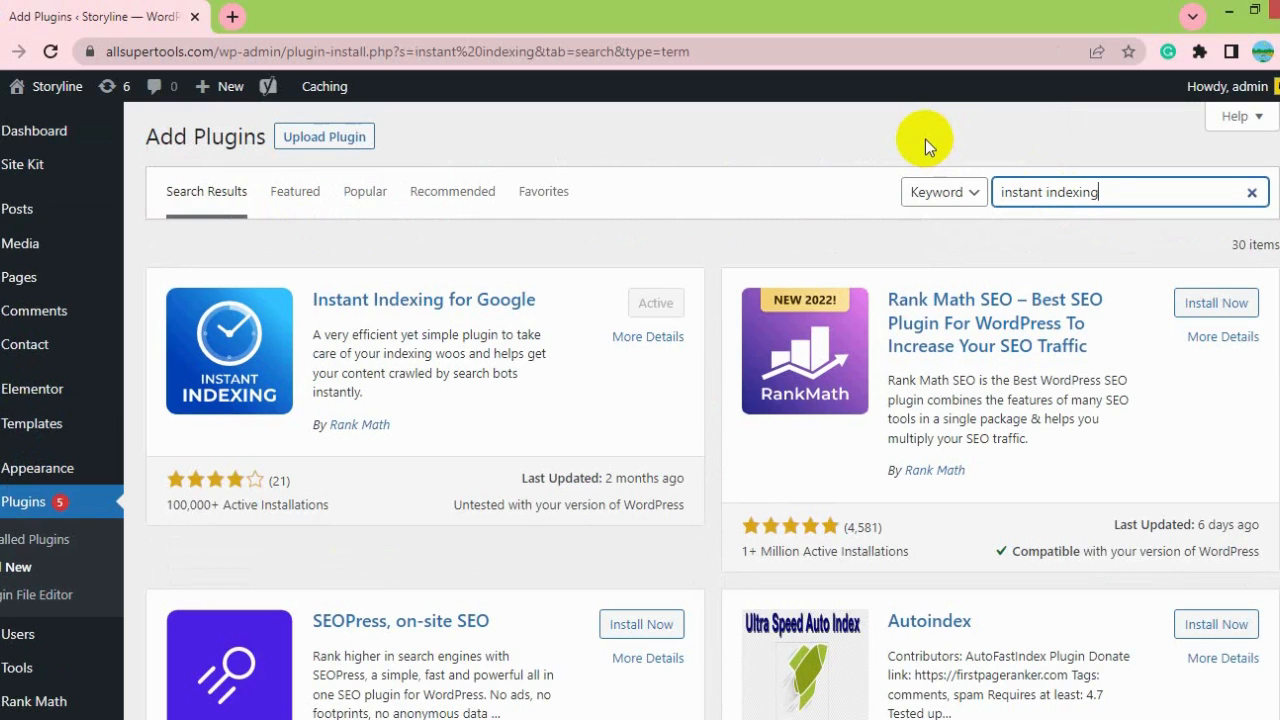
pyautogui.click(414, 316)
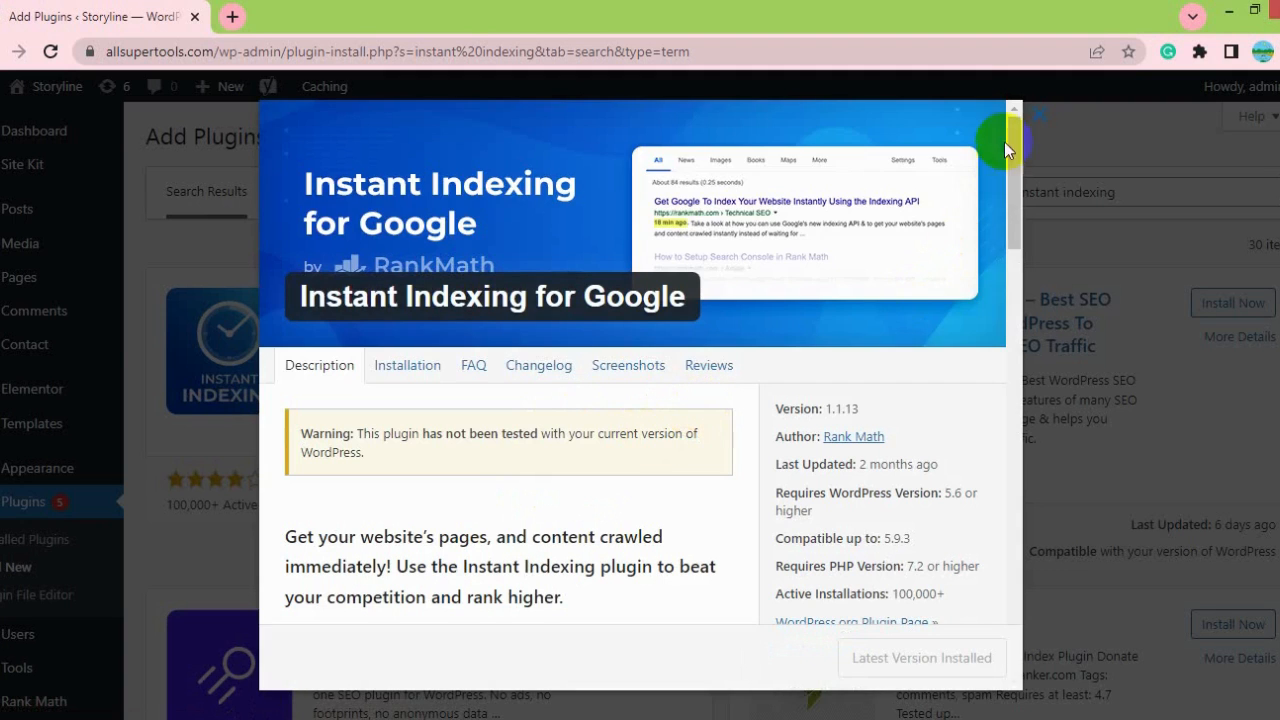
pyautogui.click(1038, 118)
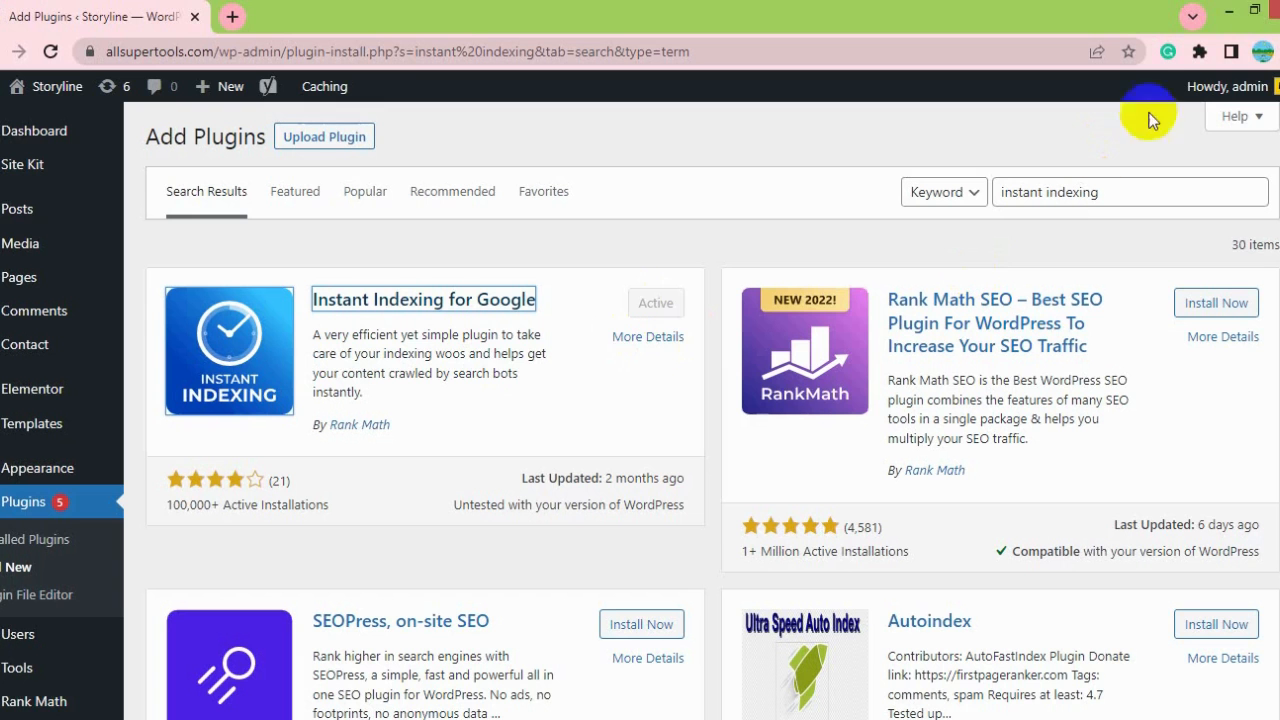
pyautogui.click(1237, 12)
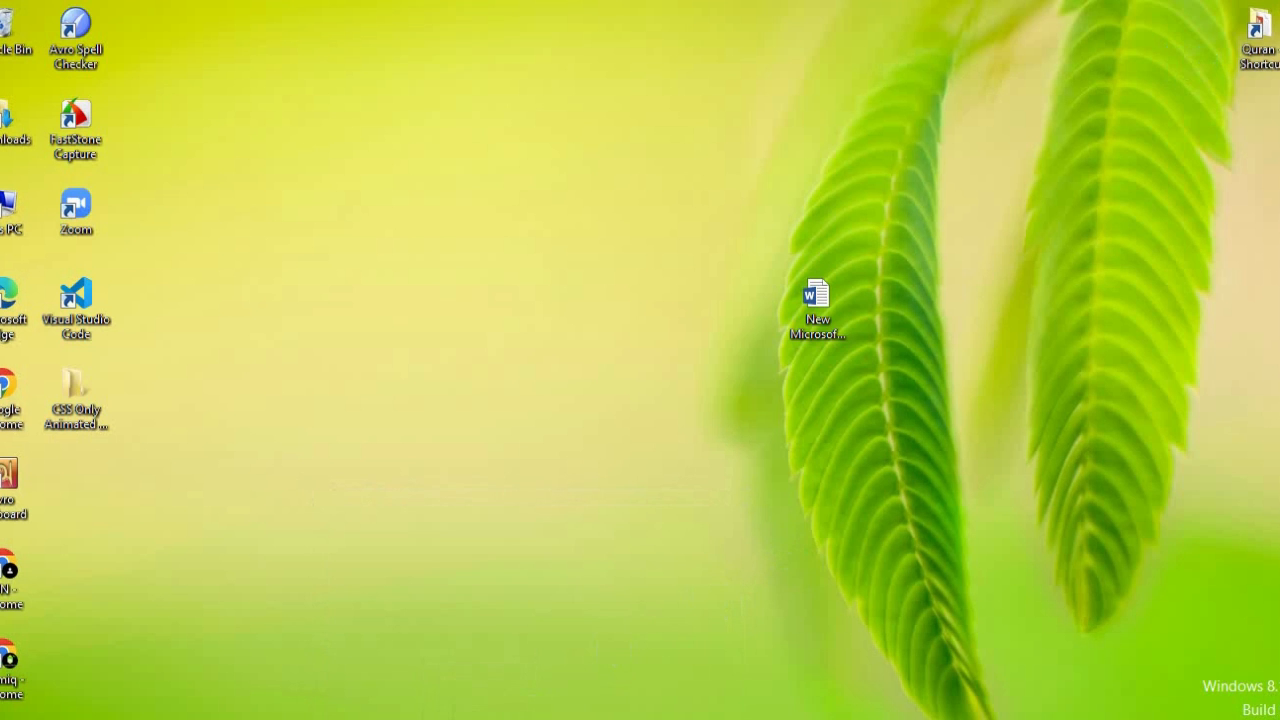
# - Add the line 'Step 2: need to check on search console your sitemap added or not'
pyautogui.click(556, 717)
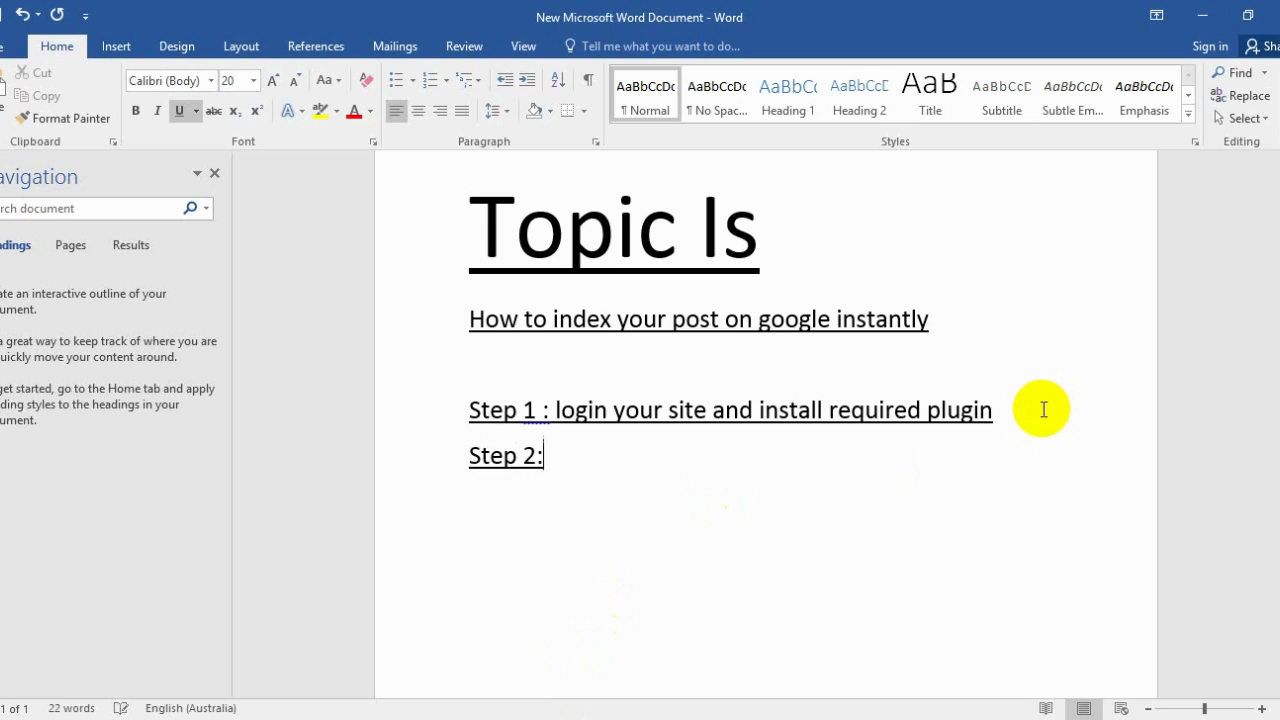
pyautogui.write('2: need to check on search')
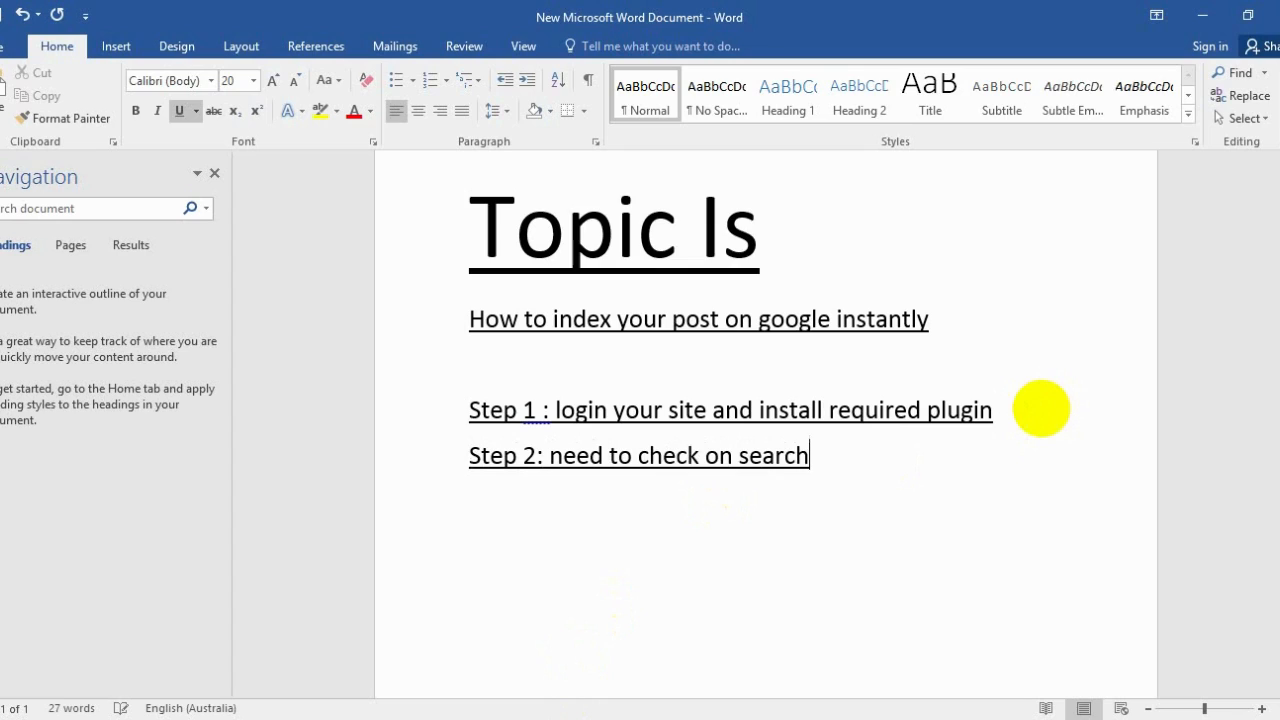
pyautogui.write('consol')
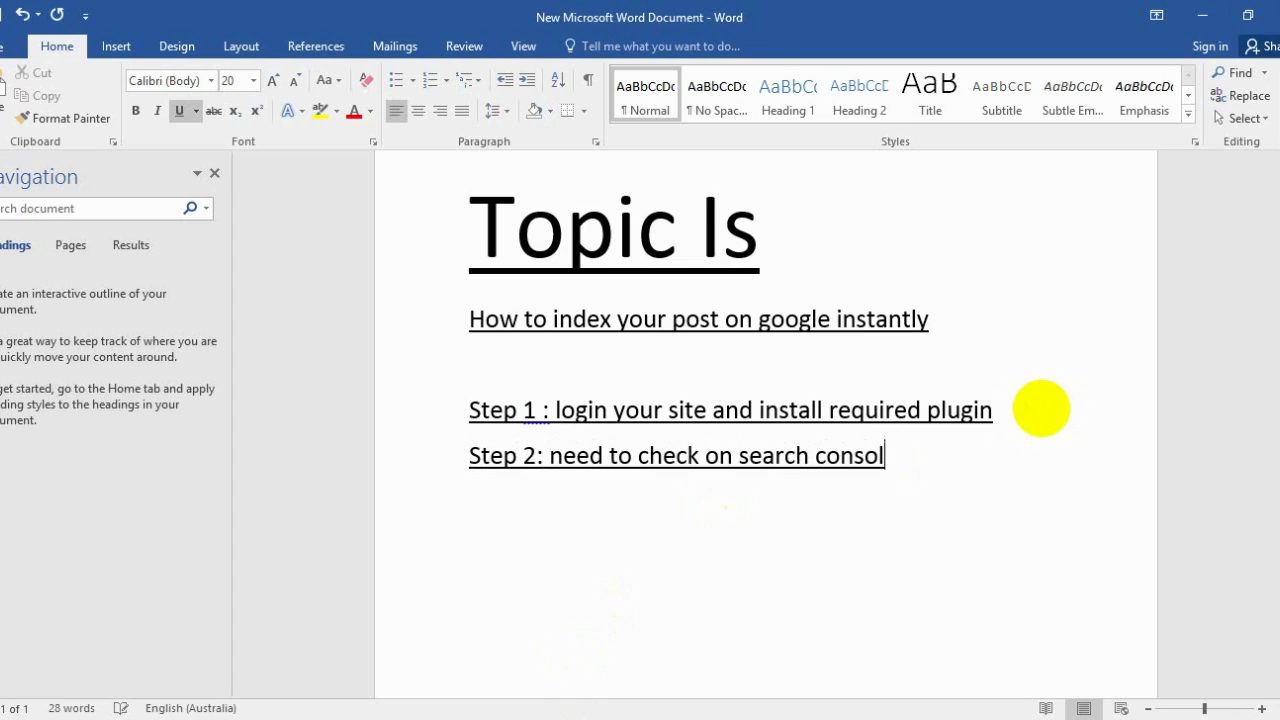
pyautogui.write('e your ')
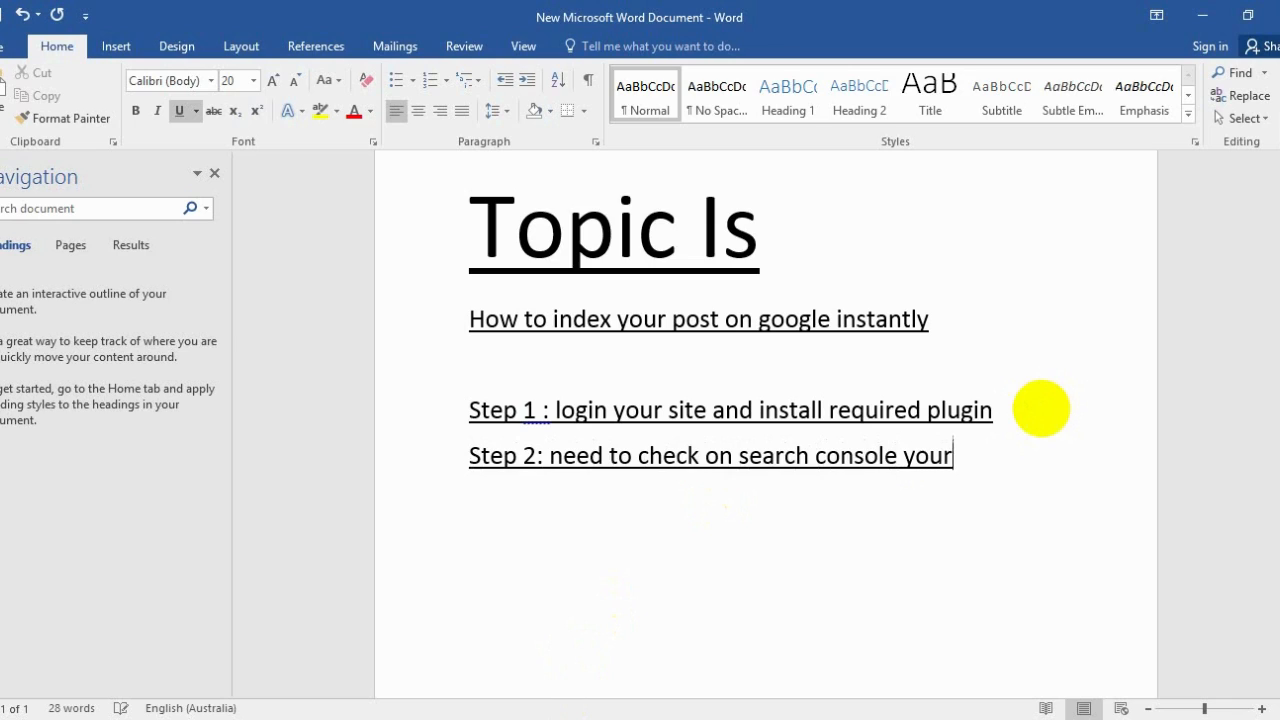
pyautogui.write('sitemap ')
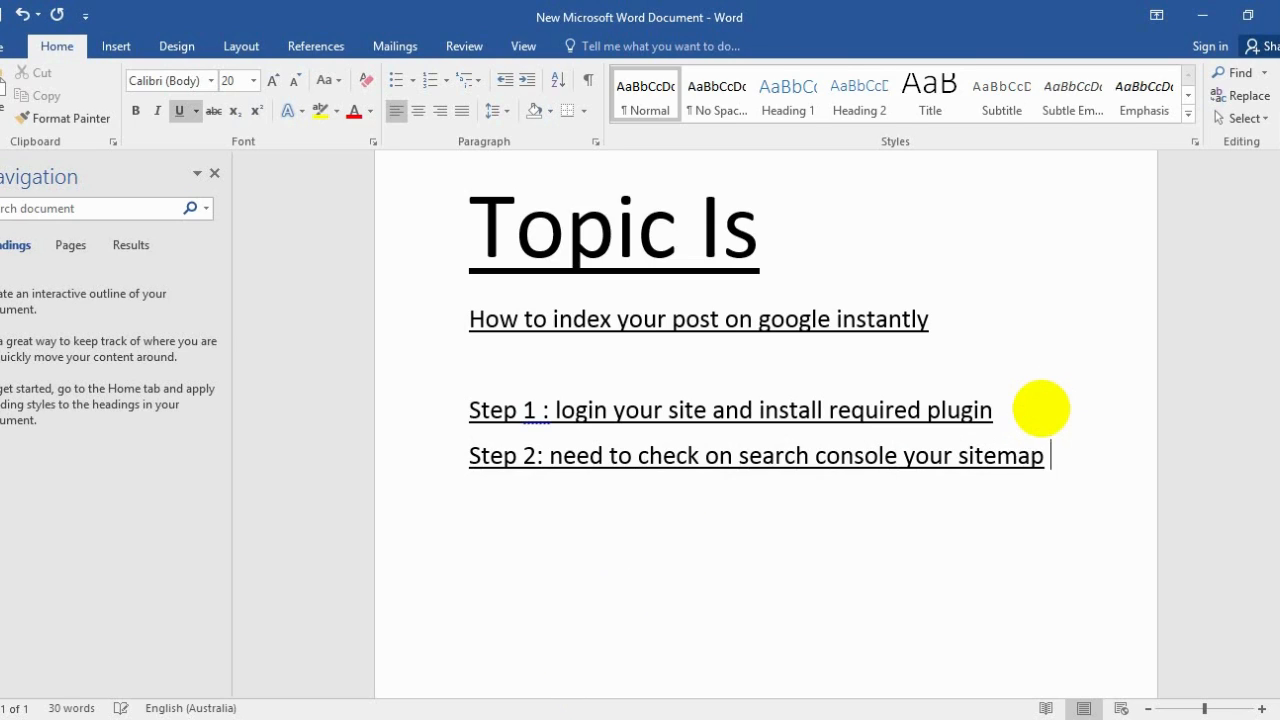
pyautogui.write('added')
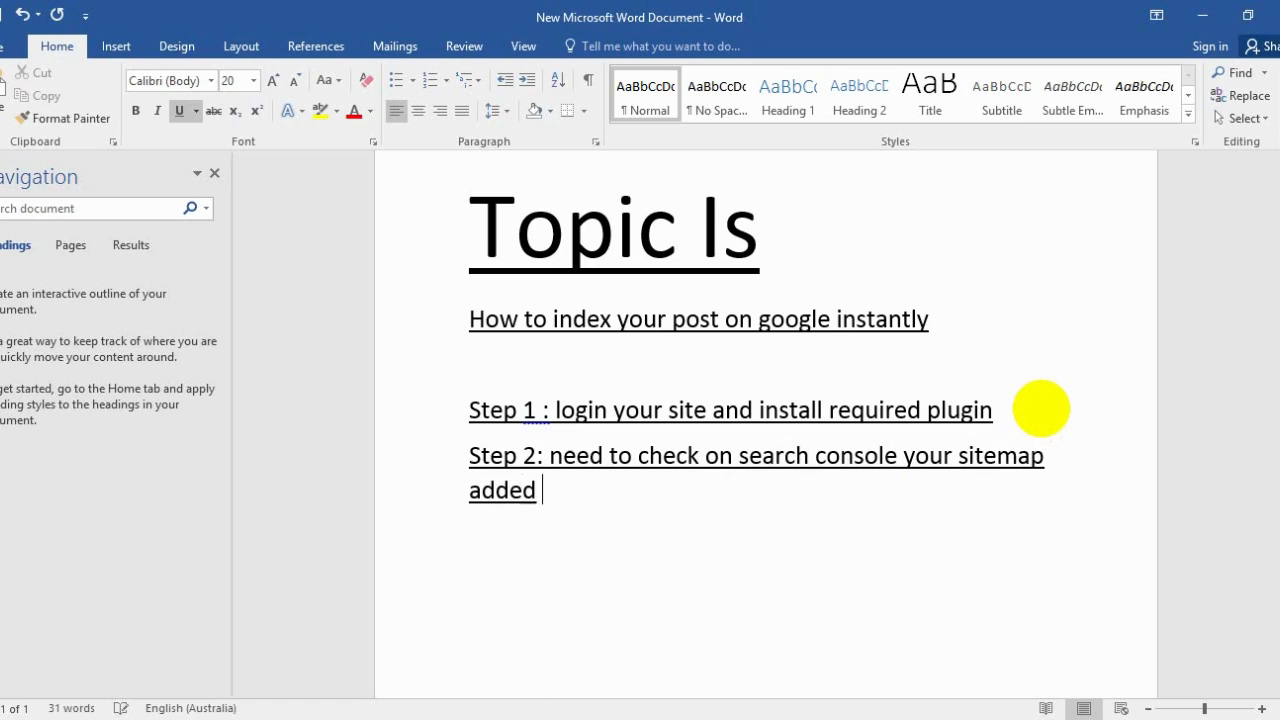
pyautogui.write(' or not')
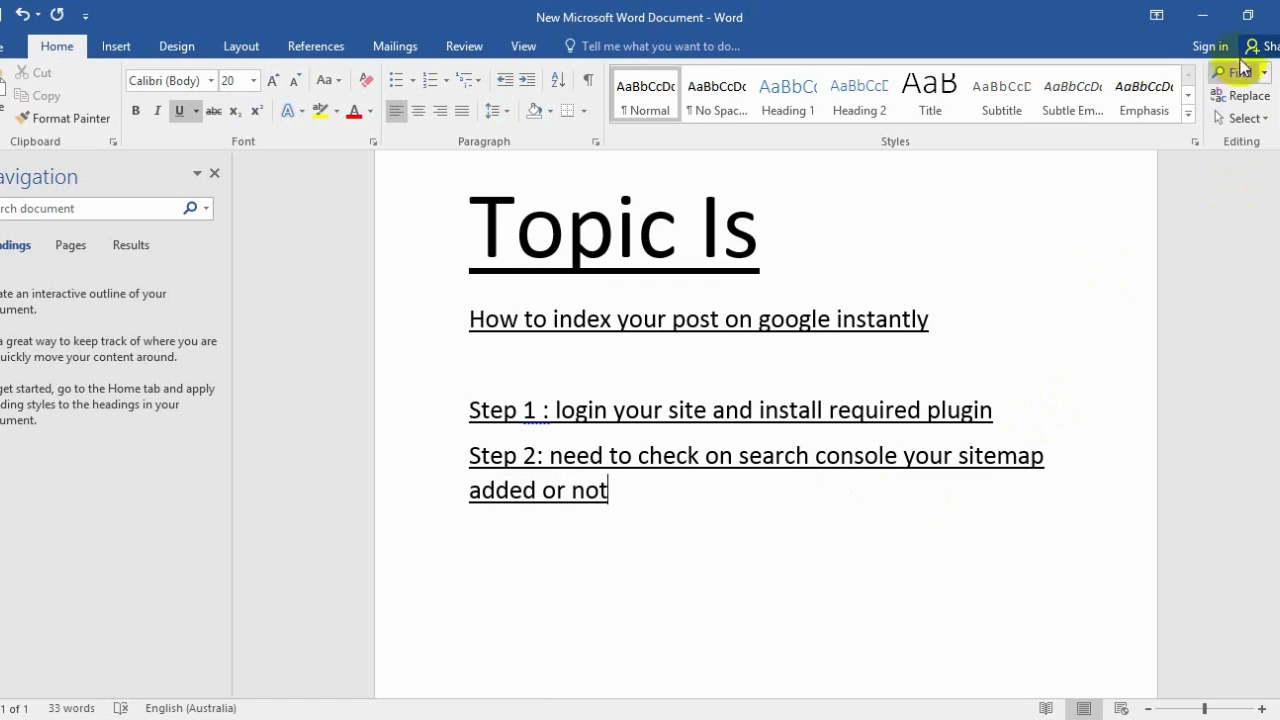
pyautogui.click(1203, 15)
# - Open Google Search Console in a new tab under the site owner's Google account
pyautogui.click(472, 710)
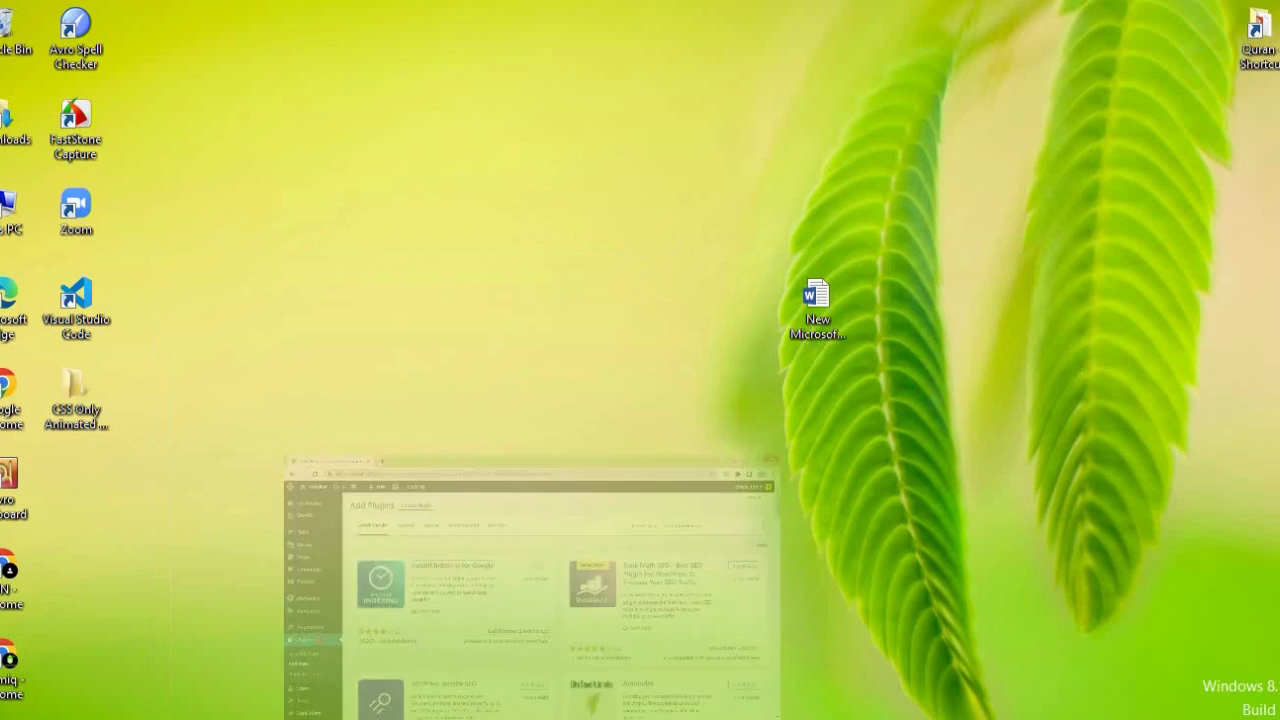
pyautogui.click(229, 14)
pyautogui.write('se')
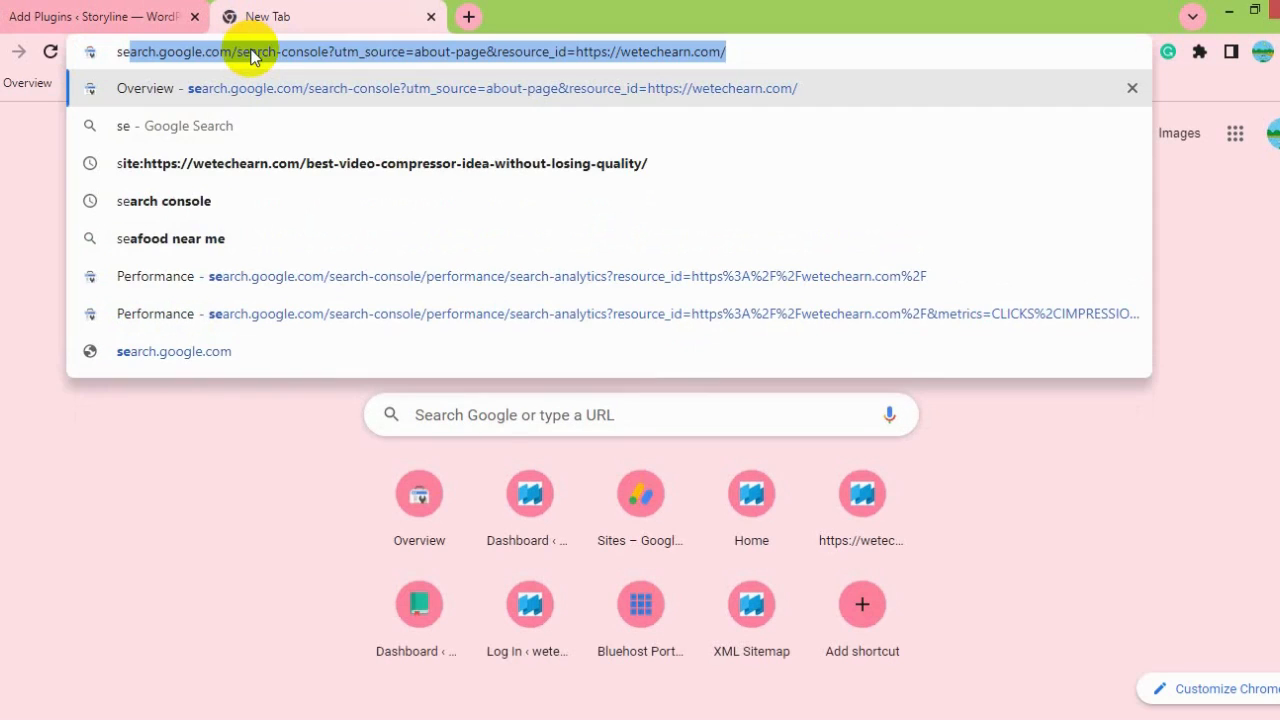
pyautogui.write('a')
pyautogui.press('Down')
pyautogui.press('Down')
pyautogui.press('Down')
pyautogui.press('Up')
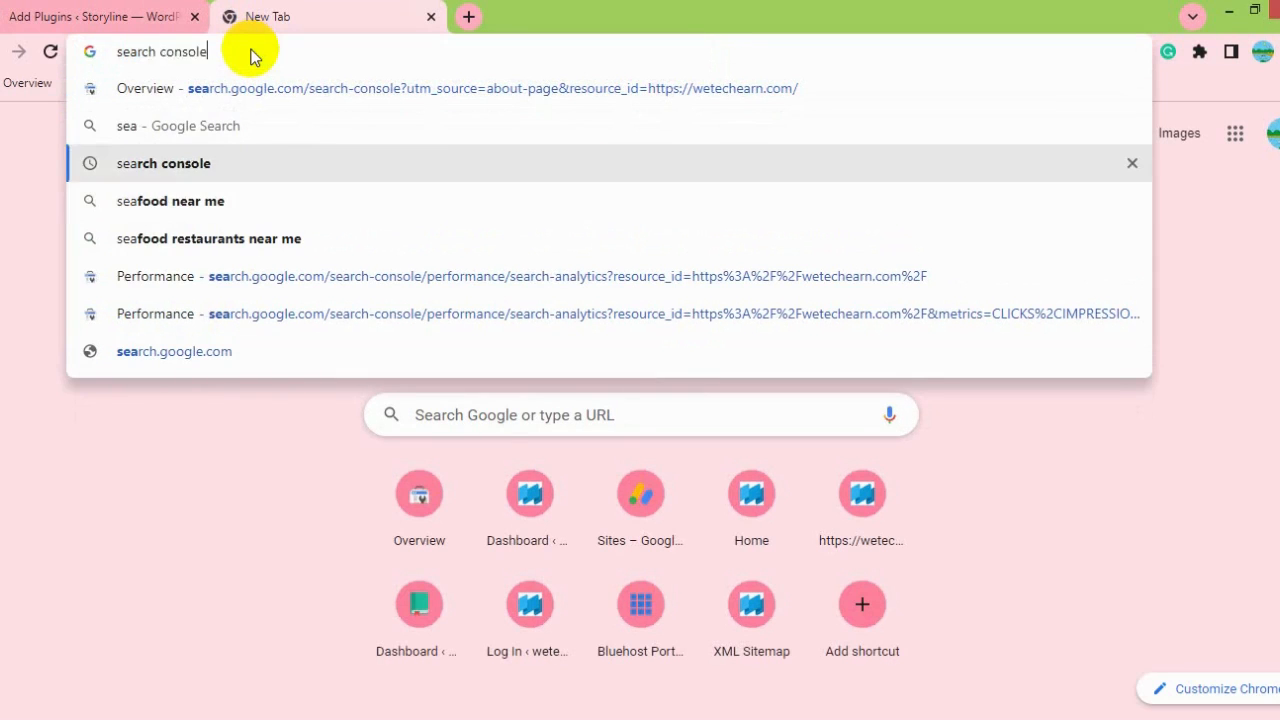
pyautogui.press('Return')
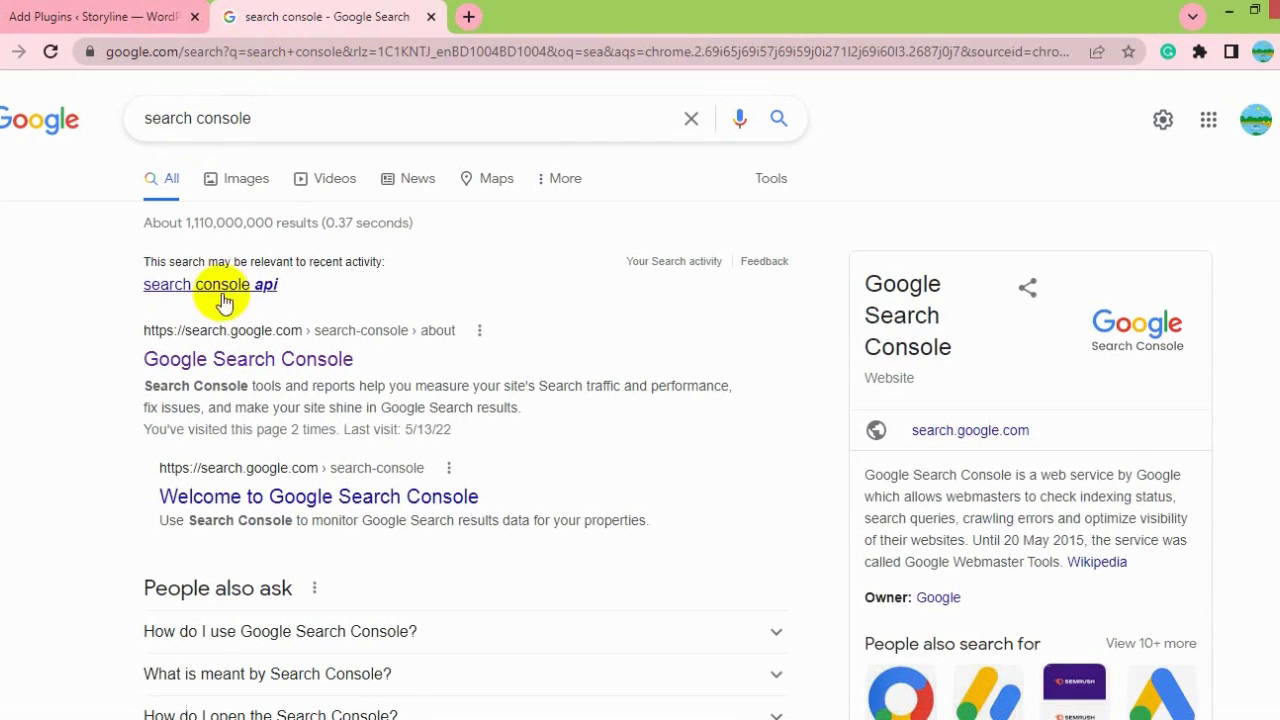
pyautogui.click(249, 356)
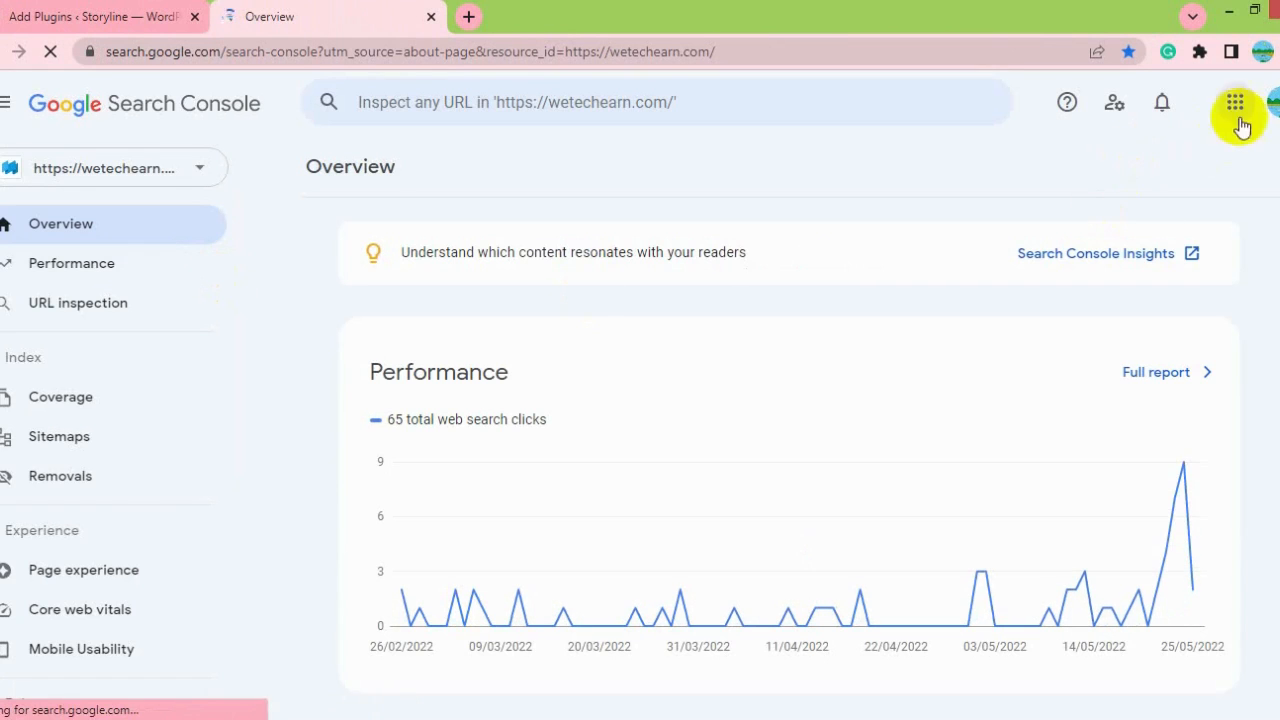
pyautogui.click(1268, 102)
pyautogui.click(1117, 385)
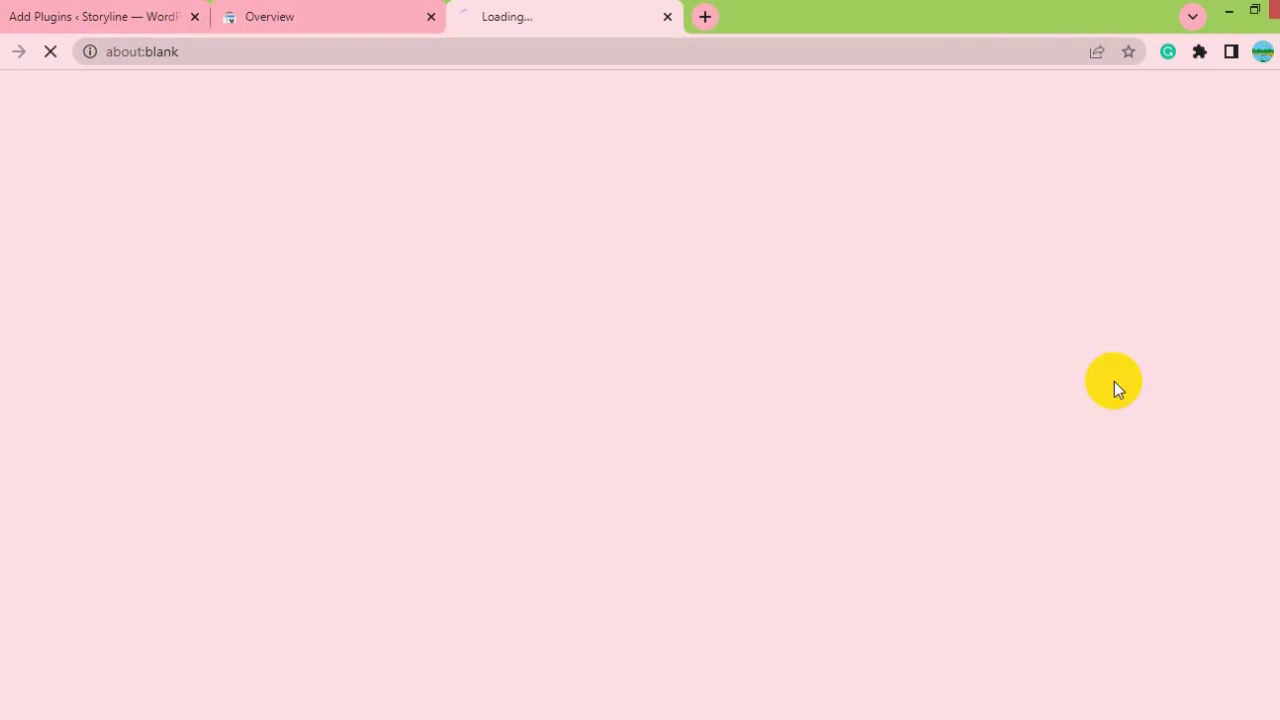
pyautogui.click(431, 17)
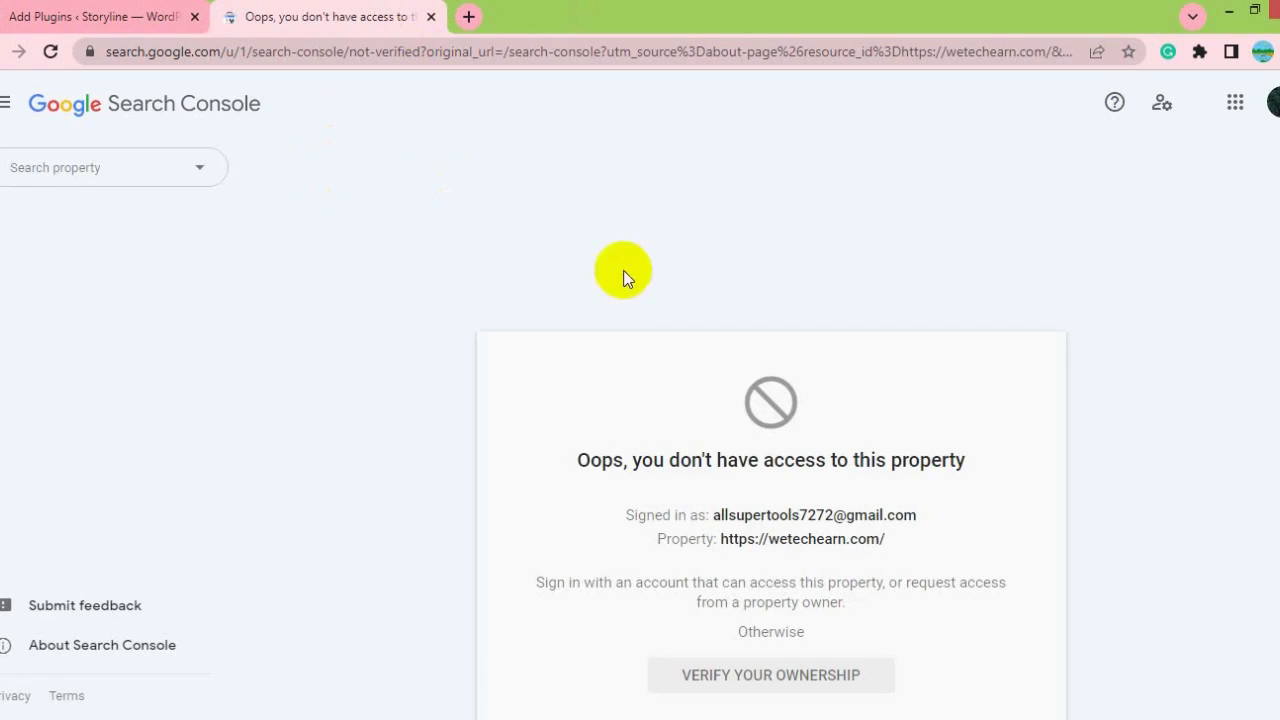
# - Select the allsupertools.com property, confirm /sitemap_index.xml processed, then view Performance
pyautogui.click(86, 177)
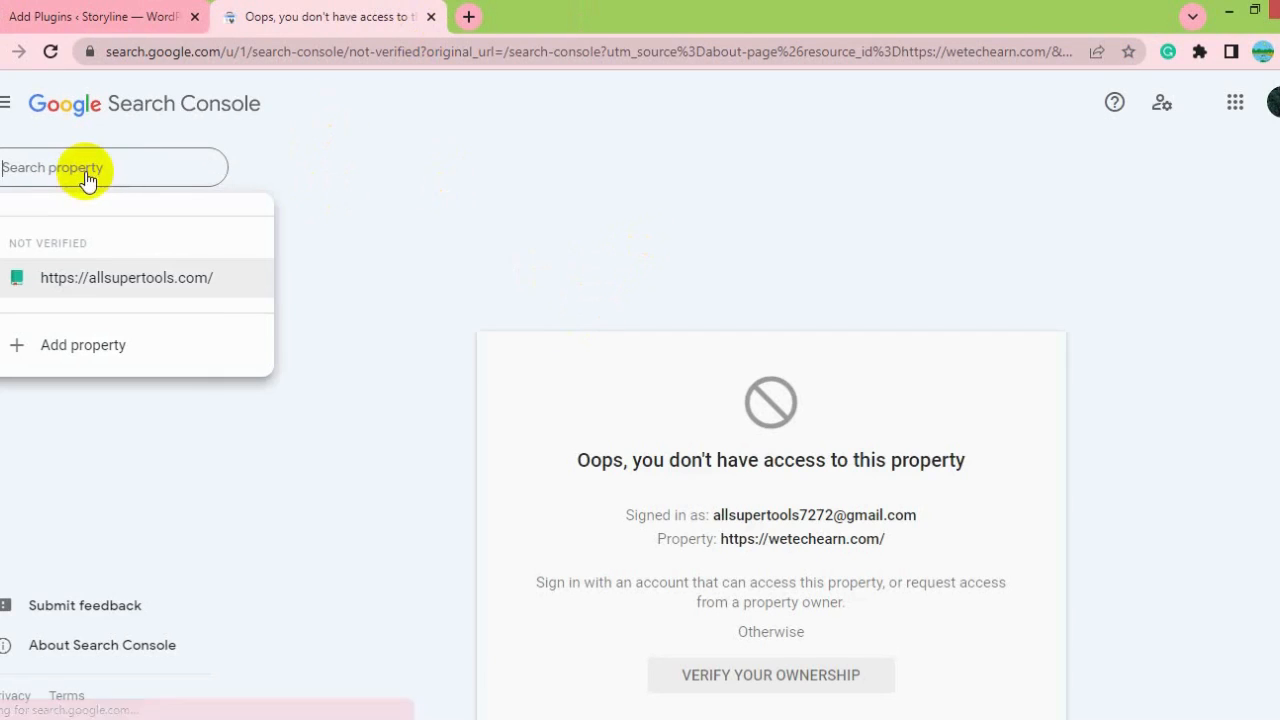
pyautogui.click(162, 280)
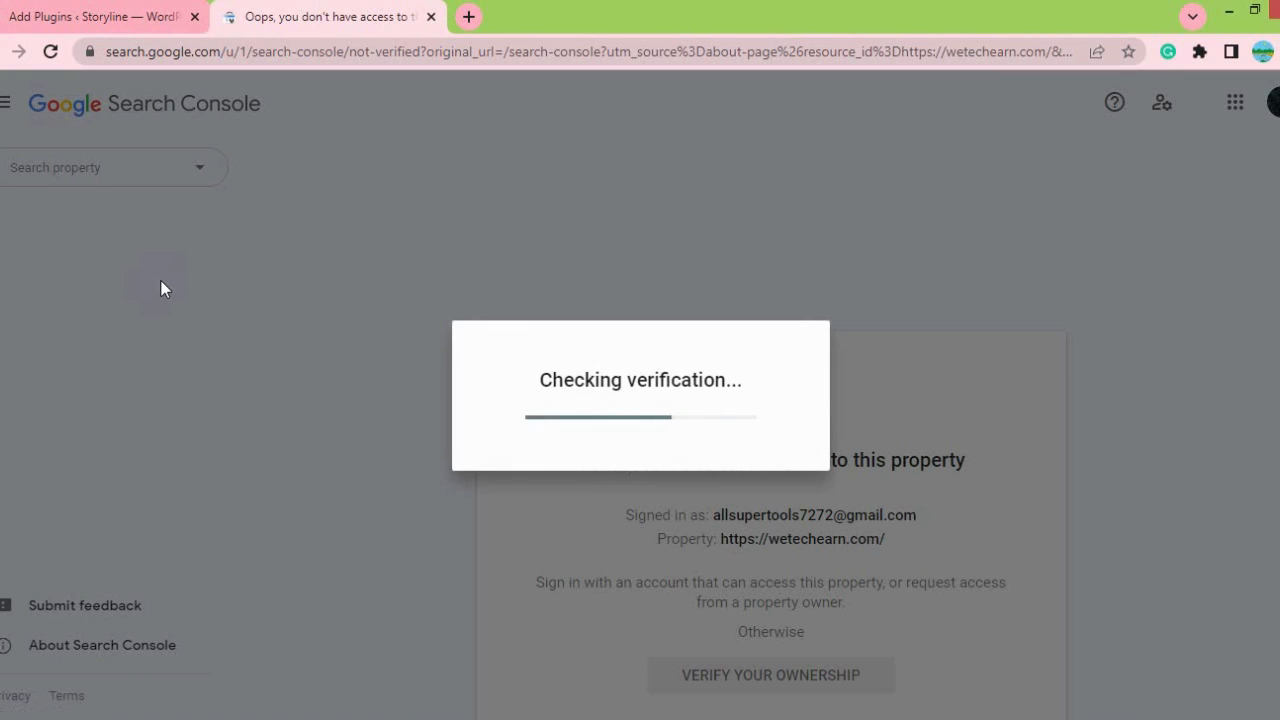
pyautogui.click(863, 507)
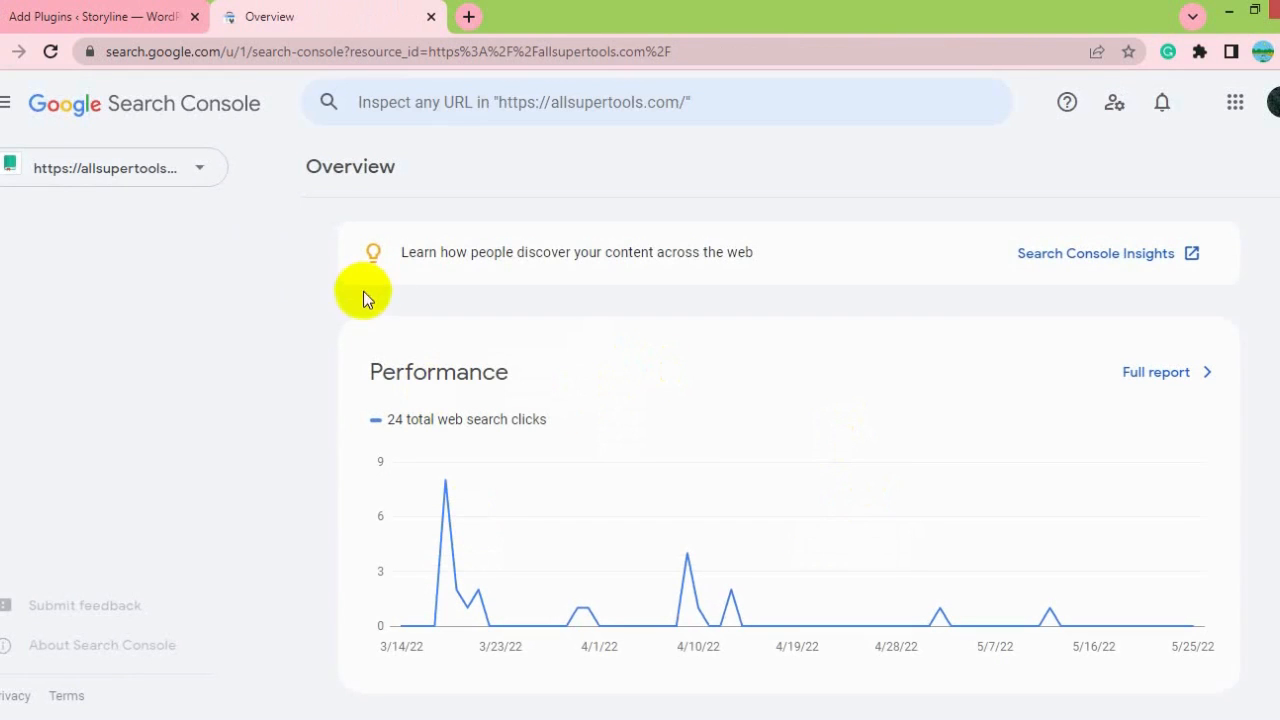
pyautogui.click(136, 262)
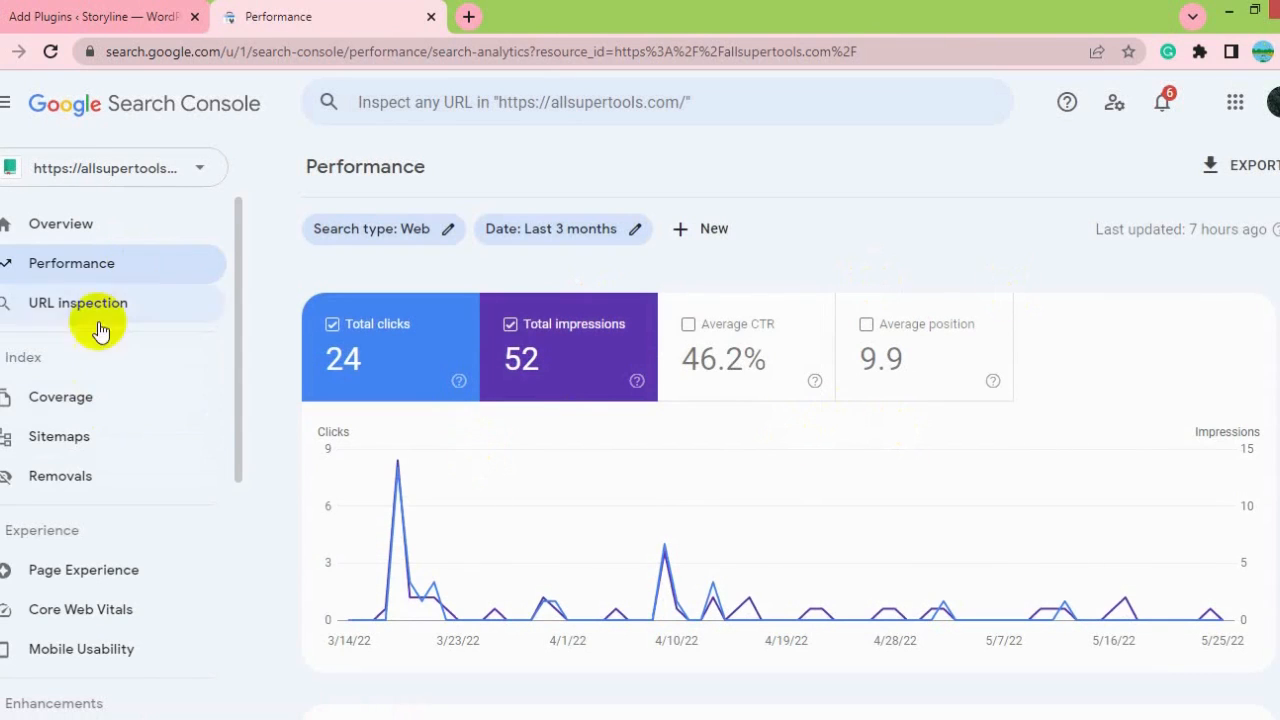
pyautogui.click(62, 440)
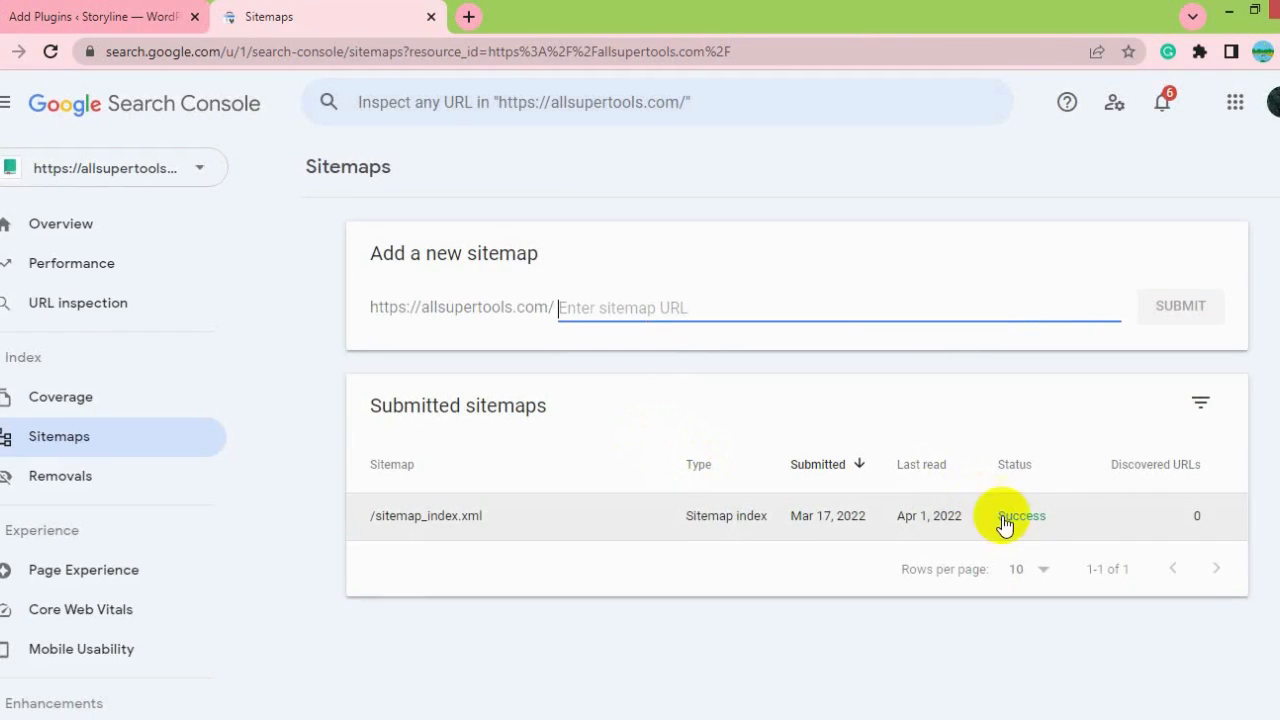
pyautogui.click(668, 520)
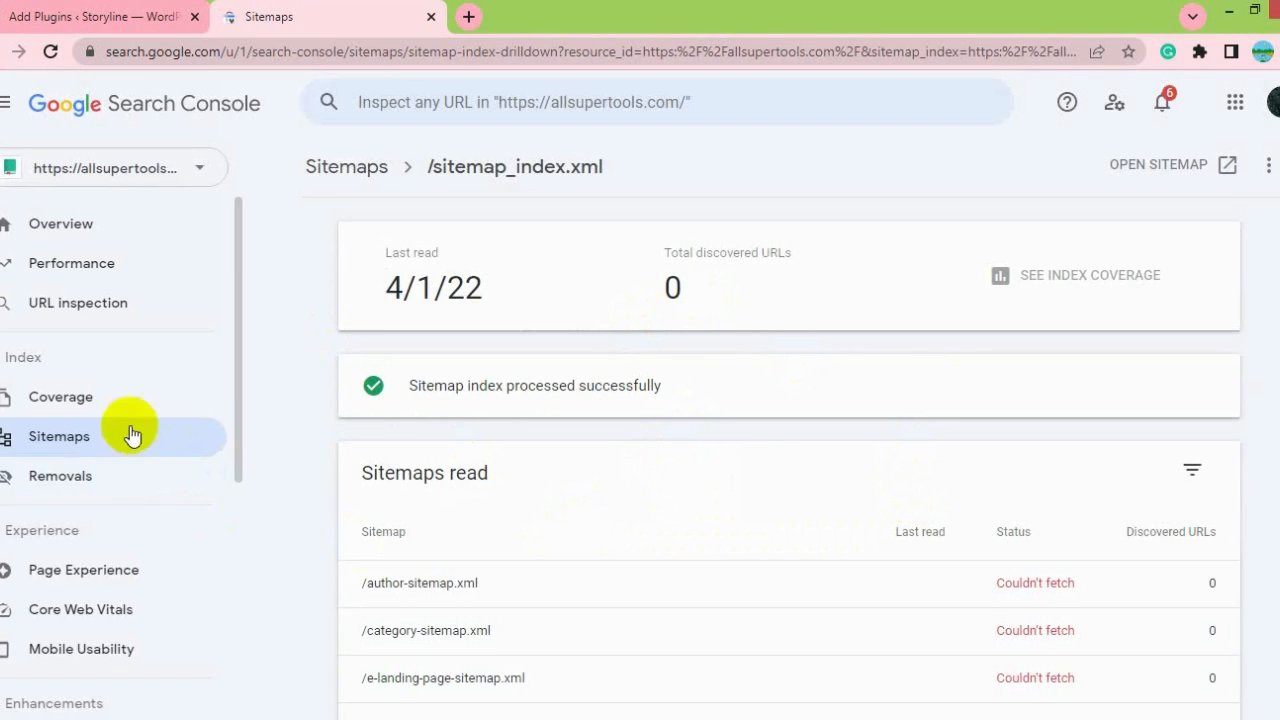
pyautogui.click(105, 268)
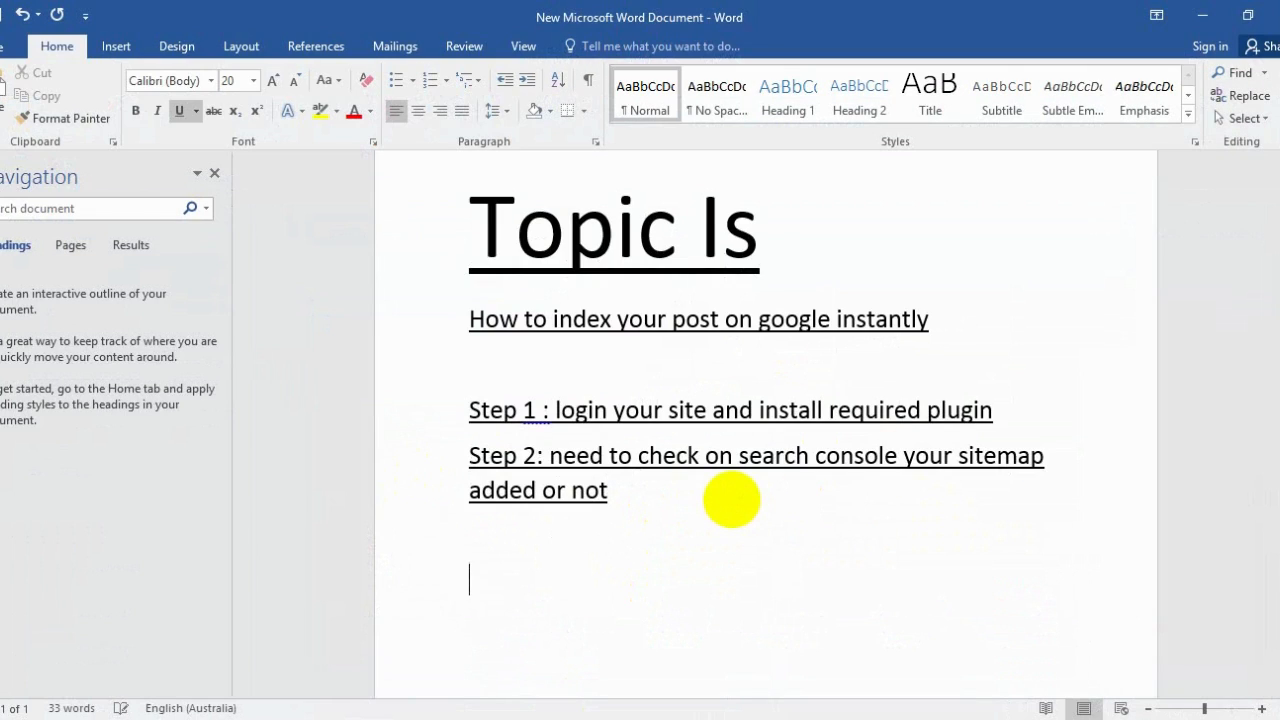
# - Type the line 'Step 3 : go to google and search google api' in the notes
pyautogui.write('ep 3')
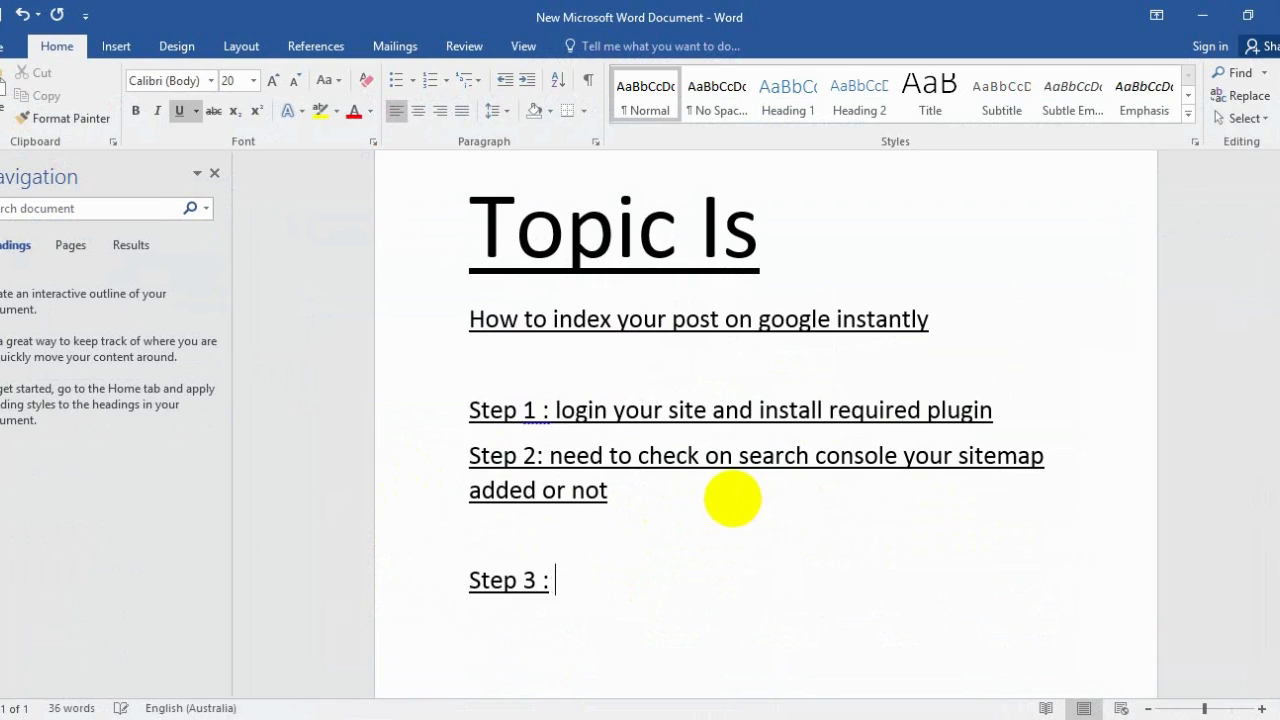
pyautogui.write(' : go to goo')
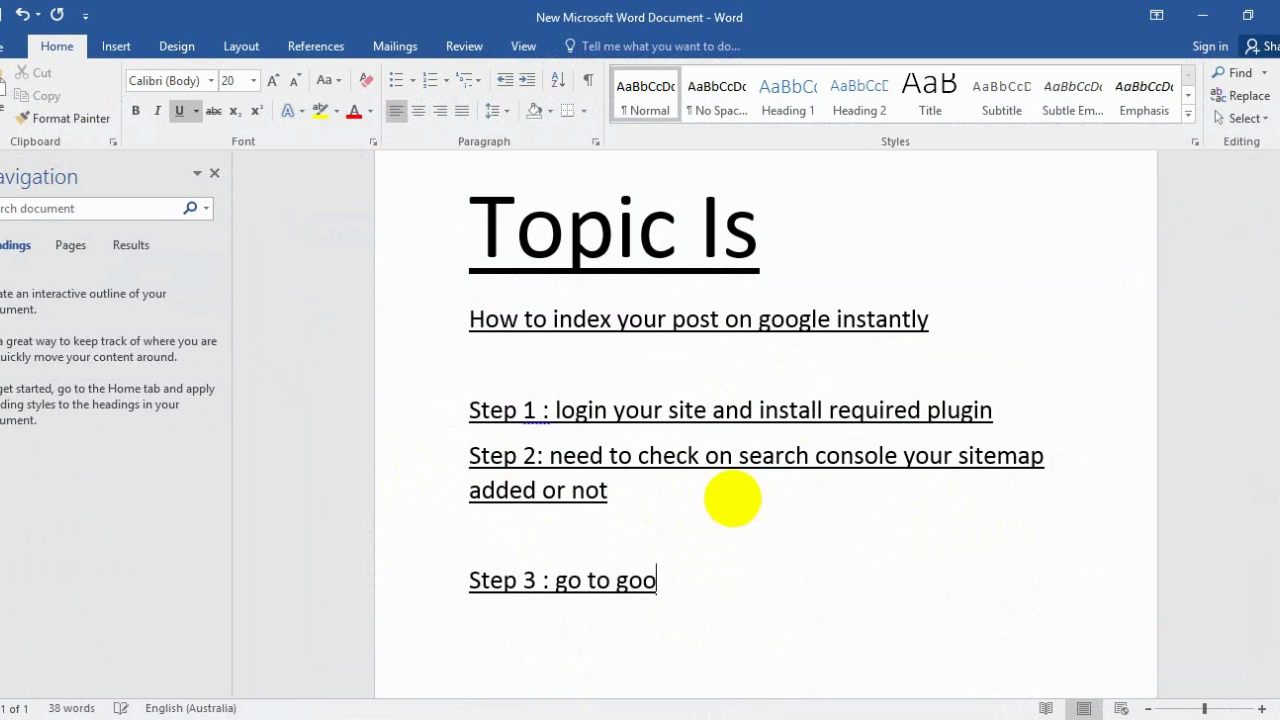
pyautogui.write('gle and ')
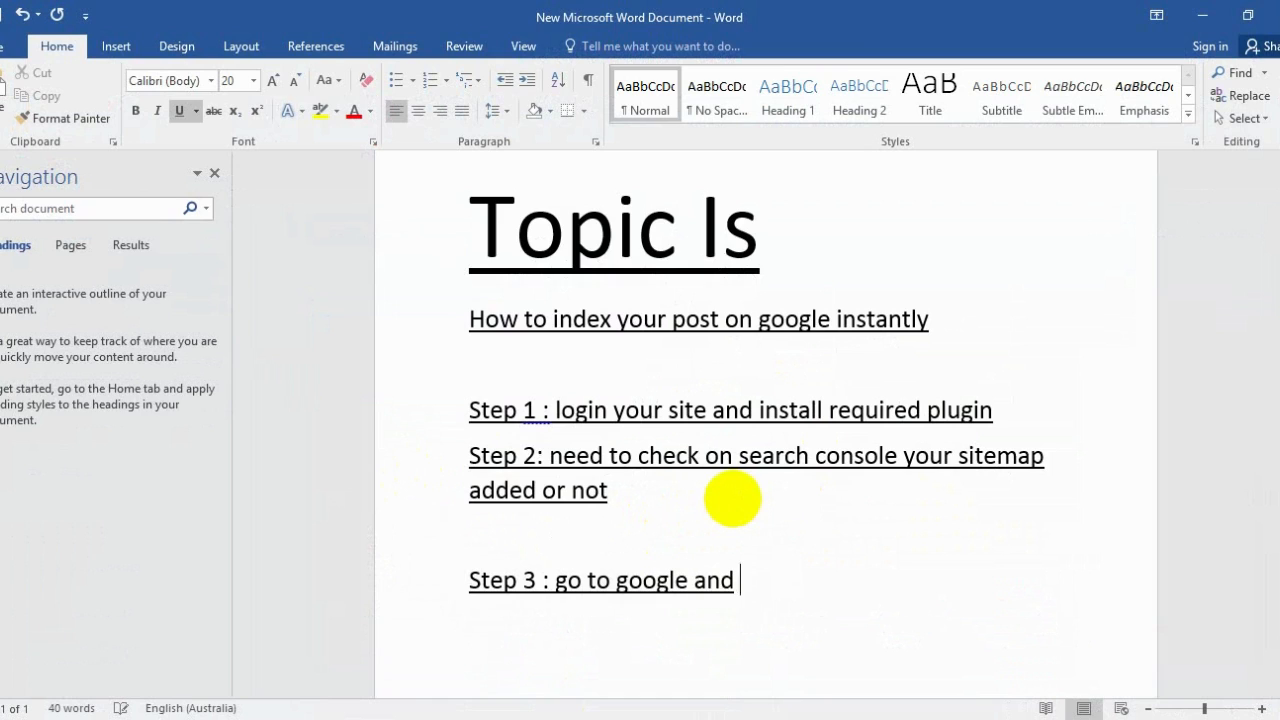
pyautogui.write('search')
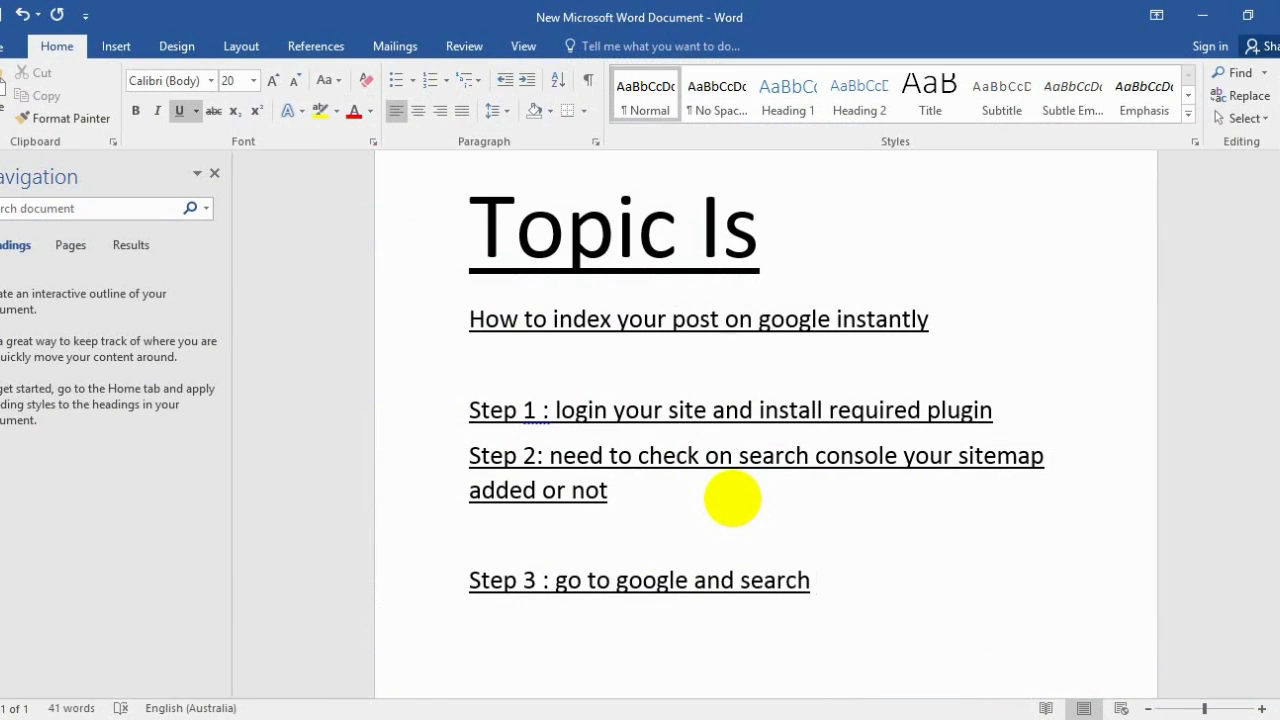
pyautogui.write(' google api')
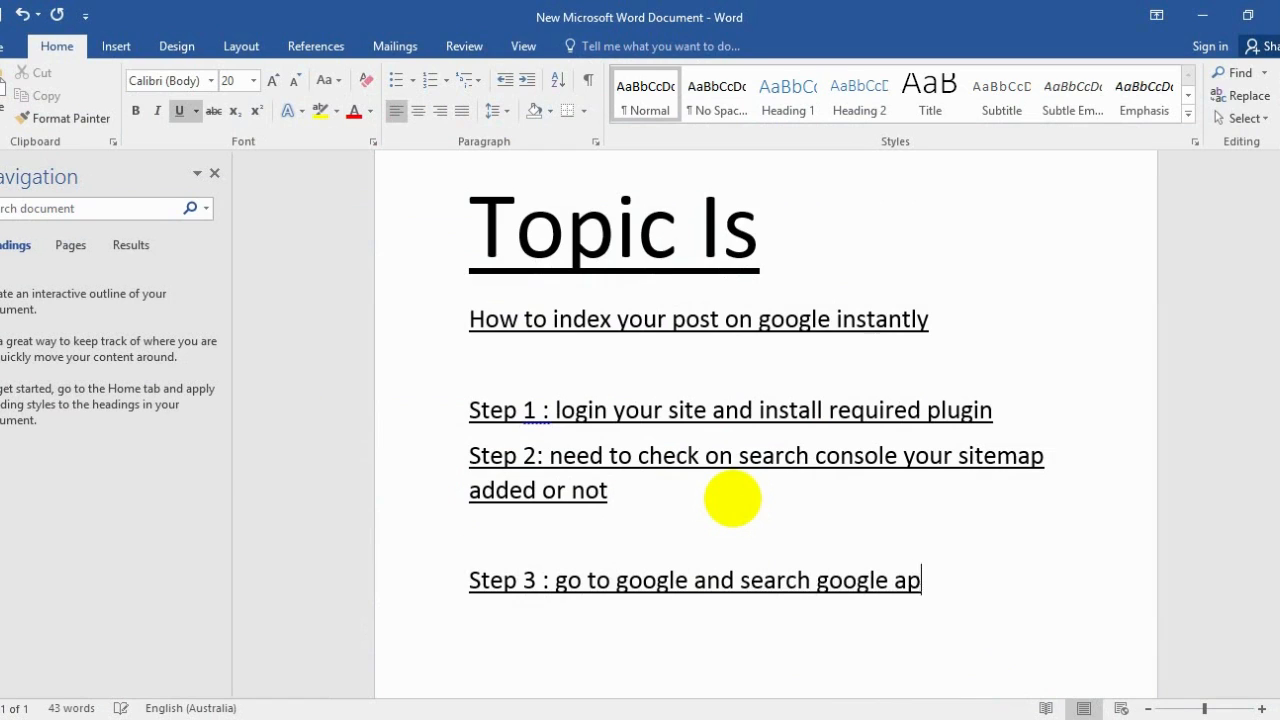
pyautogui.click(1203, 15)
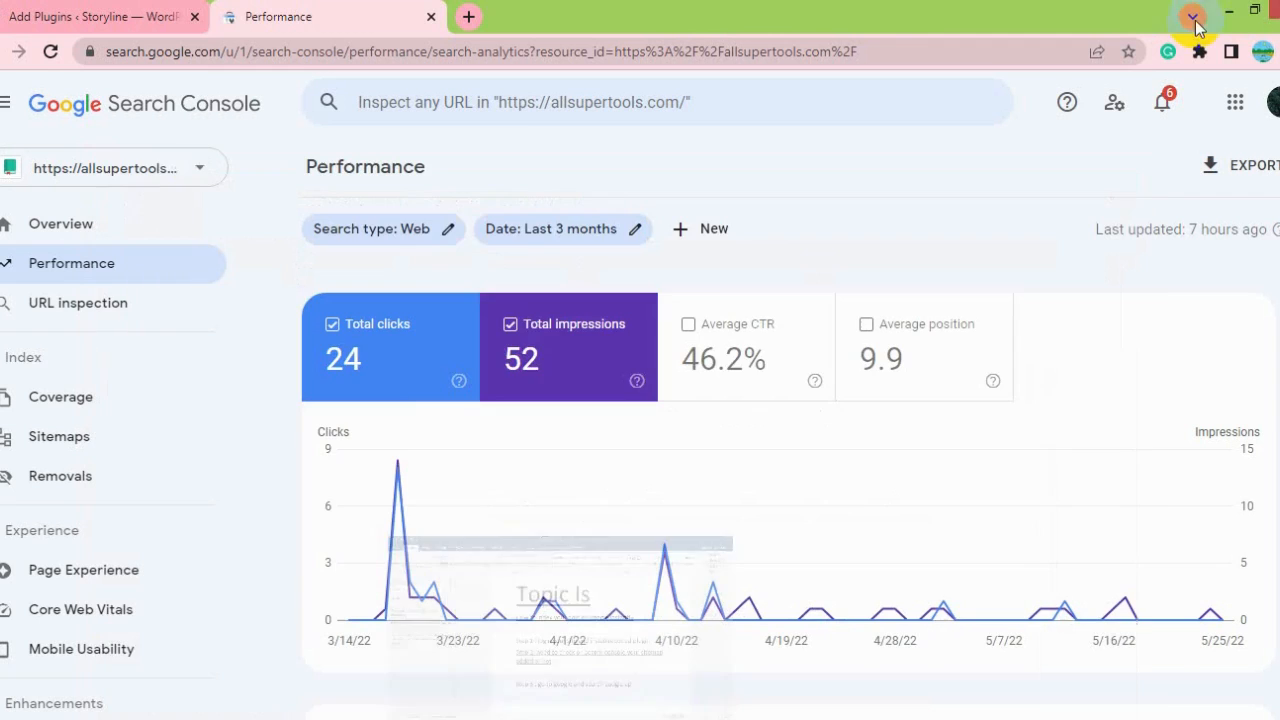
# - Search 'google api' and open Google Cloud's APIs & Services under the other Google account
pyautogui.click(468, 17)
pyautogui.click(430, 17)
pyautogui.click(437, 46)
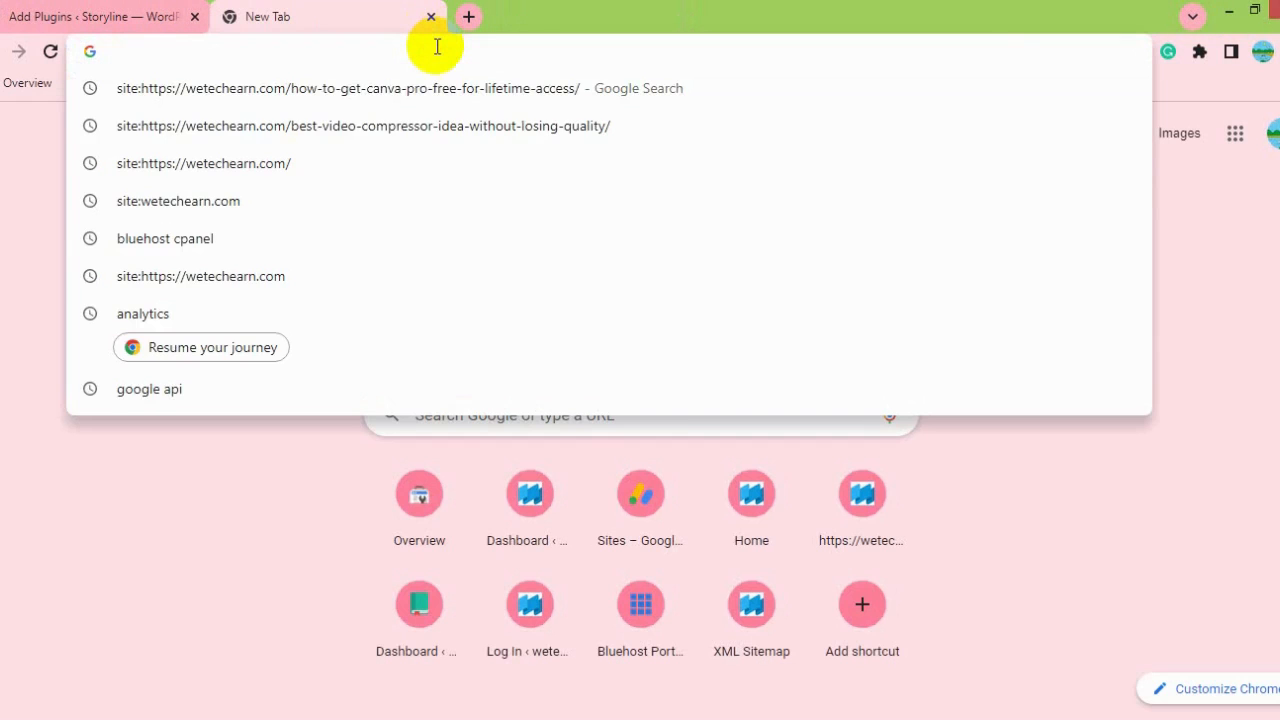
pyautogui.write('google api')
pyautogui.press('Return')
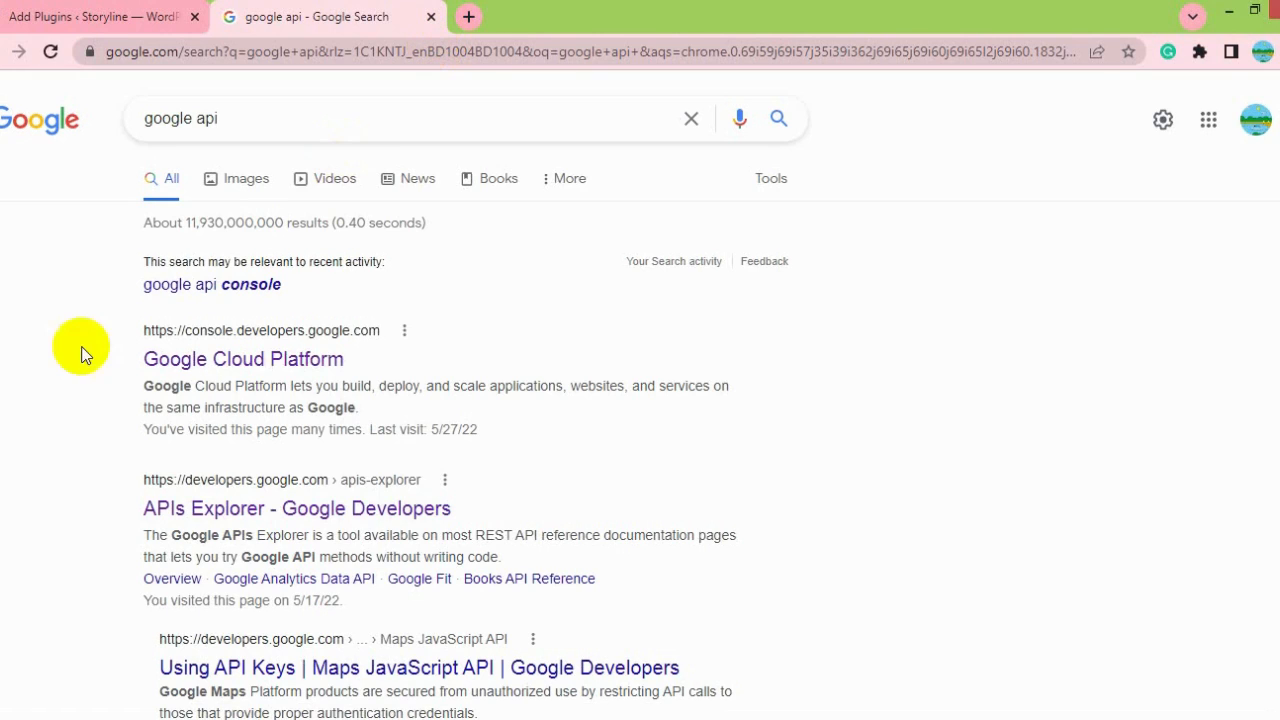
pyautogui.click(273, 366)
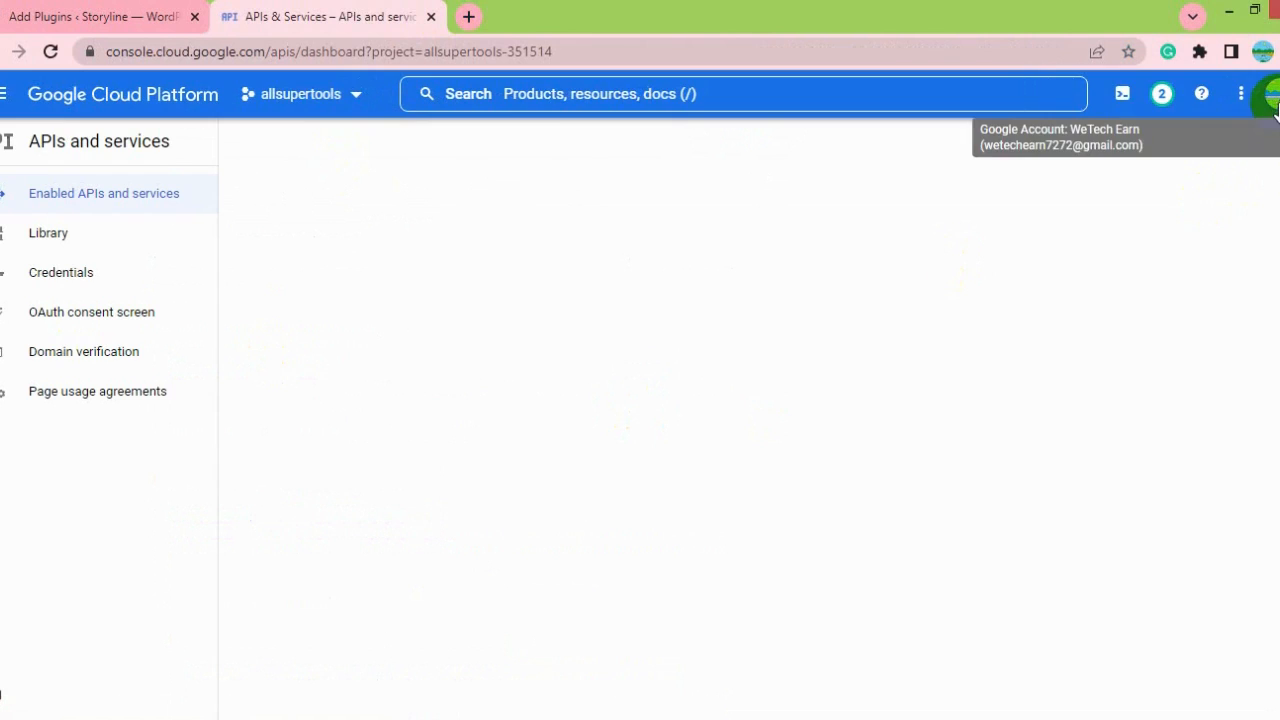
pyautogui.click(1271, 97)
pyautogui.click(1112, 322)
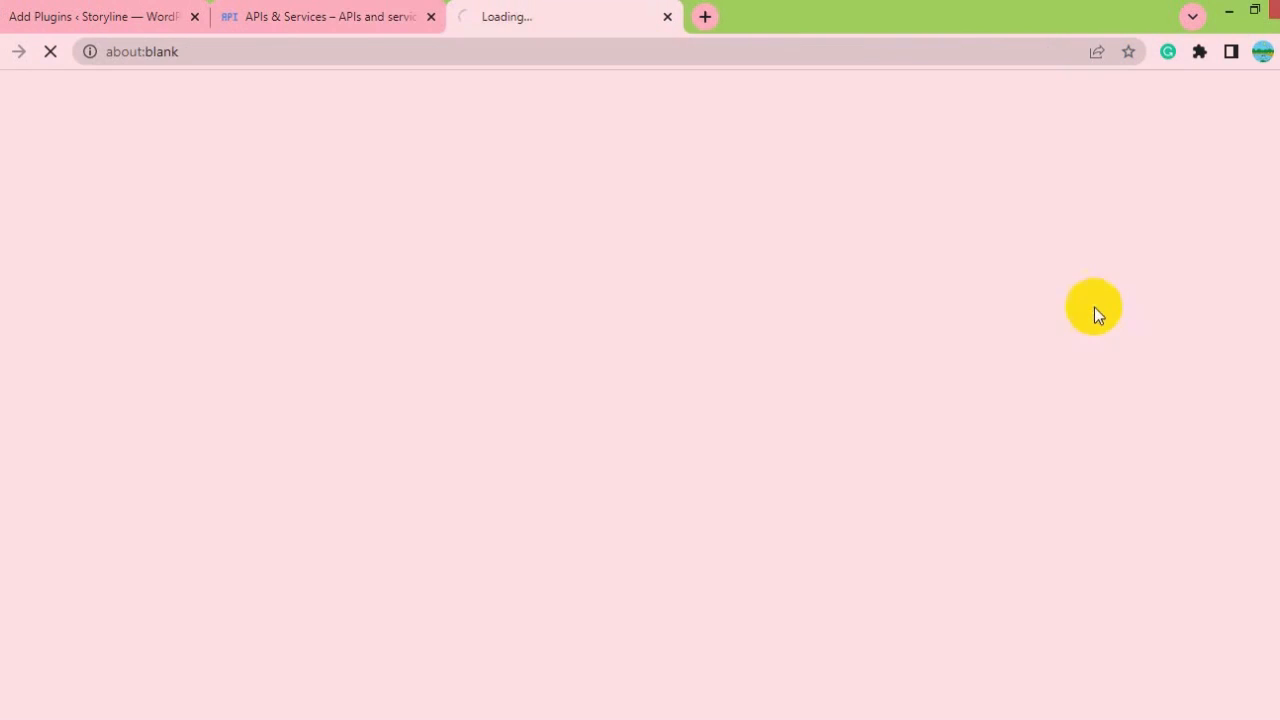
pyautogui.click(431, 16)
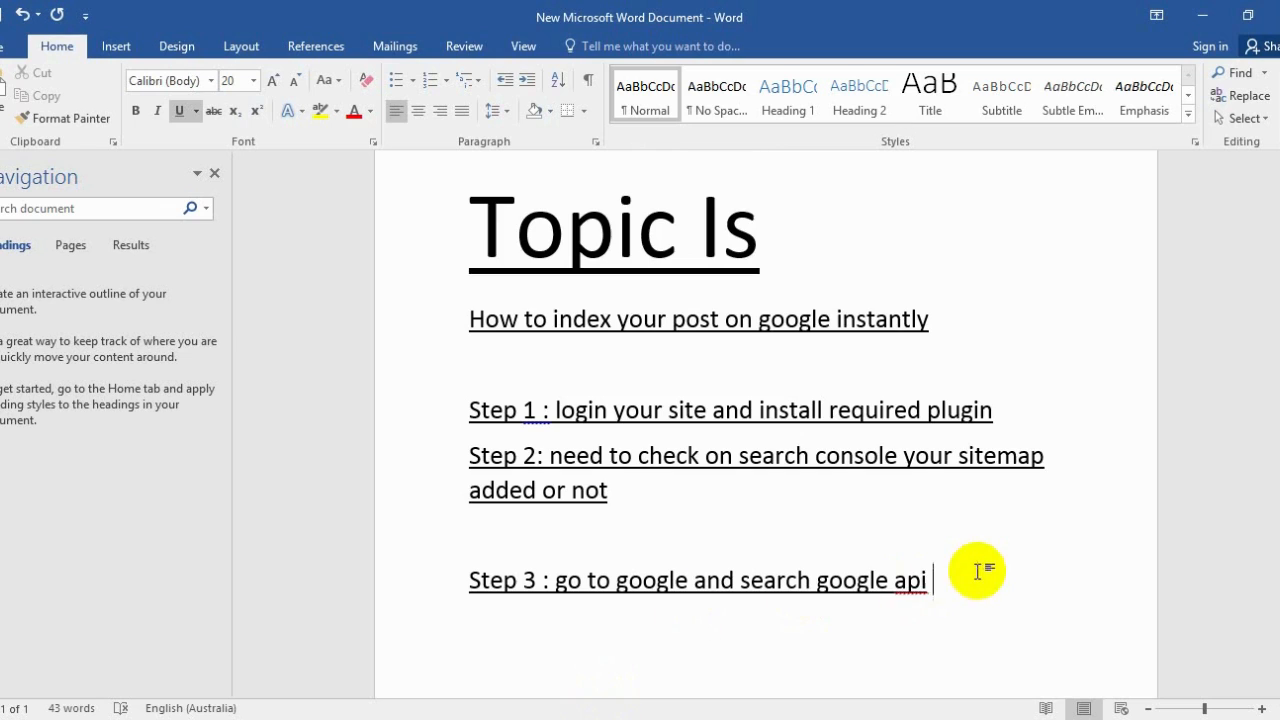
# - Add the line 'Now create a new project follow me' below Step 3
pyautogui.scroll(-1, 980, 571)
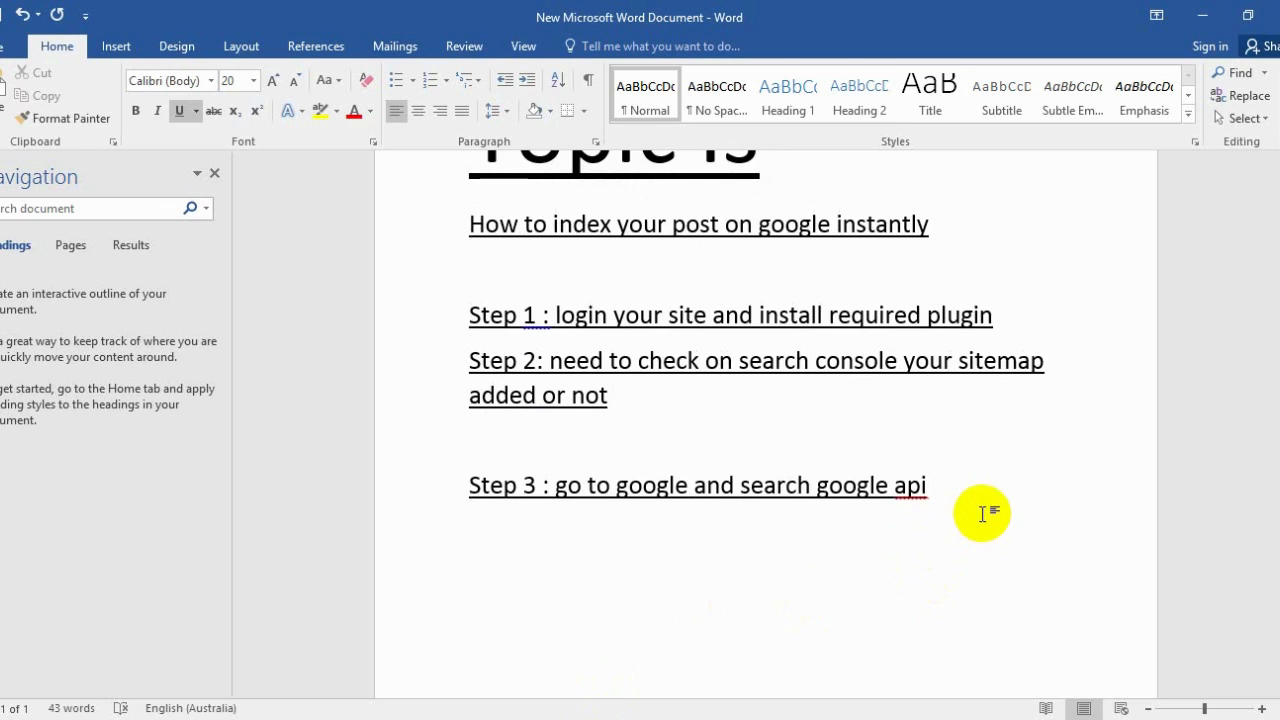
pyautogui.write('ow cr')
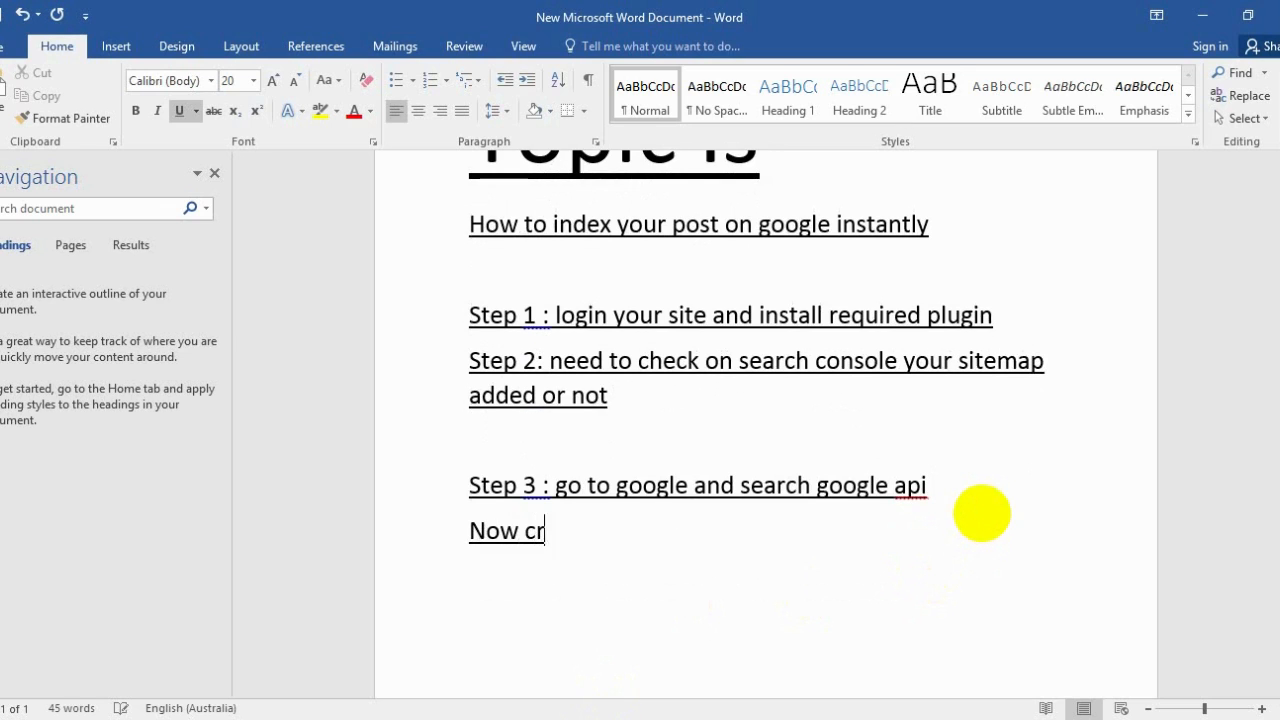
pyautogui.write('eate a')
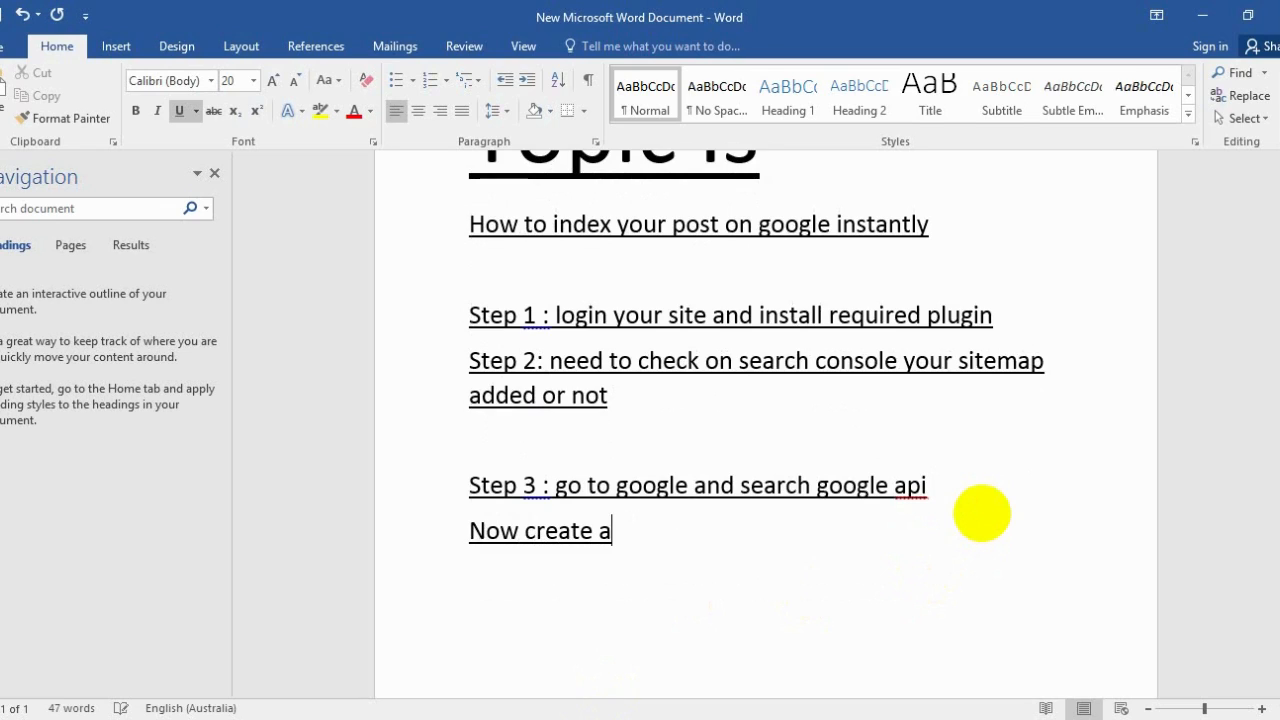
pyautogui.write(' new pro')
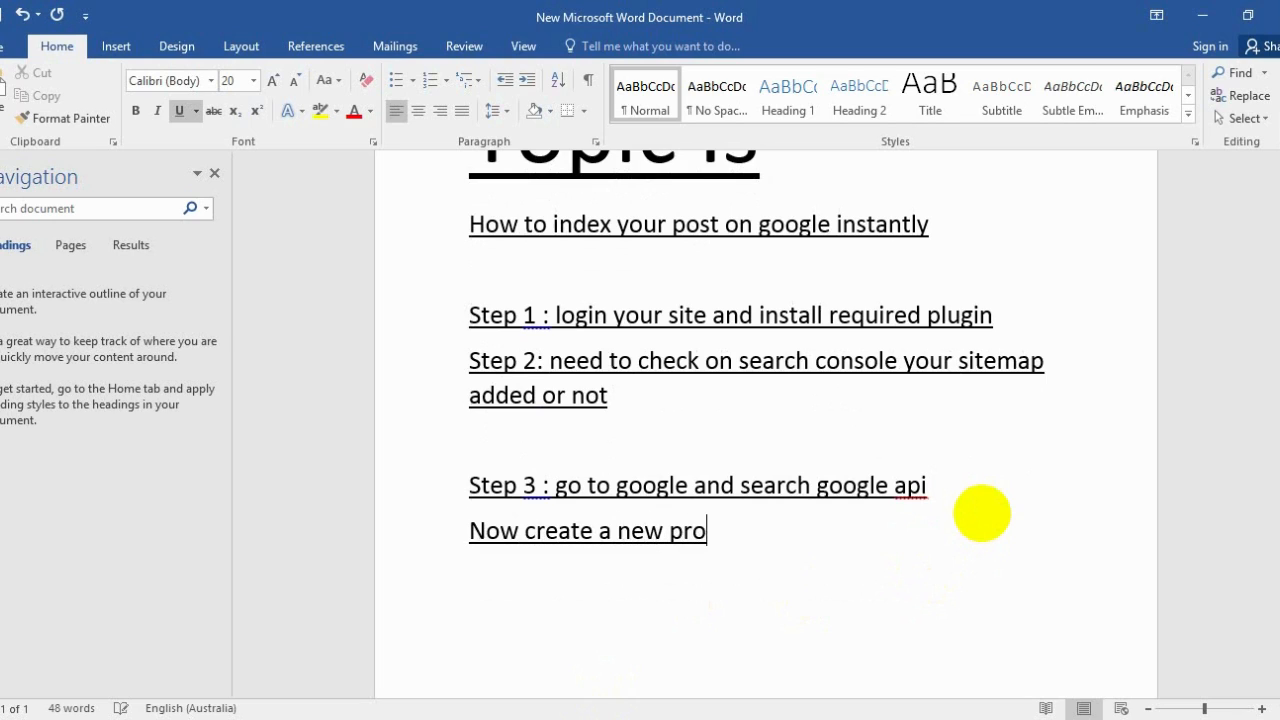
pyautogui.write('ject foll')
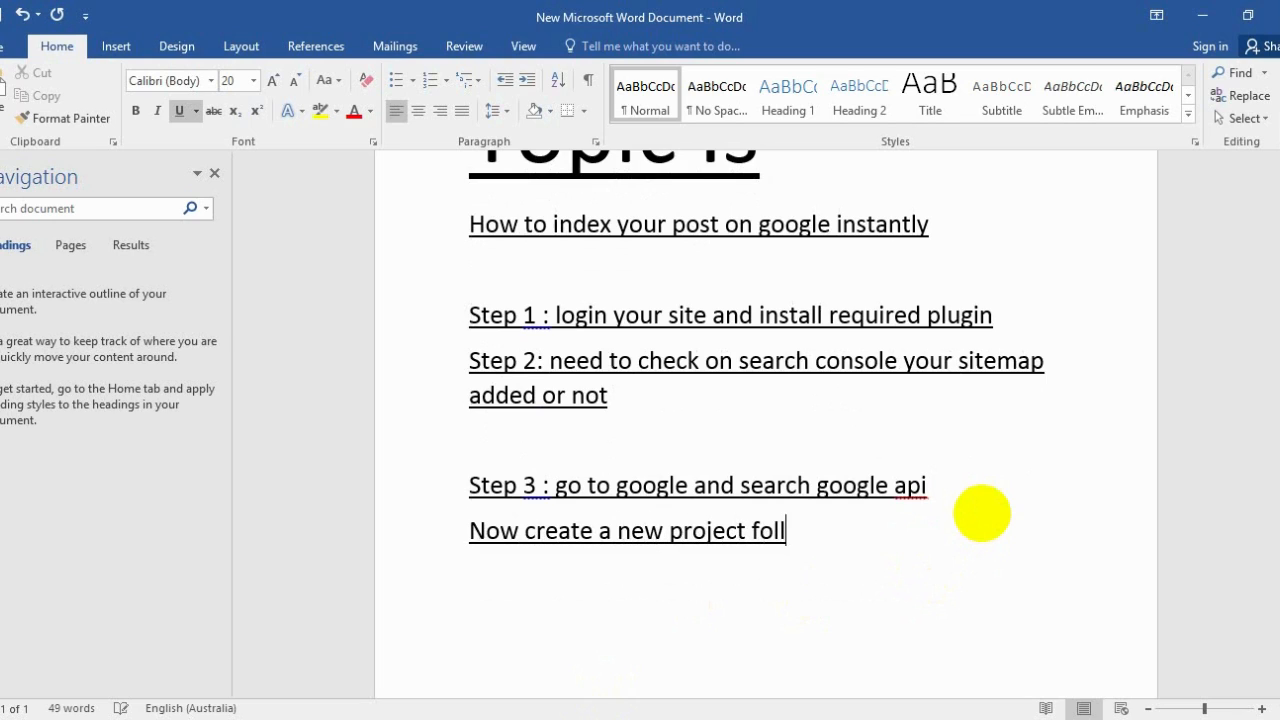
pyautogui.write('ow me')
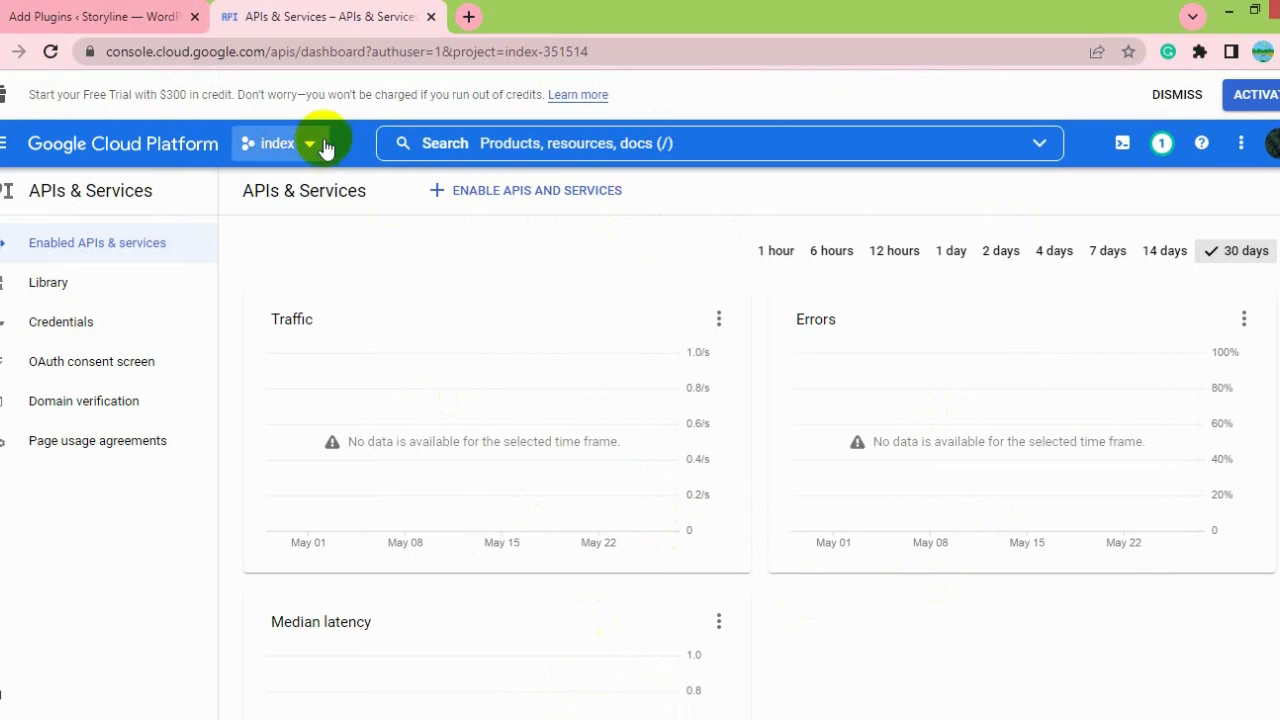
# - Create the Google Cloud project 'newproject', noting in Word to use any name you want
pyautogui.click(292, 144)
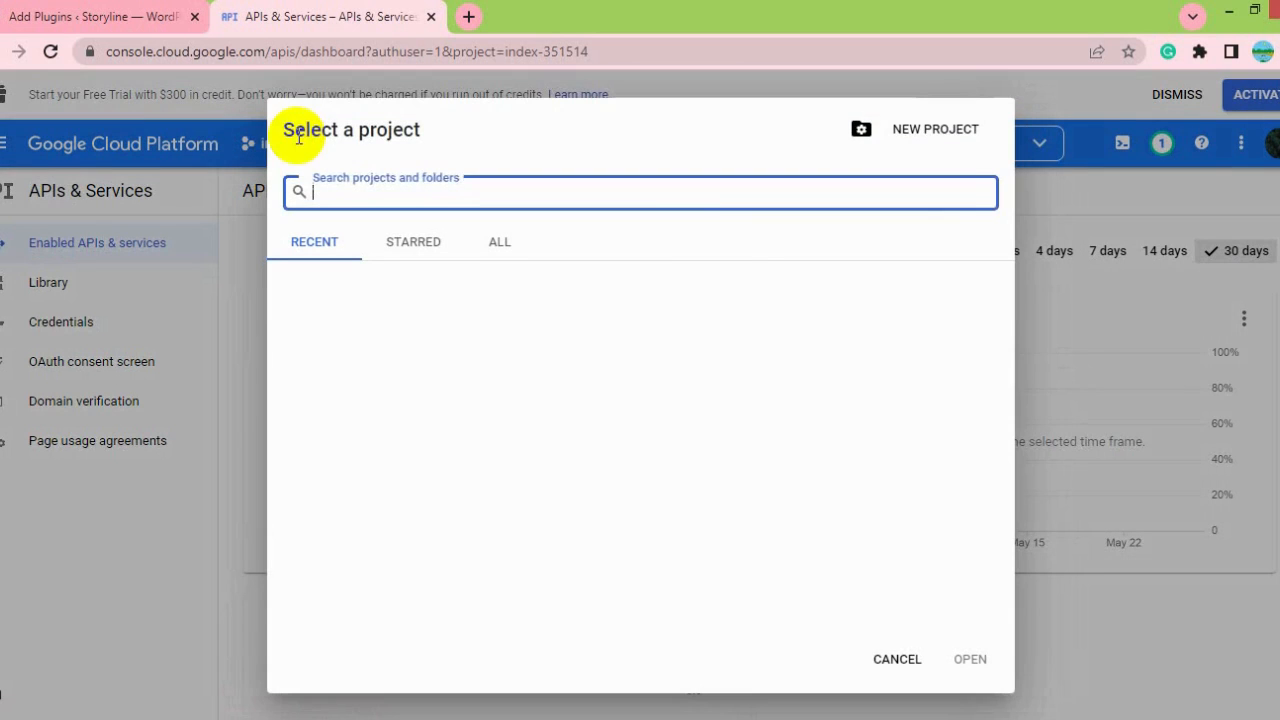
pyautogui.click(921, 143)
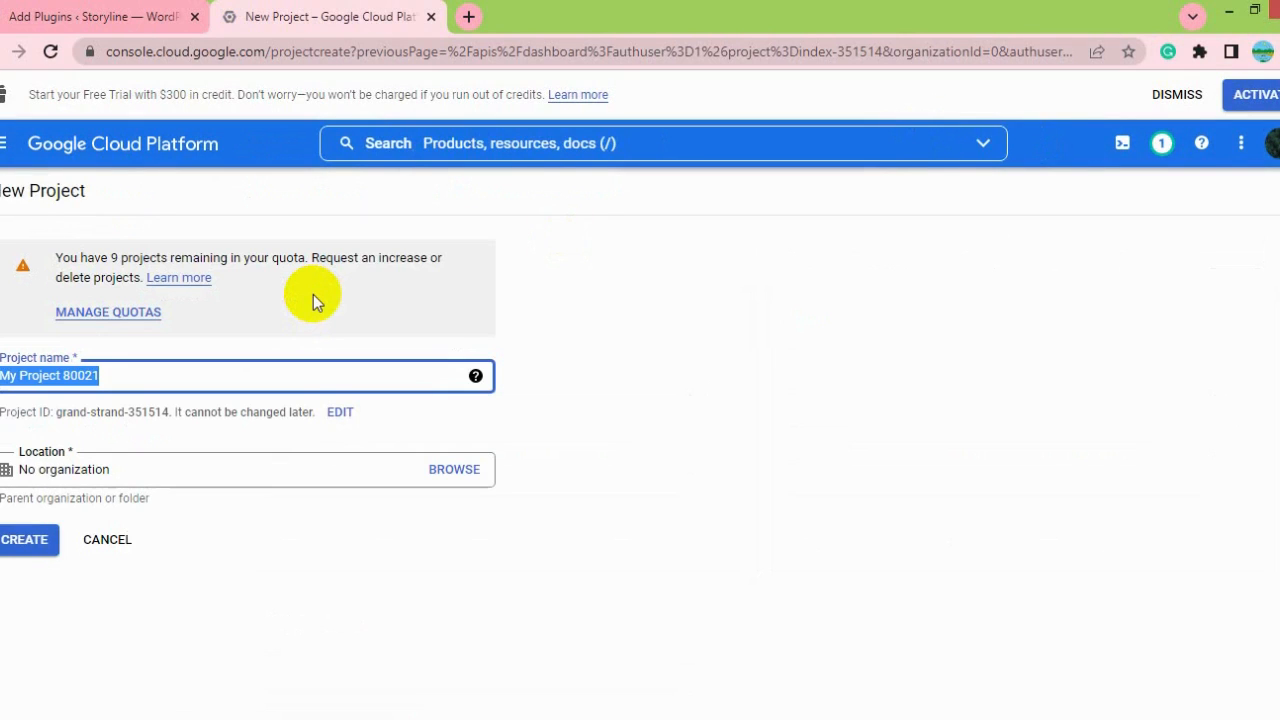
pyautogui.write('new')
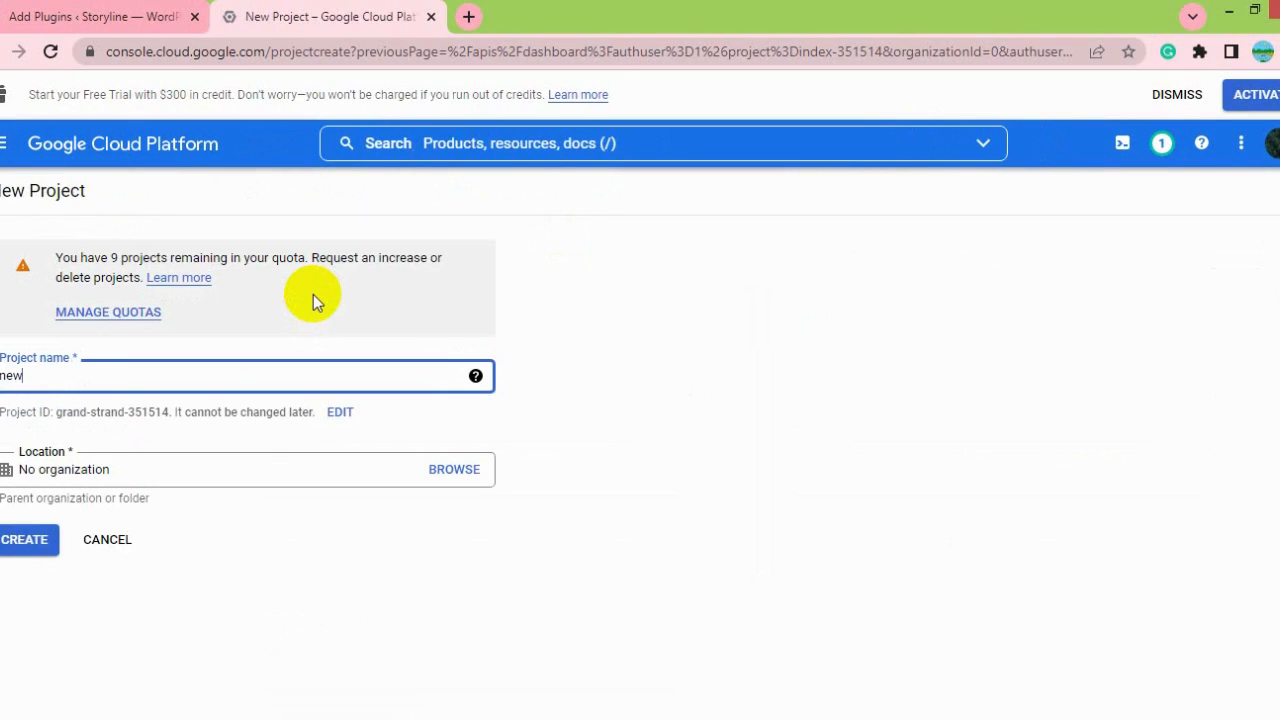
pyautogui.write('project')
pyautogui.click(530, 718)
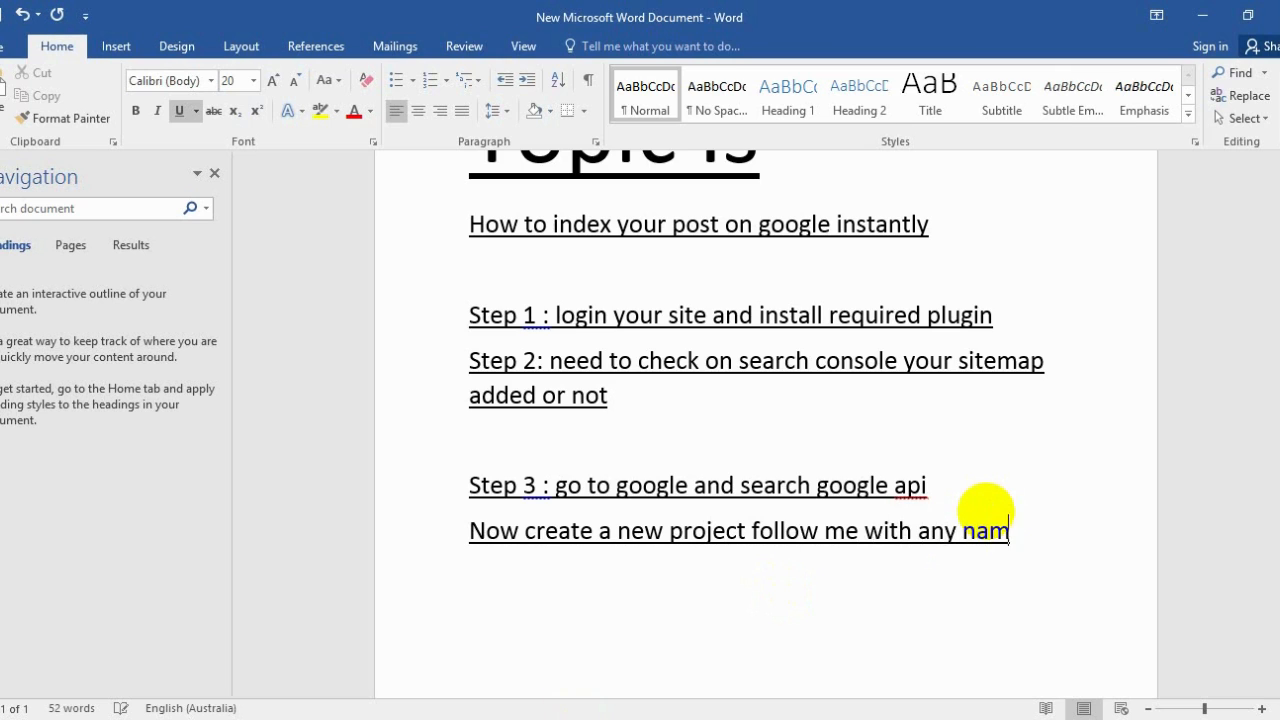
pyautogui.write('u wan')
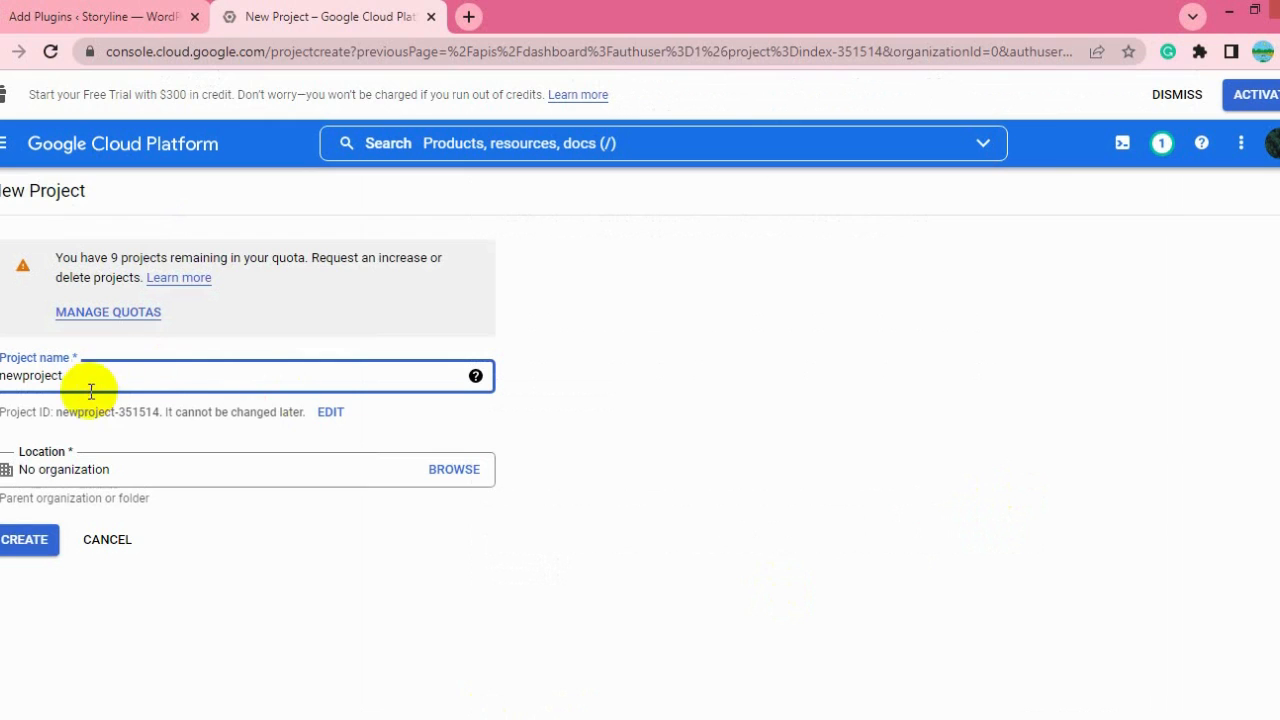
pyautogui.click(30, 541)
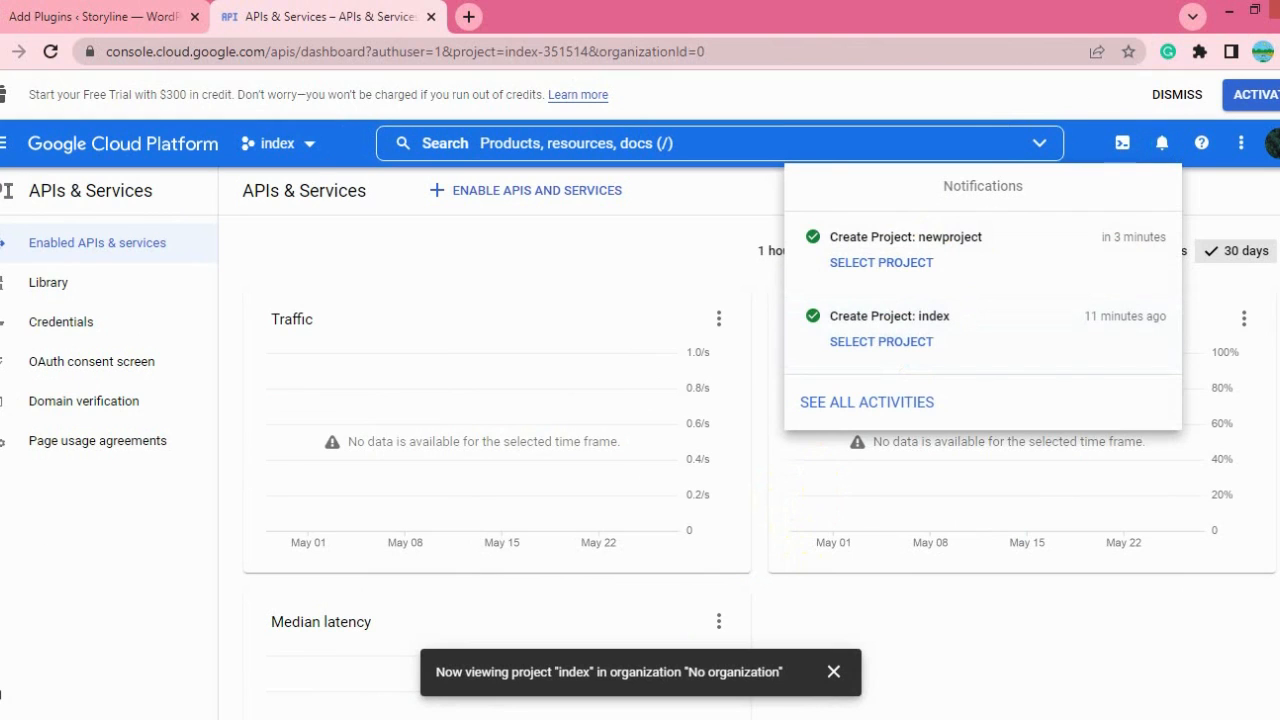
pyautogui.hotkey('alt', 'Tab')
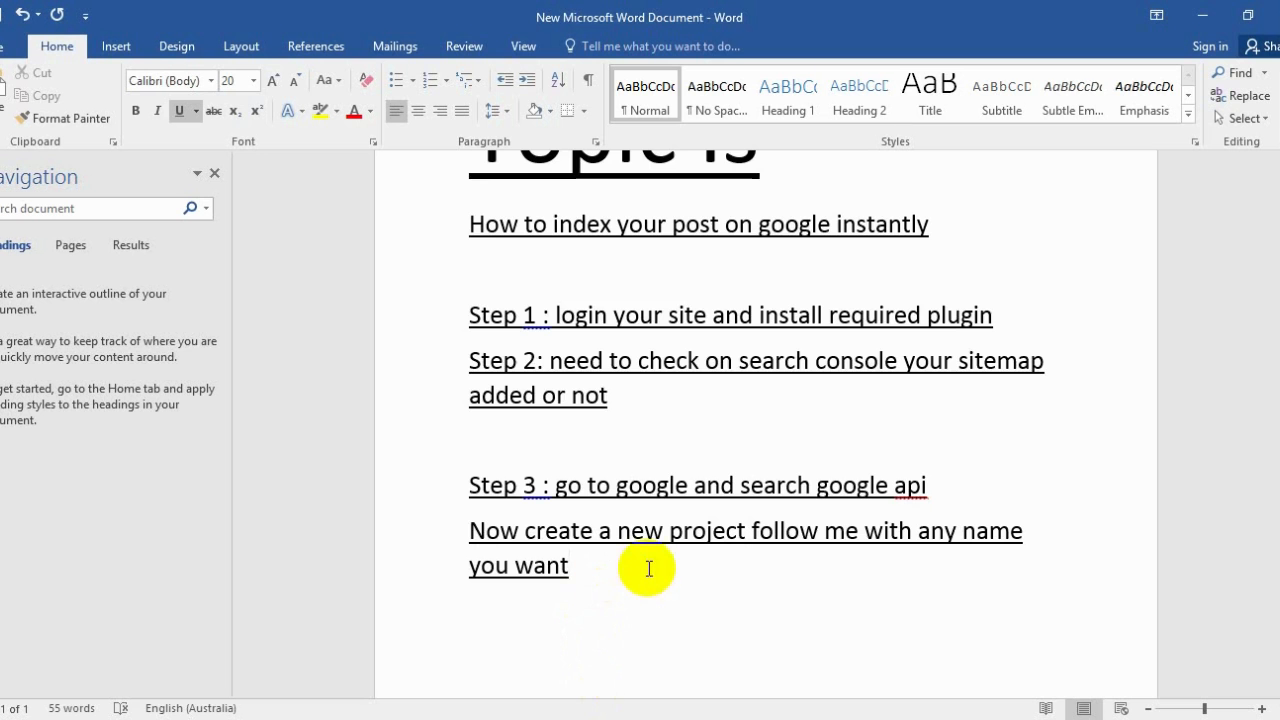
# - Add the line 'After created you need to search wetechearn and find out a post follow me'
pyautogui.scroll(-3, 640, 457)
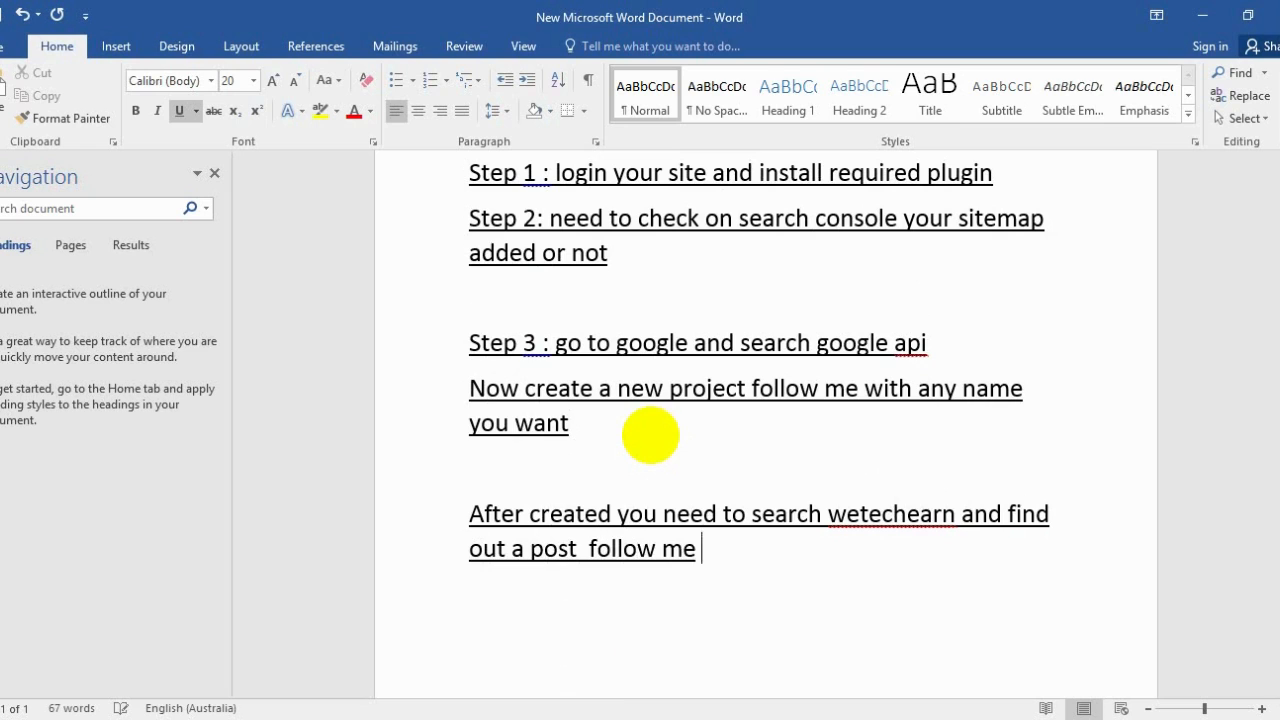
pyautogui.click(480, 718)
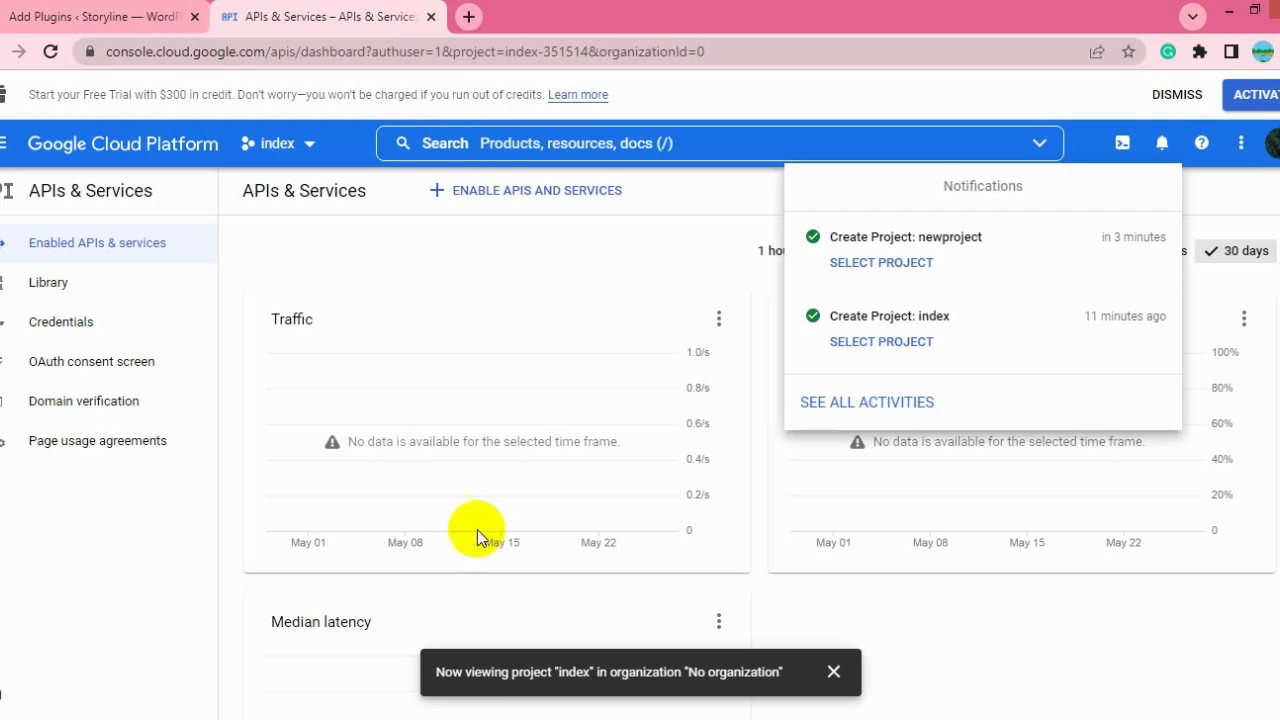
# - Search wetechearn and open its post on instant indexing with Rank Math
pyautogui.click(469, 16)
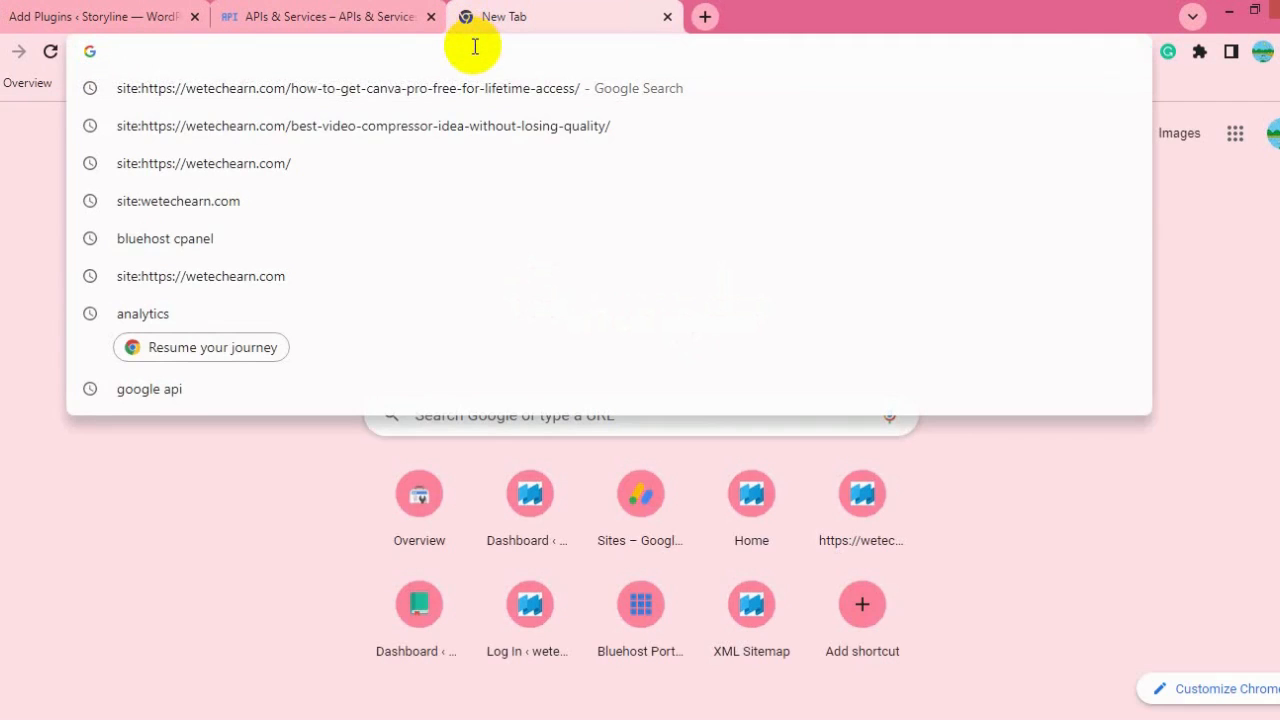
pyautogui.write('wetechearn.')
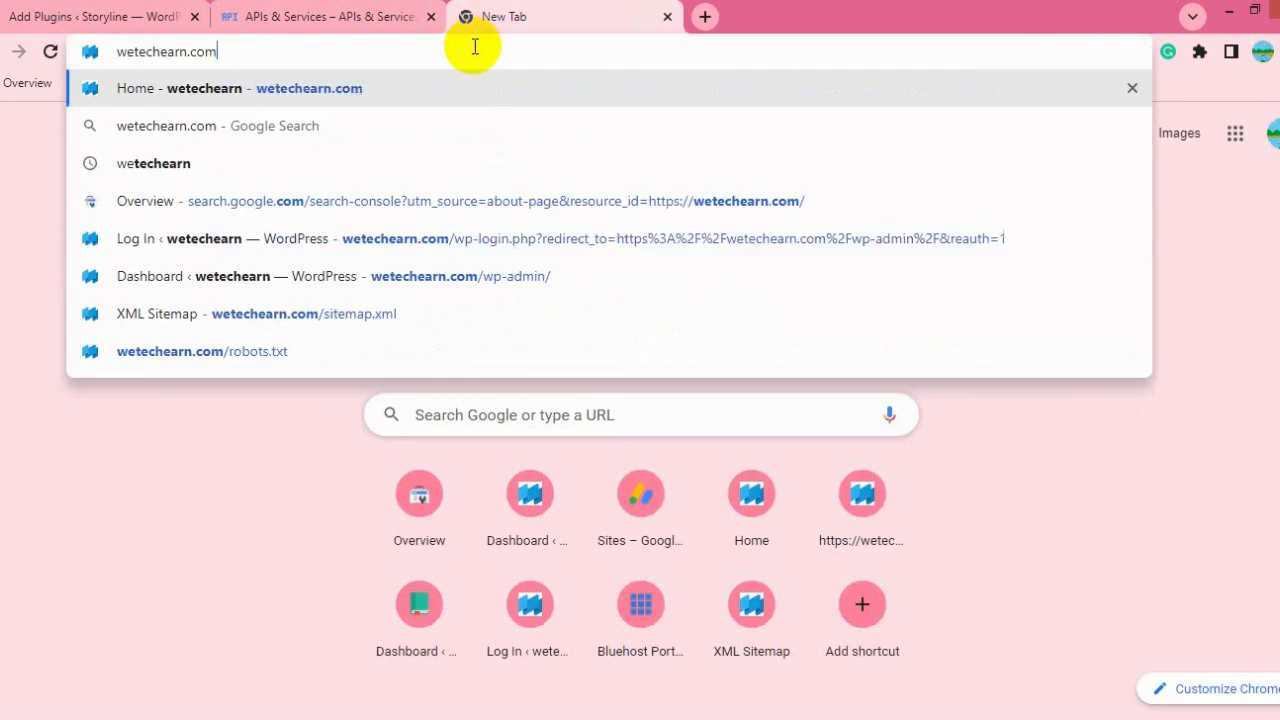
pyautogui.press('Return')
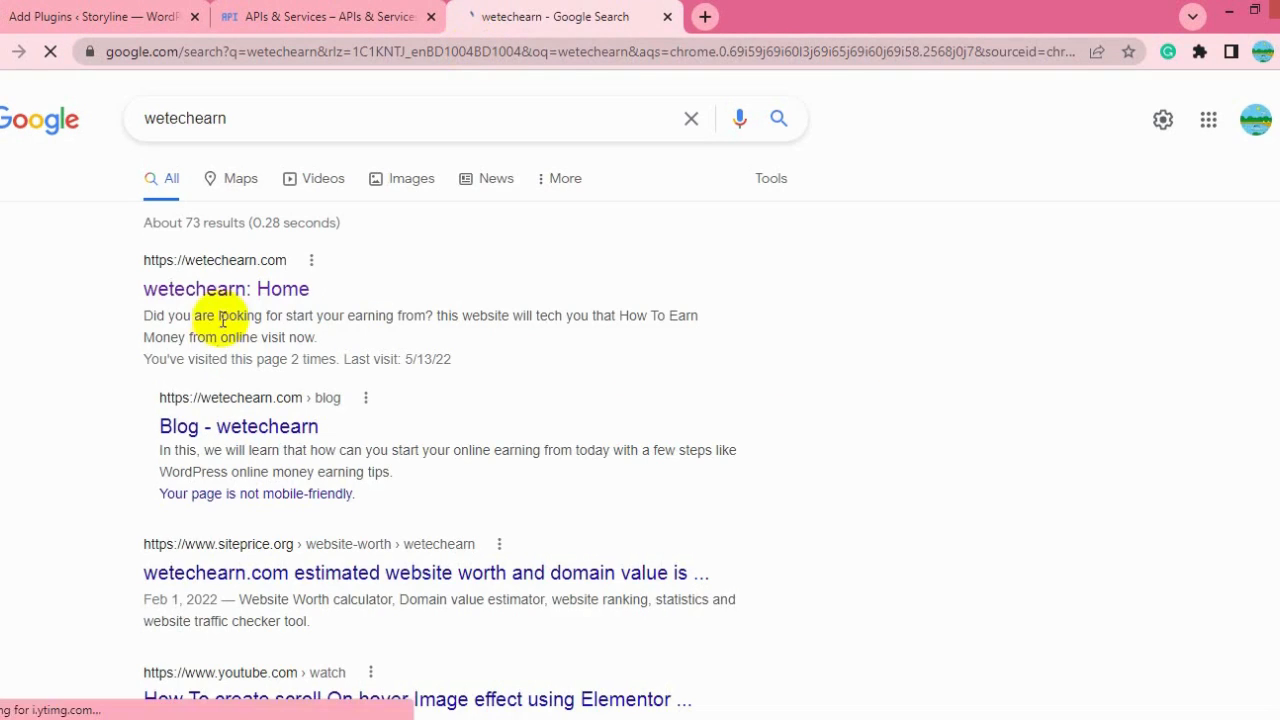
pyautogui.click(229, 289)
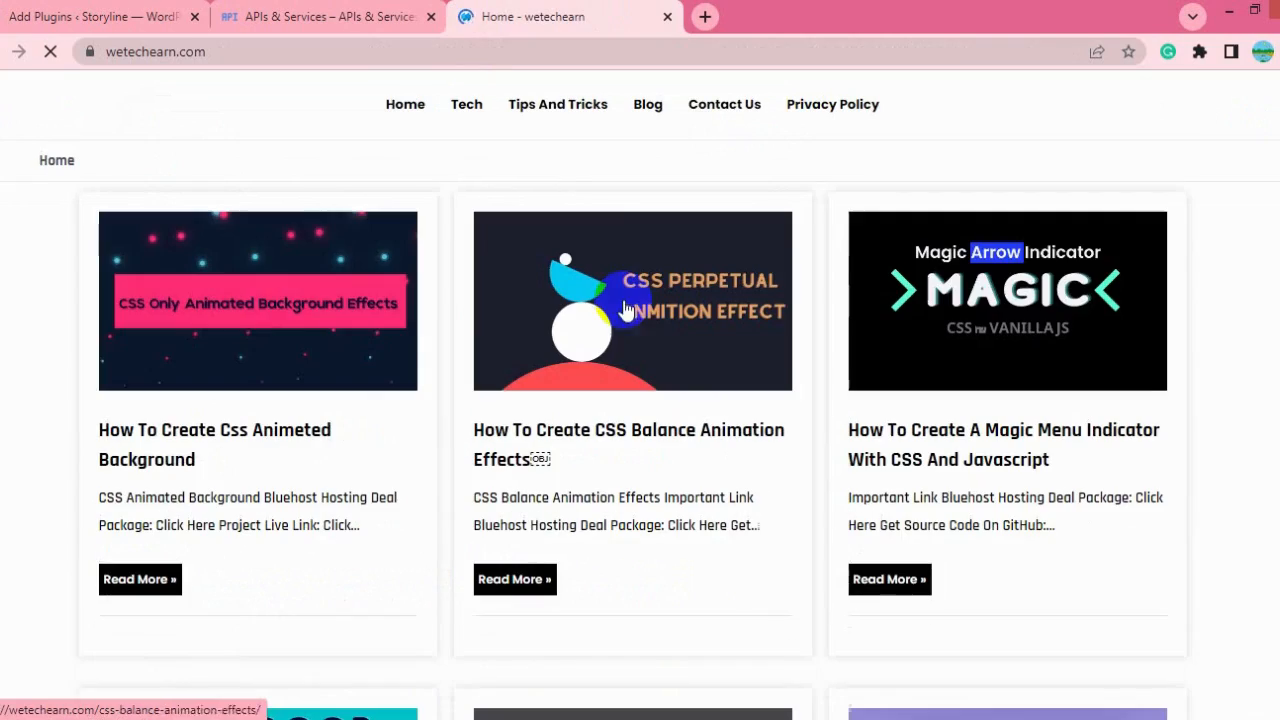
pyautogui.scroll(-3, 842, 368)
pyautogui.scroll(-20, 842, 372)
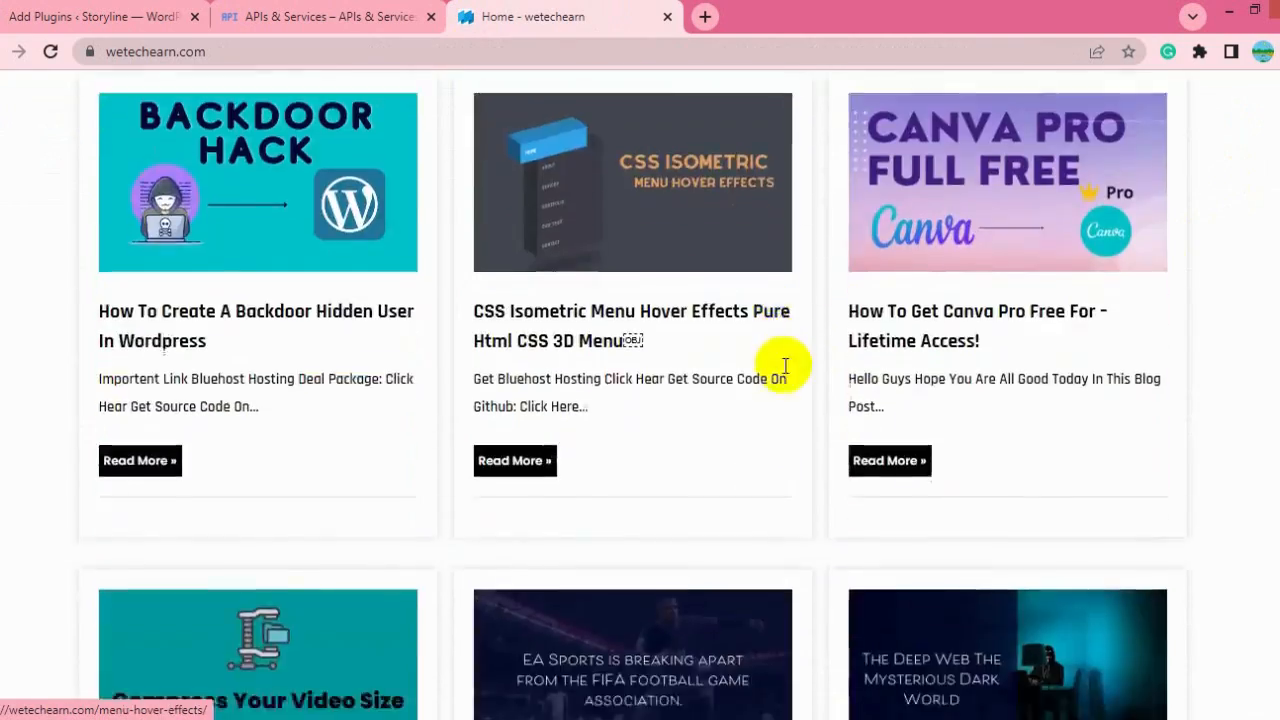
pyautogui.scroll(-20, 709, 398)
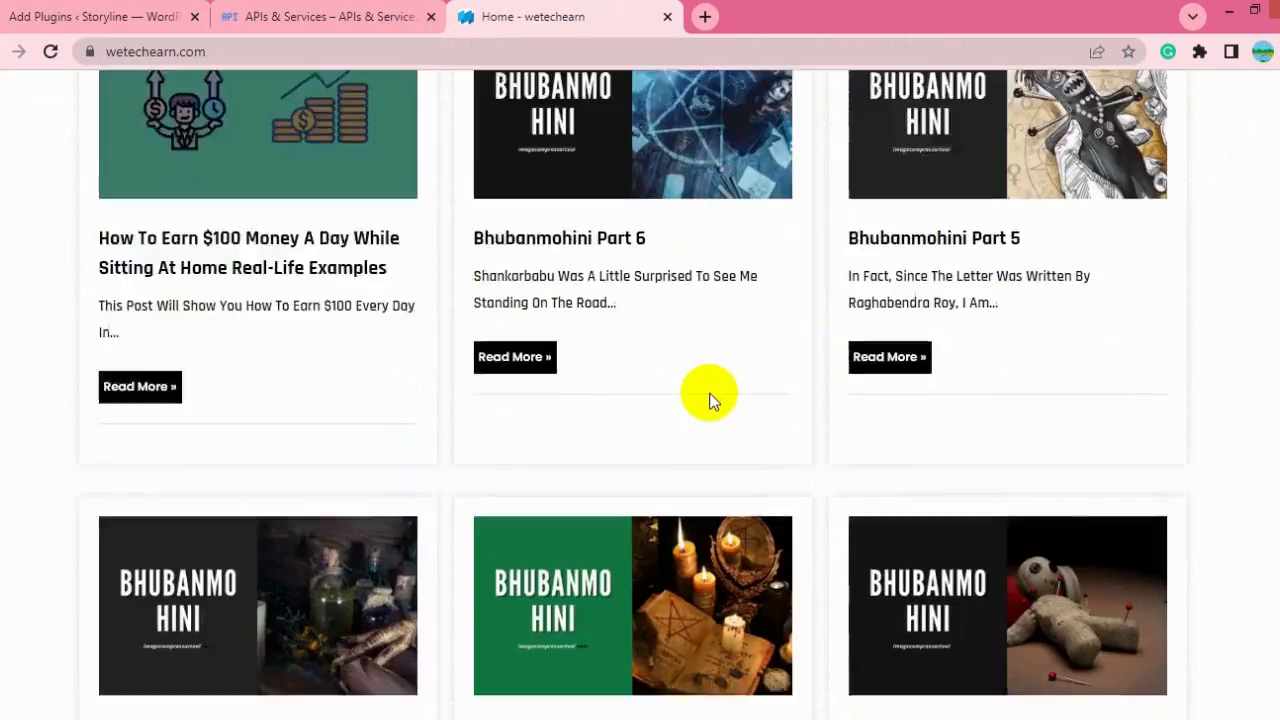
pyautogui.scroll(-8, 709, 398)
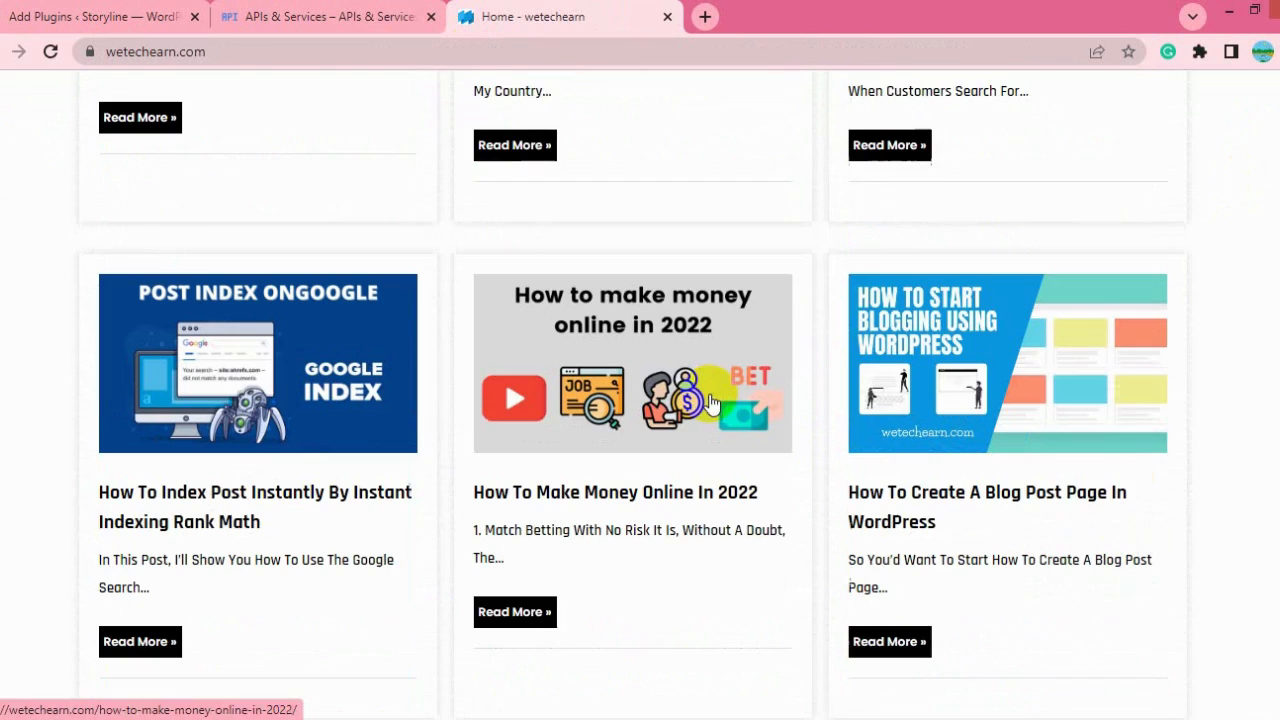
pyautogui.click(213, 497)
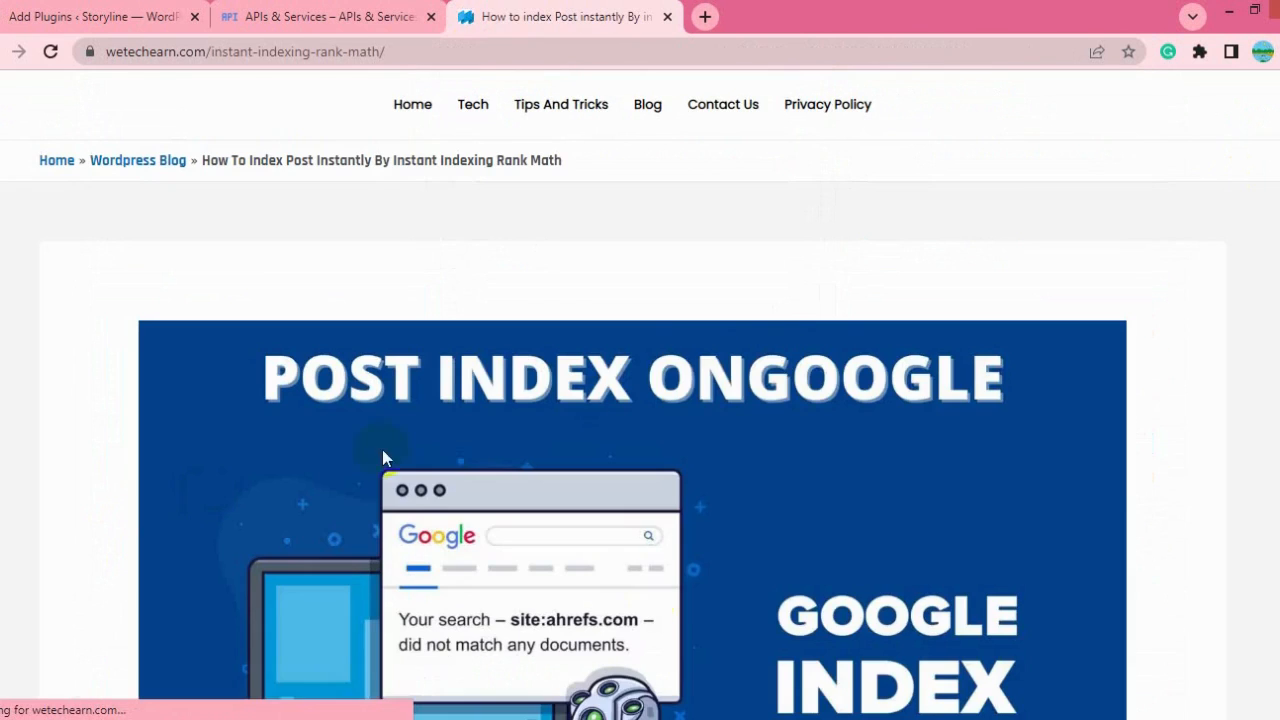
# - Locate the '3. Activate API In Your Project' section and start a 'Click hear' line in Word
pyautogui.scroll(-12, 423, 443)
pyautogui.scroll(-20, 437, 455)
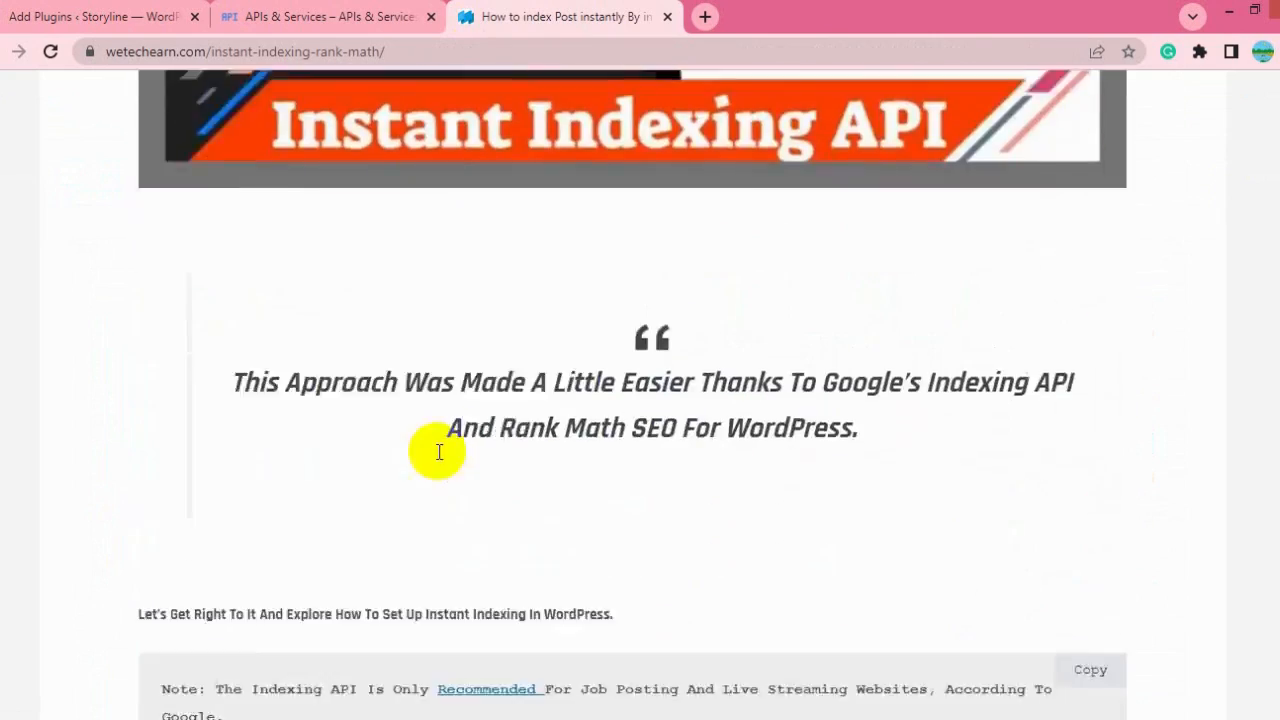
pyautogui.scroll(-2, 441, 459)
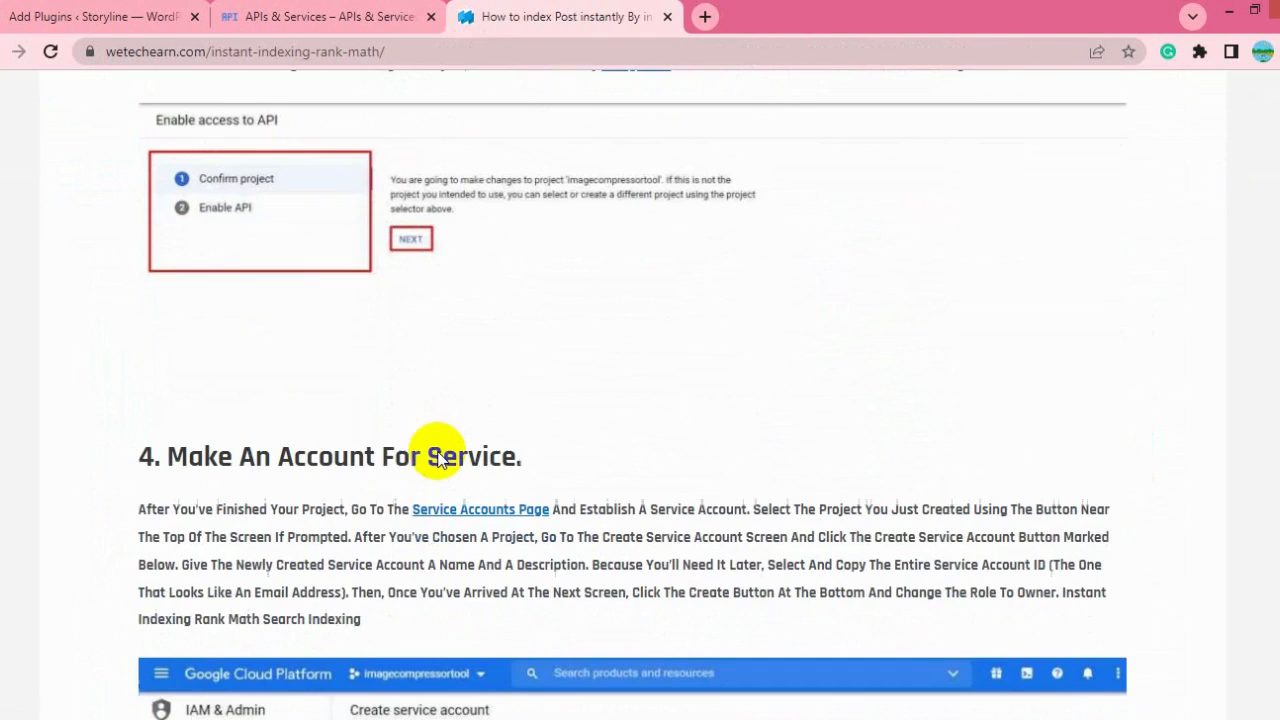
pyautogui.scroll(4, 500, 451)
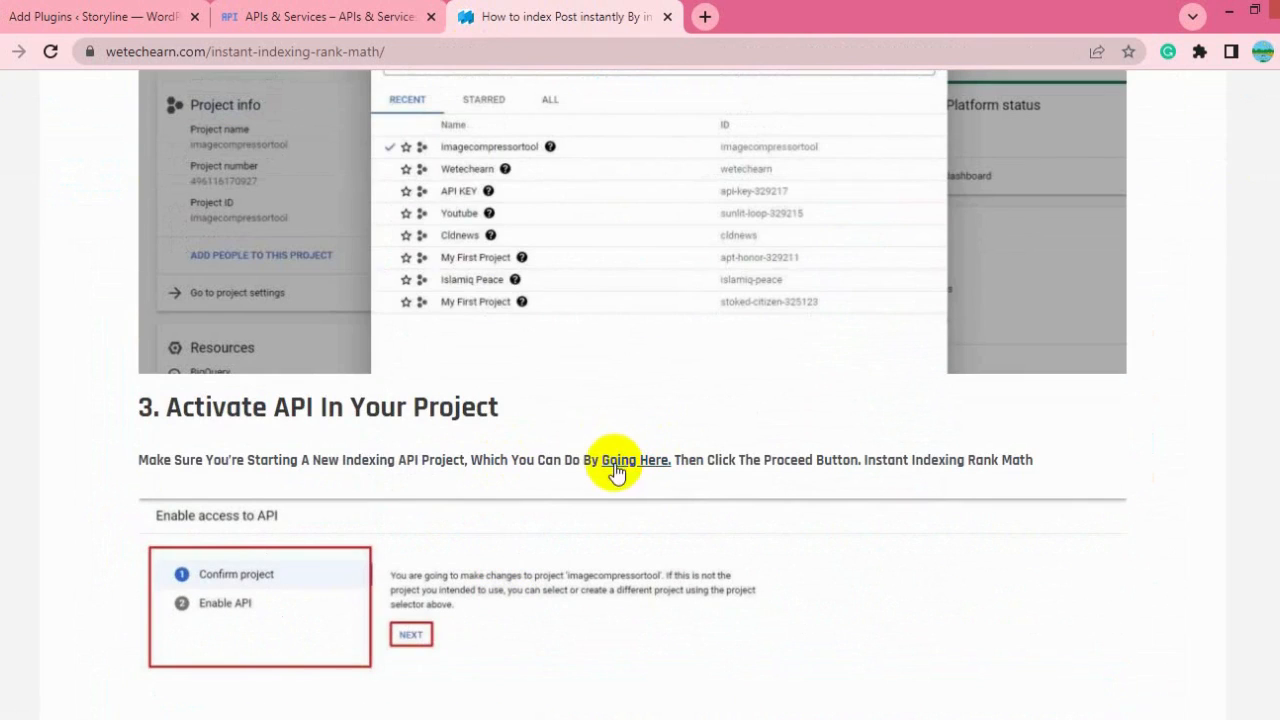
pyautogui.moveTo(143, 406); pyautogui.dragTo(494, 409)
pyautogui.click(571, 417)
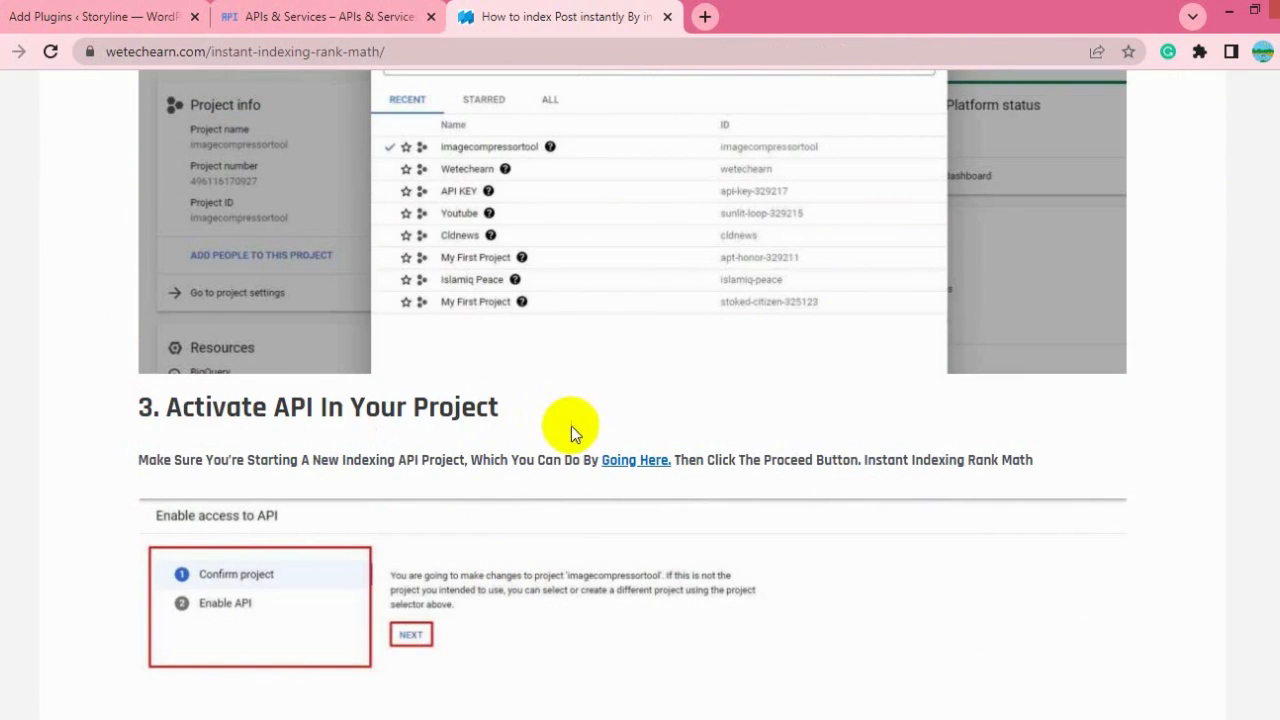
pyautogui.click(512, 718)
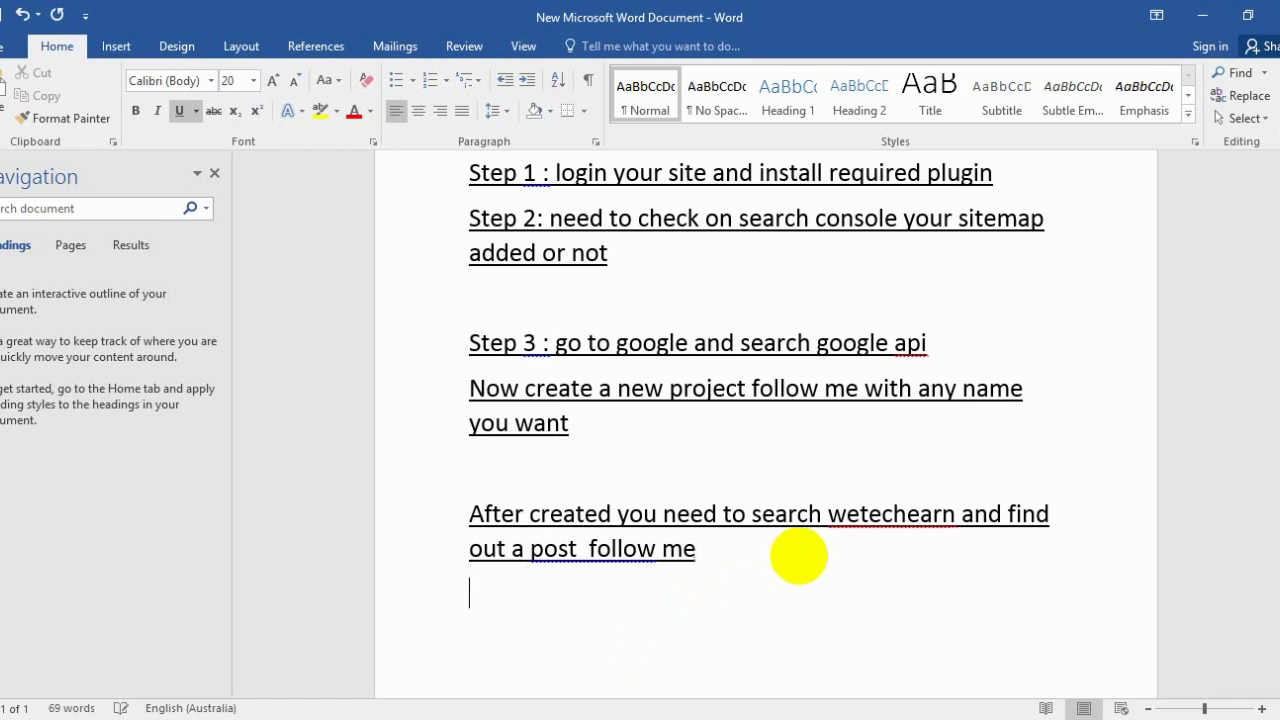
pyautogui.write('k hear')
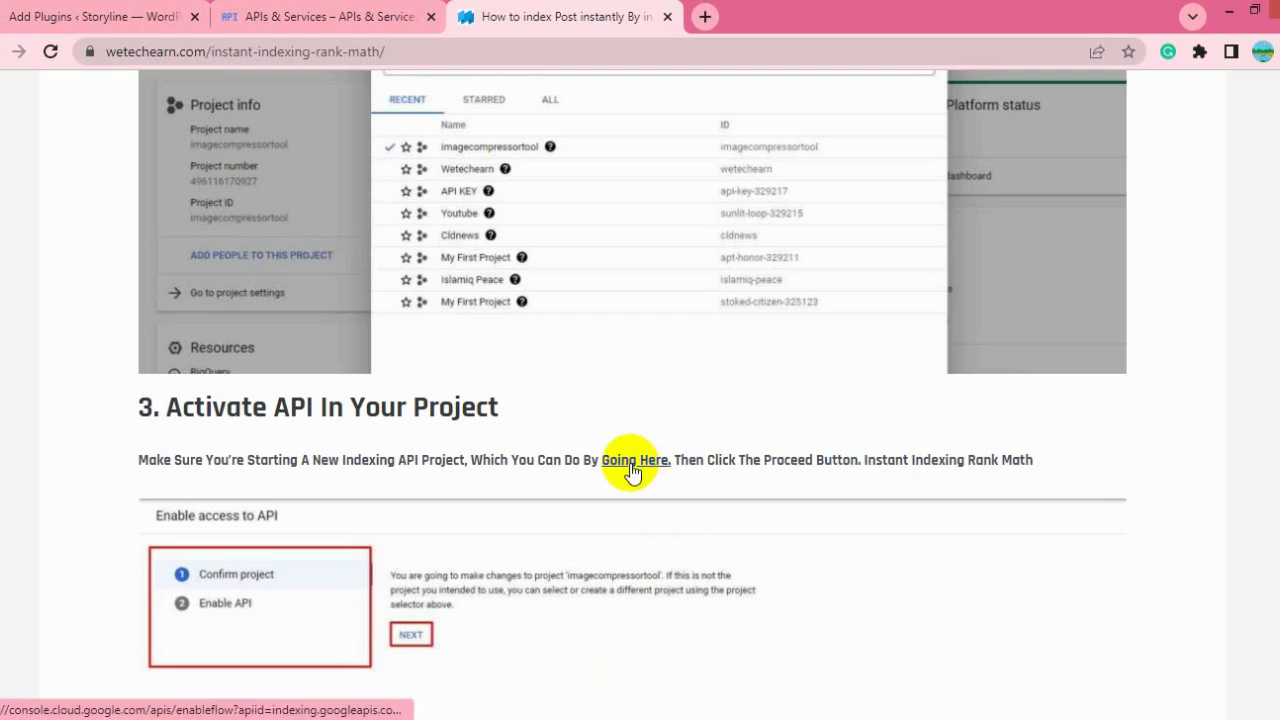
# - Open the Indexing API's Enable access to API page from the article's Going Here link
pyautogui.click(629, 467)
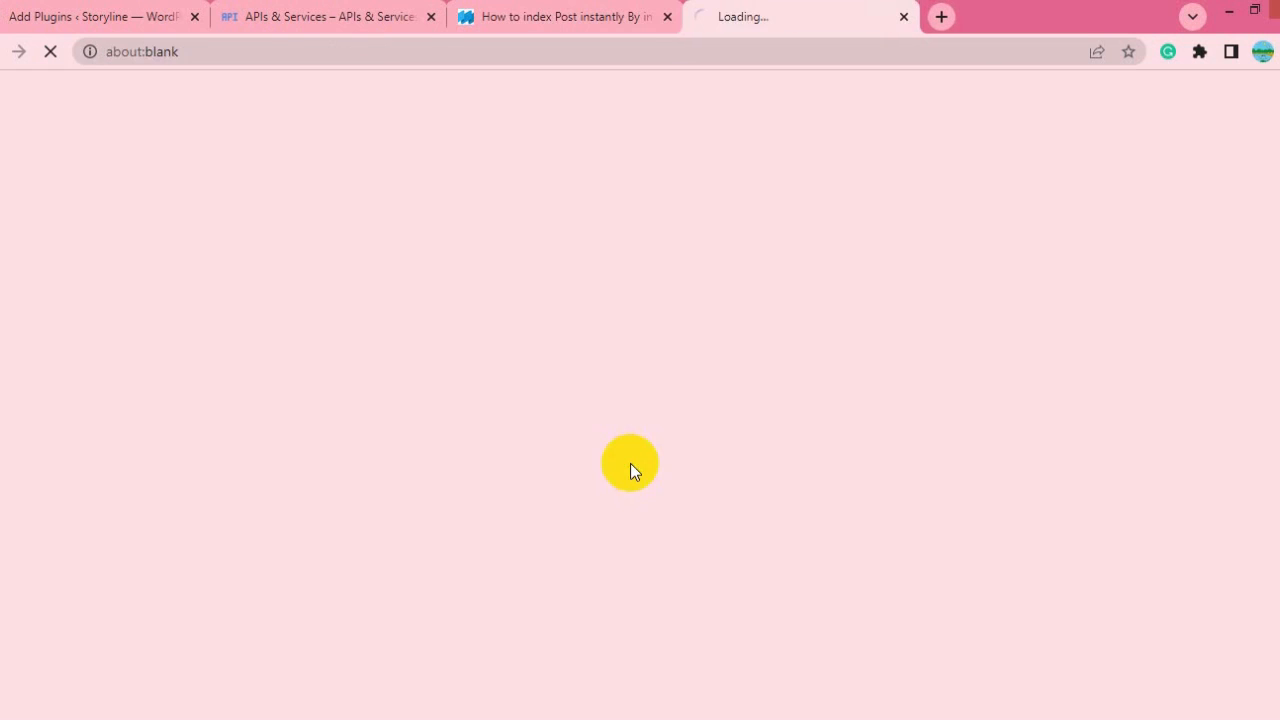
pyautogui.moveTo(600, 8); pyautogui.dragTo(770, 12)
pyautogui.click(592, 12)
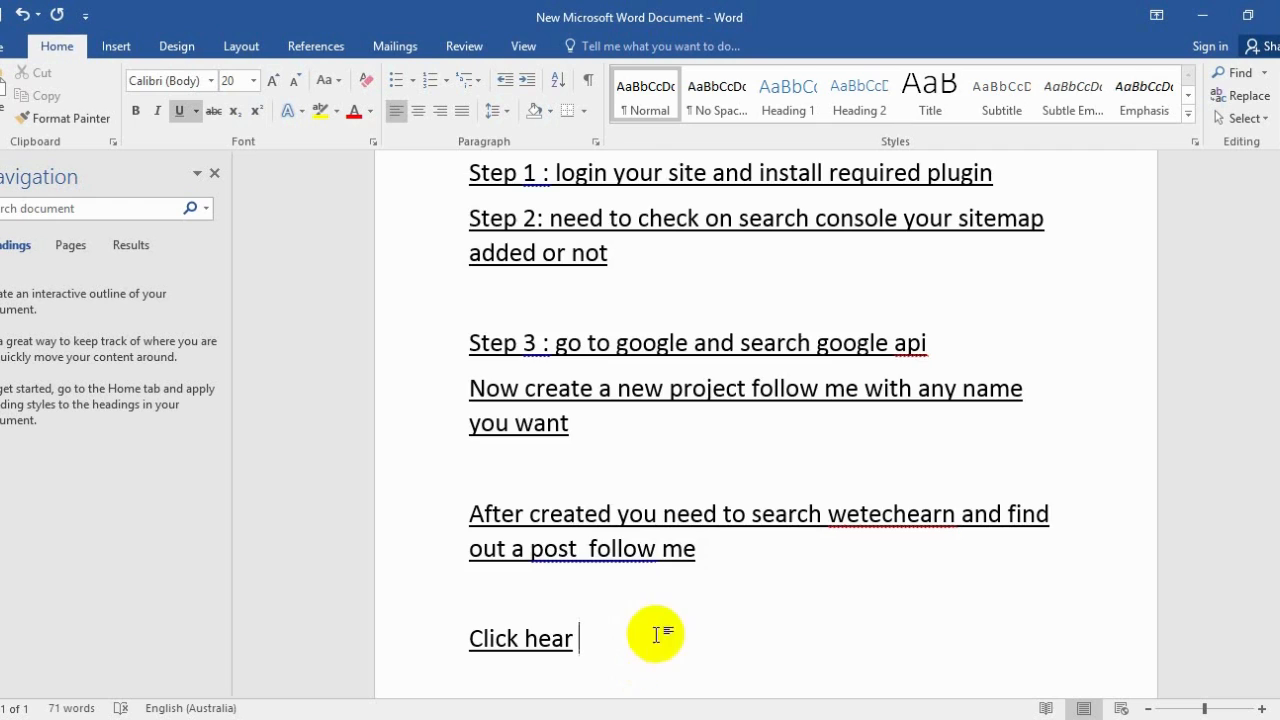
pyautogui.scroll(-3, 666, 600)
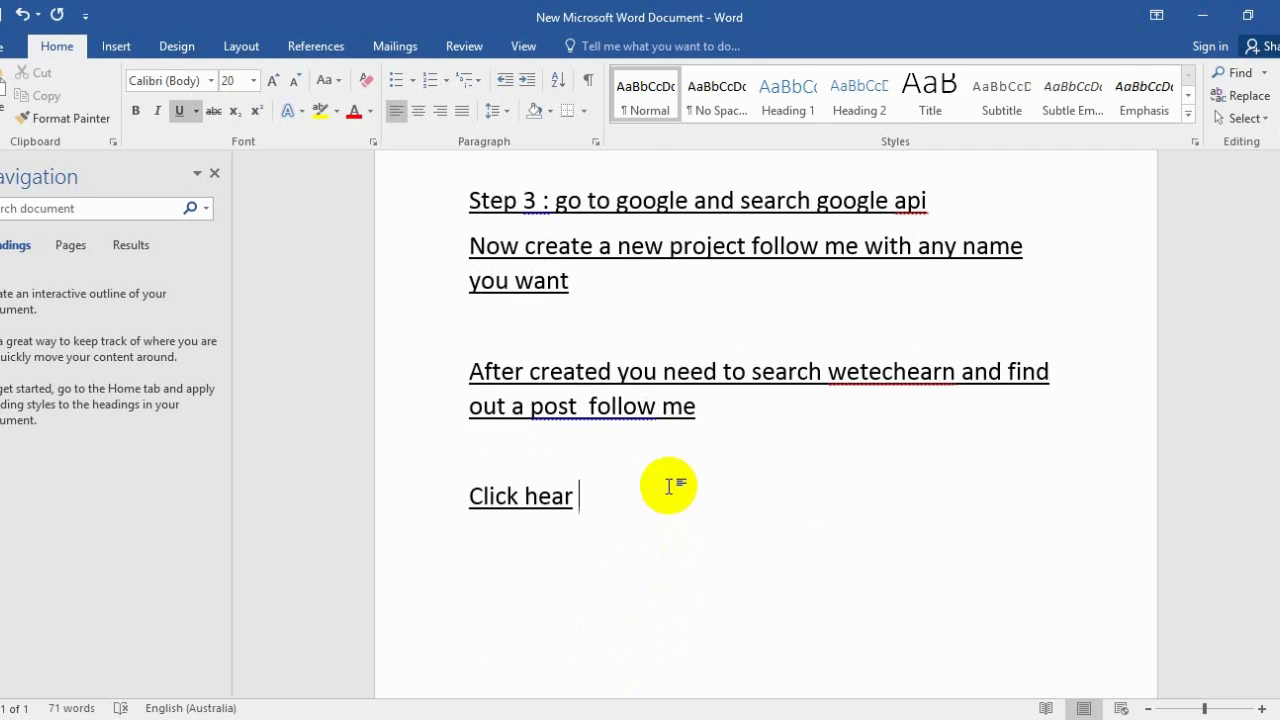
# - Write 'Now select the project you created' in the Word notes and open the Cloud project list
pyautogui.scroll(-3, 669, 487)
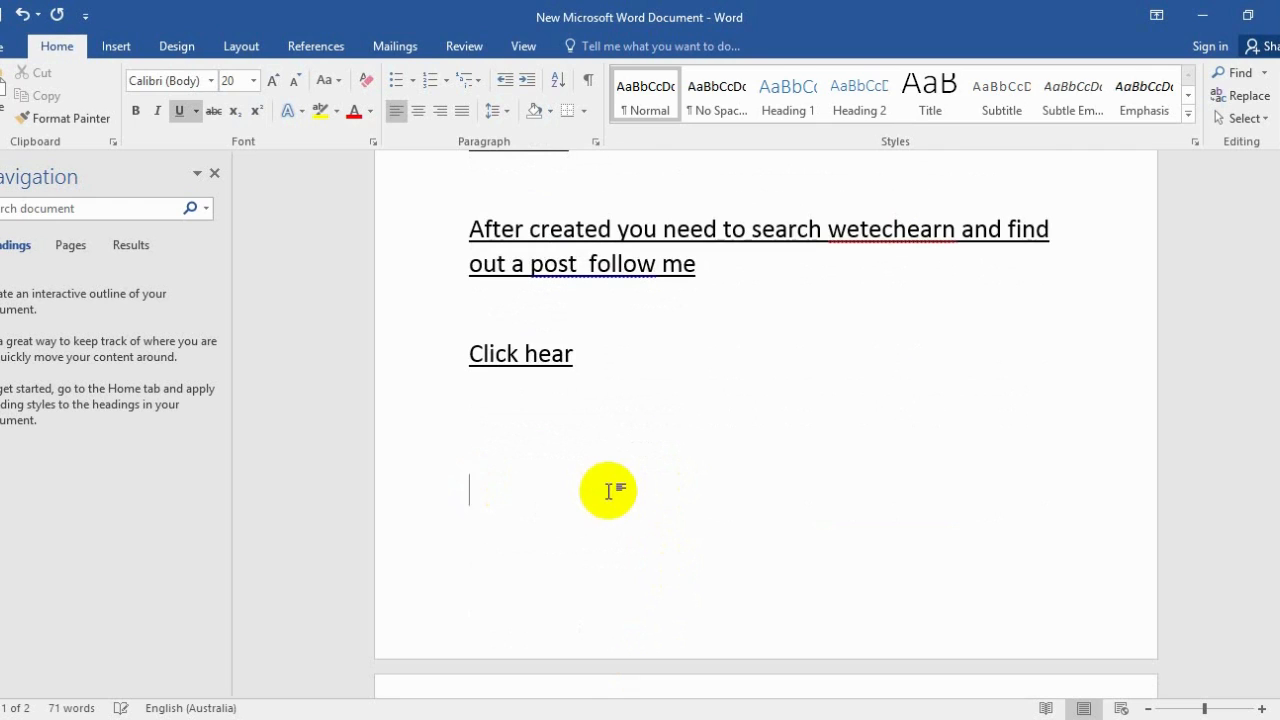
pyautogui.write('now se')
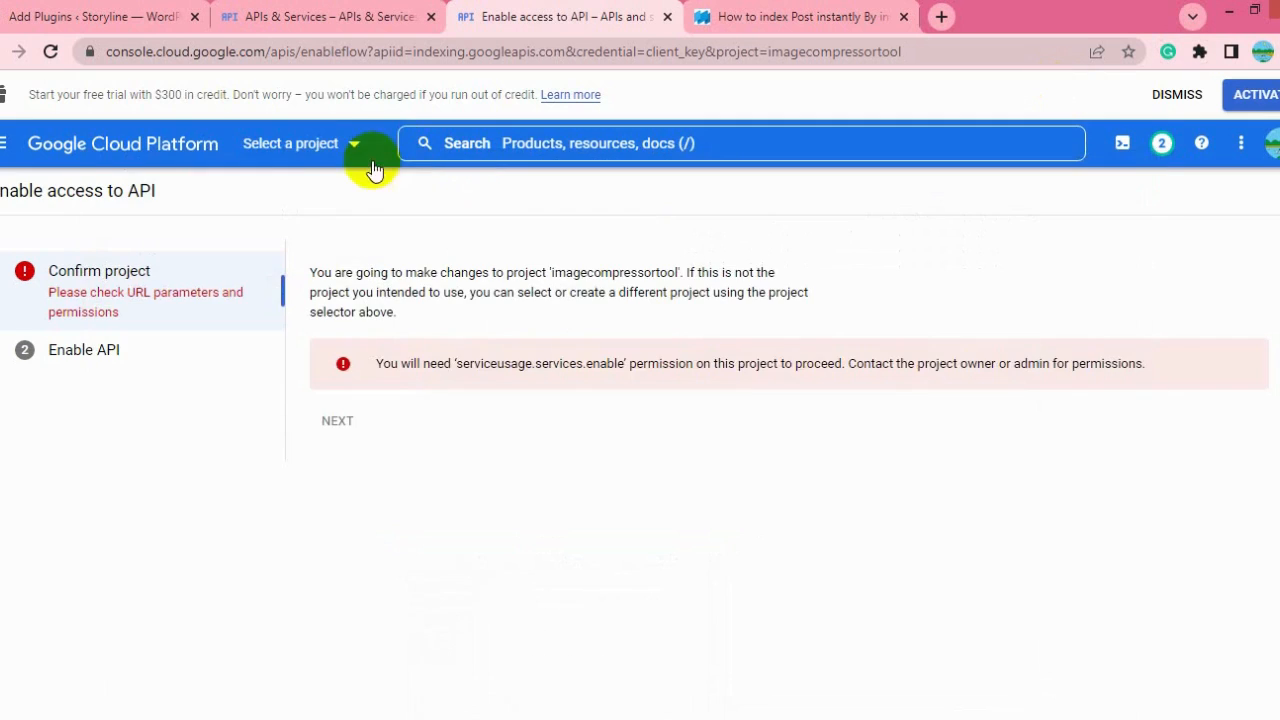
pyautogui.click(323, 142)
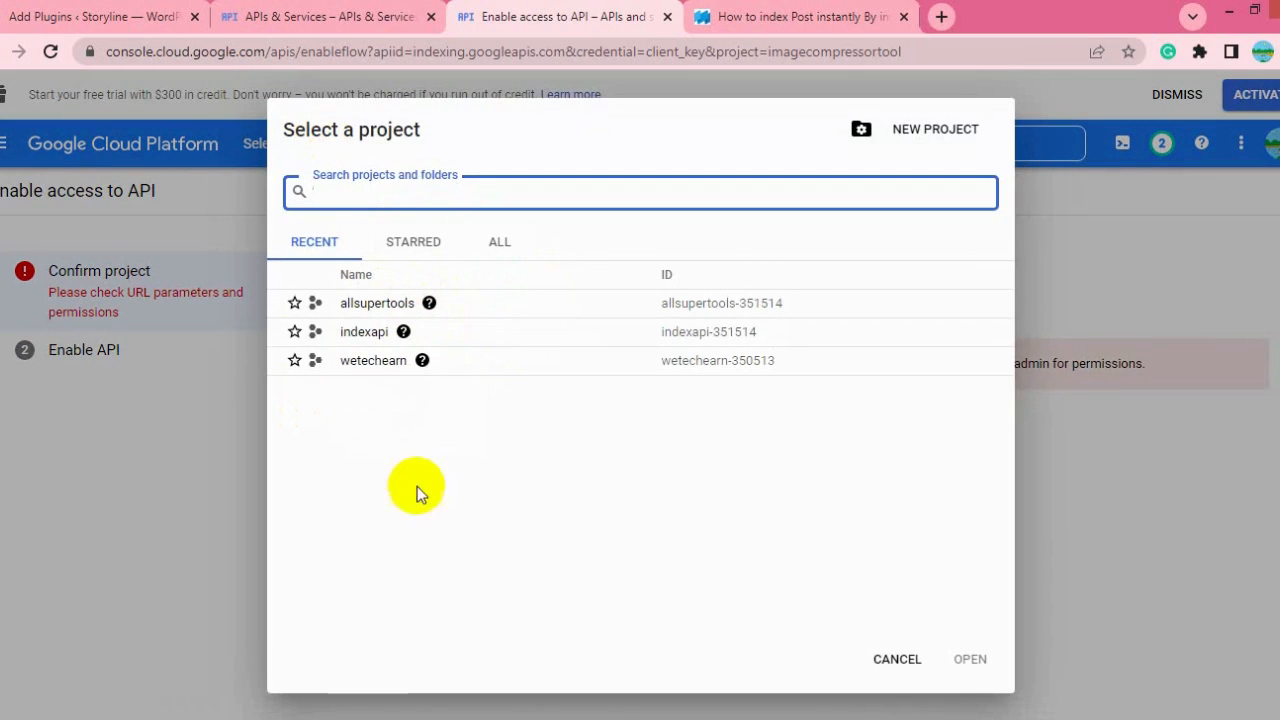
# - Close the Cloud project list without choosing a project and check the Word notes
pyautogui.moveTo(422, 365)
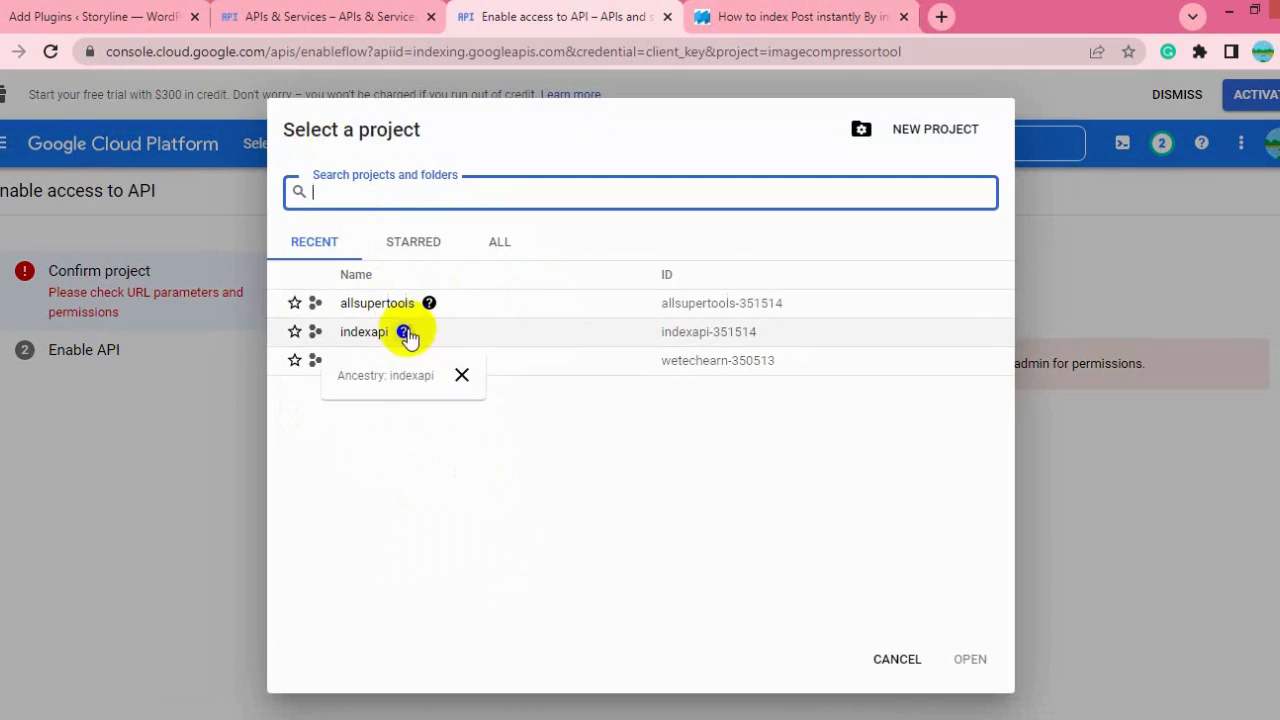
pyautogui.click(905, 658)
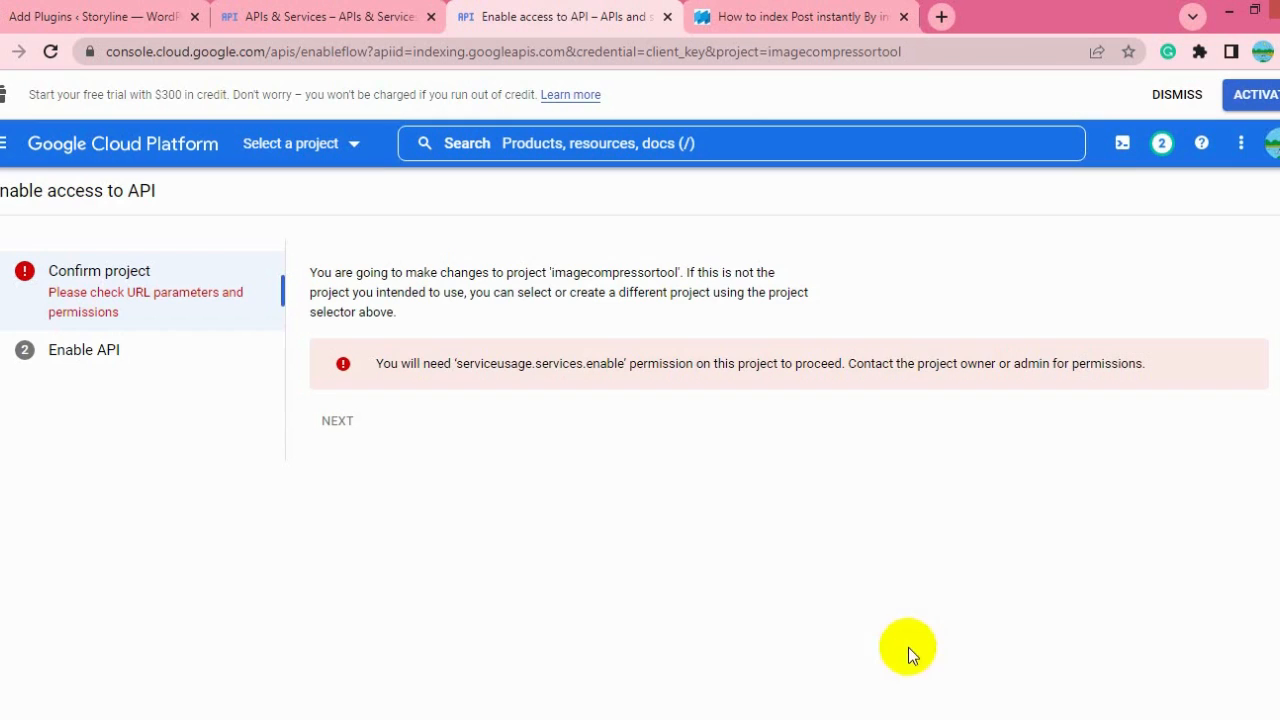
pyautogui.click(568, 719)
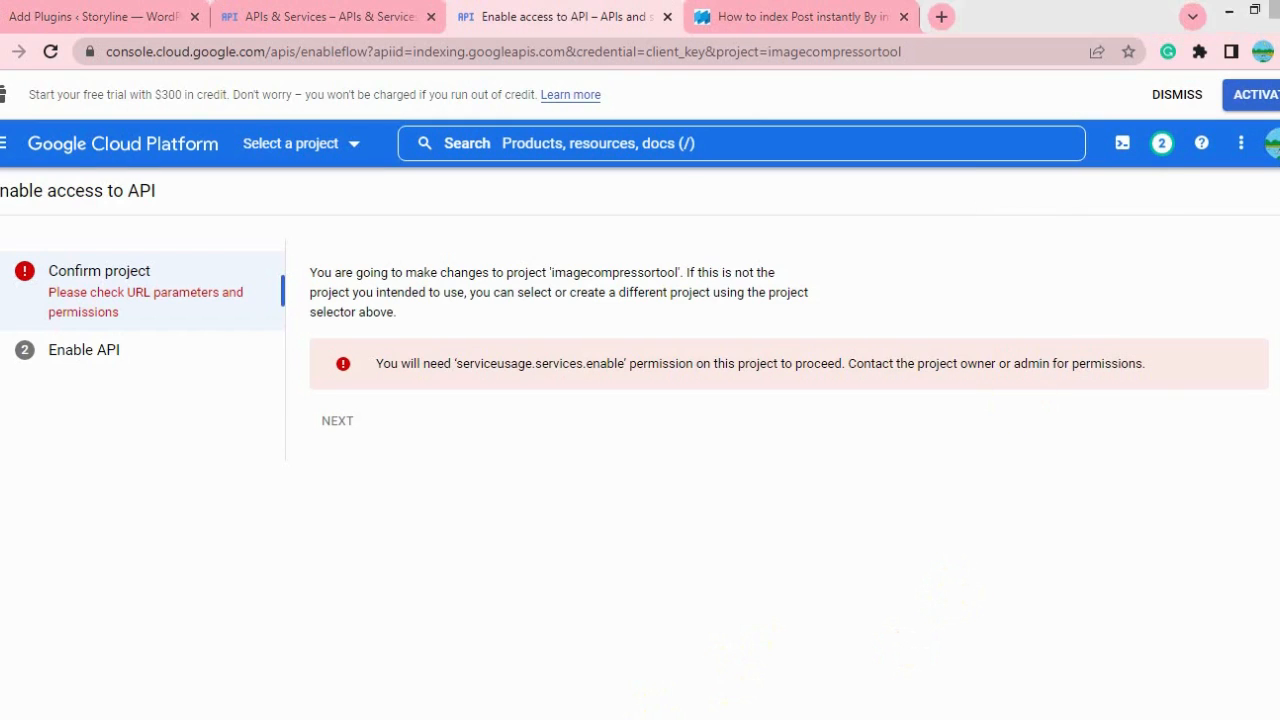
pyautogui.click(641, 594)
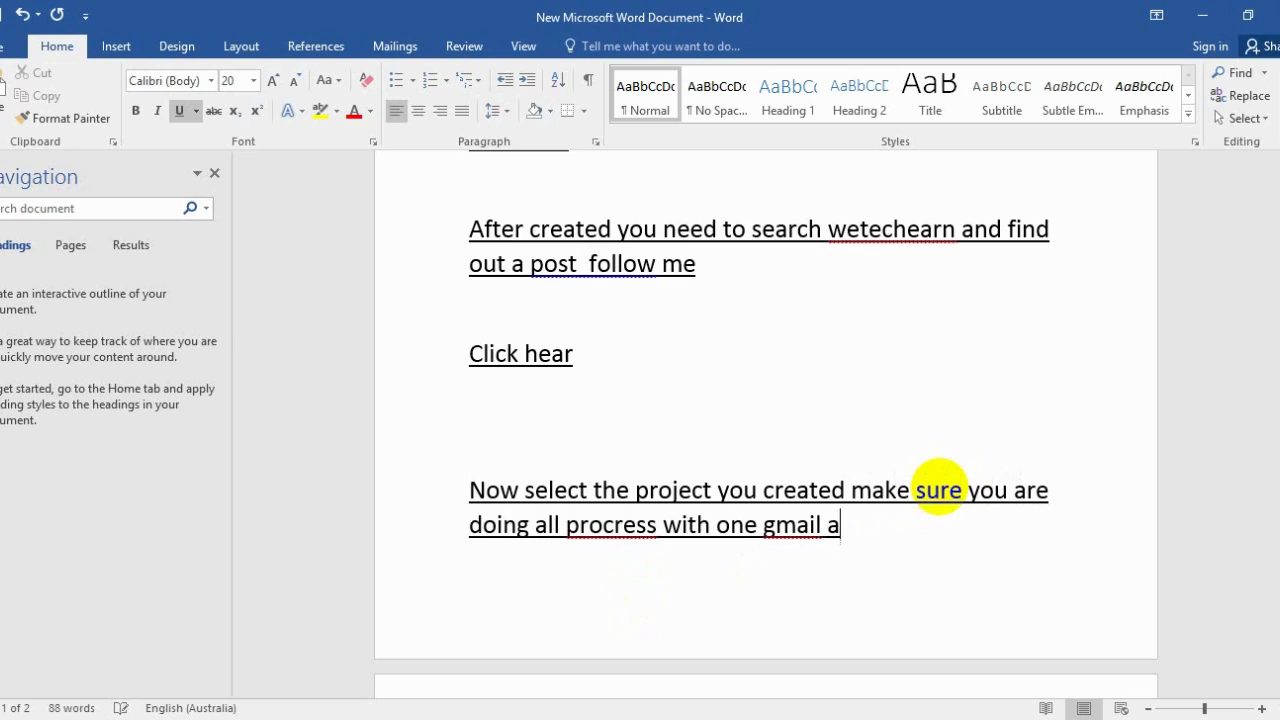
pyautogui.click(1203, 15)
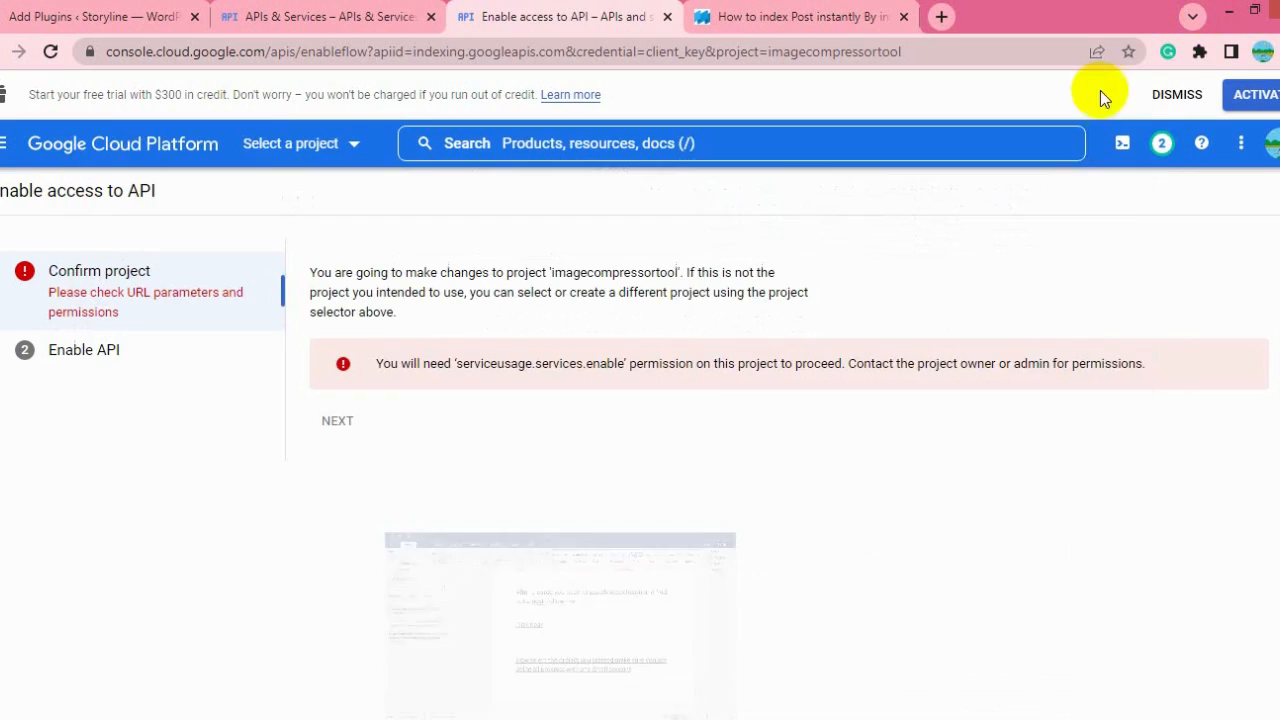
# - Switch to the second Google account and enable the Indexing API for newproject
pyautogui.click(1268, 145)
pyautogui.click(1095, 370)
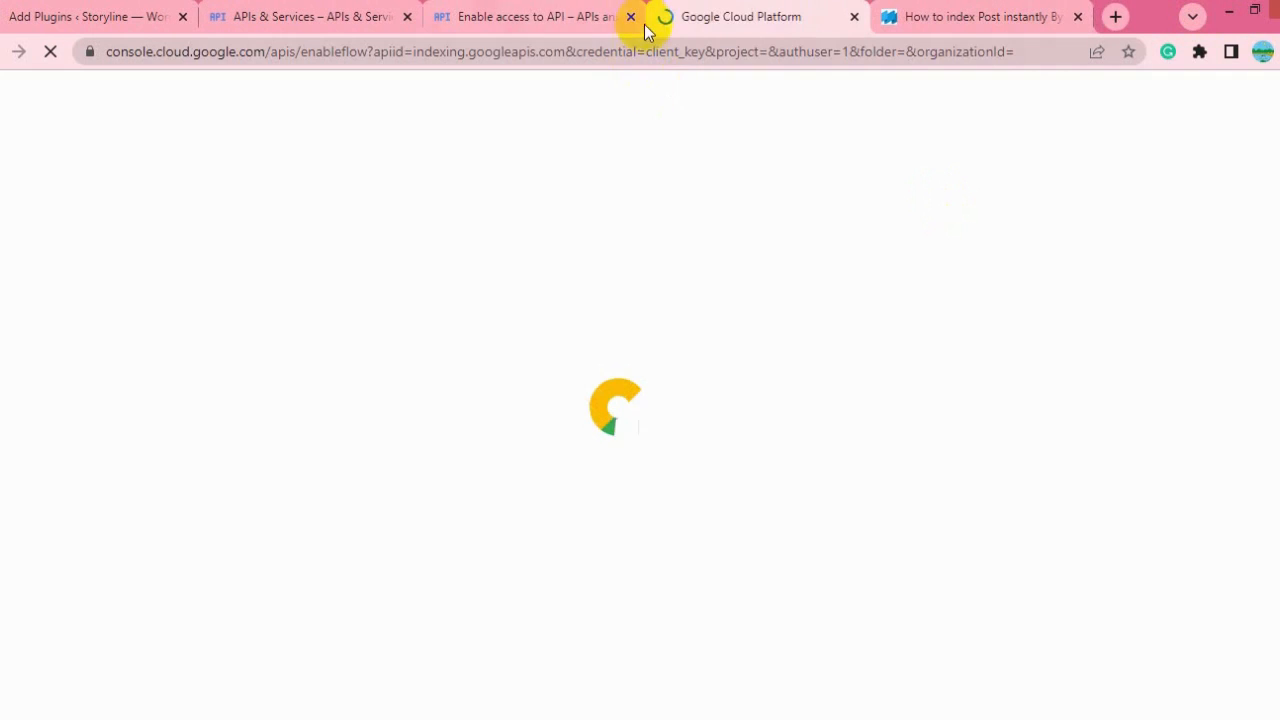
pyautogui.click(632, 17)
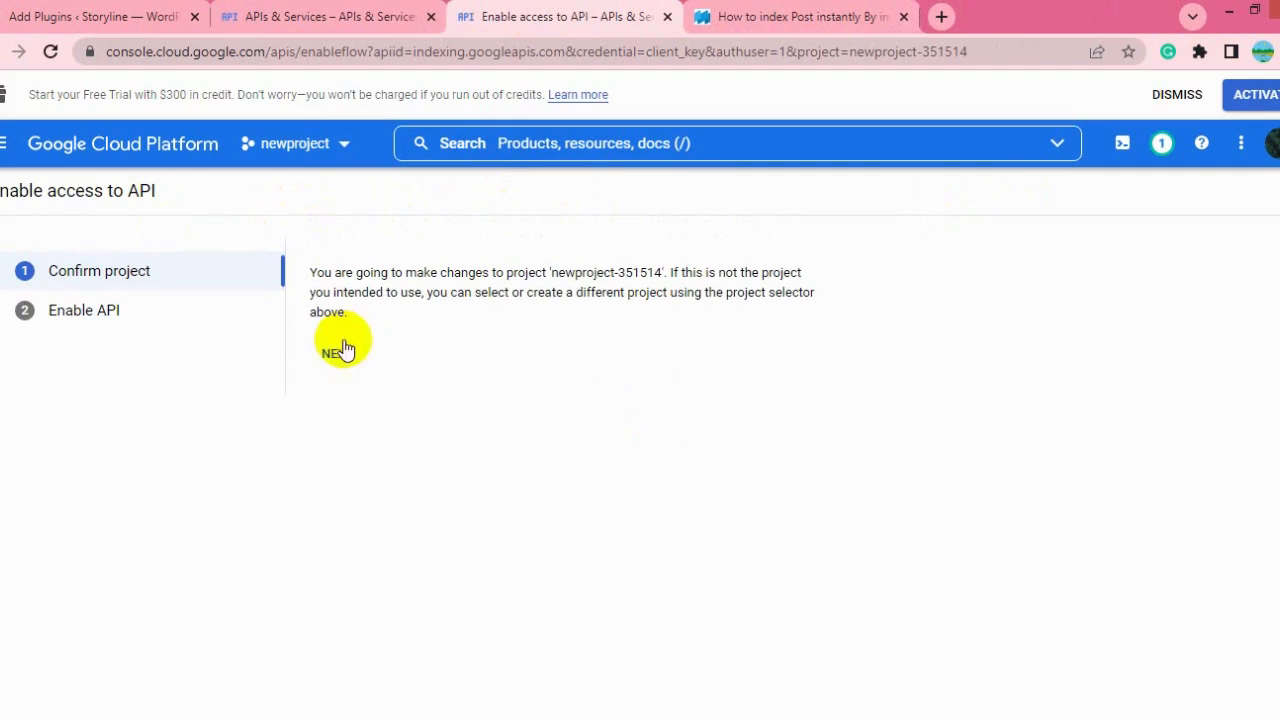
pyautogui.click(297, 143)
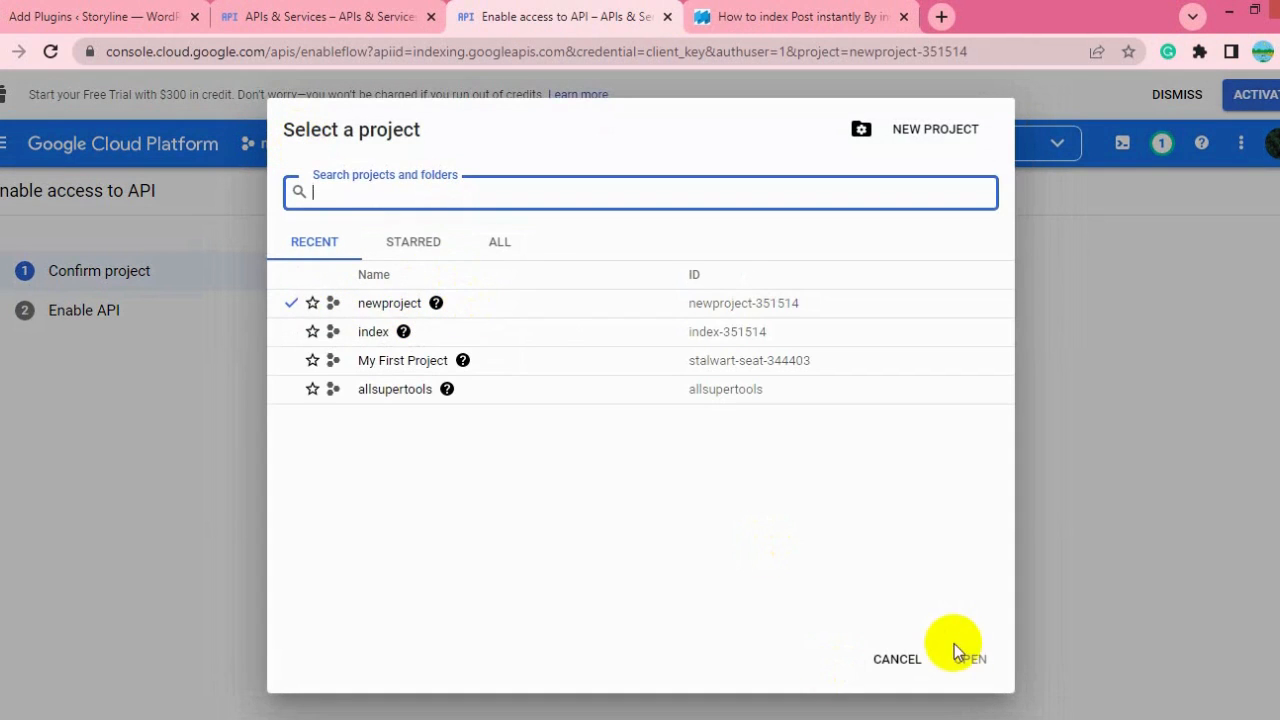
pyautogui.click(896, 659)
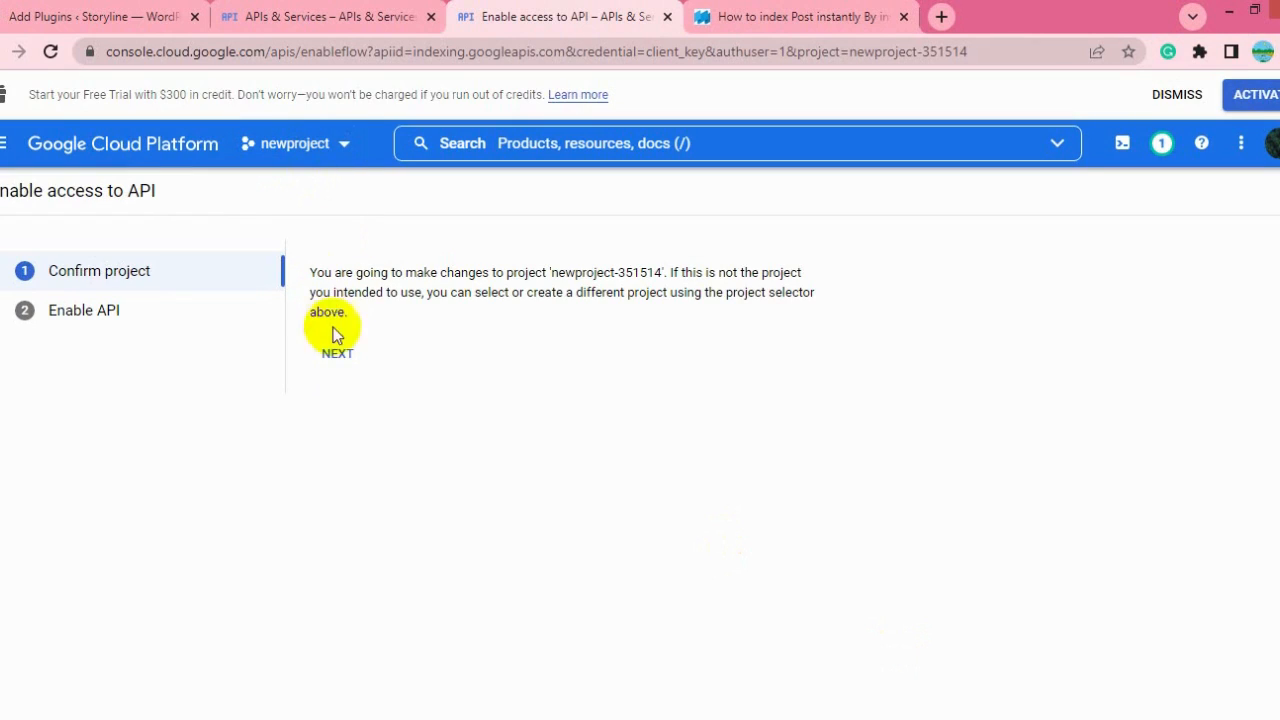
pyautogui.click(337, 356)
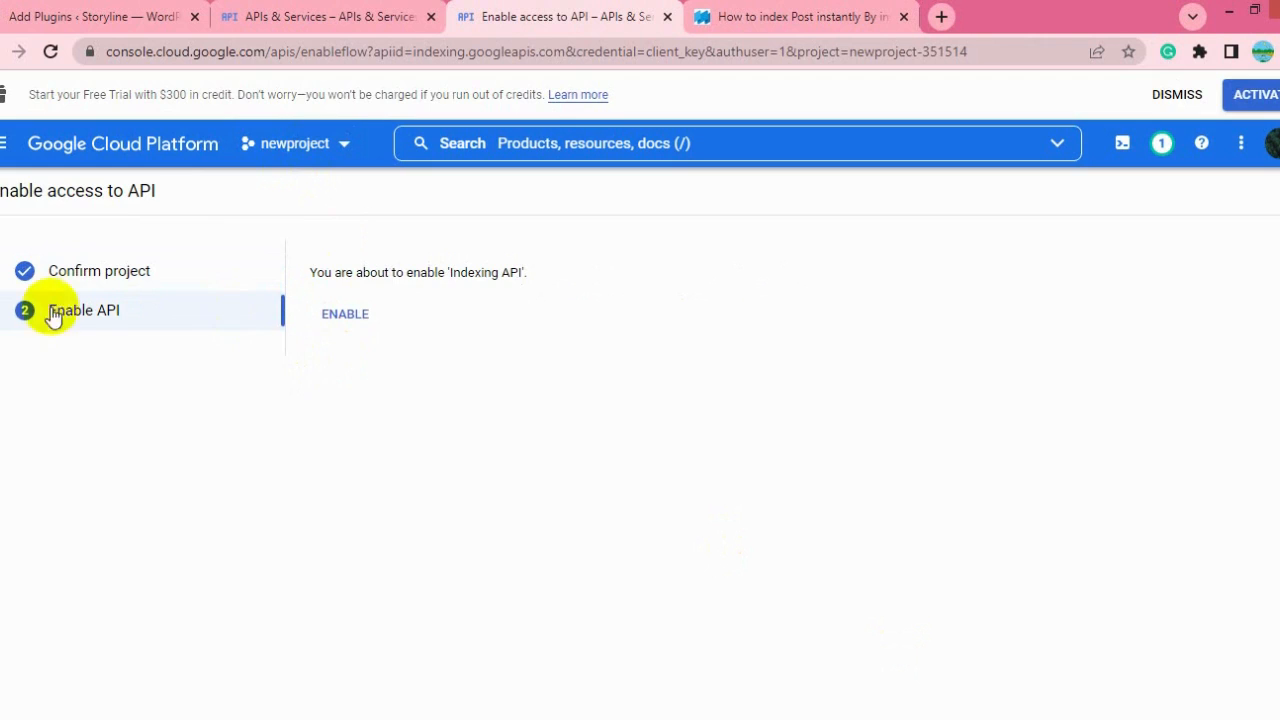
pyautogui.click(350, 318)
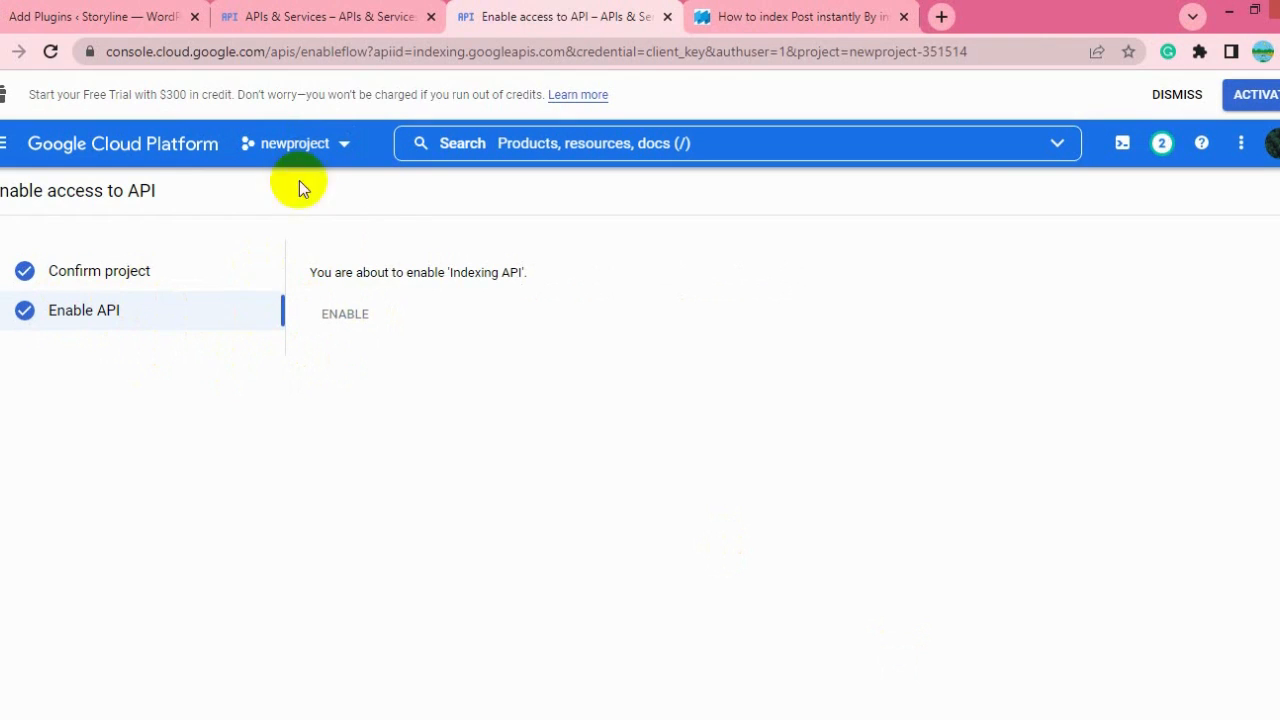
pyautogui.click(669, 18)
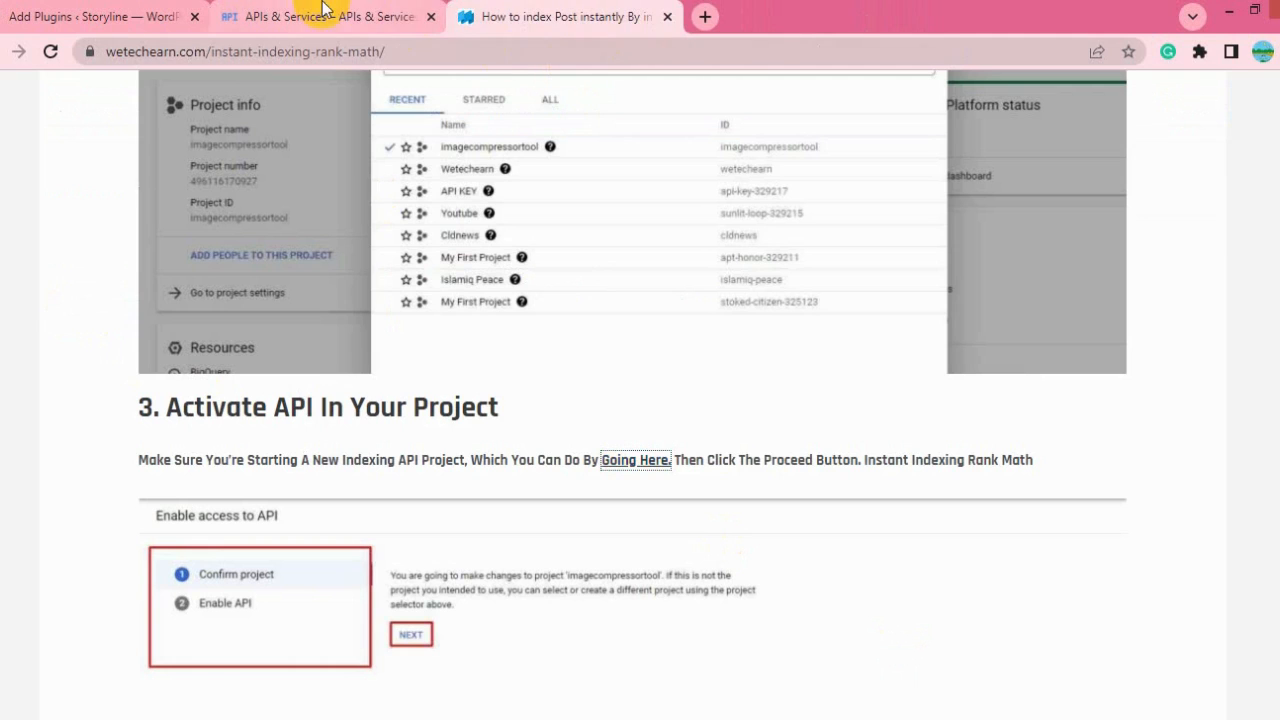
pyautogui.click(290, 16)
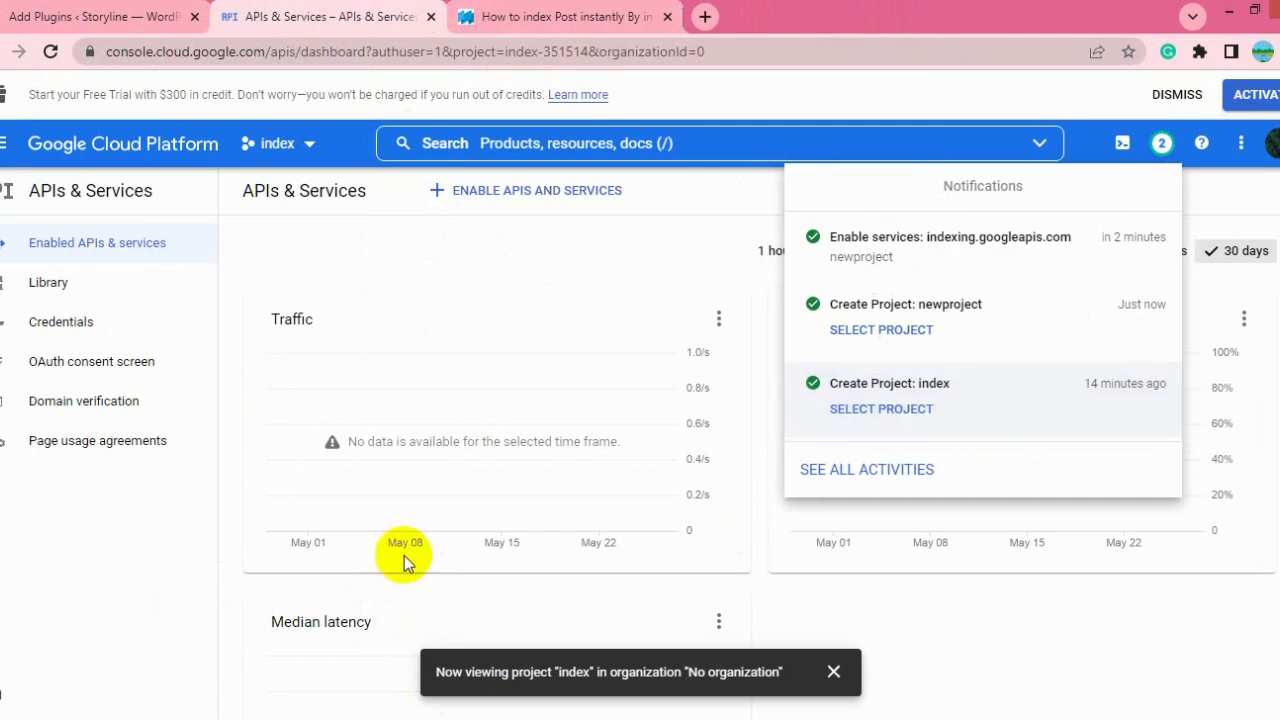
# - Add the line 'Now just follow me' at the start of page 2 in the Word notes
pyautogui.click(661, 275)
pyautogui.click(575, 718)
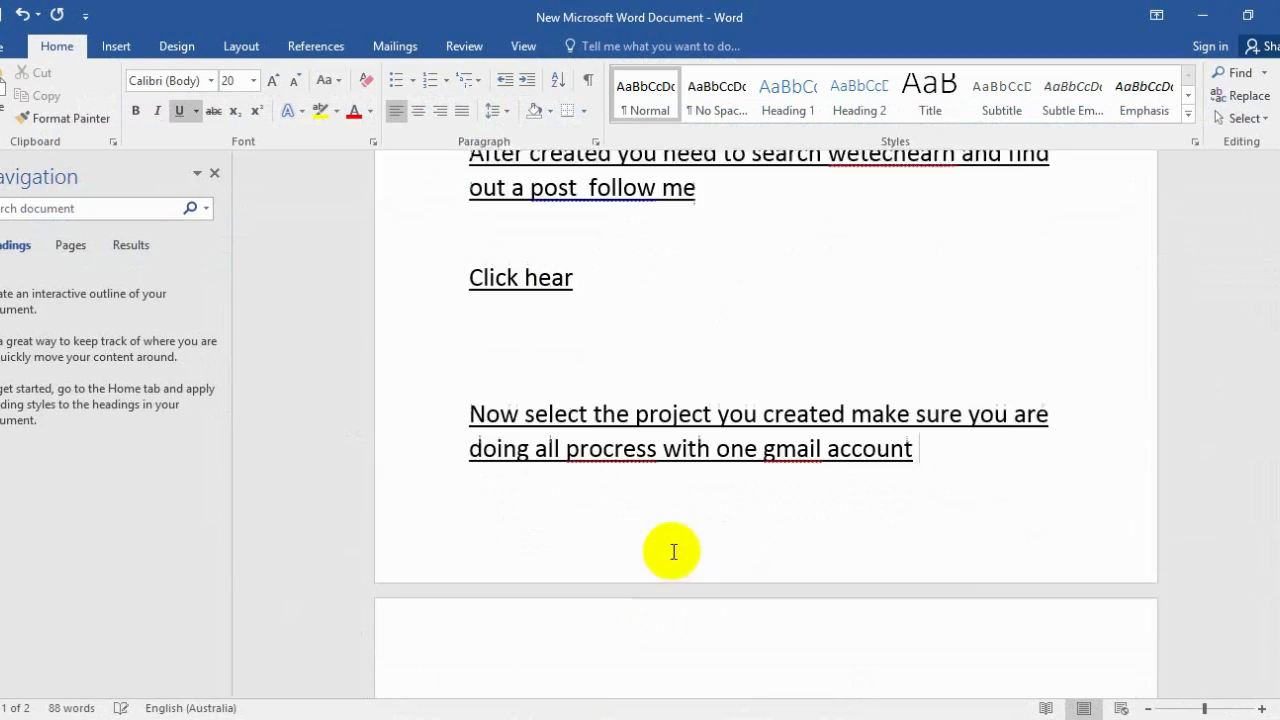
pyautogui.scroll(-1, 673, 551)
pyautogui.click(1021, 439)
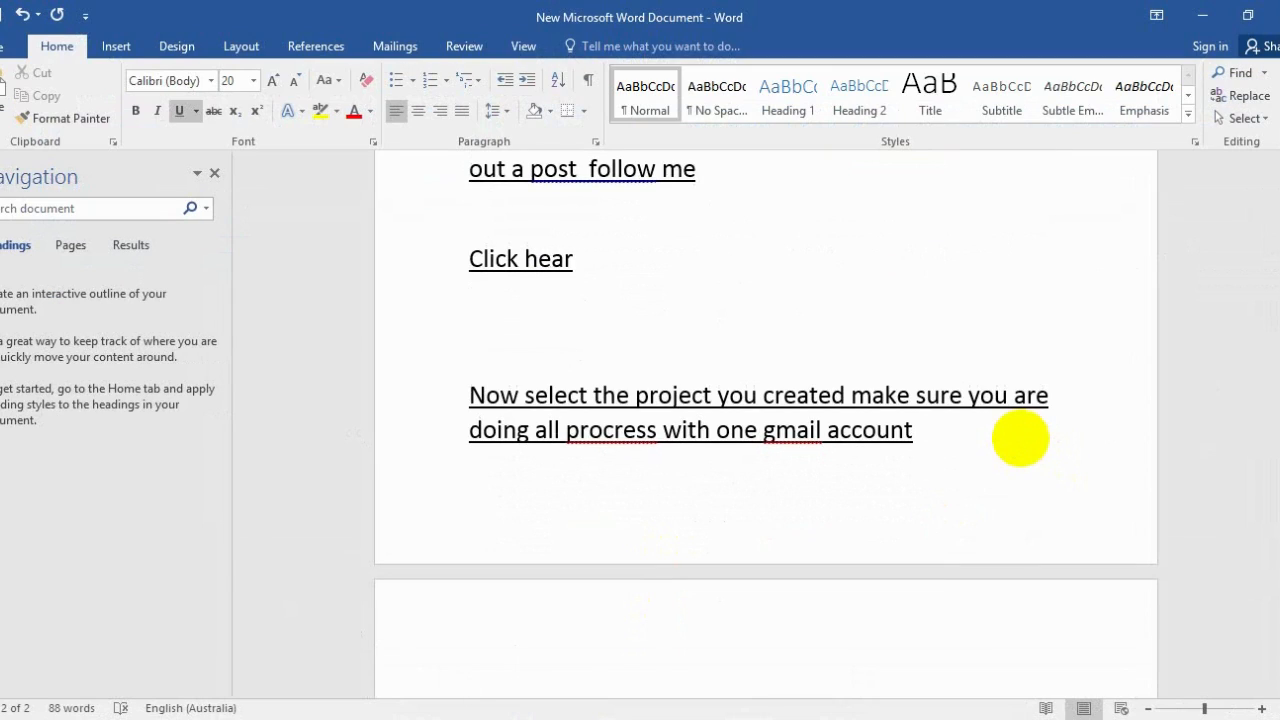
pyautogui.scroll(-4, 1000, 415)
pyautogui.write('Now  just')
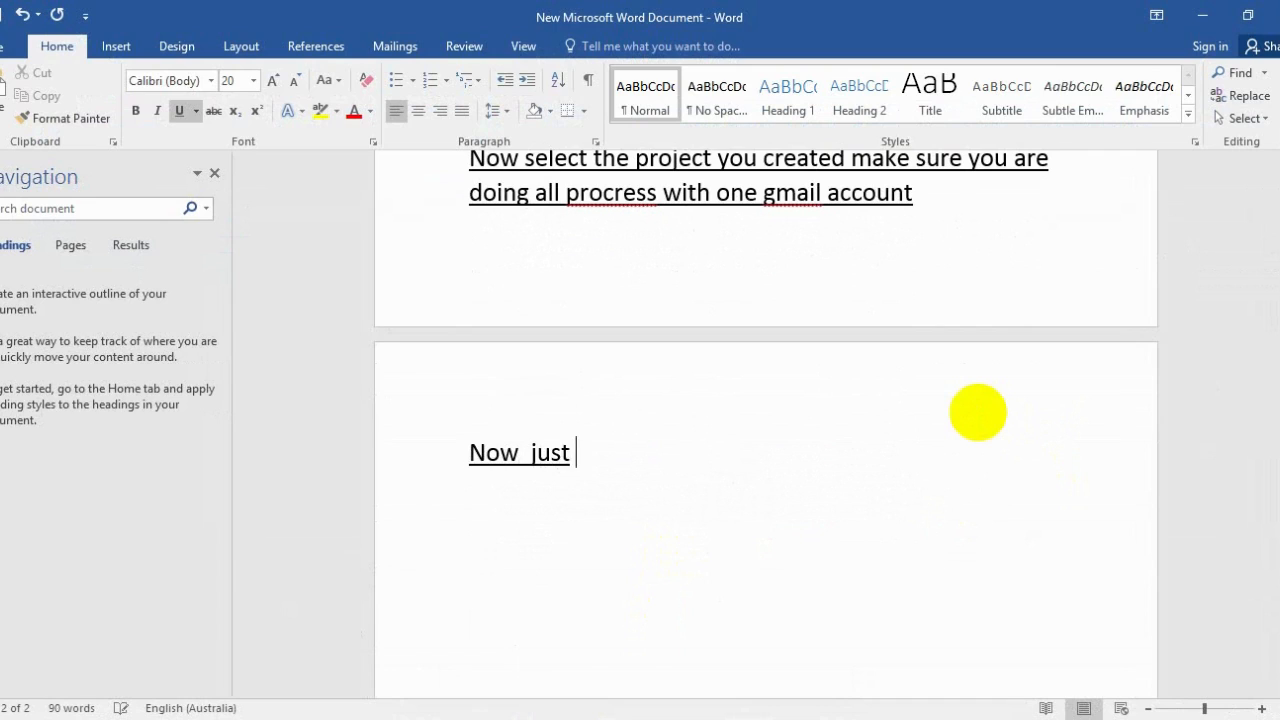
pyautogui.write(' follow me')
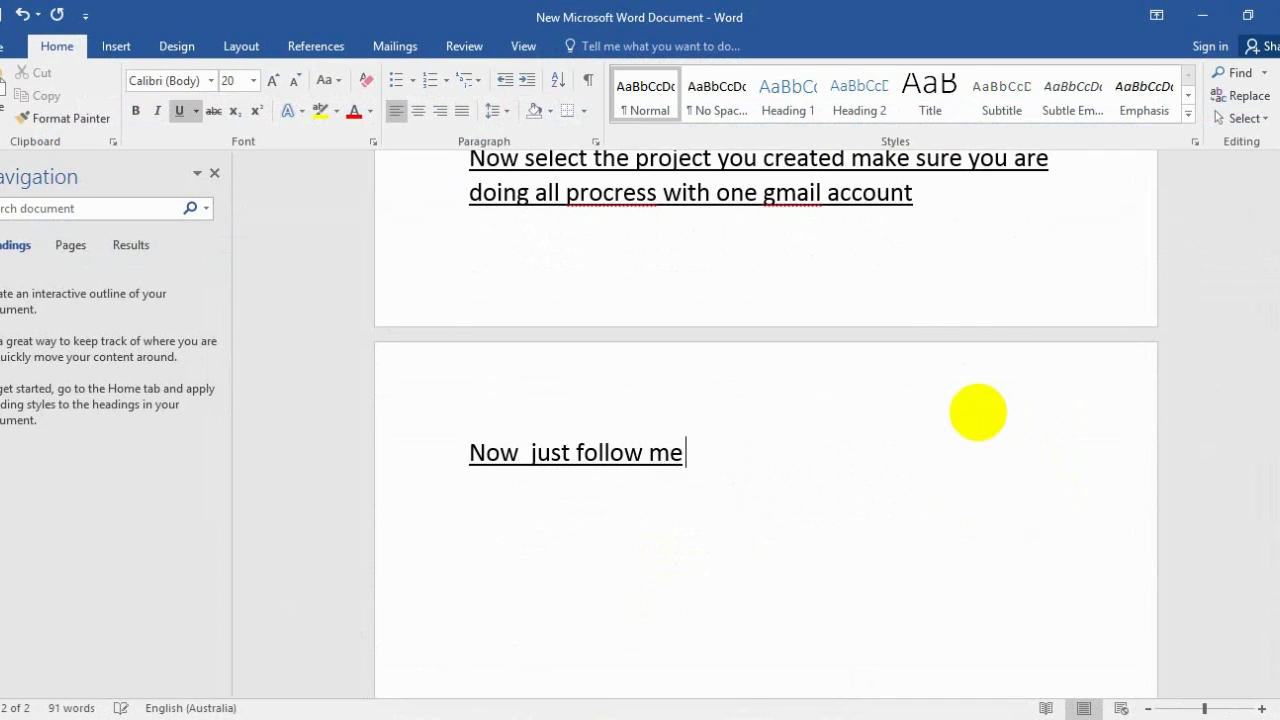
pyautogui.click(1203, 17)
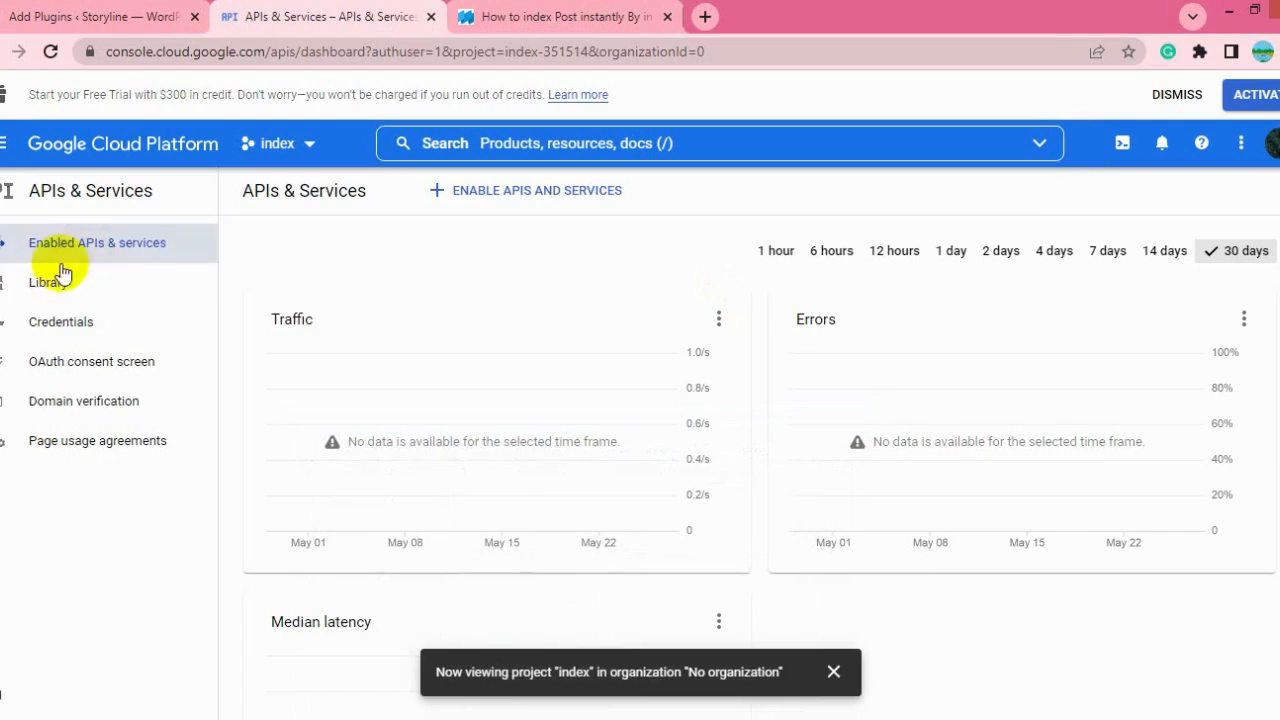
# - Set the OAuth consent screen's user type to External and create the app registration
pyautogui.click(78, 326)
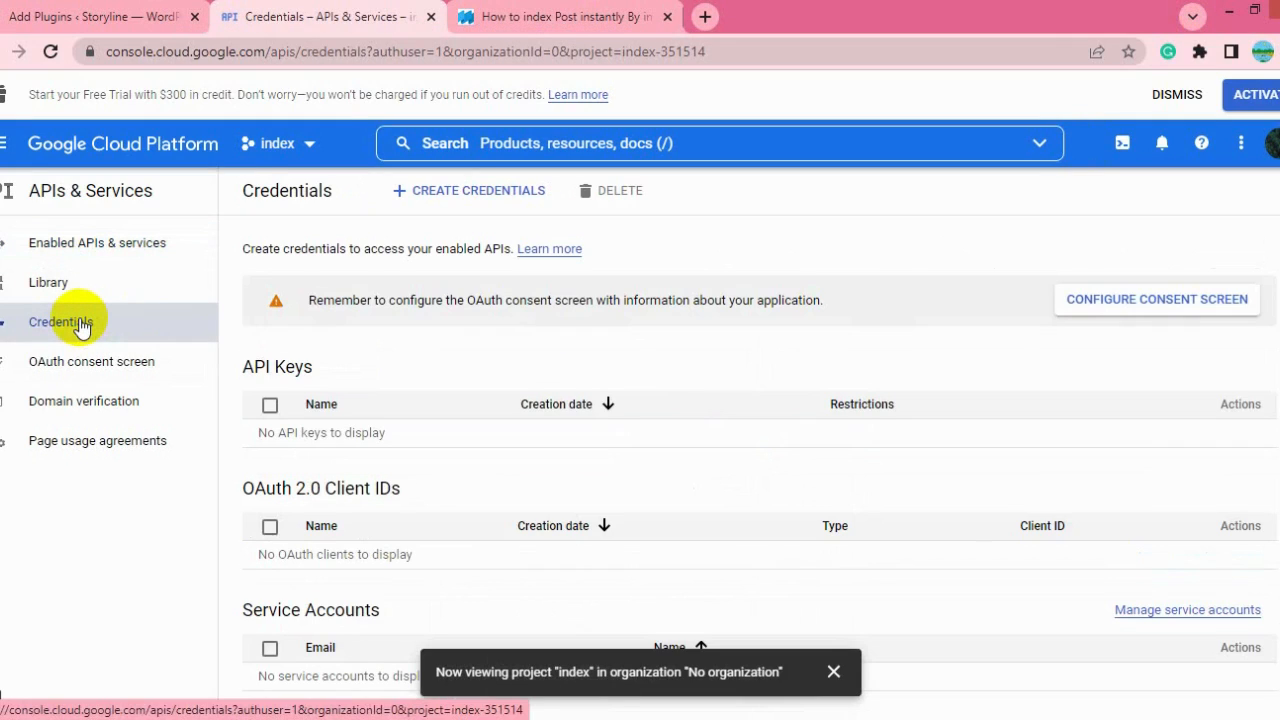
pyautogui.click(80, 366)
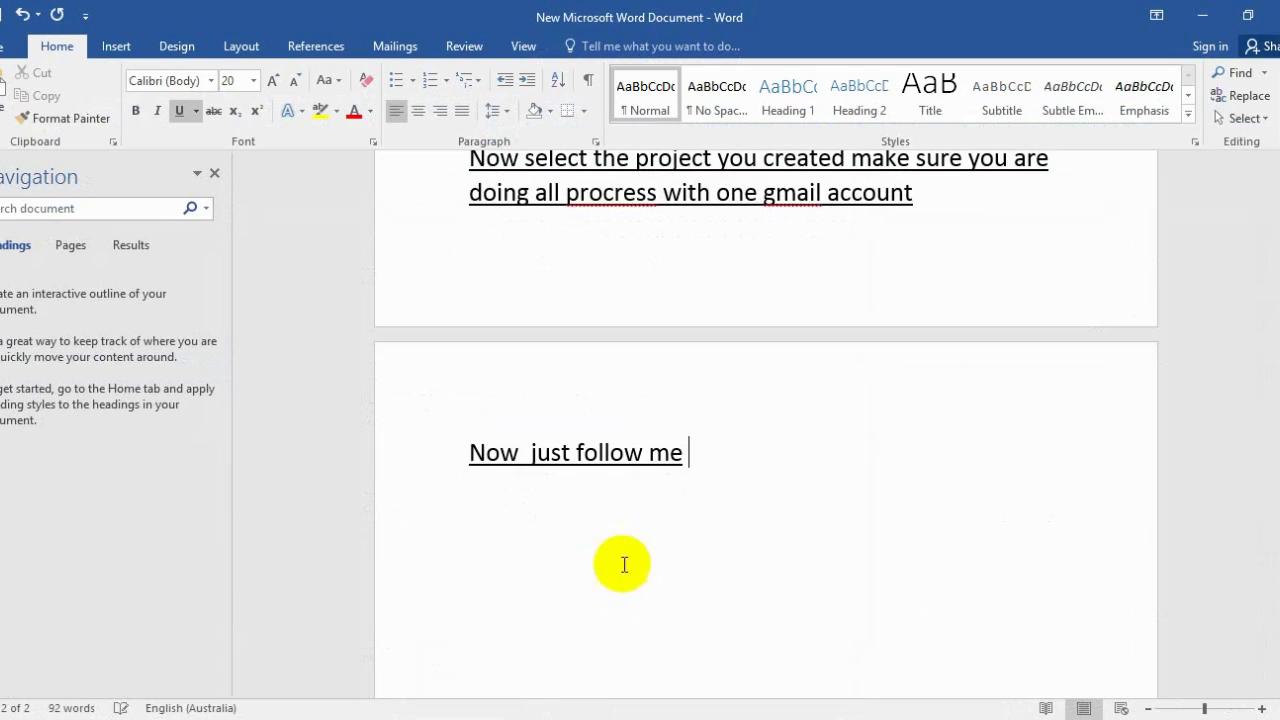
pyautogui.click(768, 454)
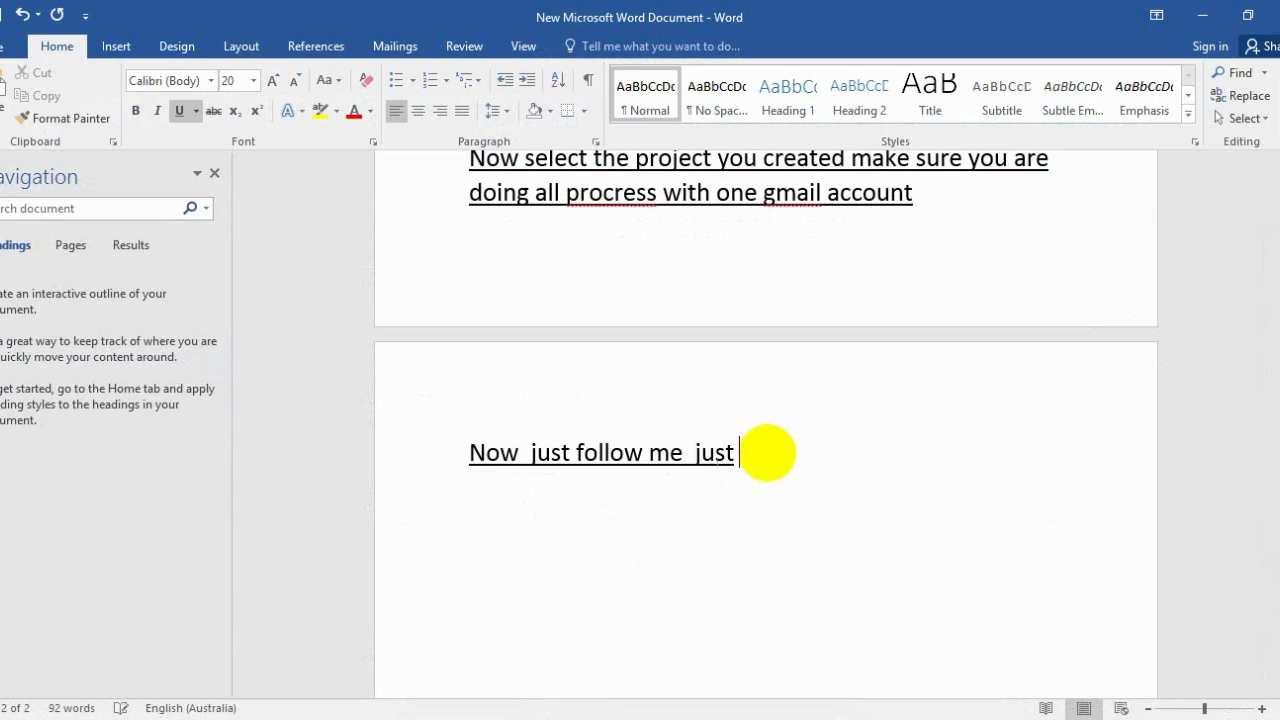
pyautogui.write('just follow me')
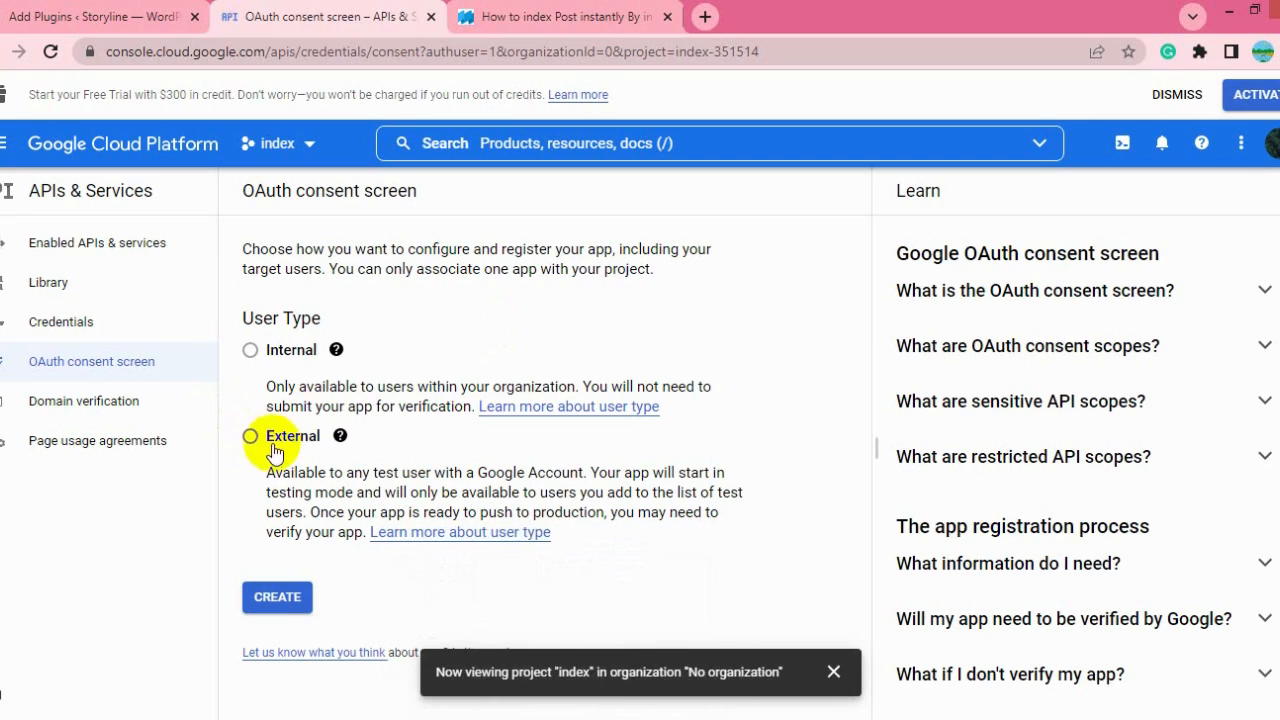
pyautogui.click(250, 437)
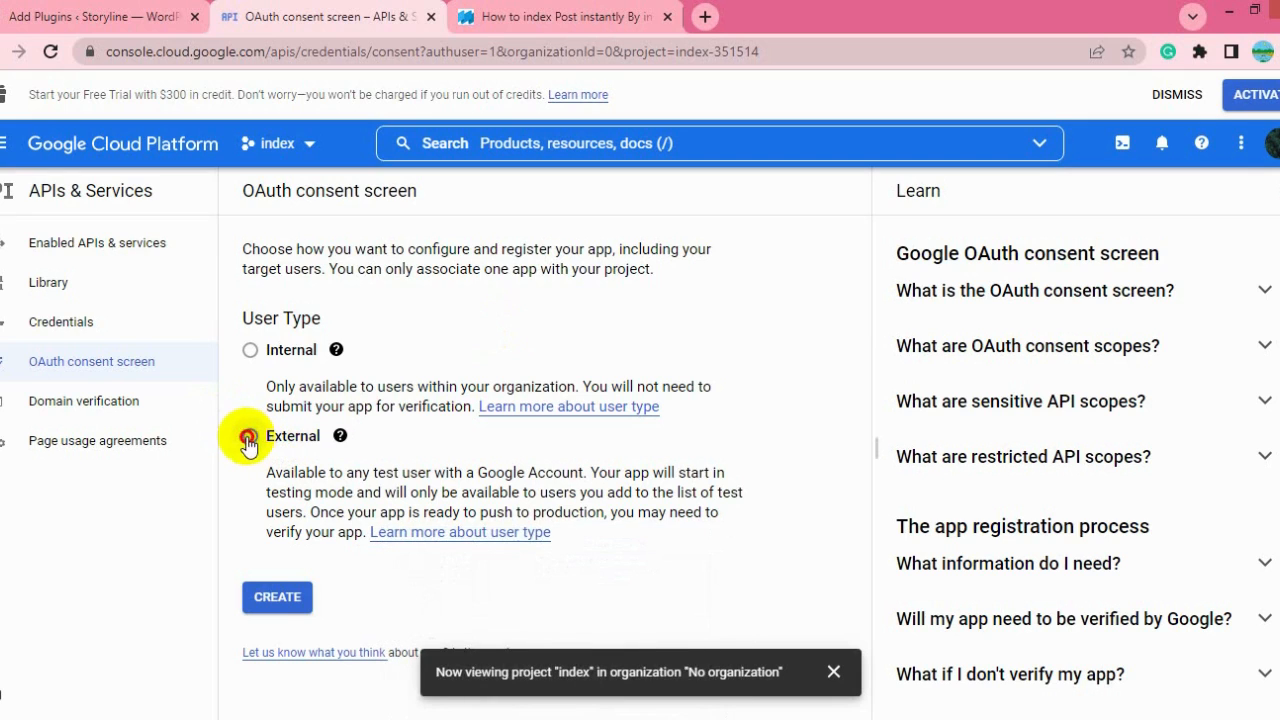
pyautogui.click(270, 605)
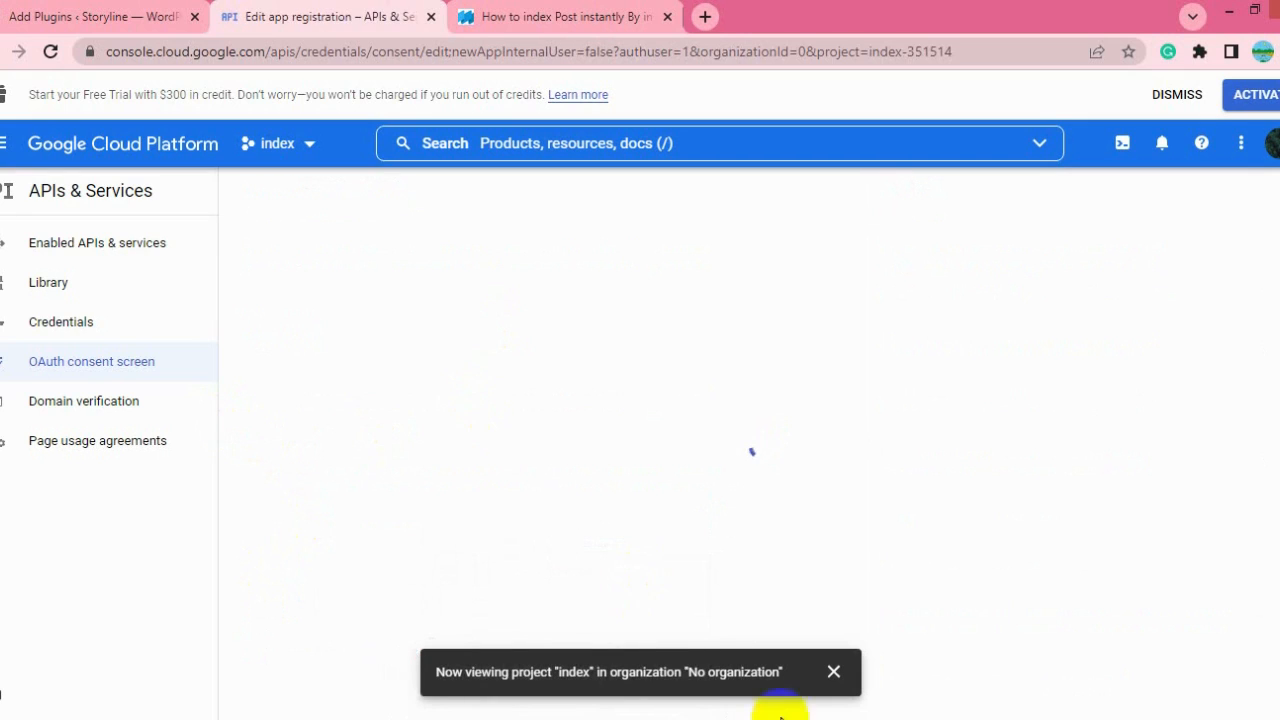
# - Name the app 'anyname' and choose the account's email as the user support email
pyautogui.scroll(-2, 557, 357)
pyautogui.click(518, 340)
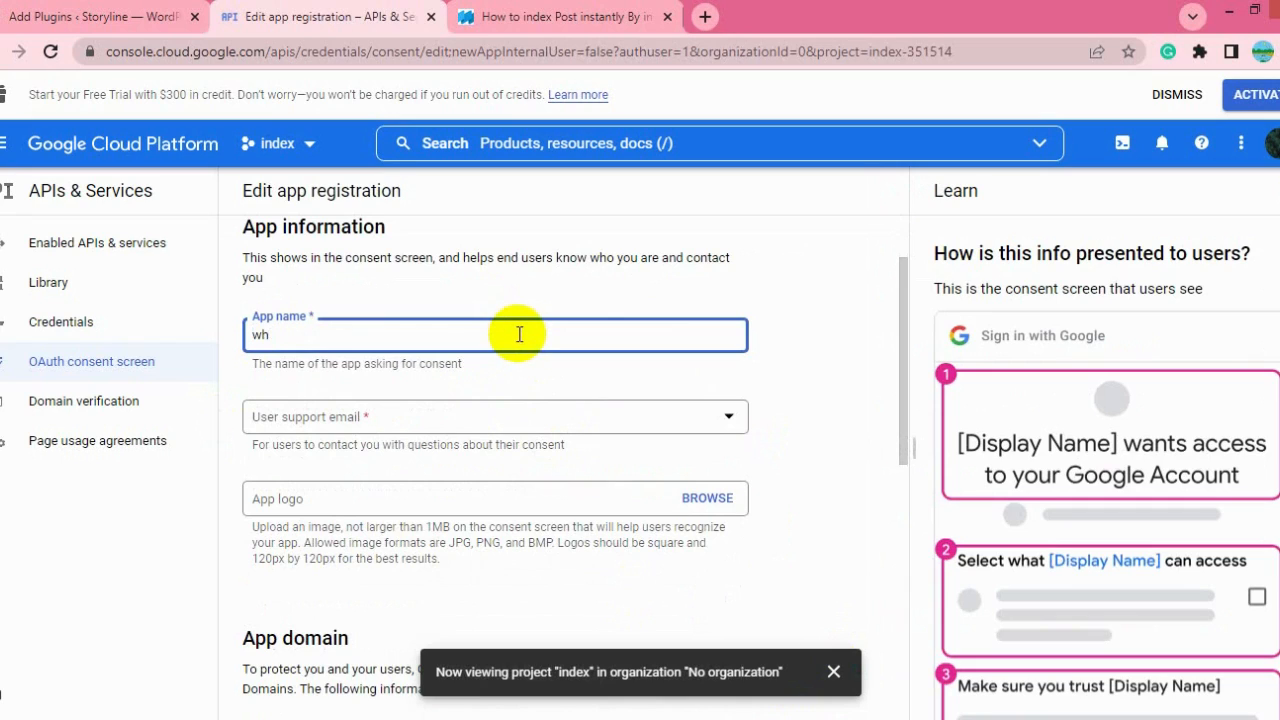
pyautogui.press('BackSpace')
pyautogui.press('BackSpace')
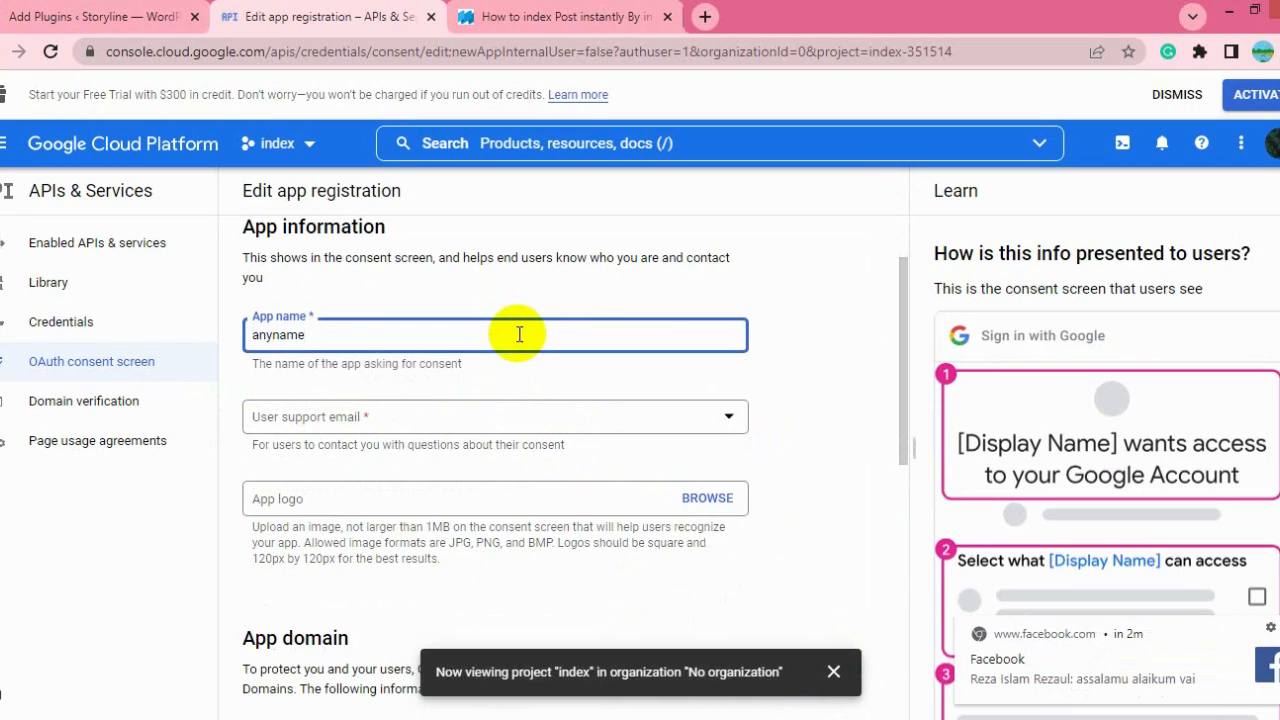
pyautogui.click(333, 422)
pyautogui.click(815, 385)
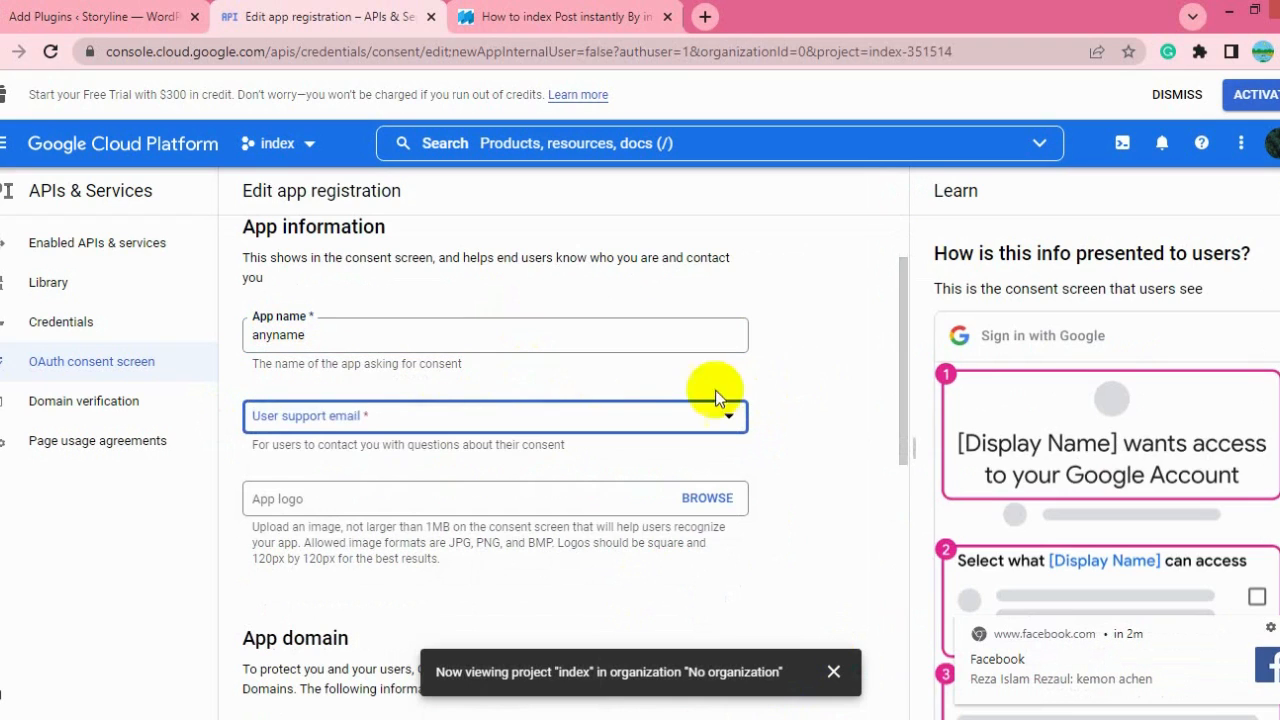
pyautogui.click(352, 425)
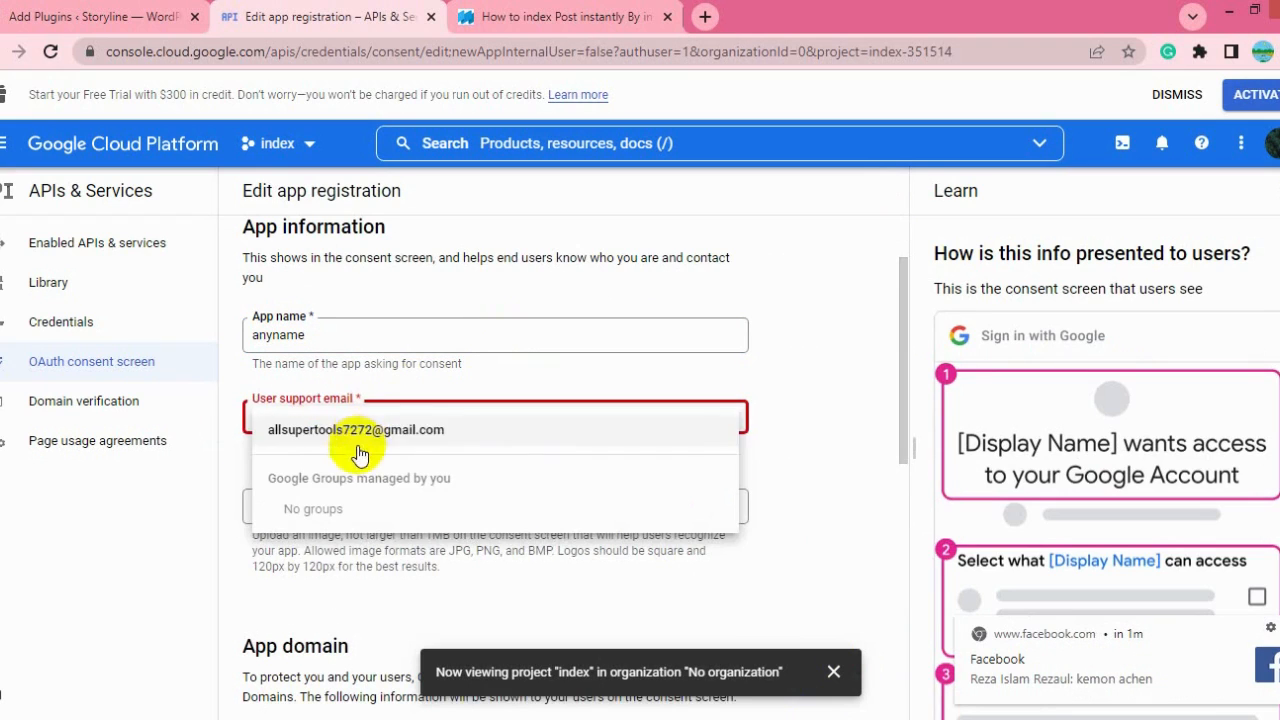
pyautogui.click(358, 432)
pyautogui.scroll(-4, 606, 414)
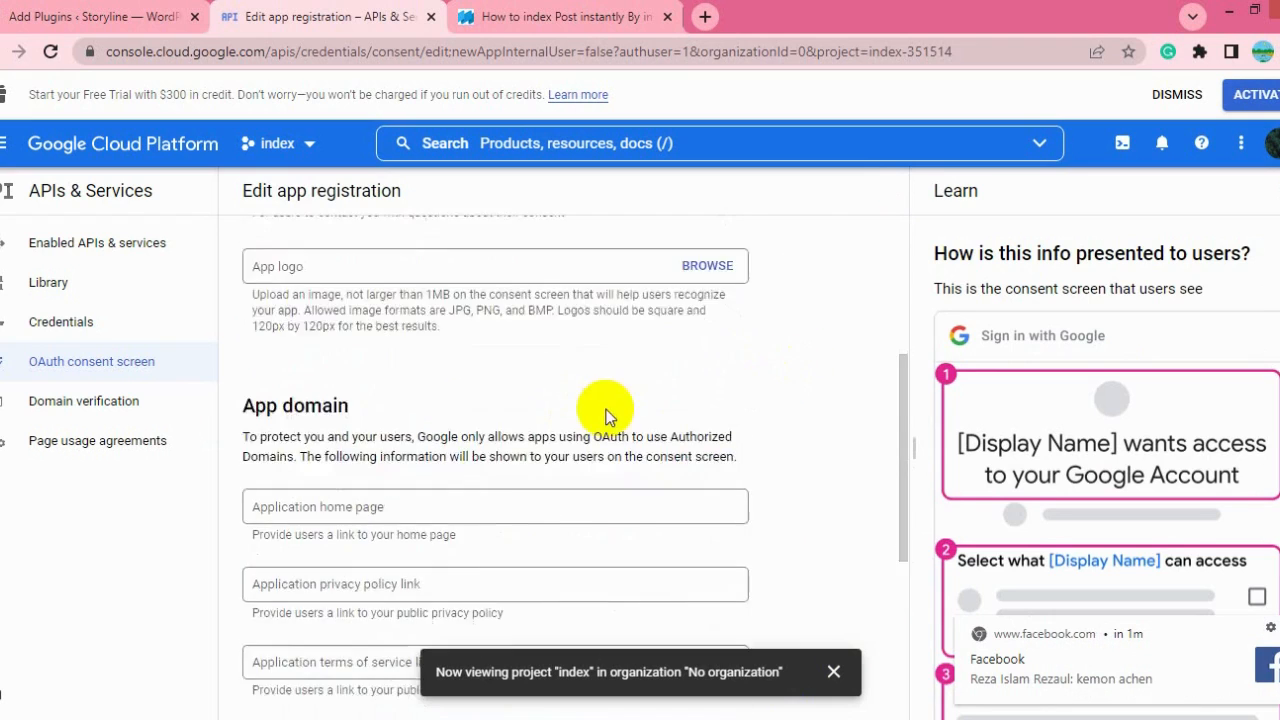
pyautogui.click(412, 339)
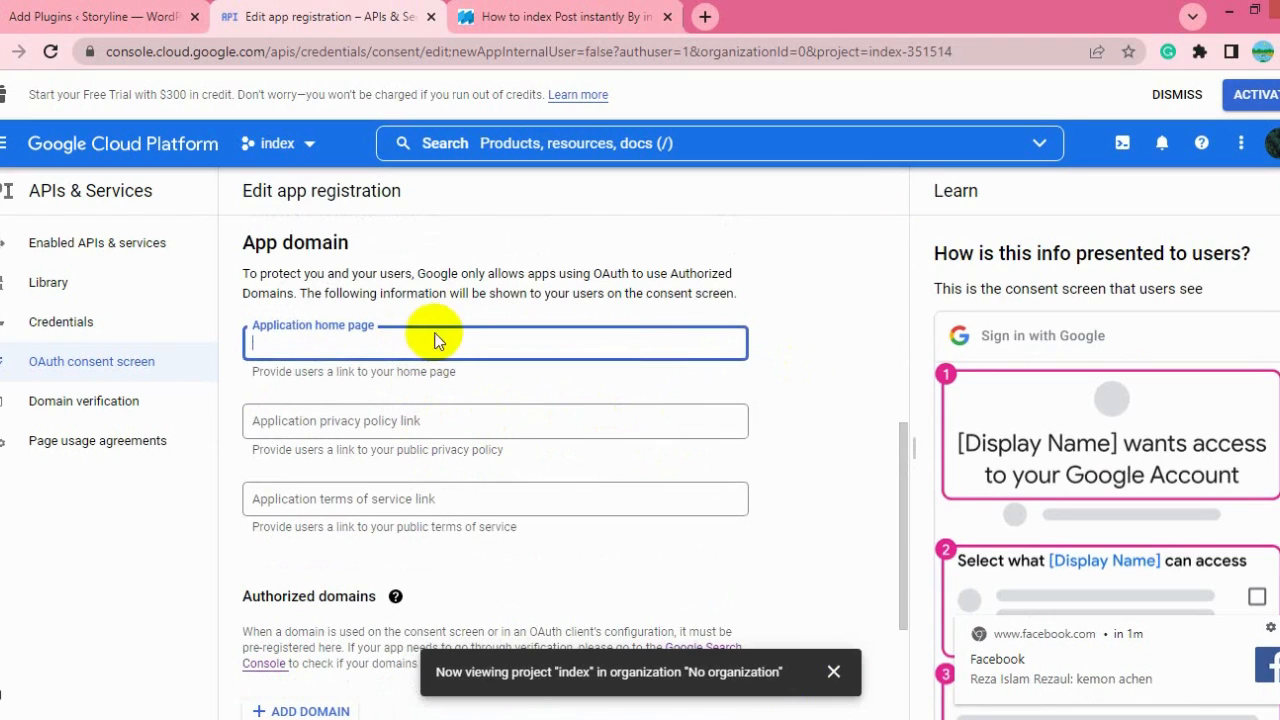
pyautogui.hotkey('alt', 'Tab')
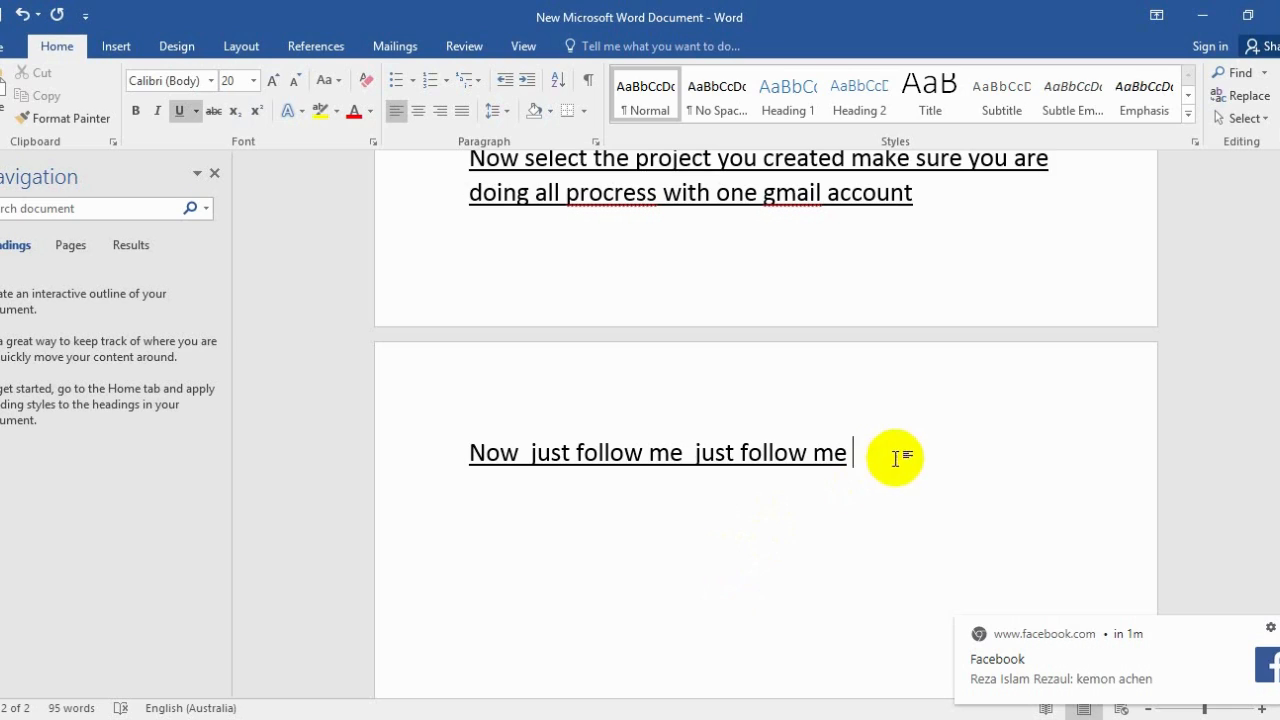
# - Add the Word line 'Past your home , privacy and term url hear follow me'
pyautogui.write('past ')
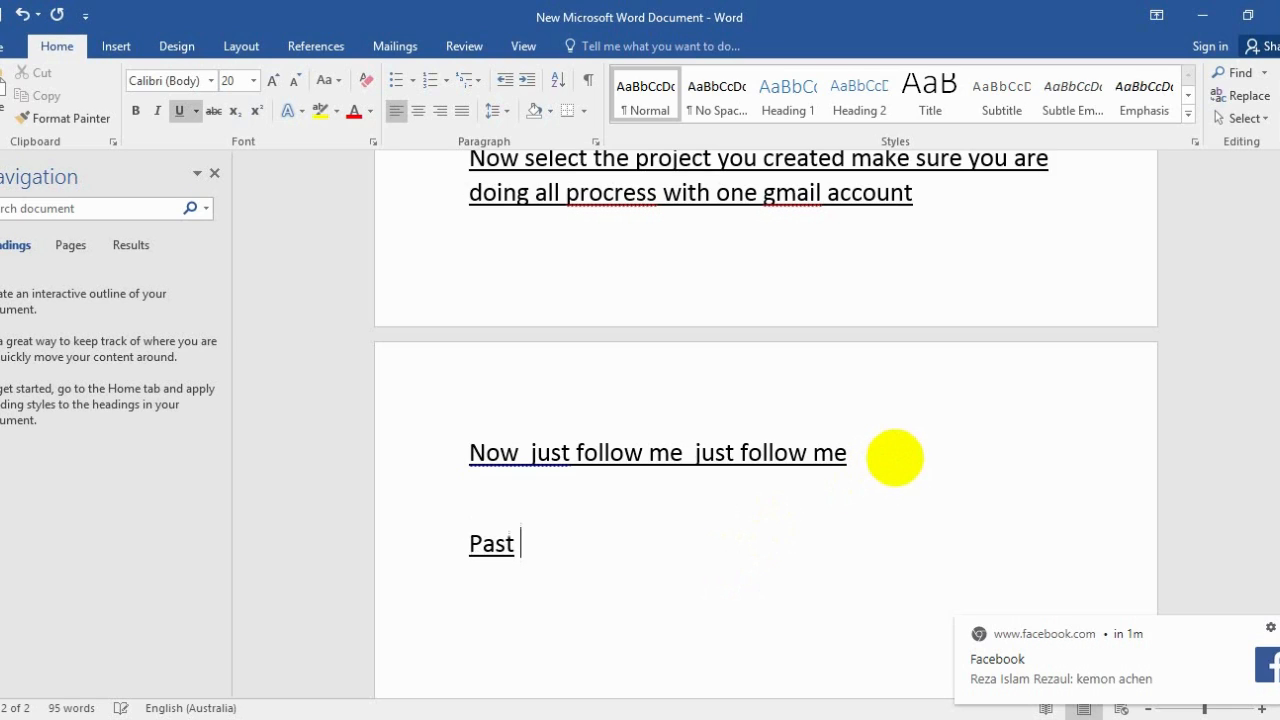
pyautogui.write('your ho')
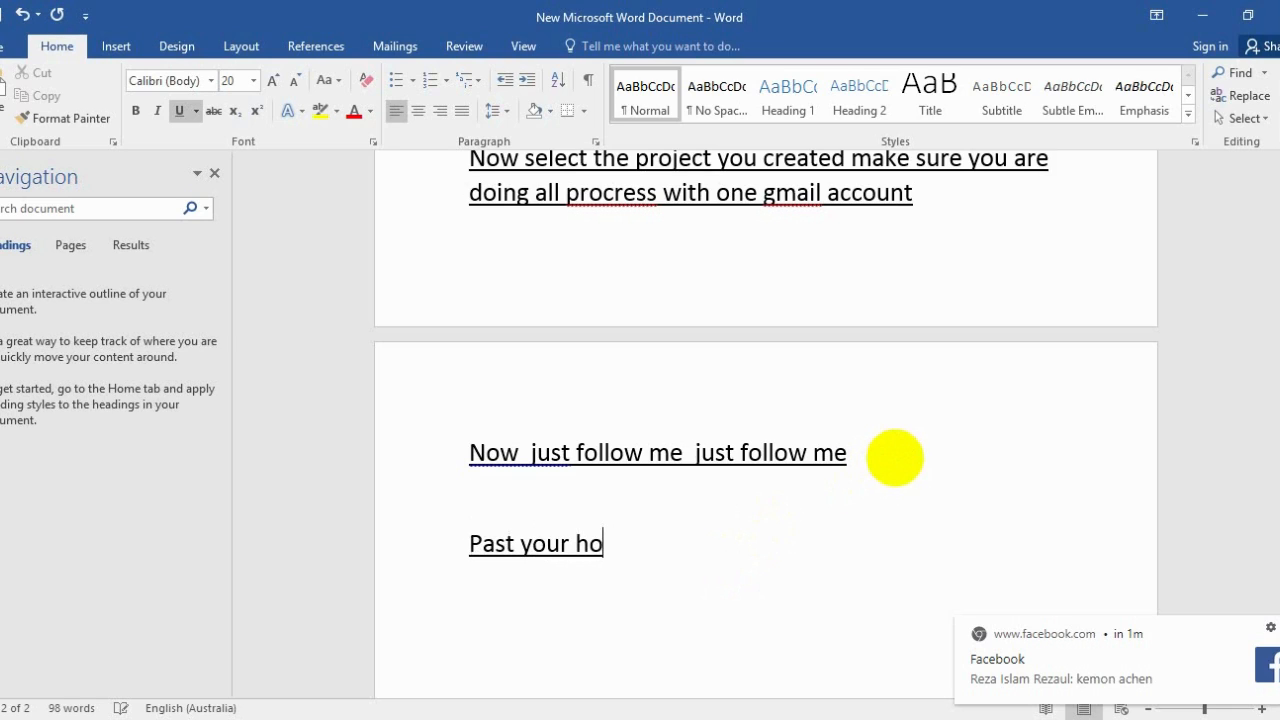
pyautogui.write('me a')
pyautogui.press('BackSpace')
pyautogui.press('BackSpace')
pyautogui.press('BackSpace')
pyautogui.write(', privacy ')
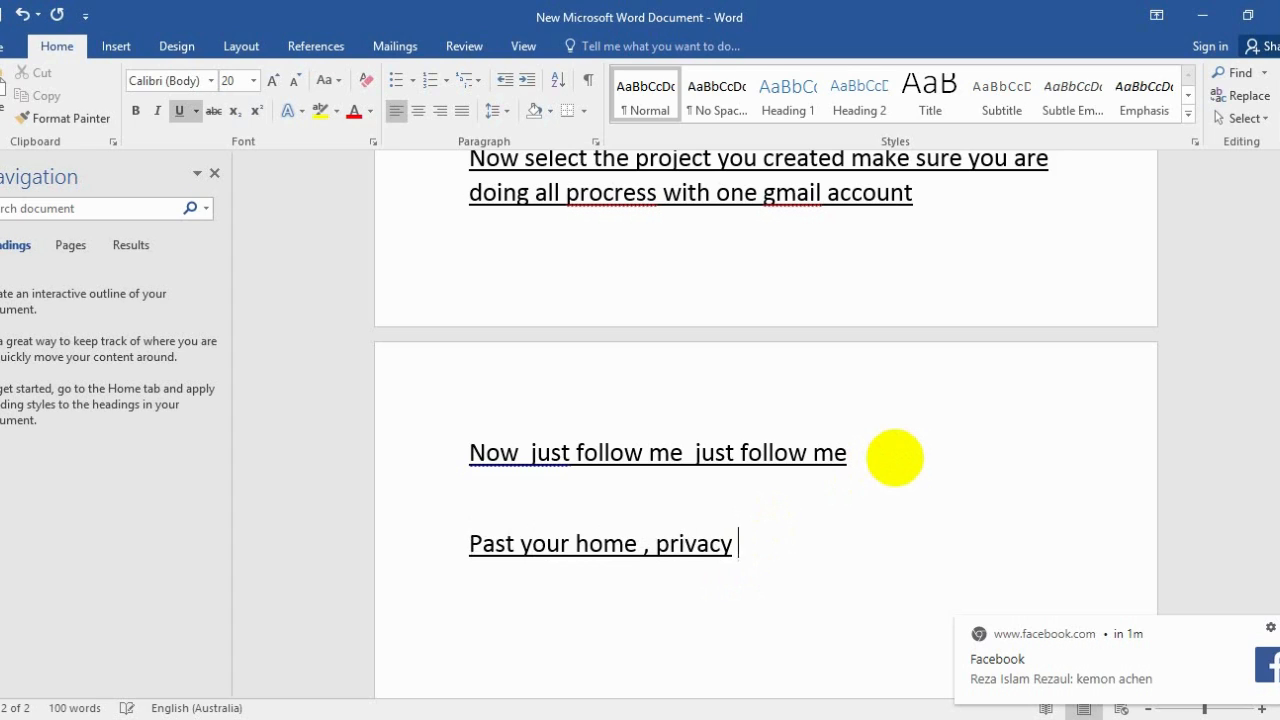
pyautogui.write('and term')
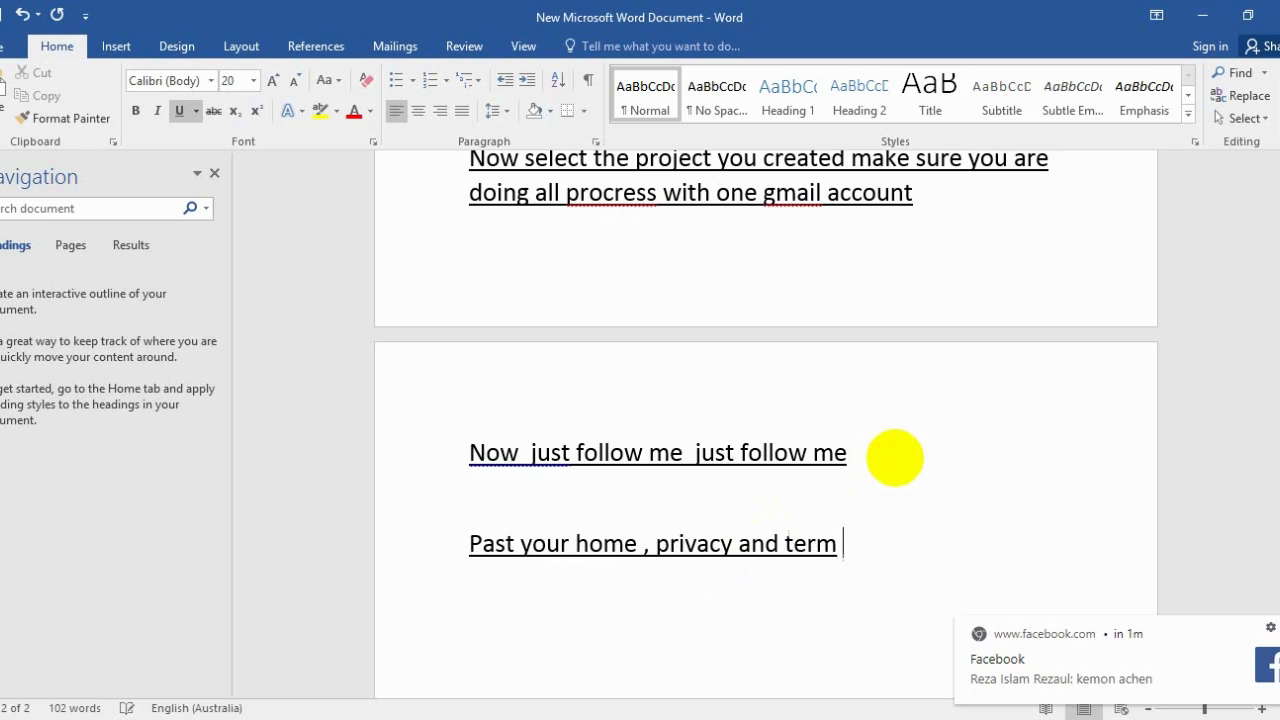
pyautogui.write(' url hear ')
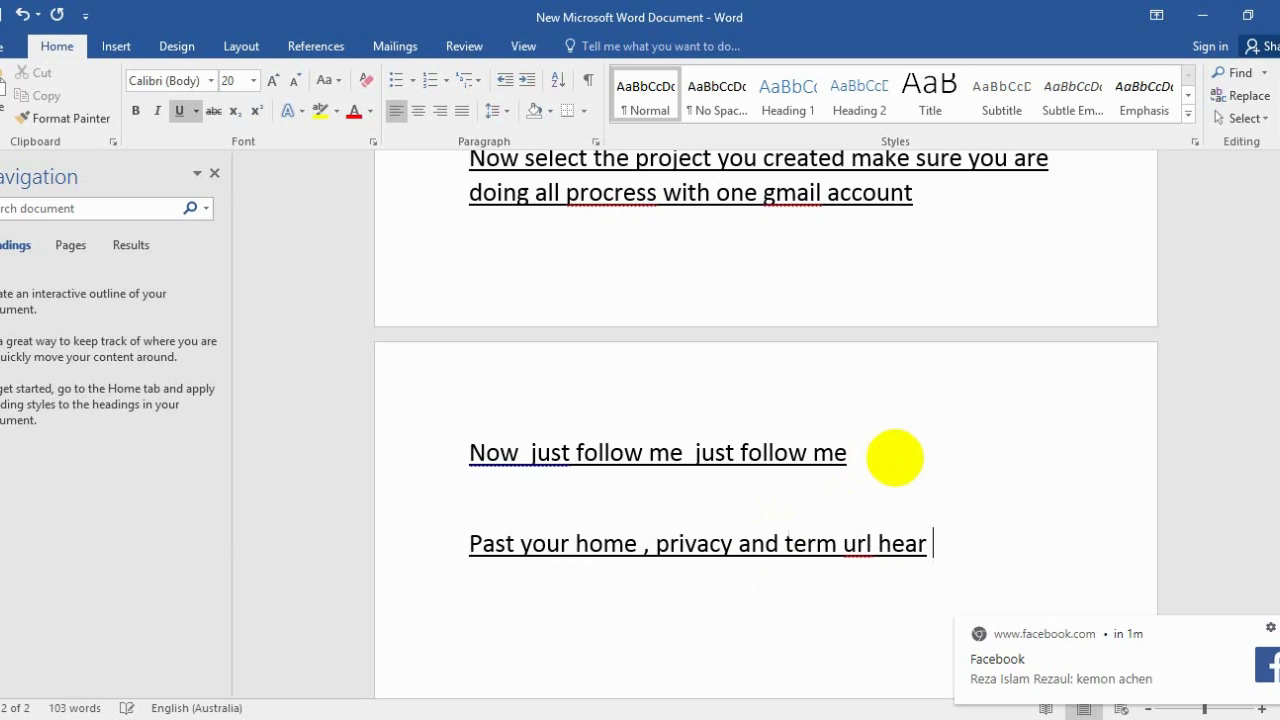
pyautogui.write('follow me')
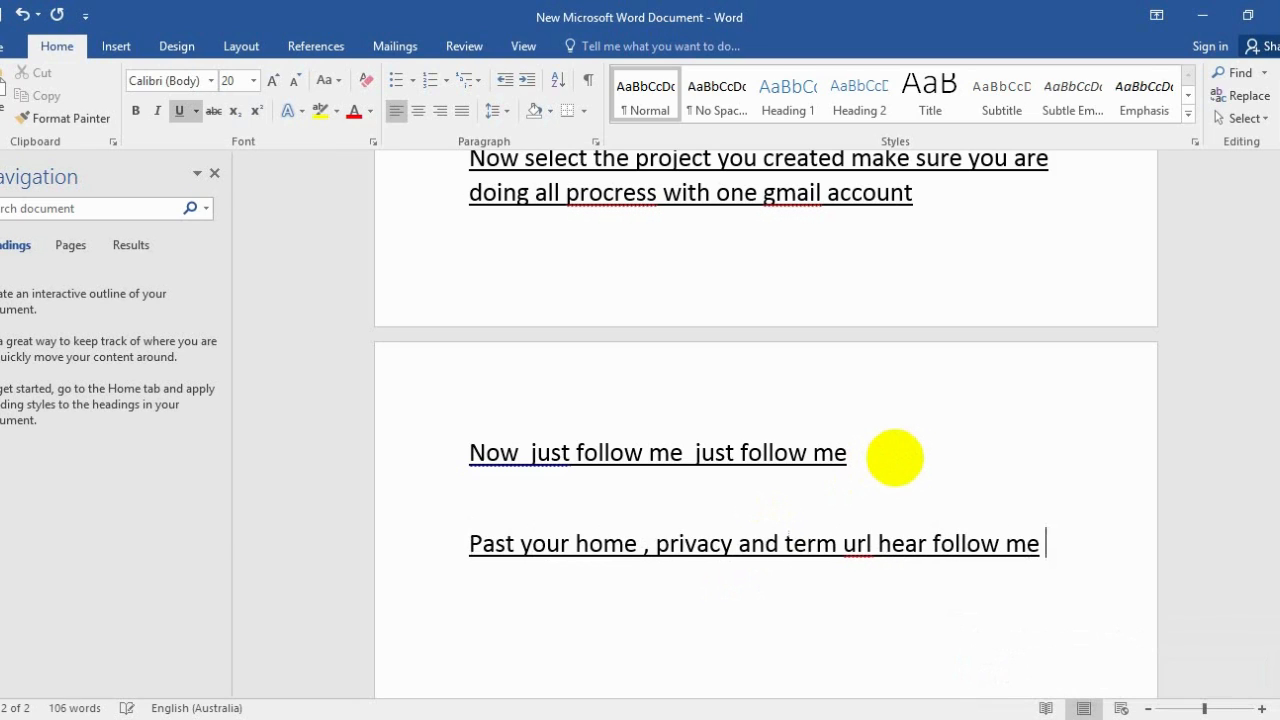
pyautogui.click(1203, 14)
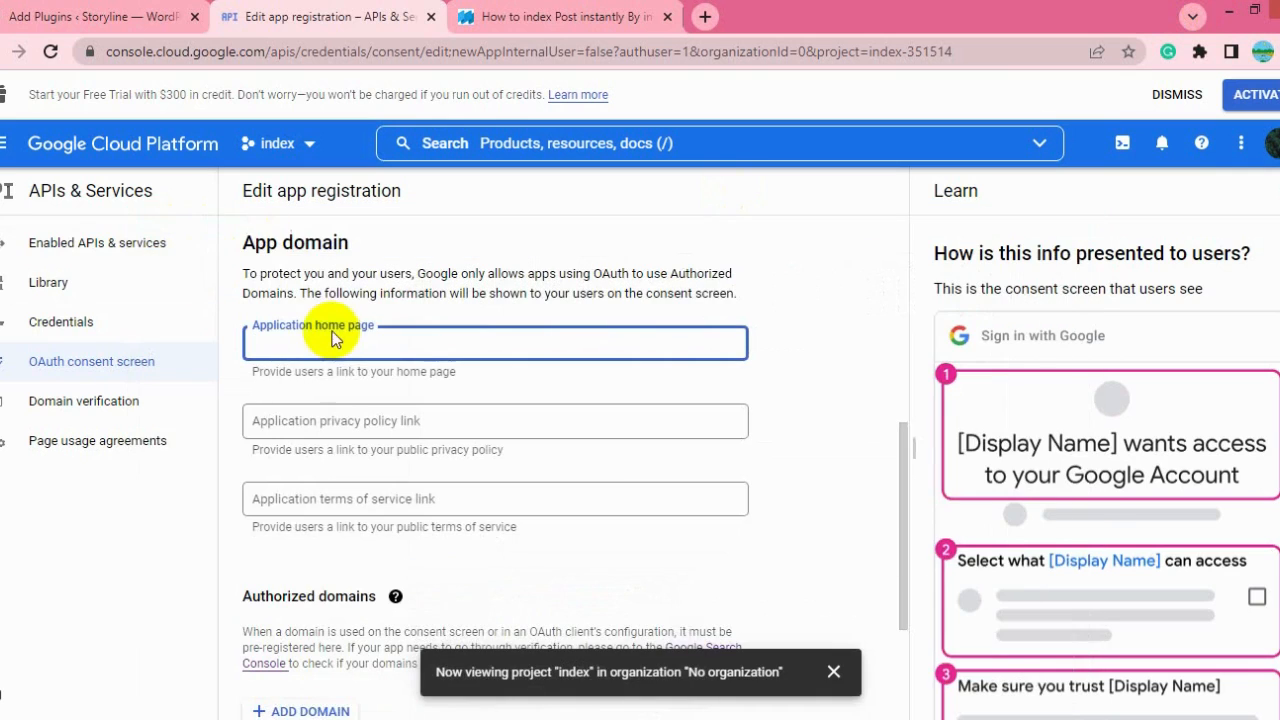
pyautogui.click(86, 12)
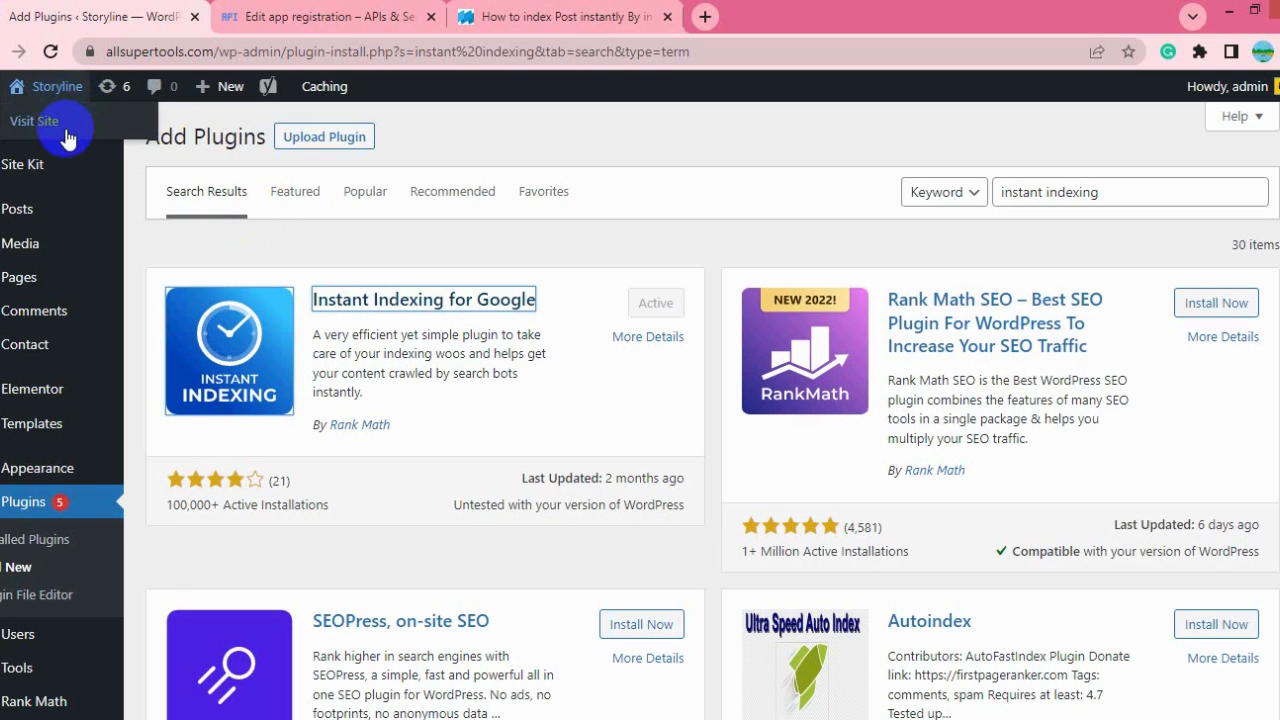
pyautogui.click(64, 130)
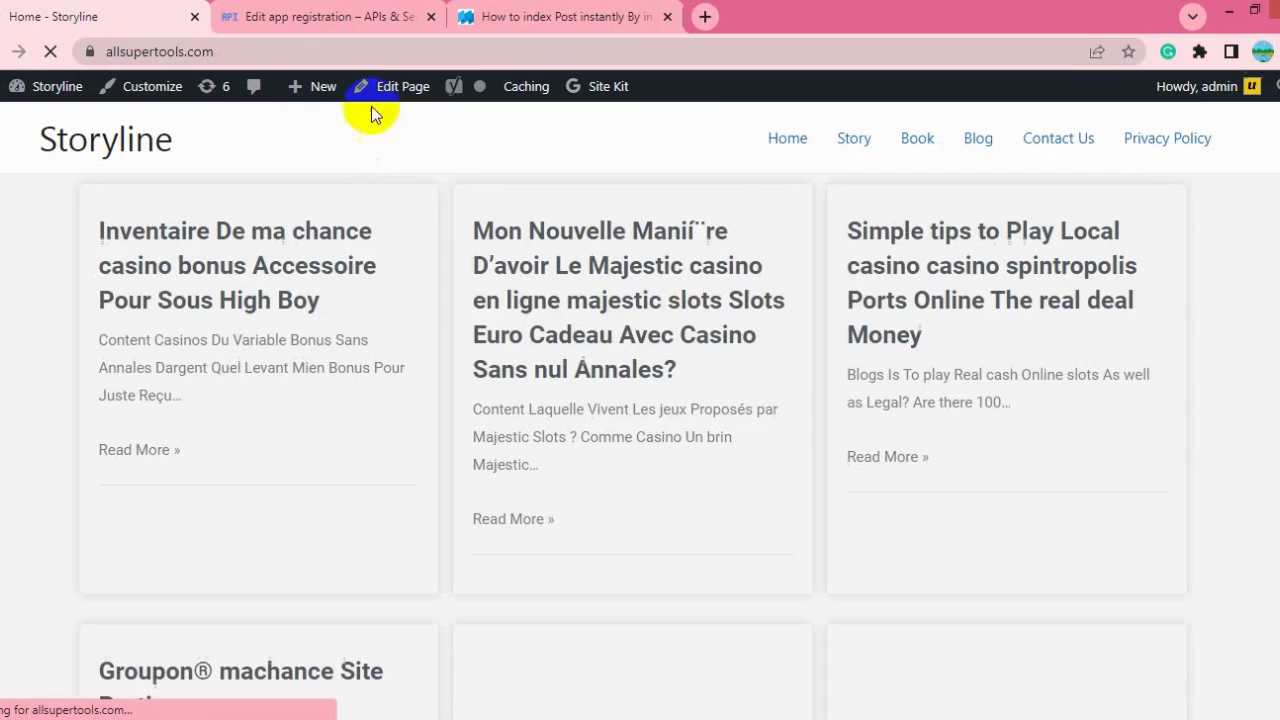
pyautogui.click(380, 51)
pyautogui.rightClick(380, 51)
pyautogui.click(443, 129)
pyautogui.click(548, 12)
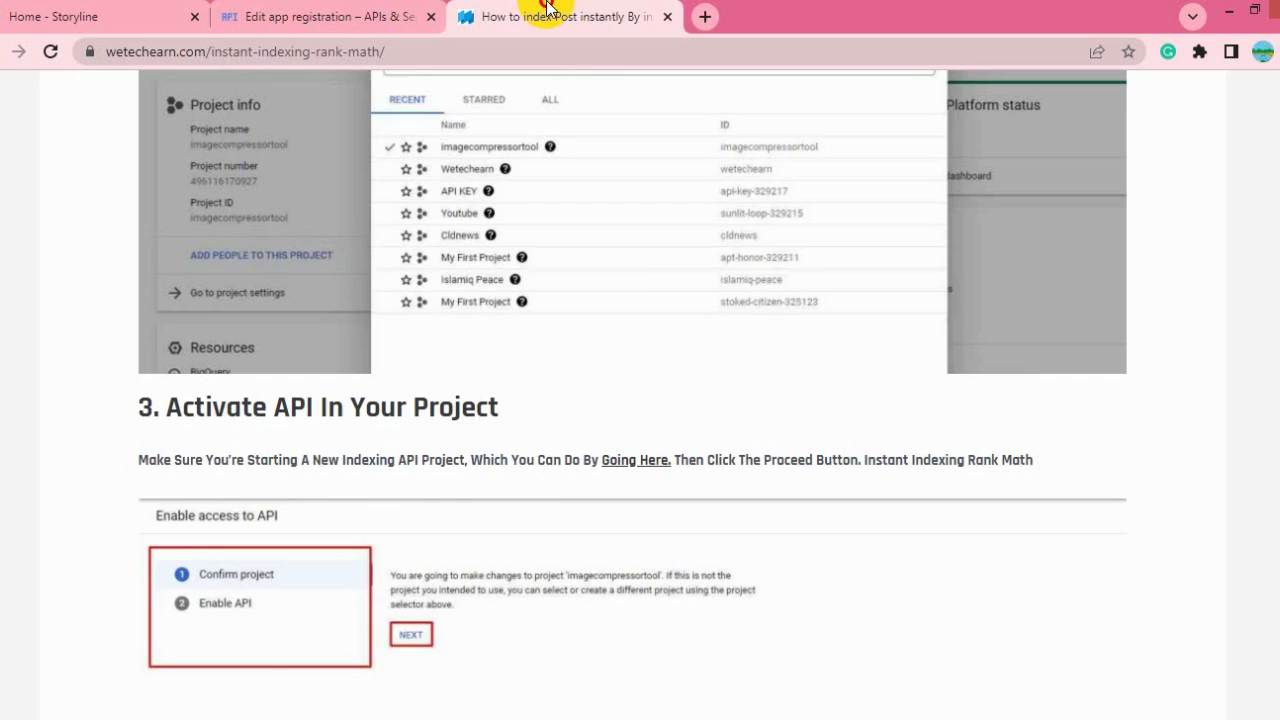
pyautogui.click(330, 14)
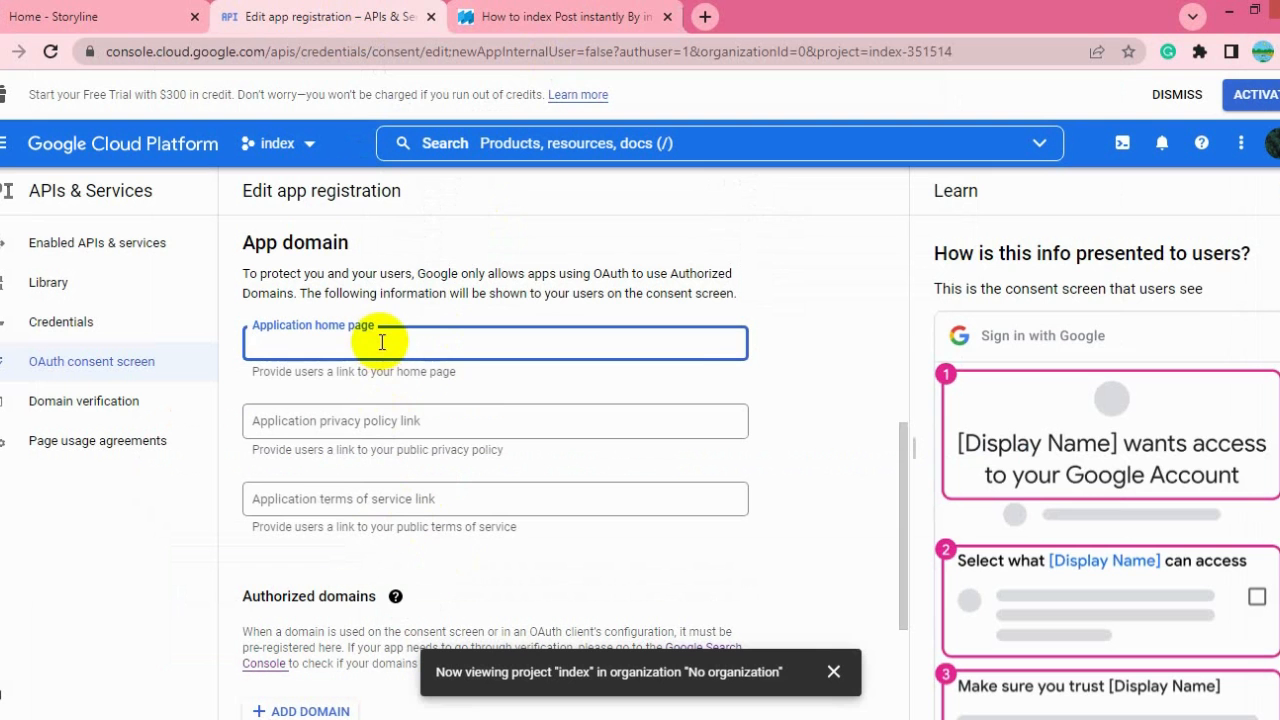
pyautogui.hotkey('ctrl', 'v')
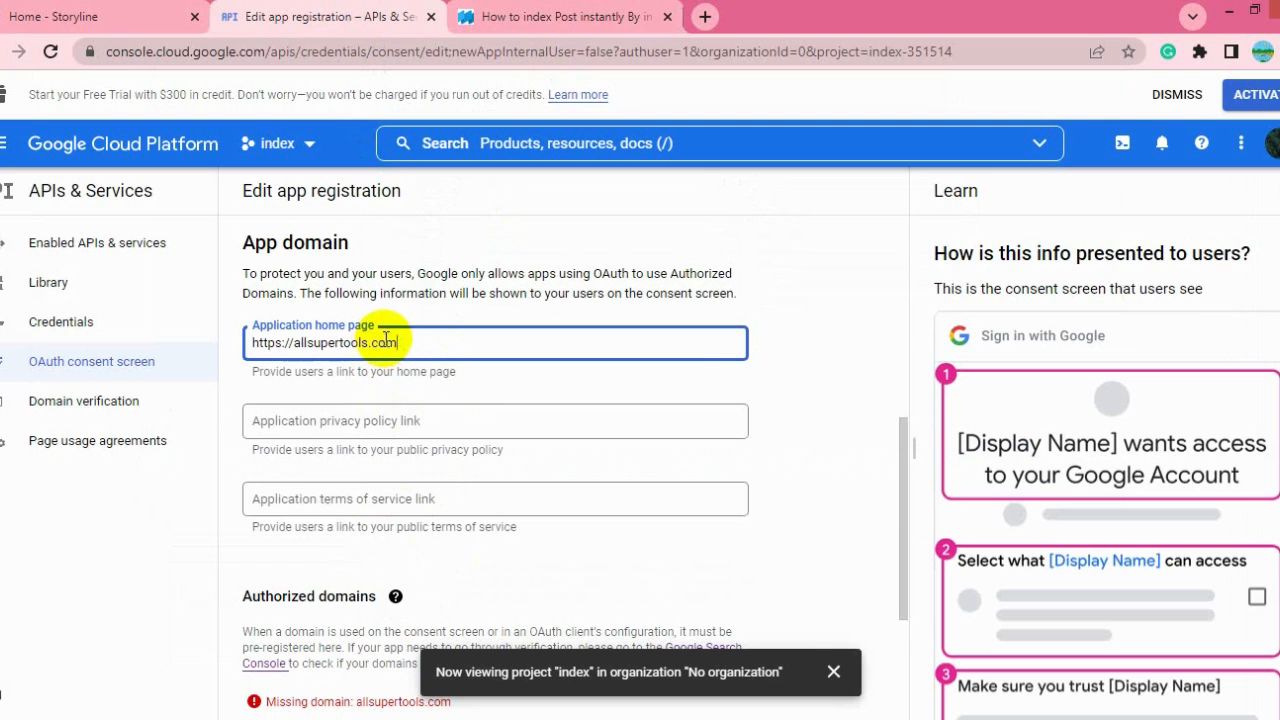
# - Copy the address of the site's Privacy Policy page
pyautogui.click(382, 424)
pyautogui.click(145, 18)
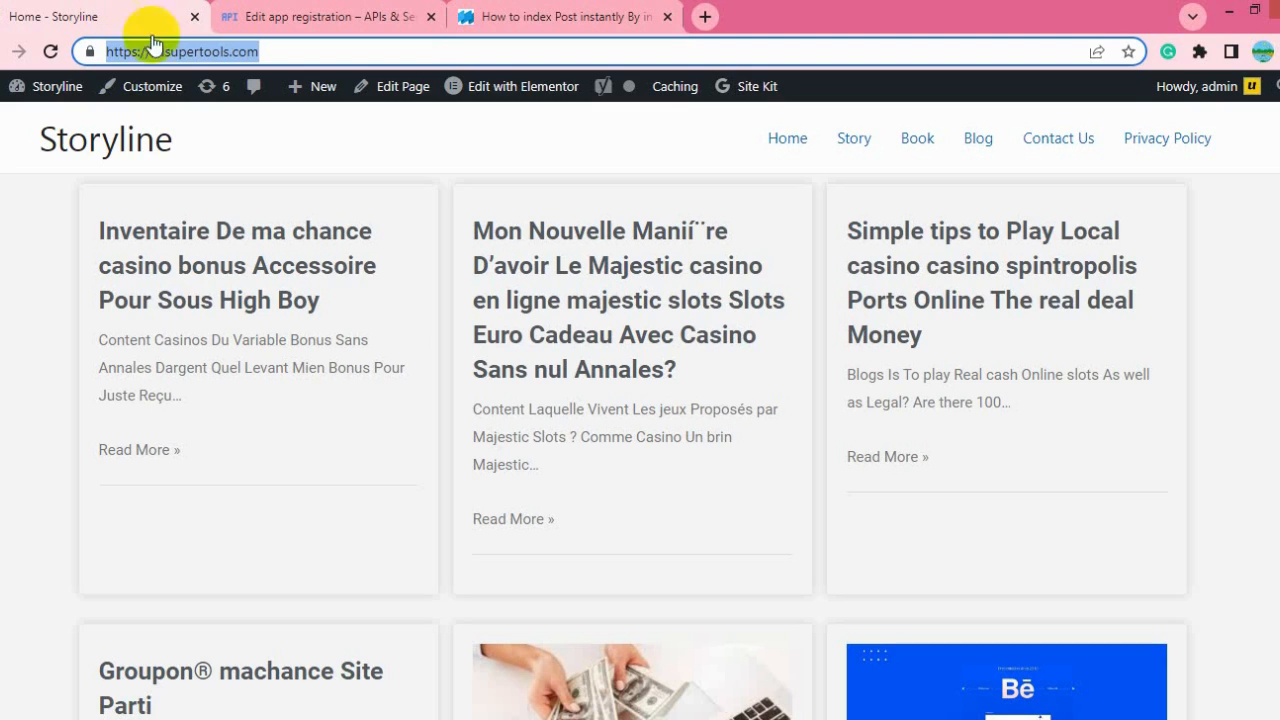
pyautogui.click(1168, 147)
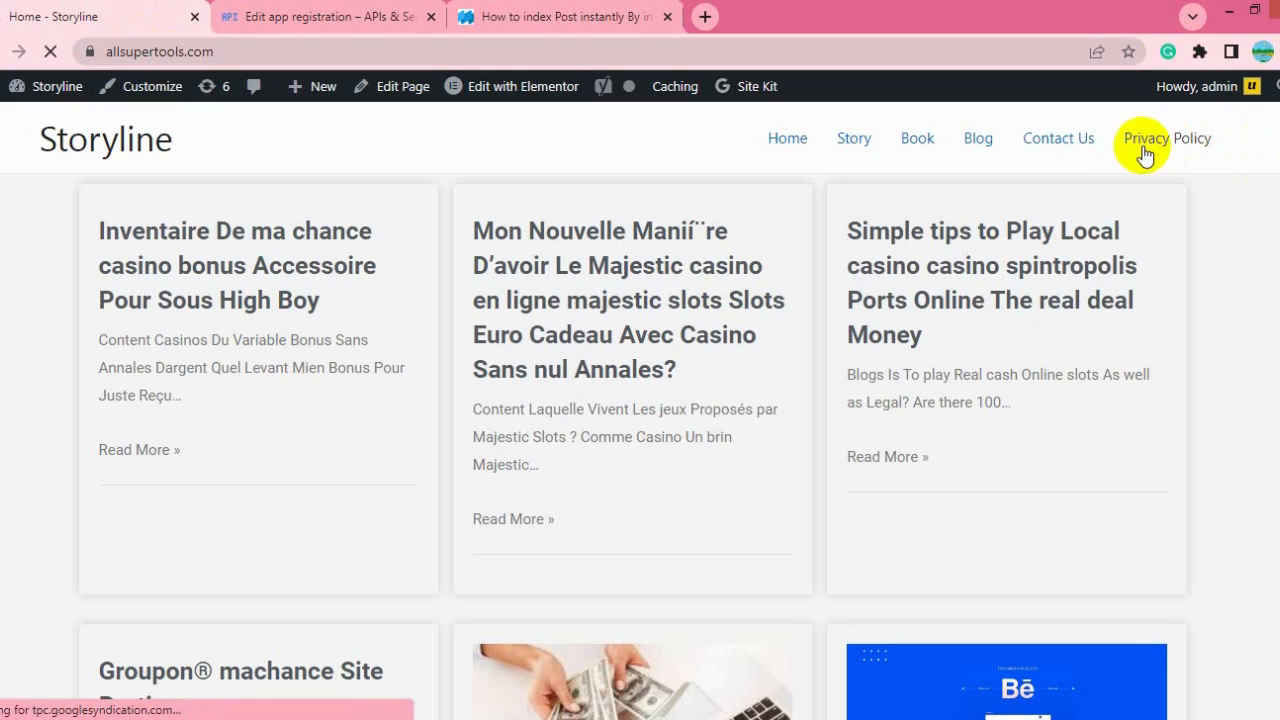
pyautogui.click(471, 51)
pyautogui.rightClick(471, 55)
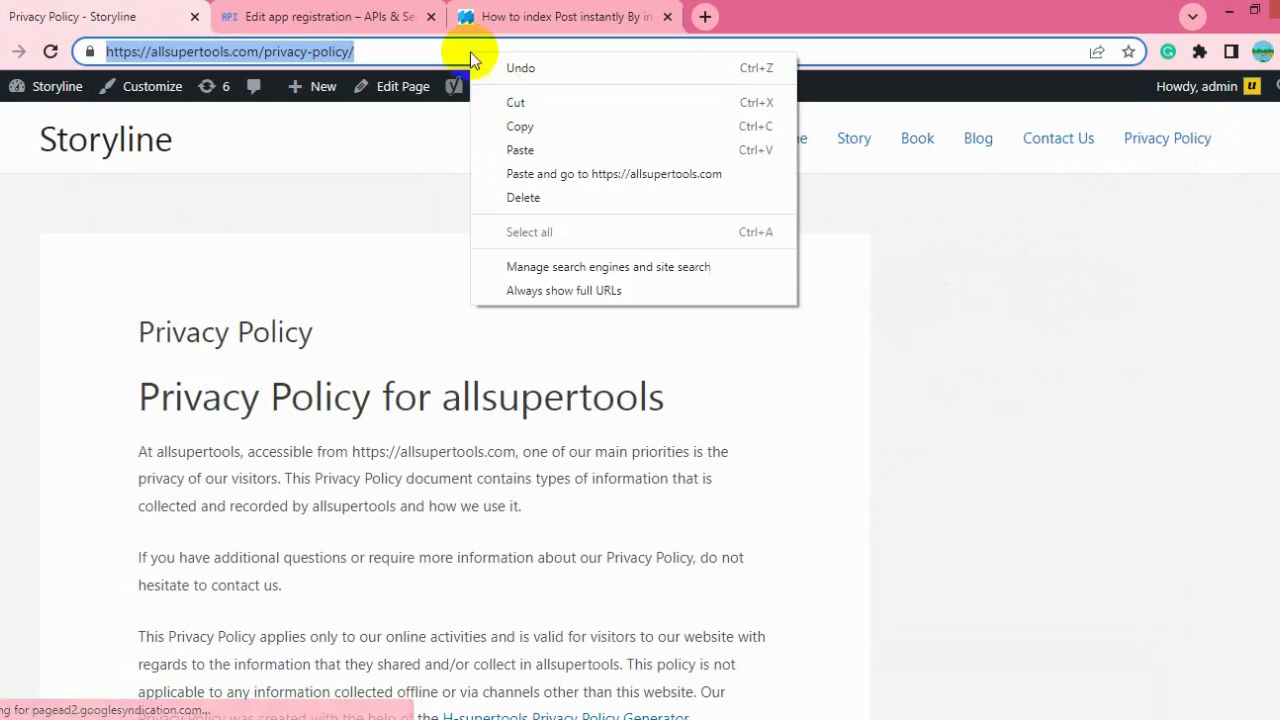
pyautogui.click(520, 126)
pyautogui.click(400, 17)
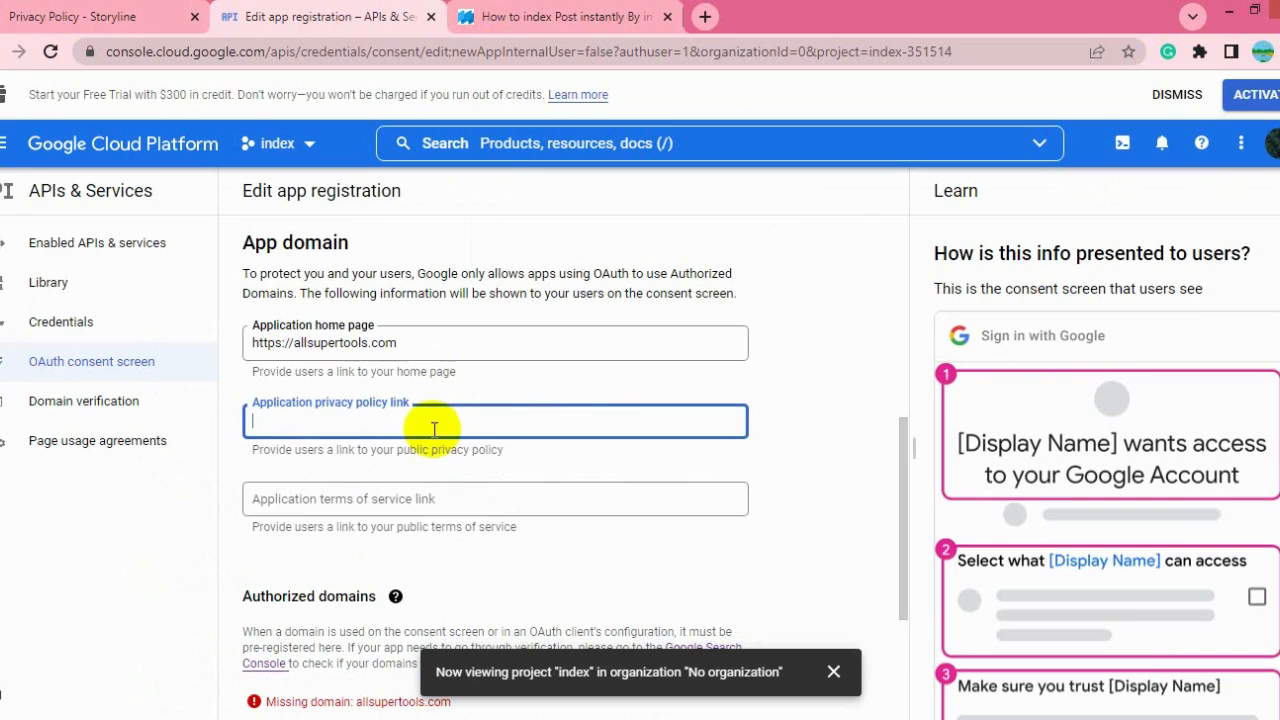
# - Paste the privacy policy URL into its field and open the site's Terms & Conditions page
pyautogui.hotkey('ctrl', 'v')
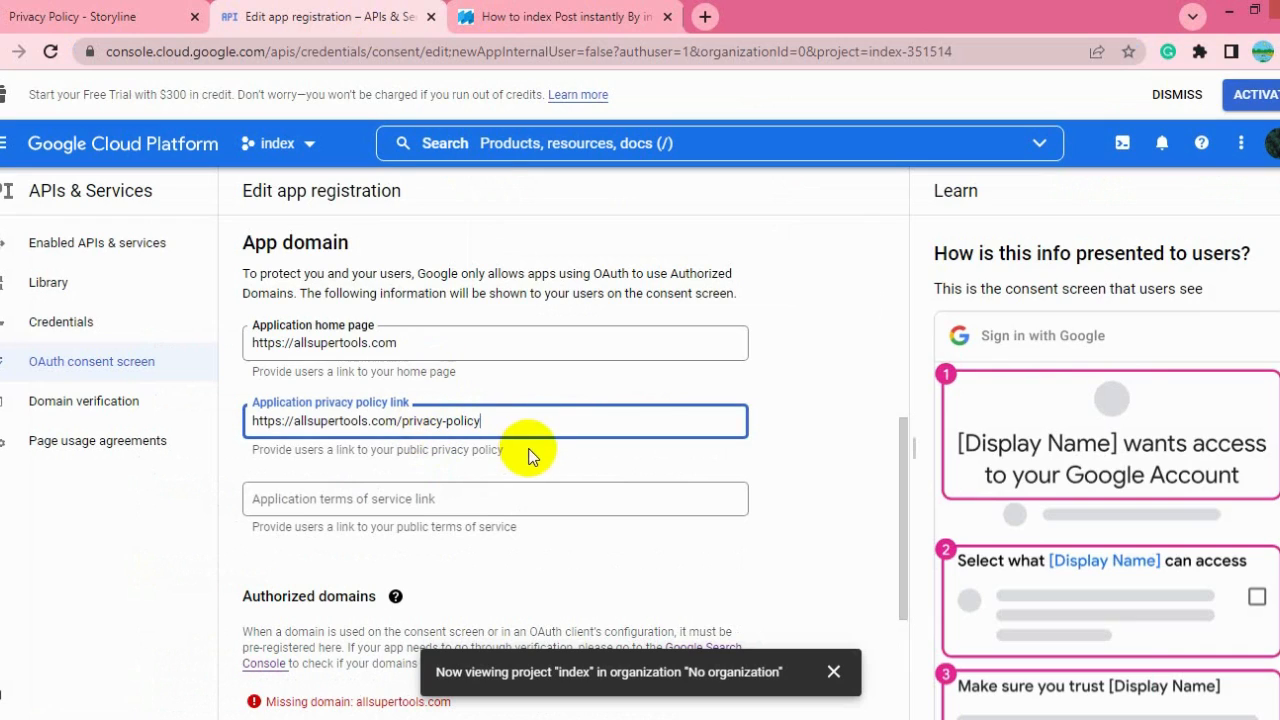
pyautogui.click(128, 16)
pyautogui.scroll(-5, 600, 400)
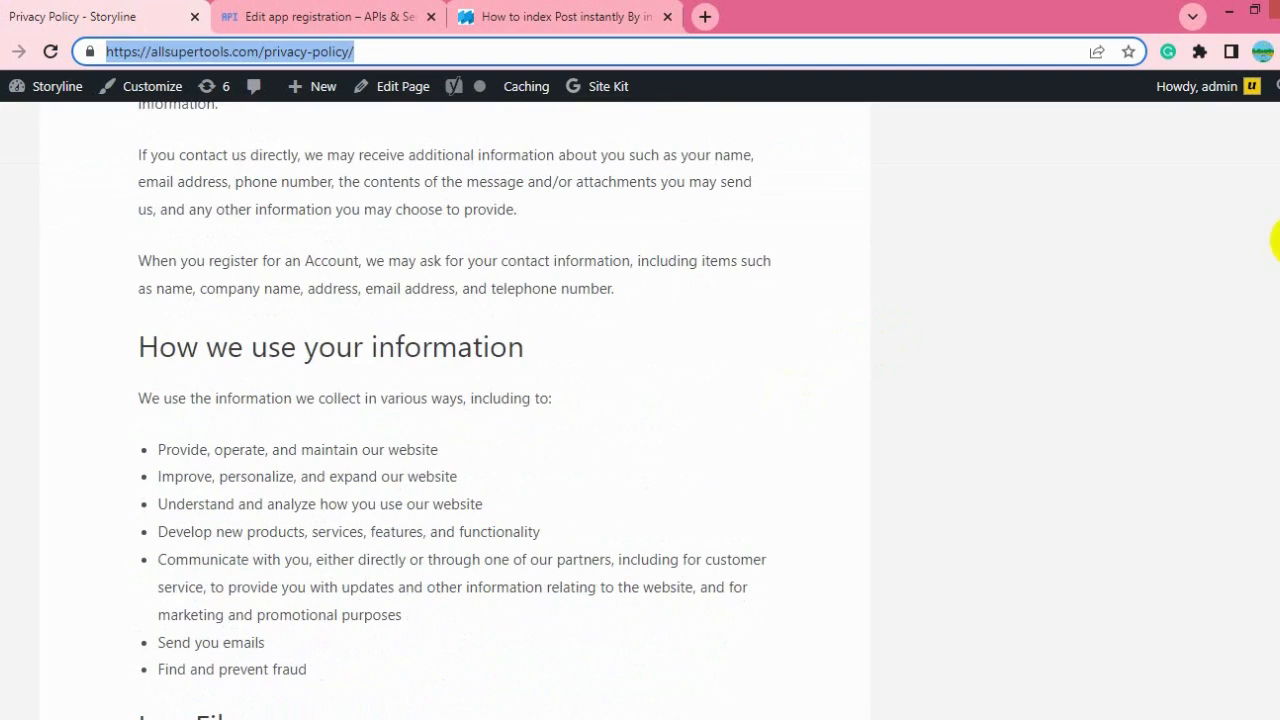
pyautogui.click(1279, 241)
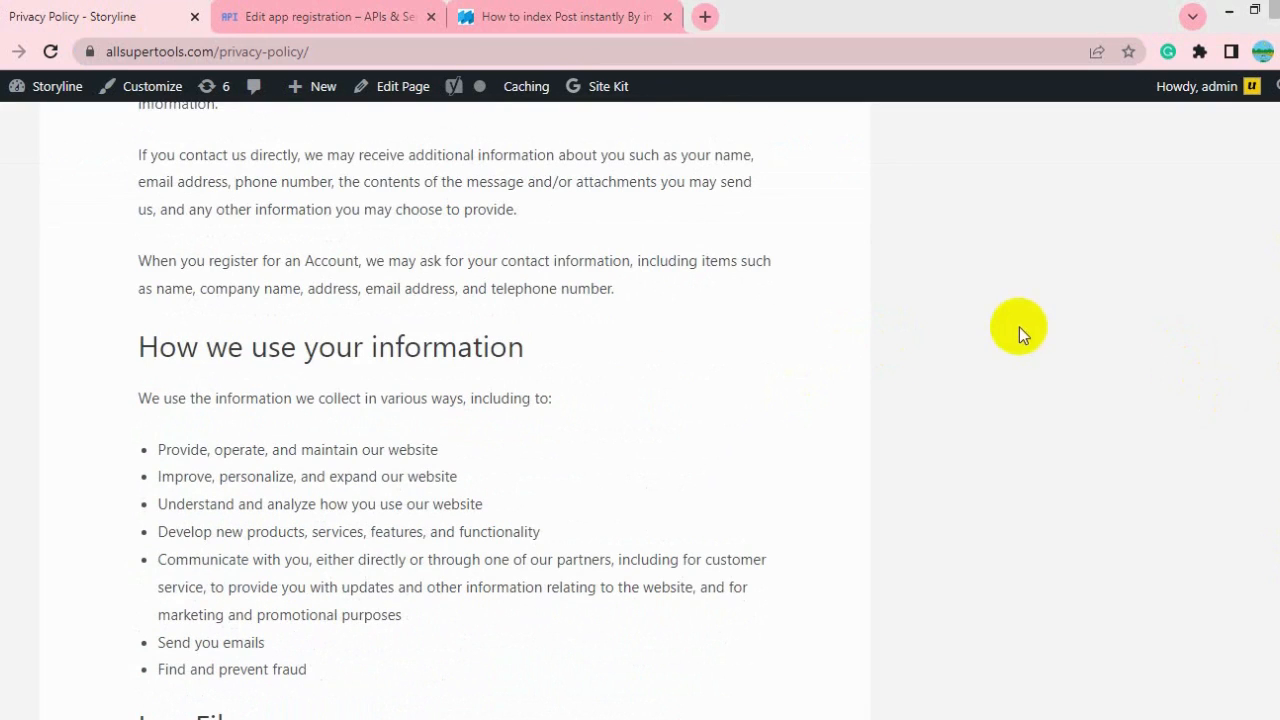
pyautogui.click(1050, 311)
pyautogui.scroll(-20, 1050, 311)
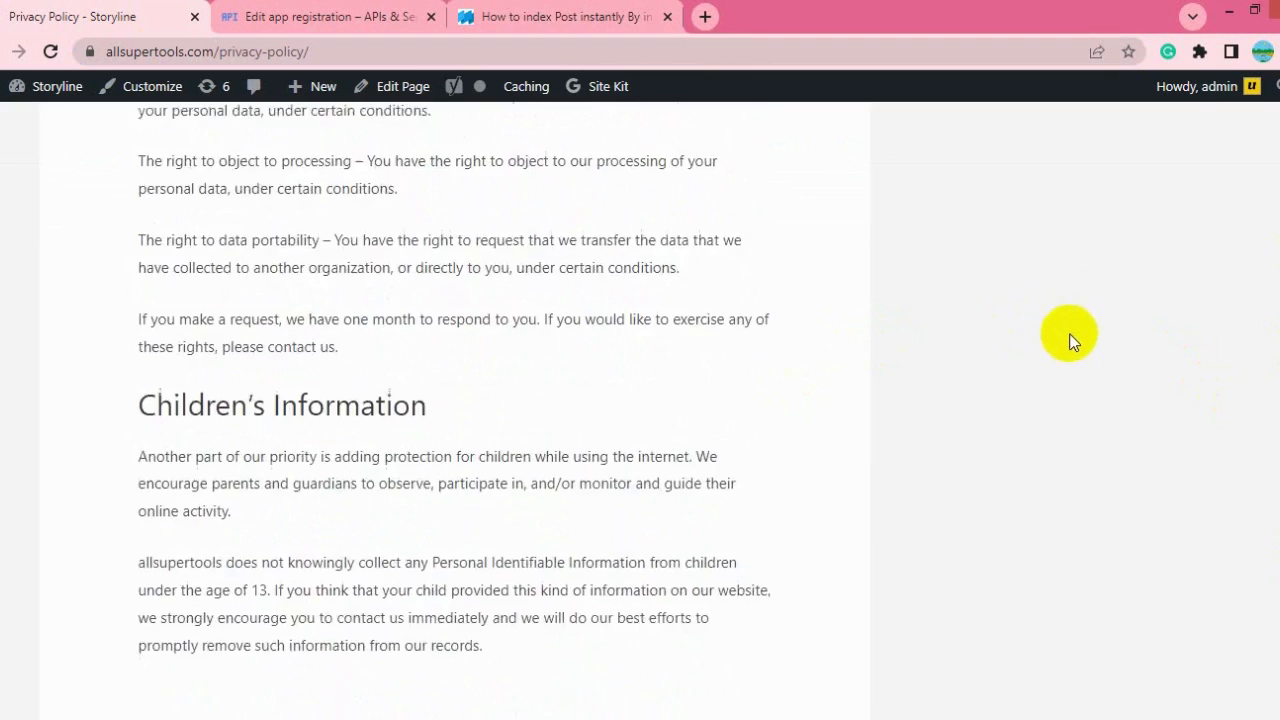
pyautogui.scroll(-2, 1068, 340)
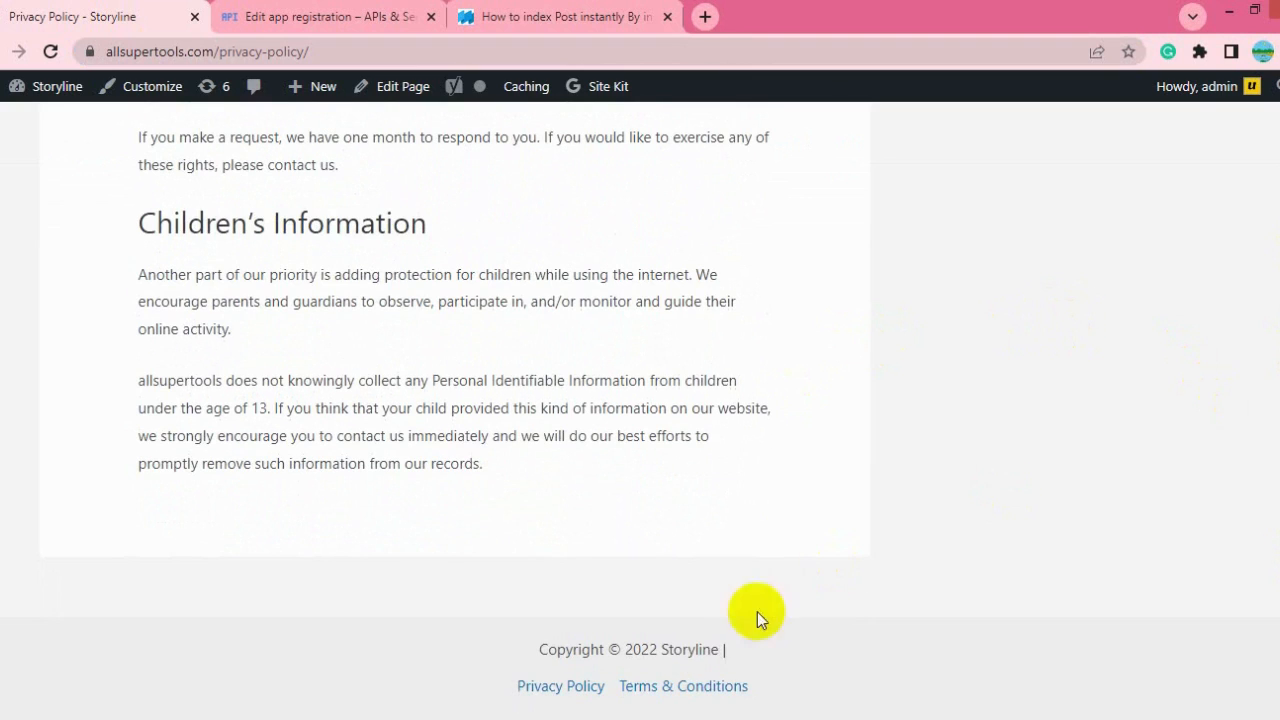
pyautogui.click(697, 688)
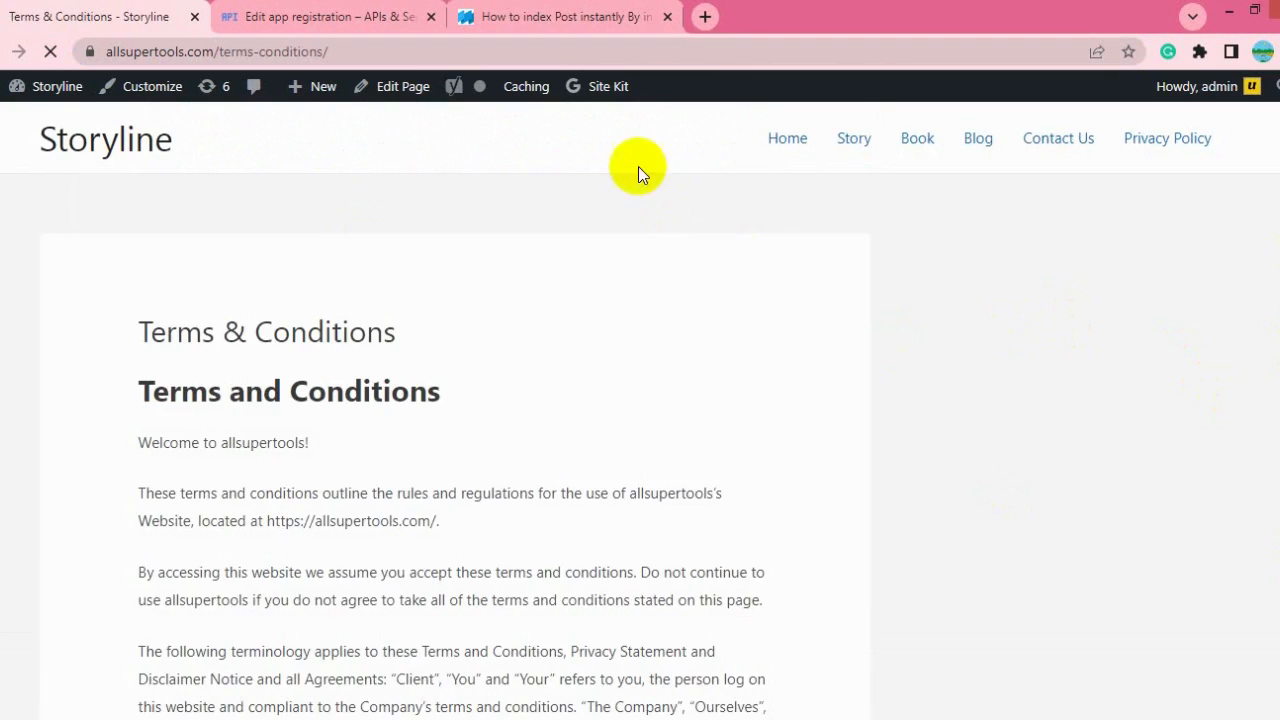
# - Copy the Terms & Conditions URL into the terms of service link field
pyautogui.click(560, 49)
pyautogui.rightClick(566, 47)
pyautogui.click(608, 117)
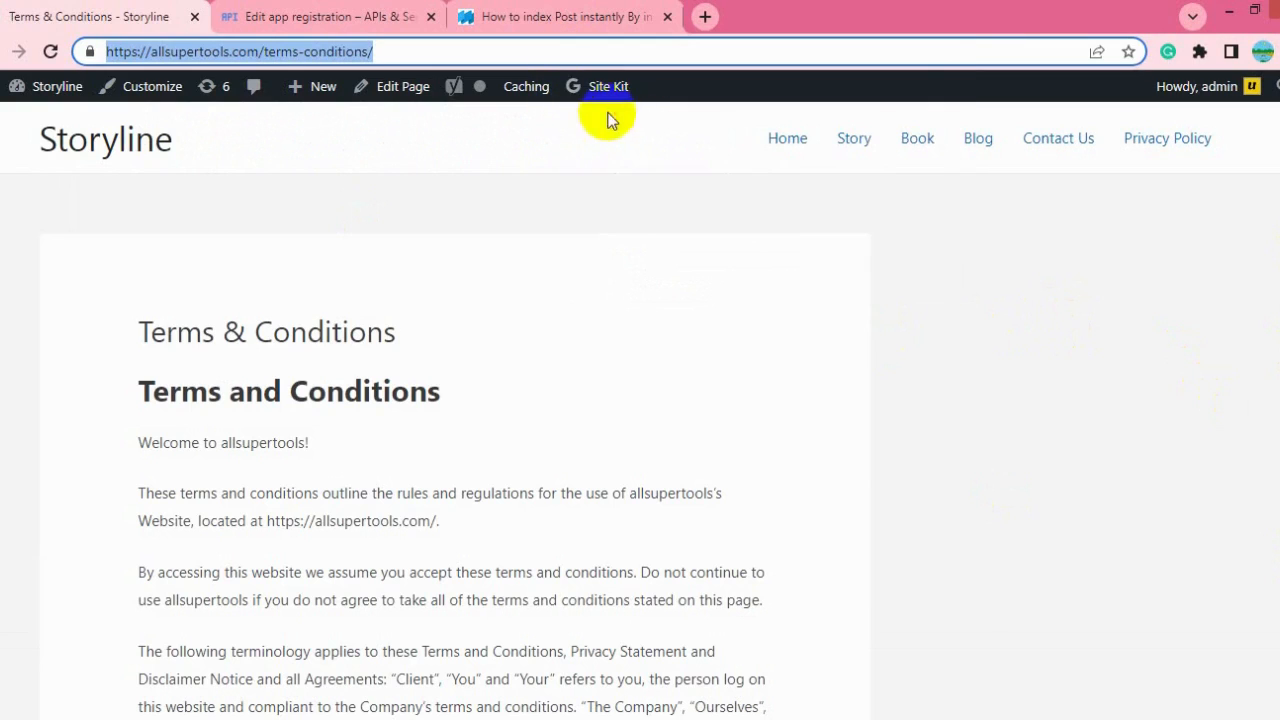
pyautogui.click(350, 8)
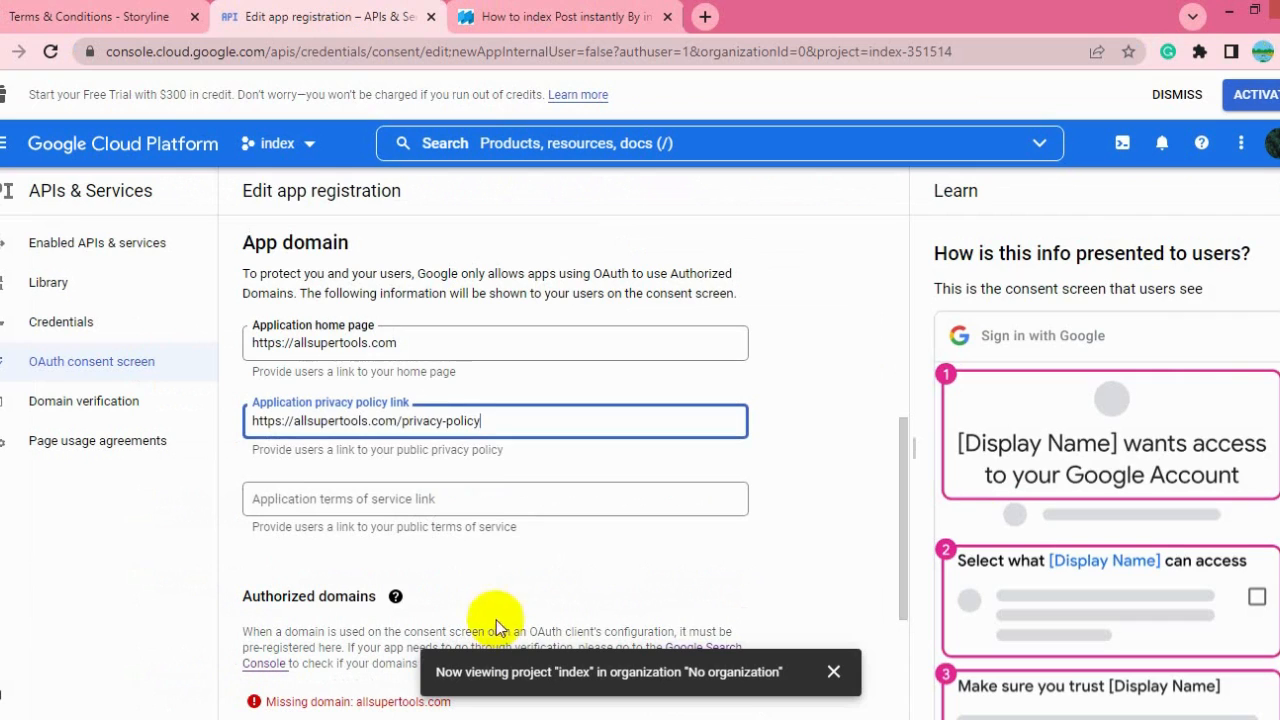
pyautogui.click(471, 498)
pyautogui.hotkey('ctrl', 'v')
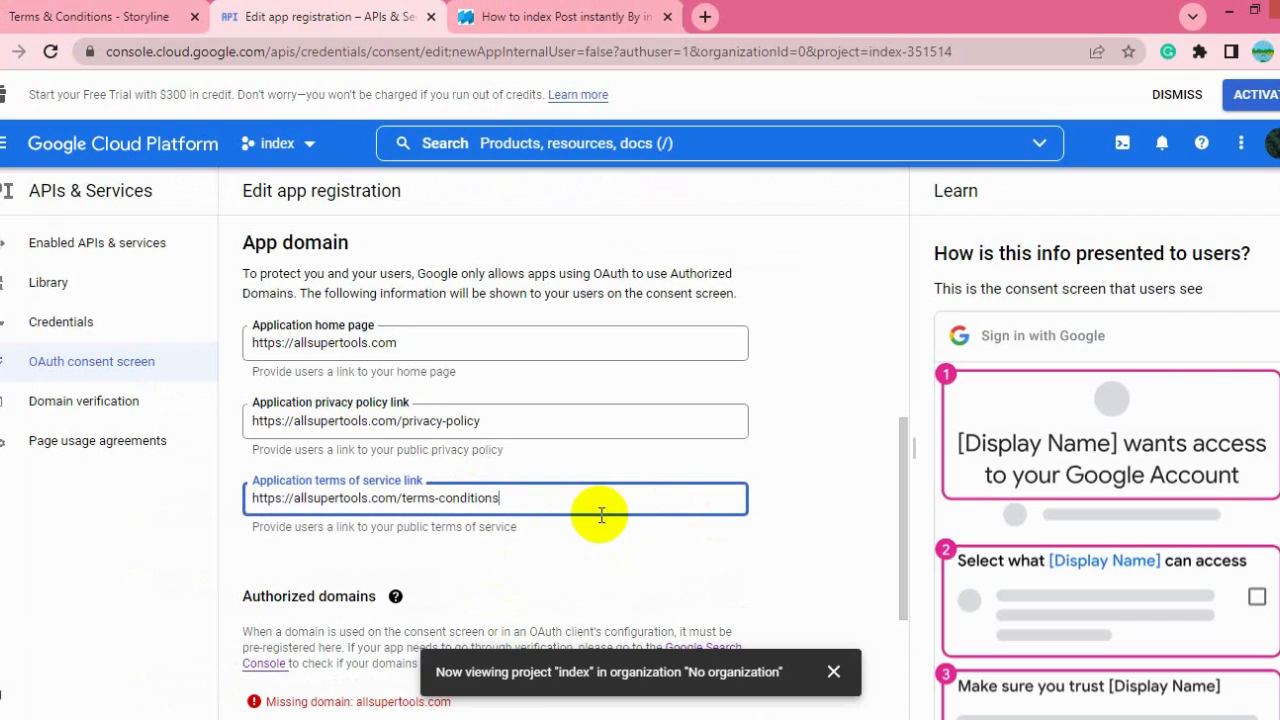
# - Add an empty authorized domain entry to the registration form
pyautogui.click(800, 457)
pyautogui.scroll(-3, 800, 460)
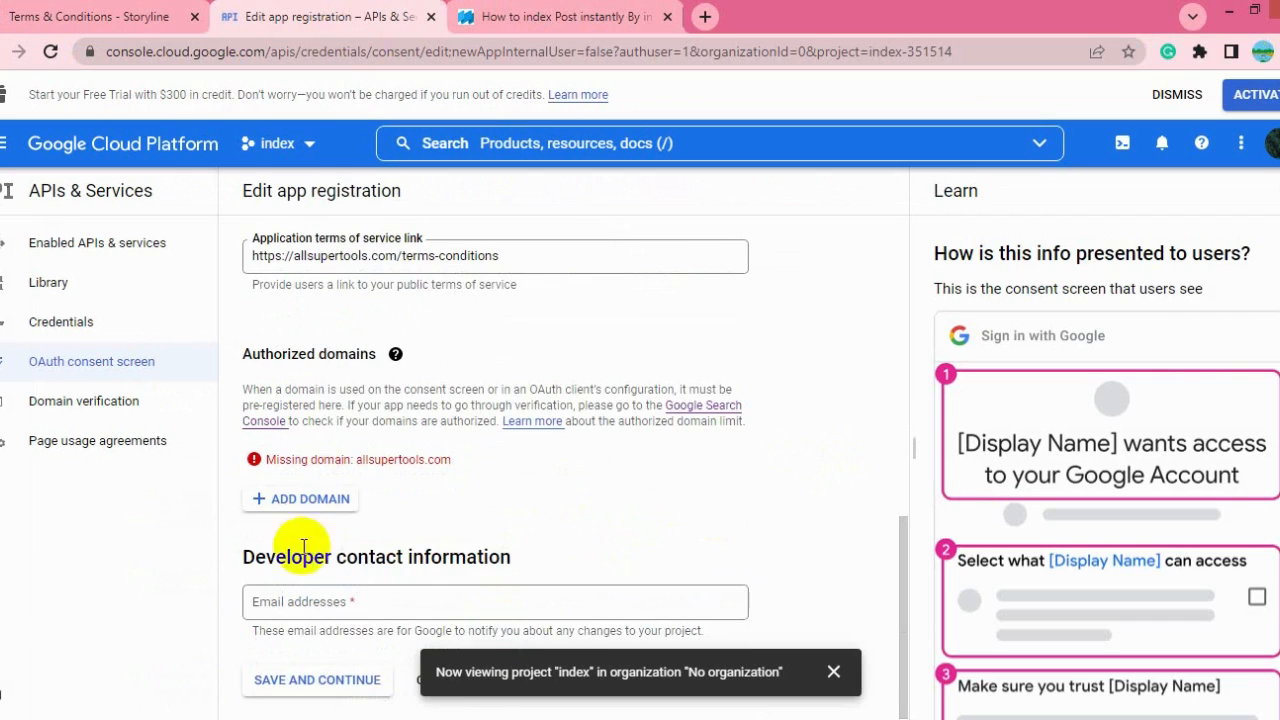
pyautogui.click(305, 499)
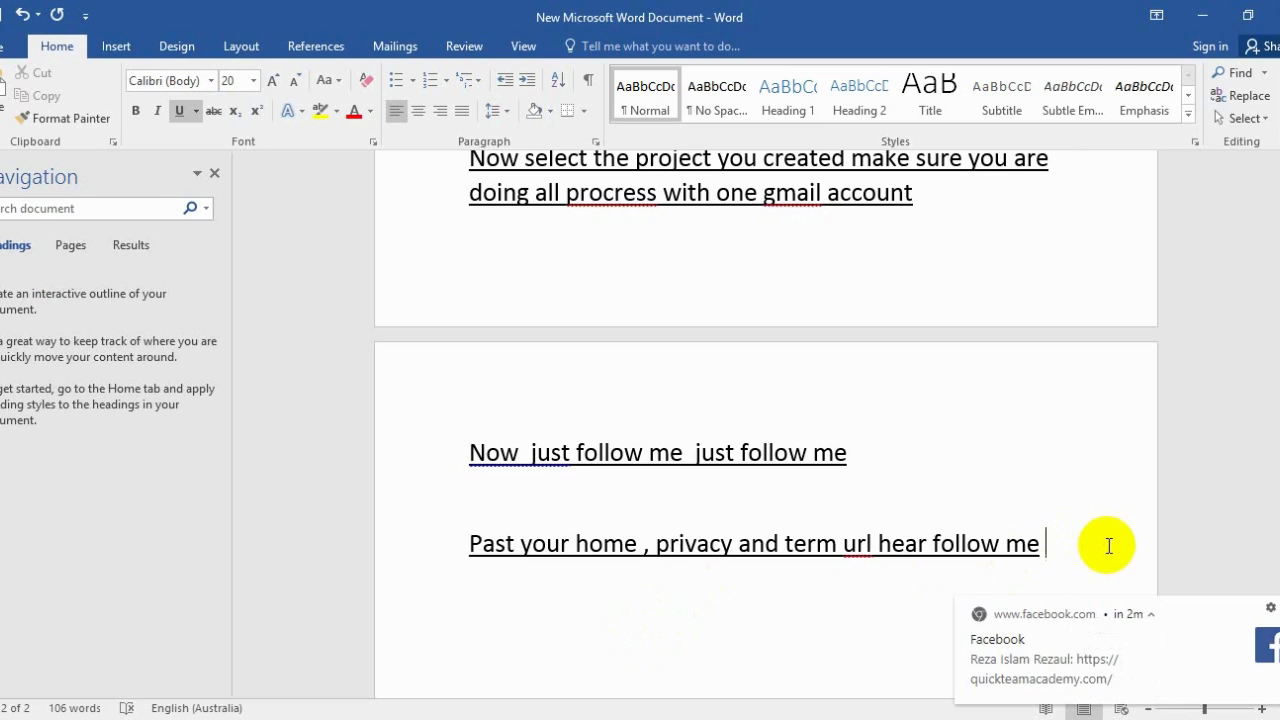
# - Append 'put your domain name hear' to the last line of the Word notes
pyautogui.write('ut your domain')
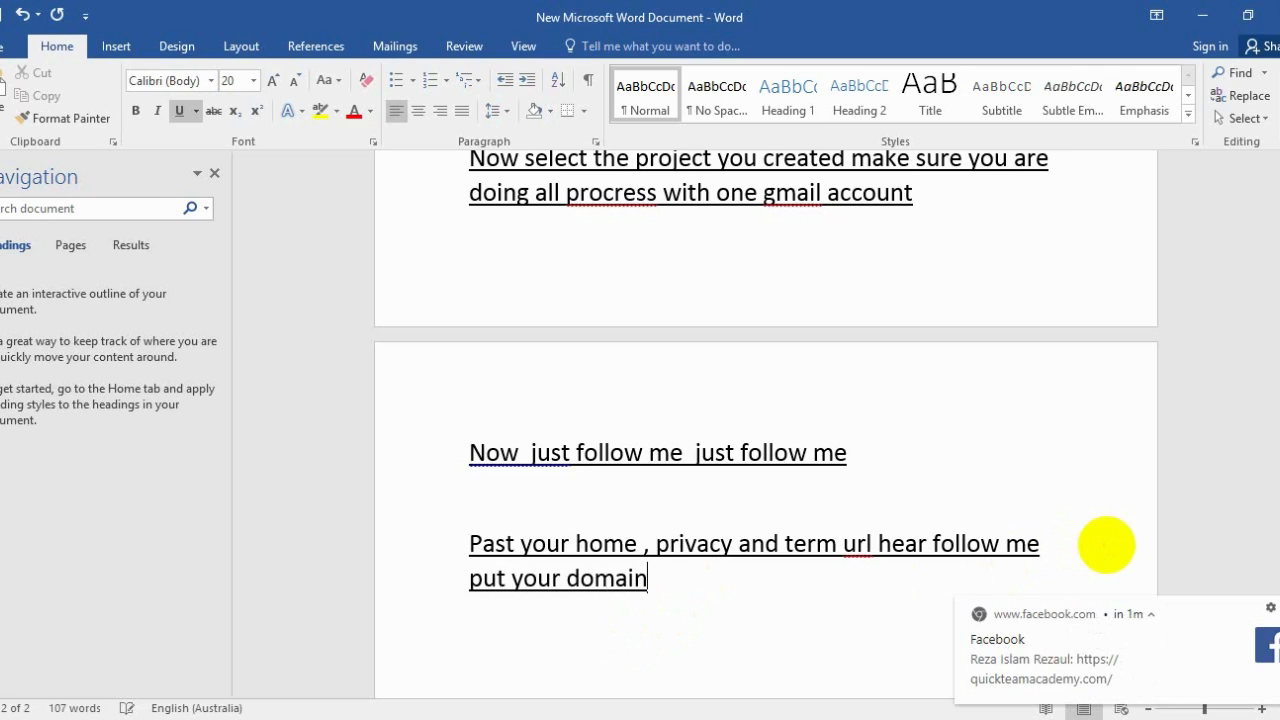
pyautogui.write(' name hear')
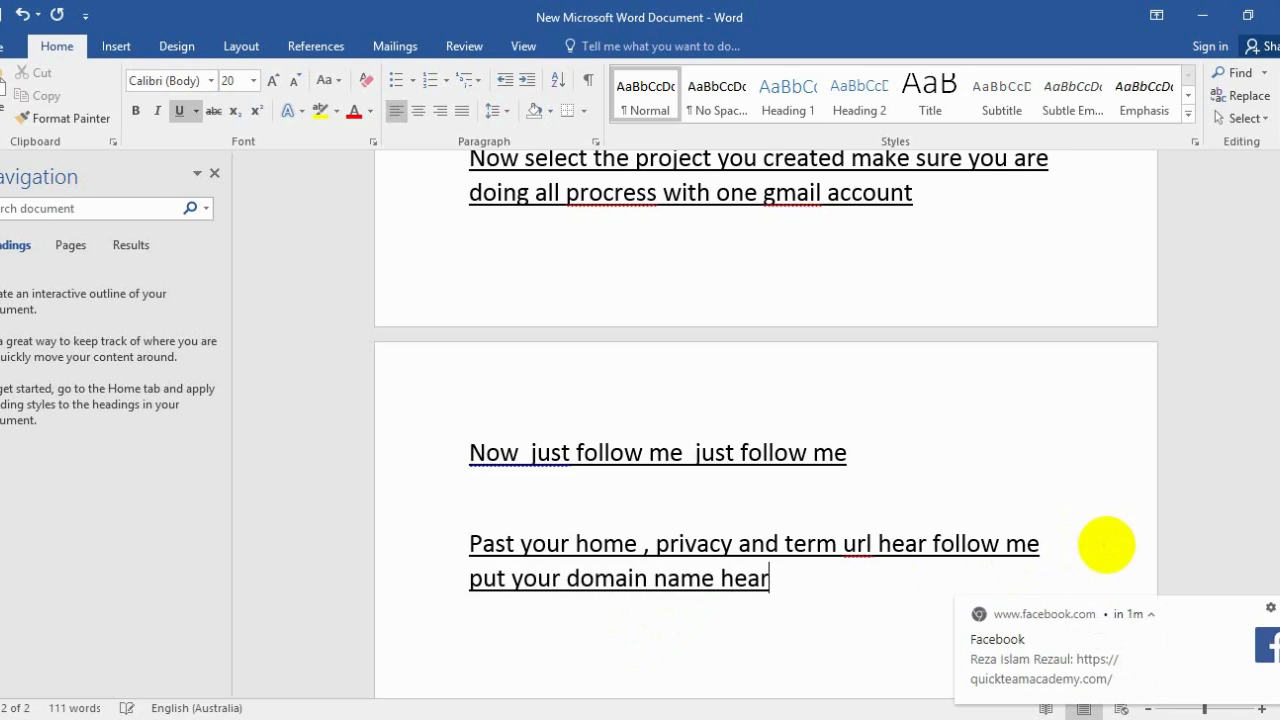
pyautogui.click(1203, 14)
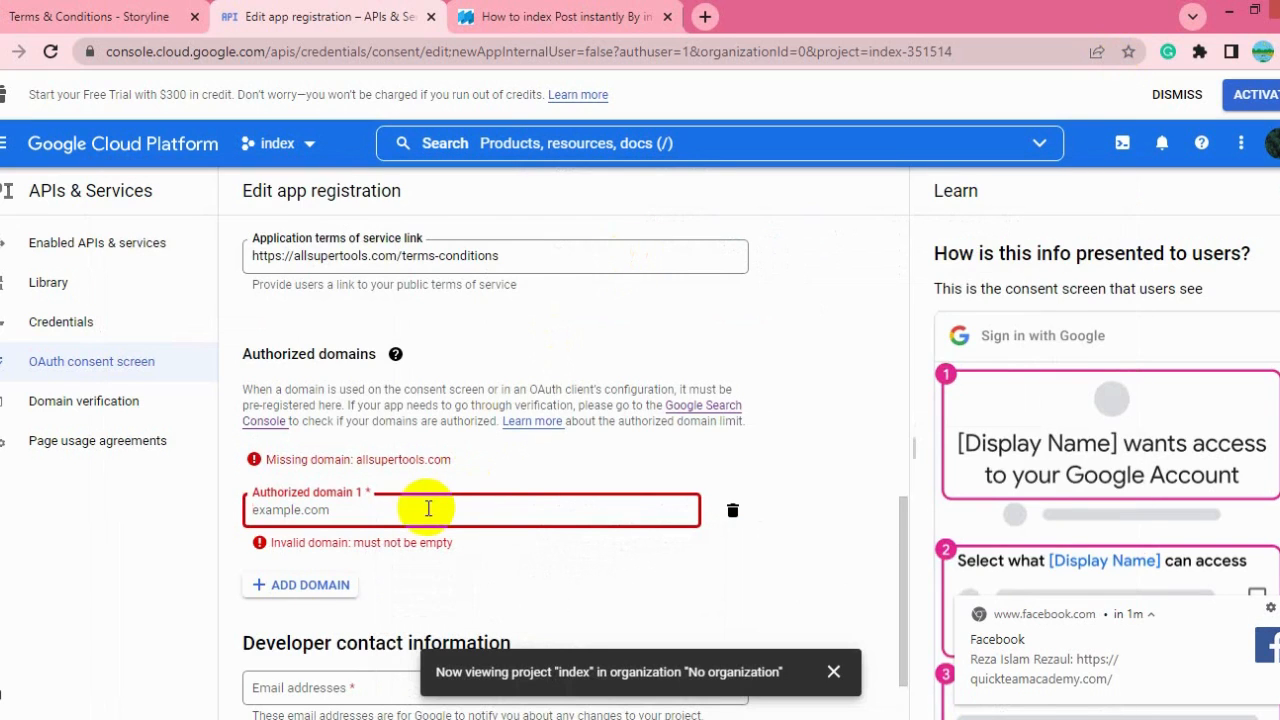
# - Set the first authorized domain to allsupertools.com
pyautogui.click(412, 510)
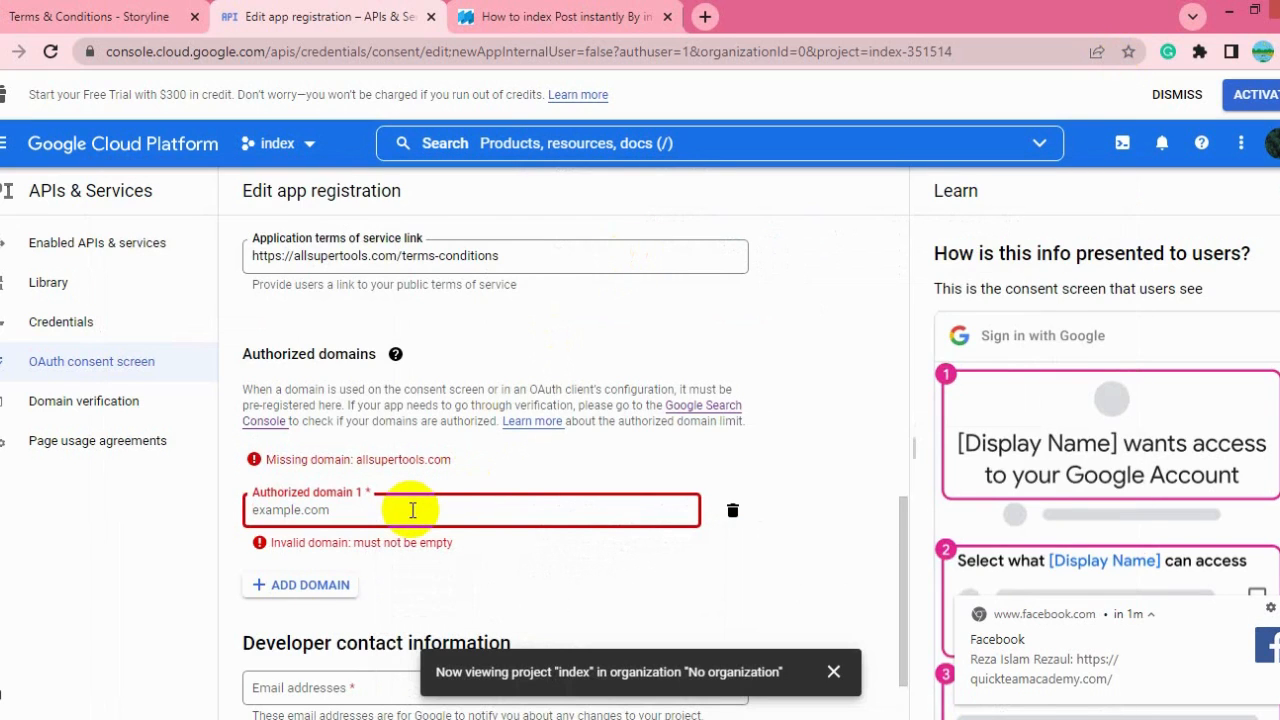
pyautogui.write('allsuperto')
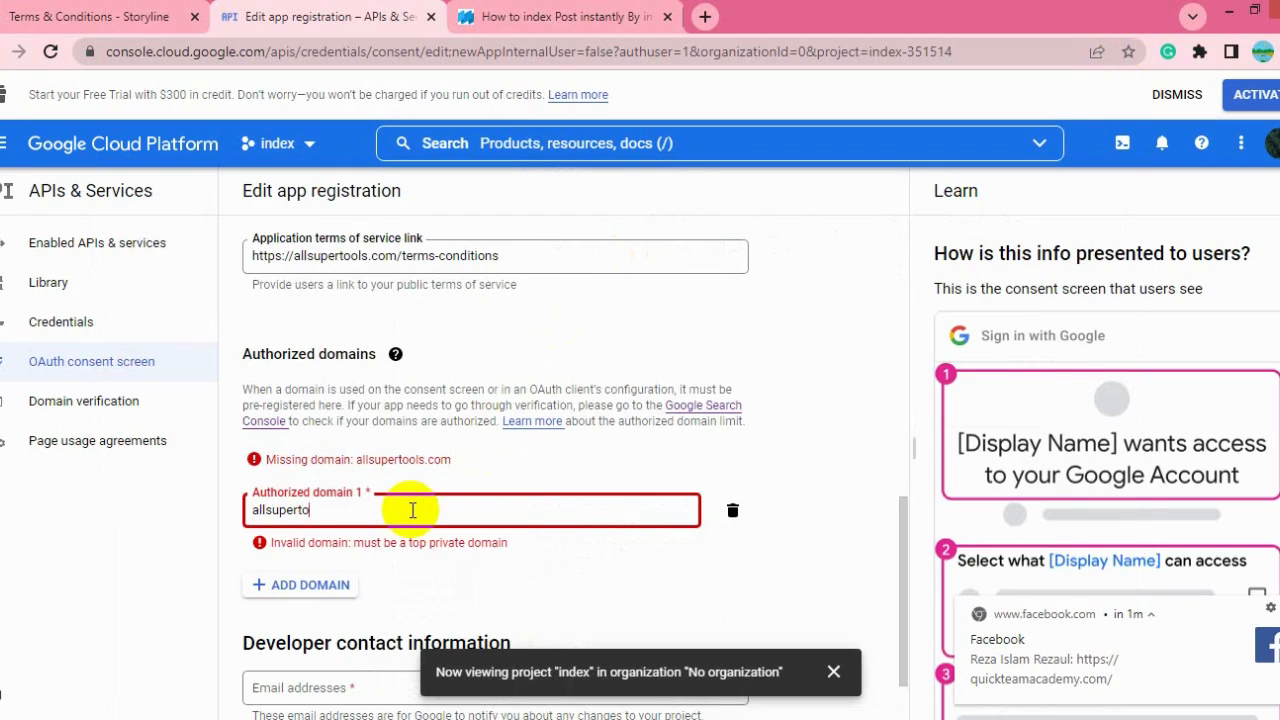
pyautogui.write('ols.com')
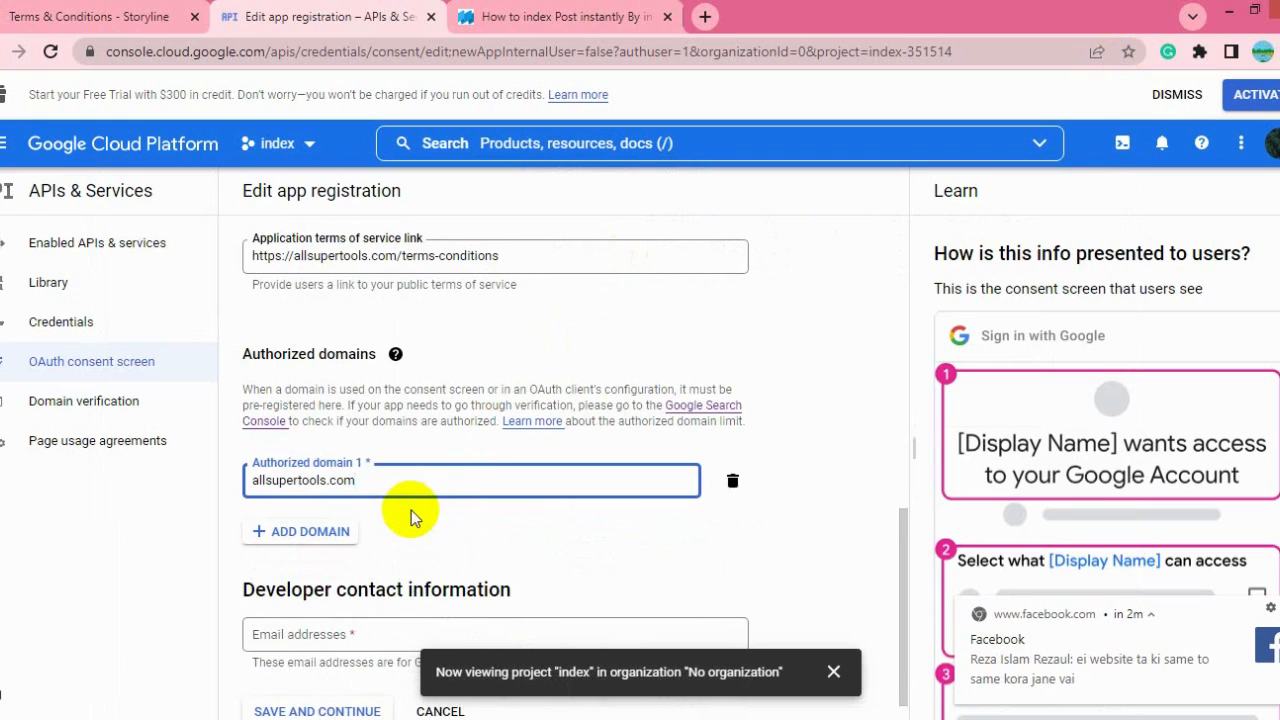
pyautogui.click(499, 561)
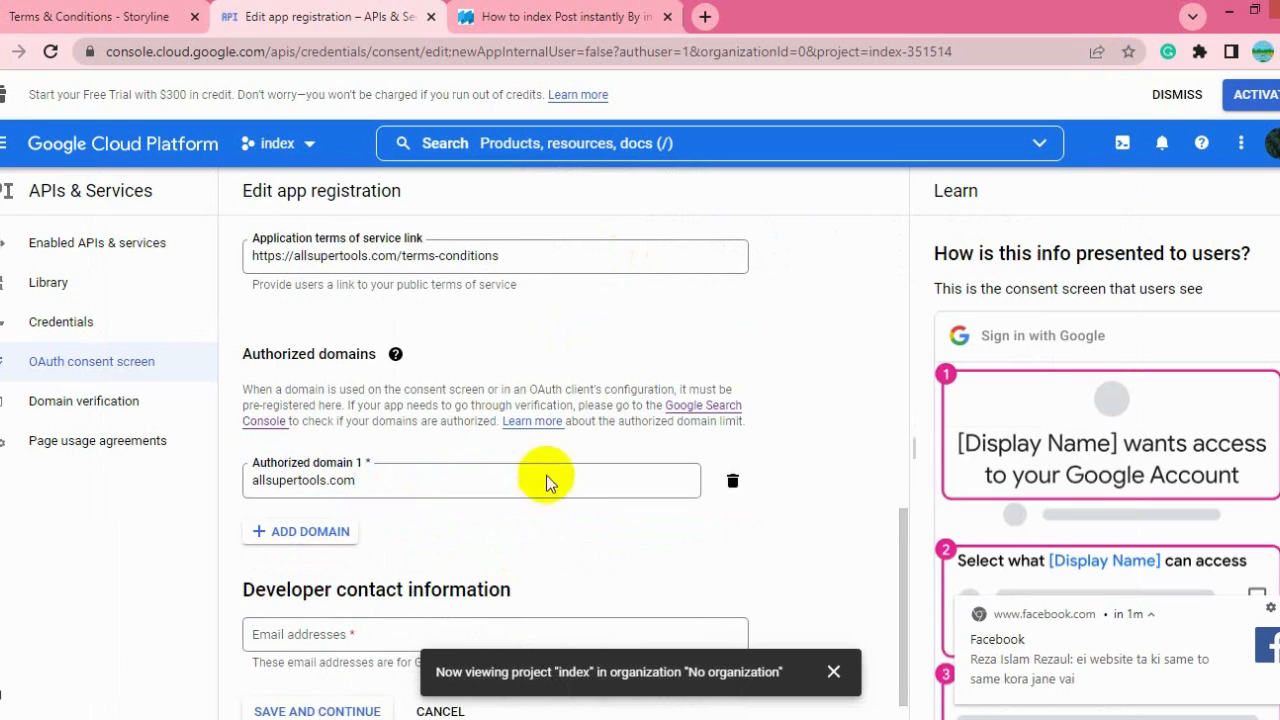
pyautogui.scroll(-1, 500, 485)
# - Select the developer contact email field, then return to the end of the Word notes
pyautogui.click(370, 602)
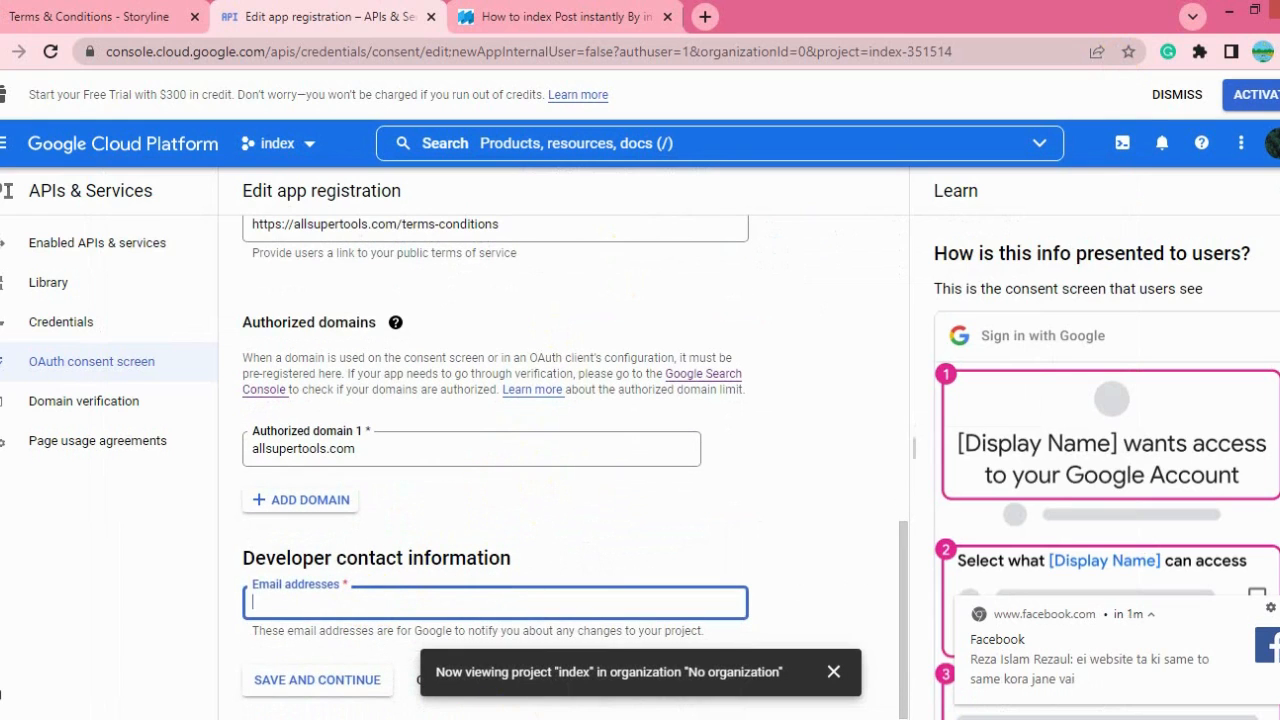
pyautogui.click(585, 719)
pyautogui.click(853, 605)
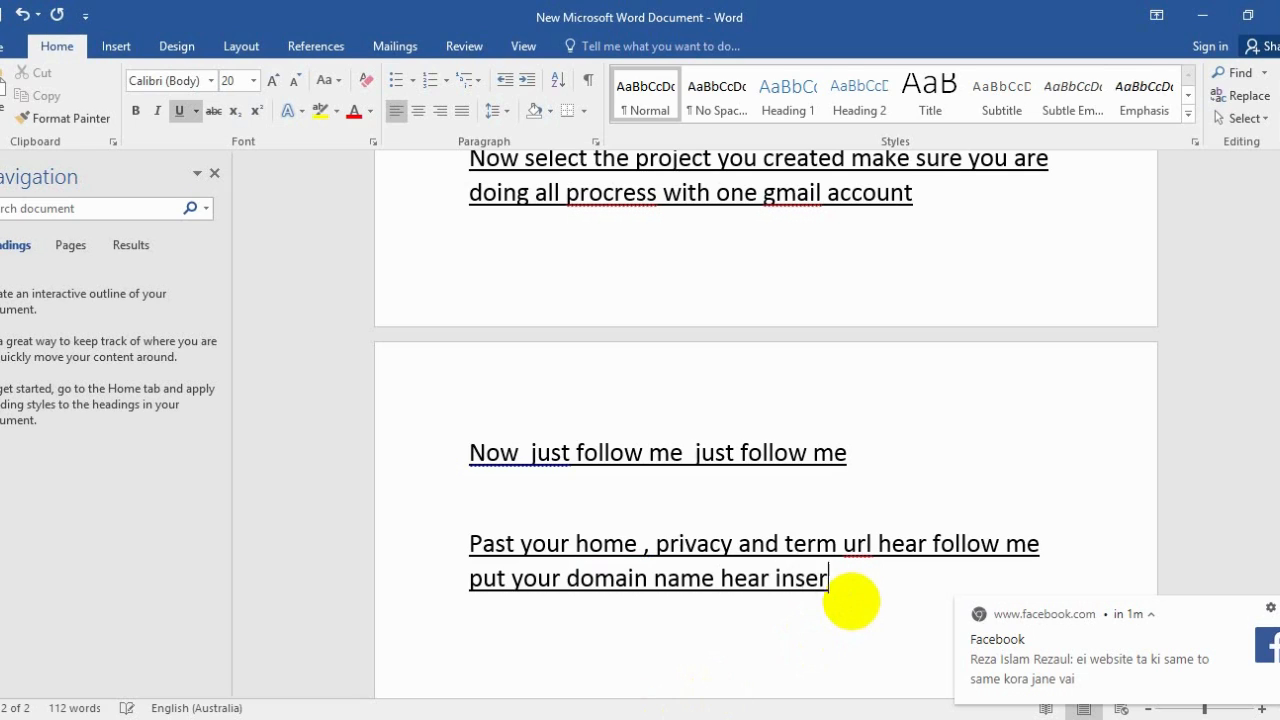
# - Append 'insert same gmail you are working' to the domain instruction line
pyautogui.write('insert same ')
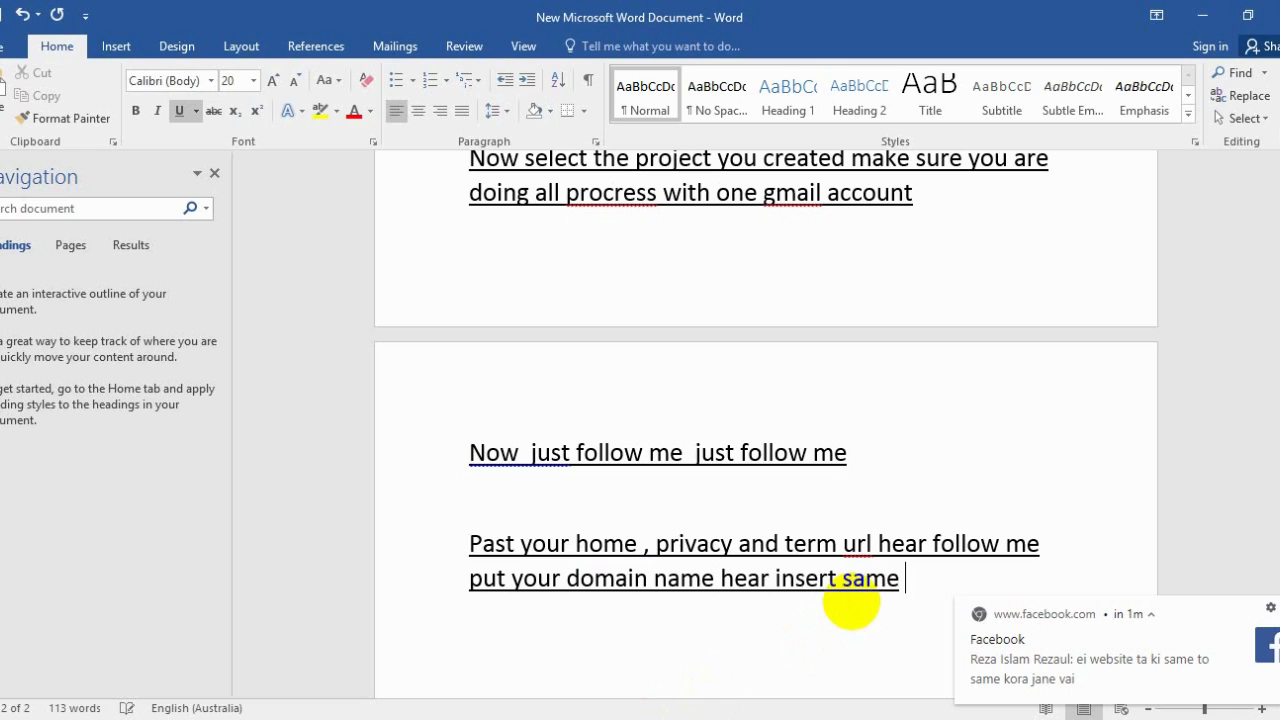
pyautogui.write('gmail you')
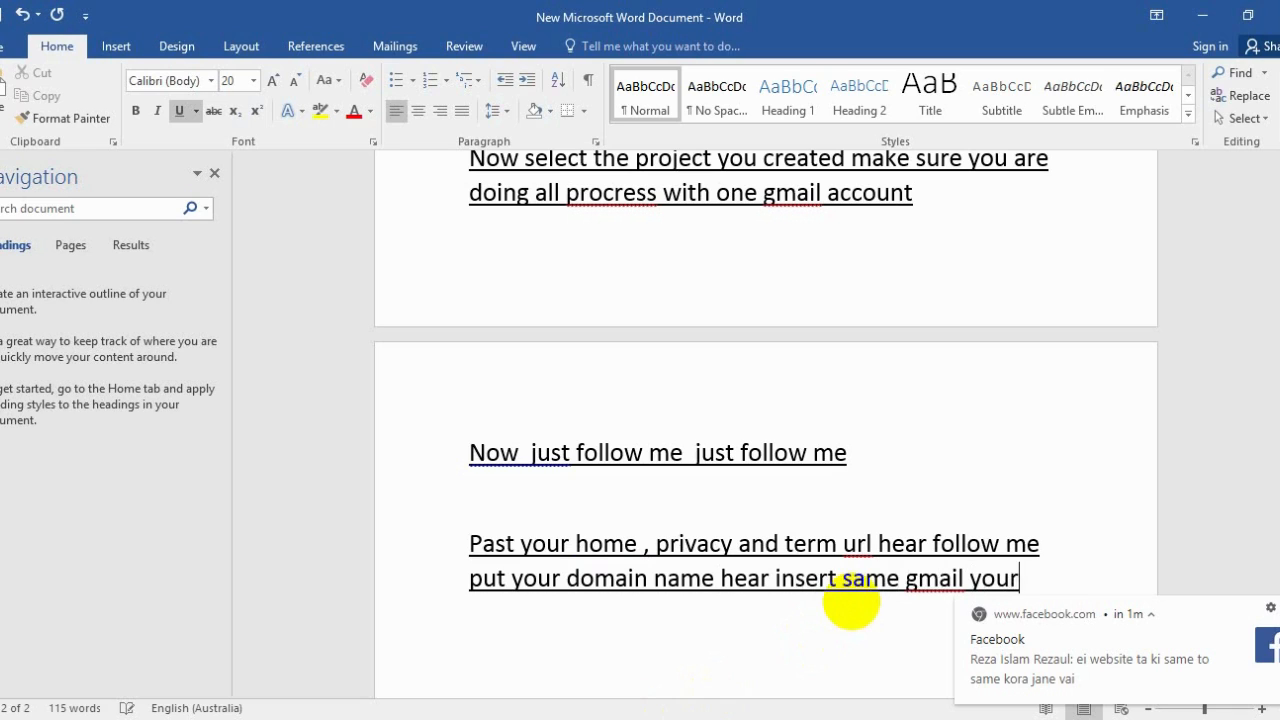
pyautogui.write(' are wor')
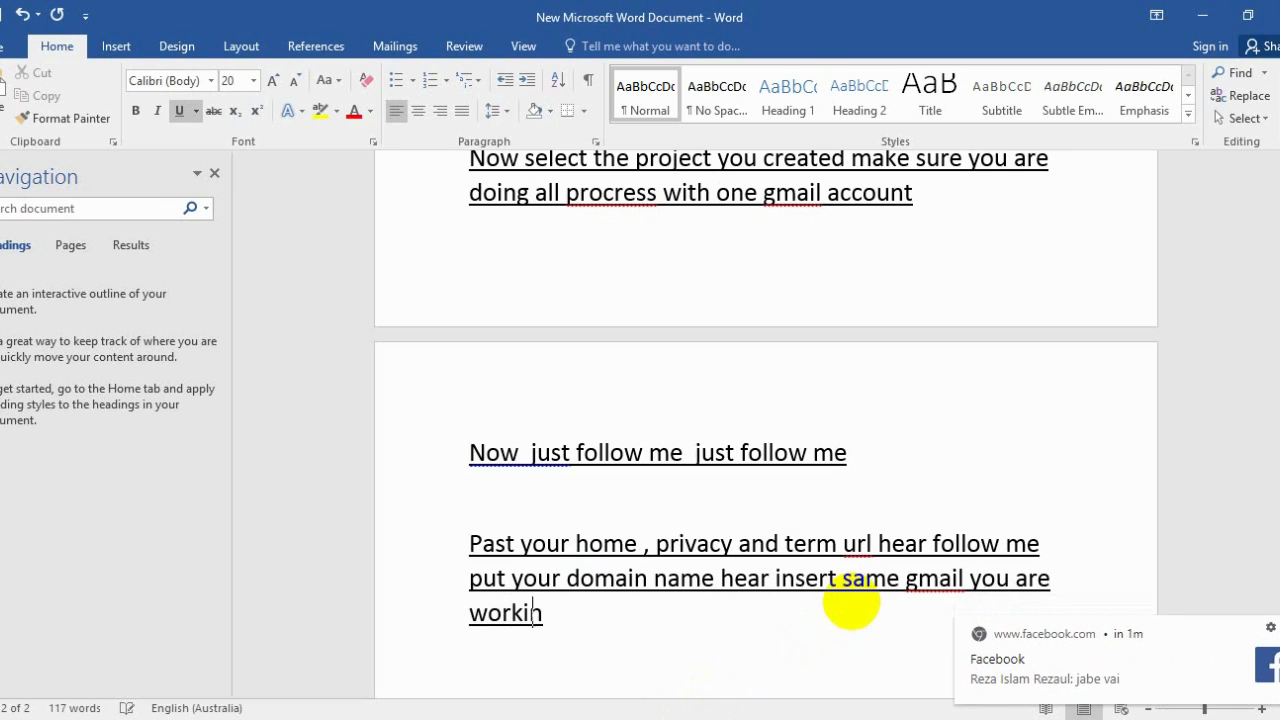
pyautogui.write('king')
# - Enter the account's Gmail address as developer contact email, dismiss the project notice, and save
pyautogui.click(1202, 15)
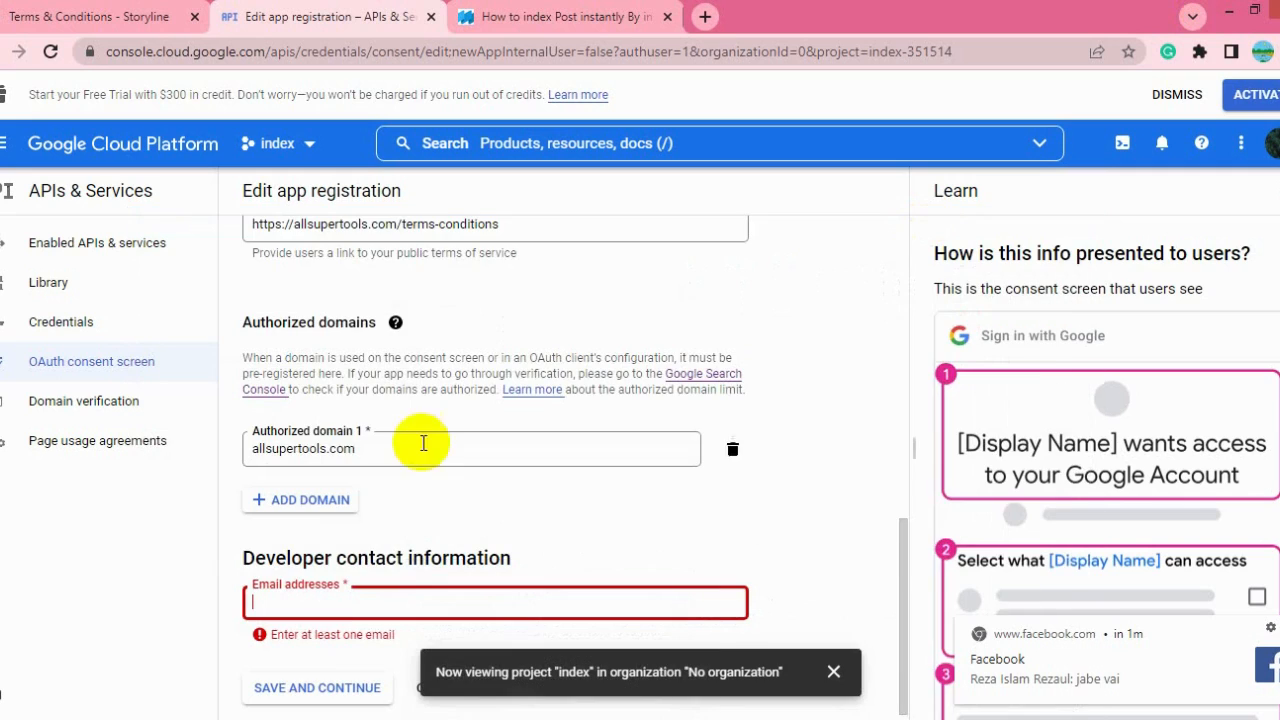
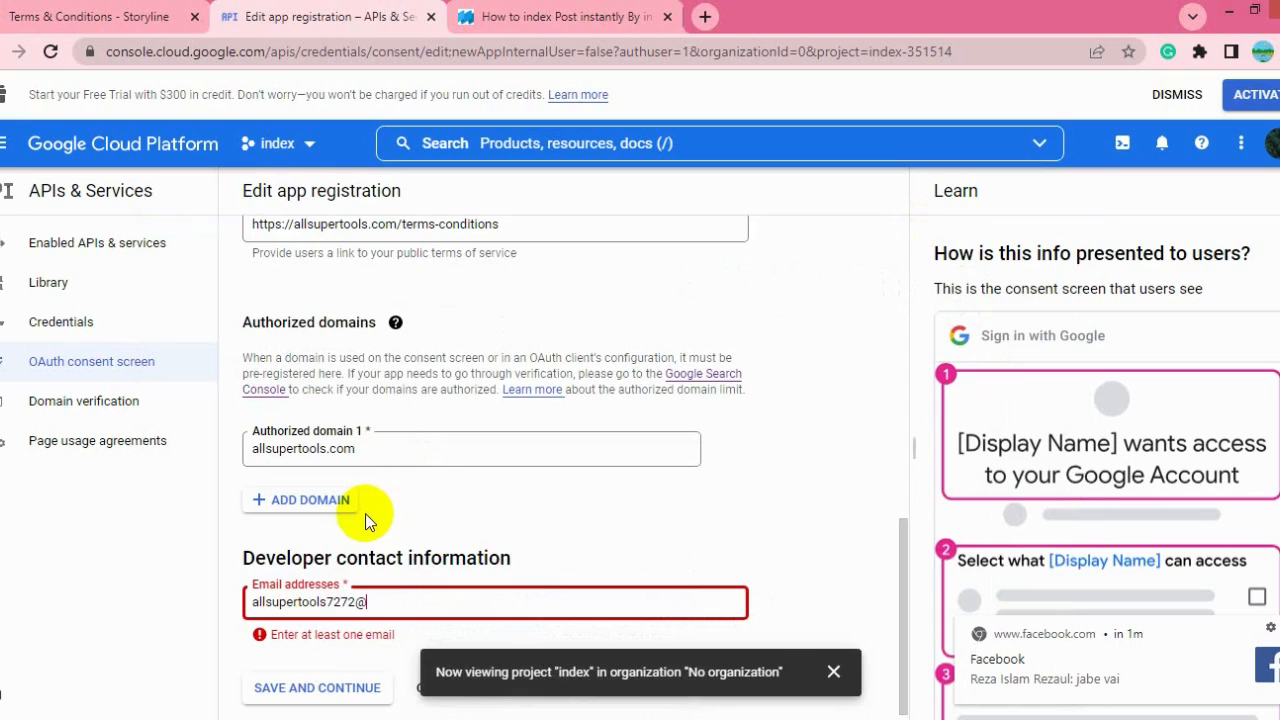
pyautogui.click(780, 537)
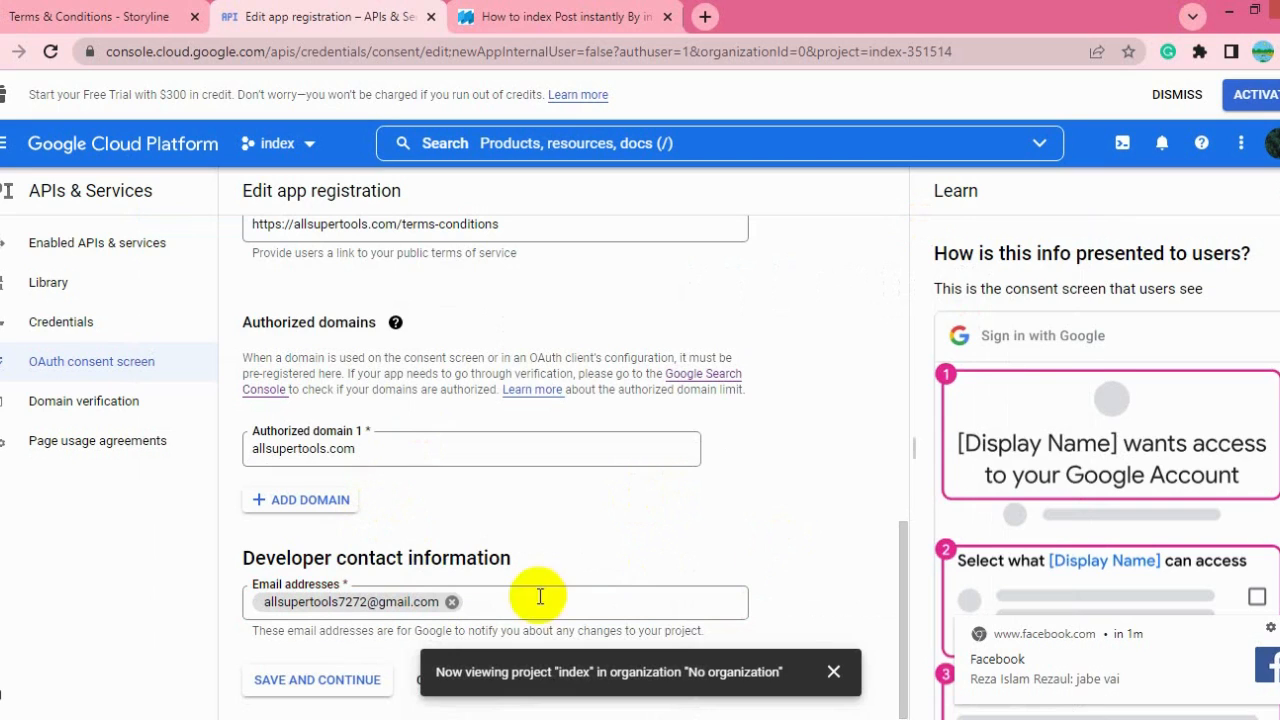
pyautogui.click(836, 672)
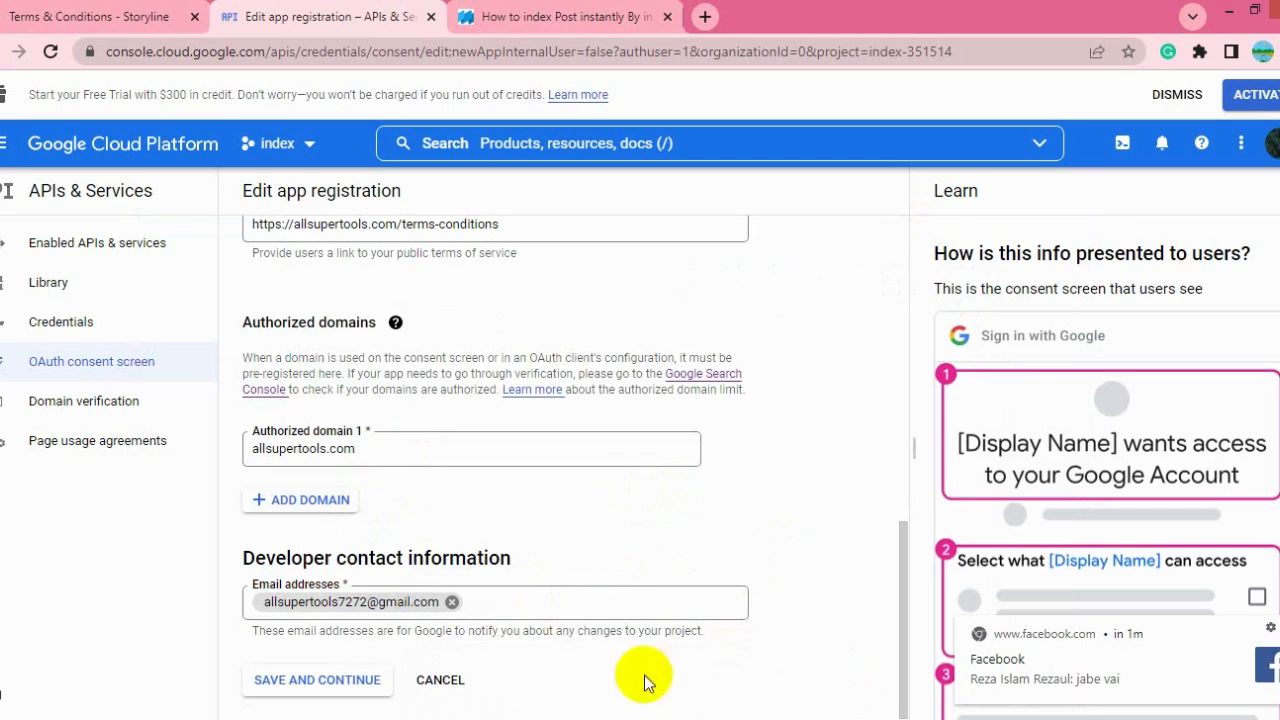
pyautogui.click(310, 682)
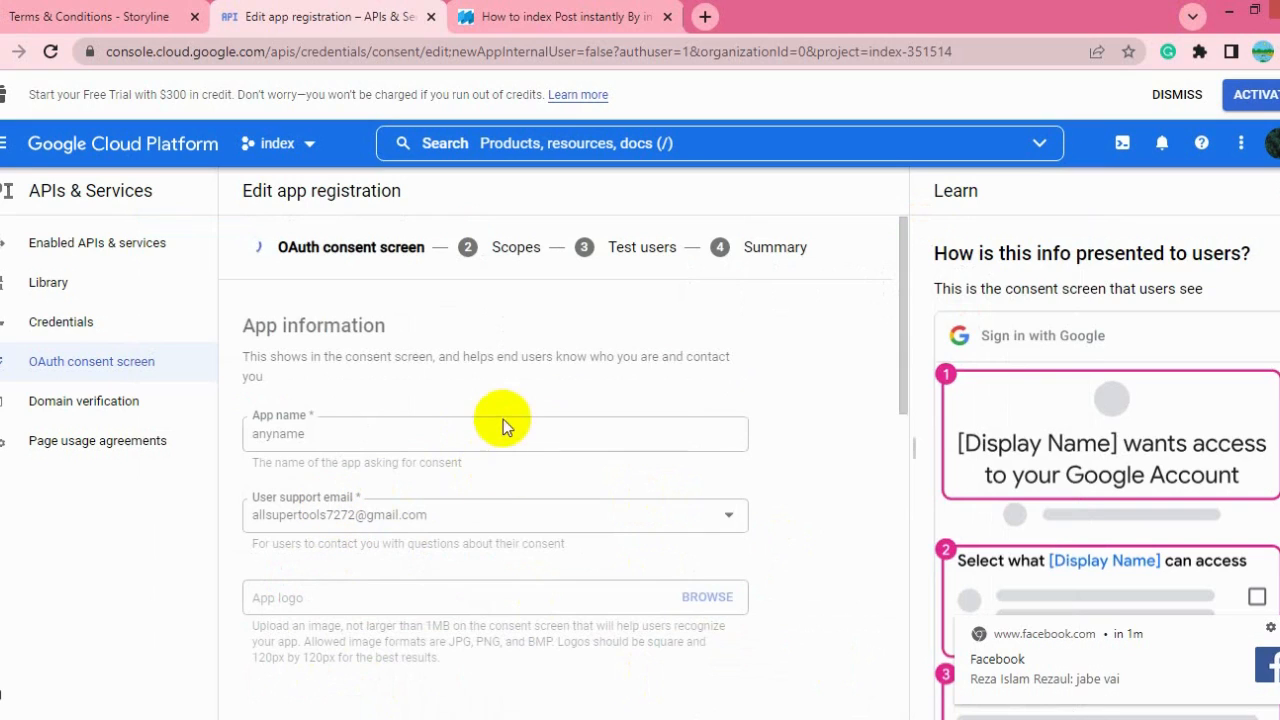
# - Pass Scopes and Test users without adding anyone, review the Summary, and return to the dashboard
pyautogui.scroll(-2, 489, 428)
pyautogui.scroll(-2, 420, 424)
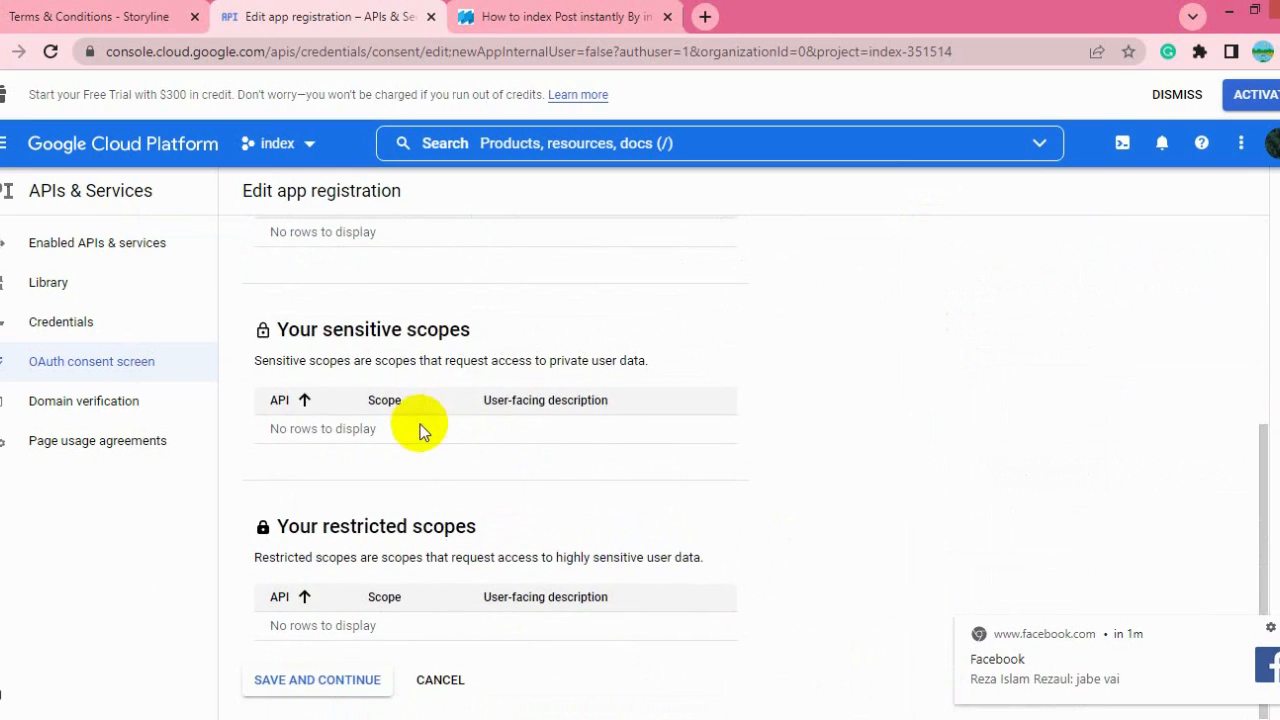
pyautogui.click(313, 690)
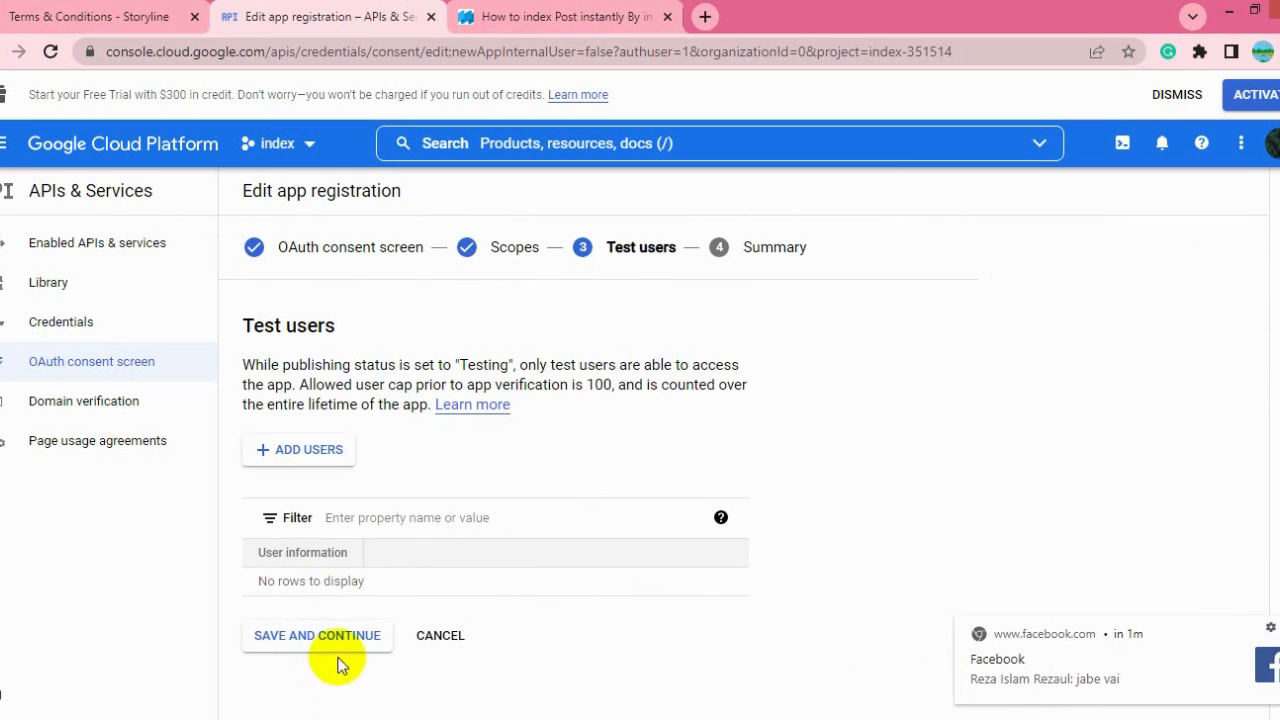
pyautogui.click(315, 453)
pyautogui.click(315, 453)
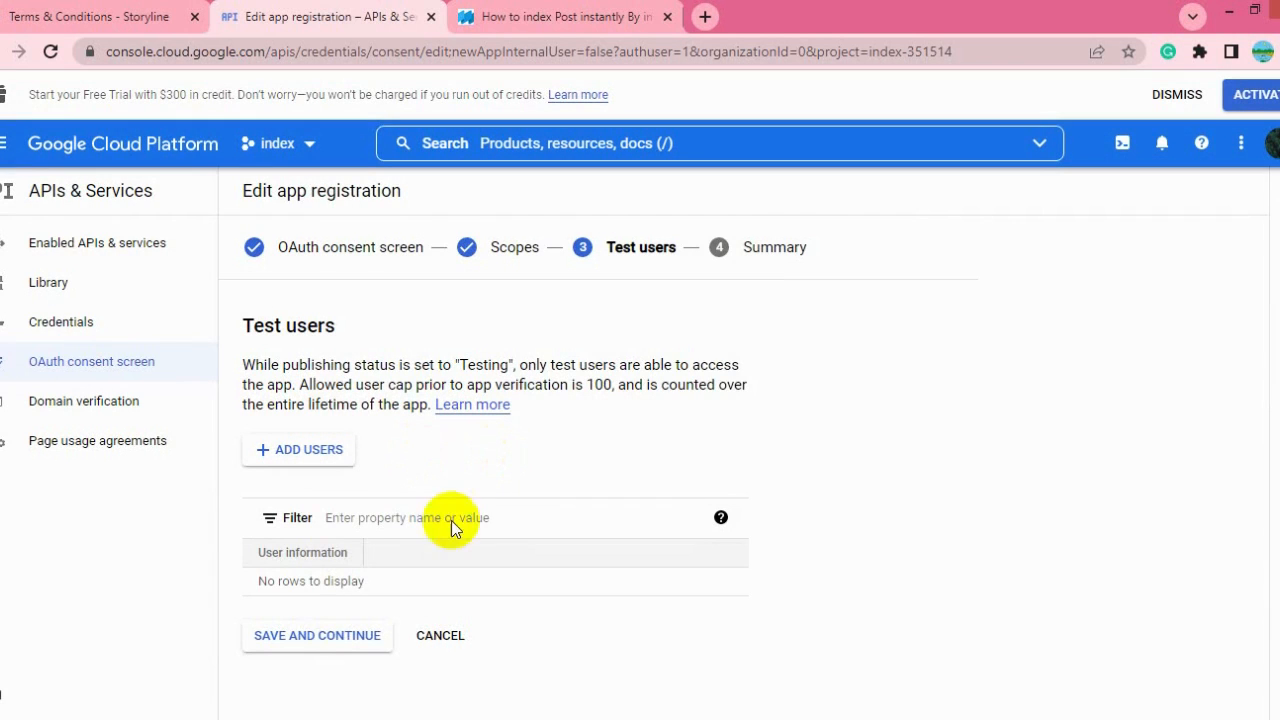
pyautogui.click(323, 637)
pyautogui.scroll(-7, 451, 531)
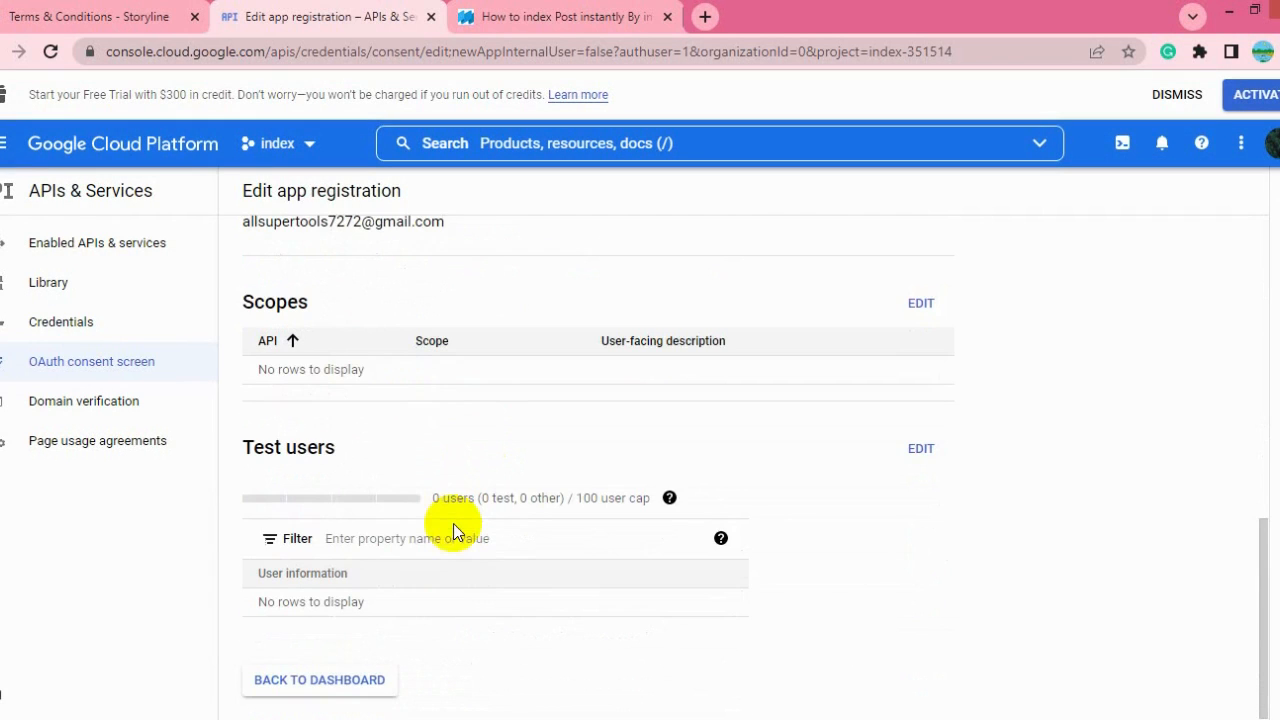
pyautogui.click(315, 678)
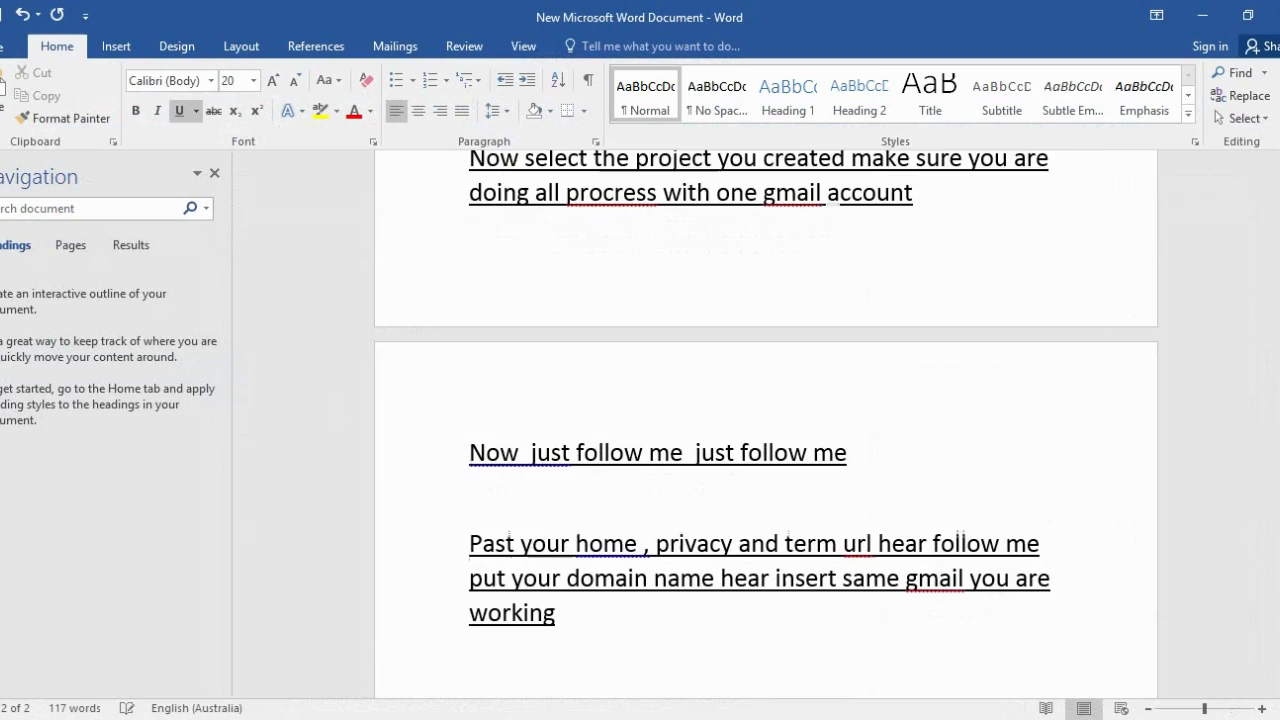
pyautogui.scroll(-3, 694, 563)
pyautogui.click(657, 477)
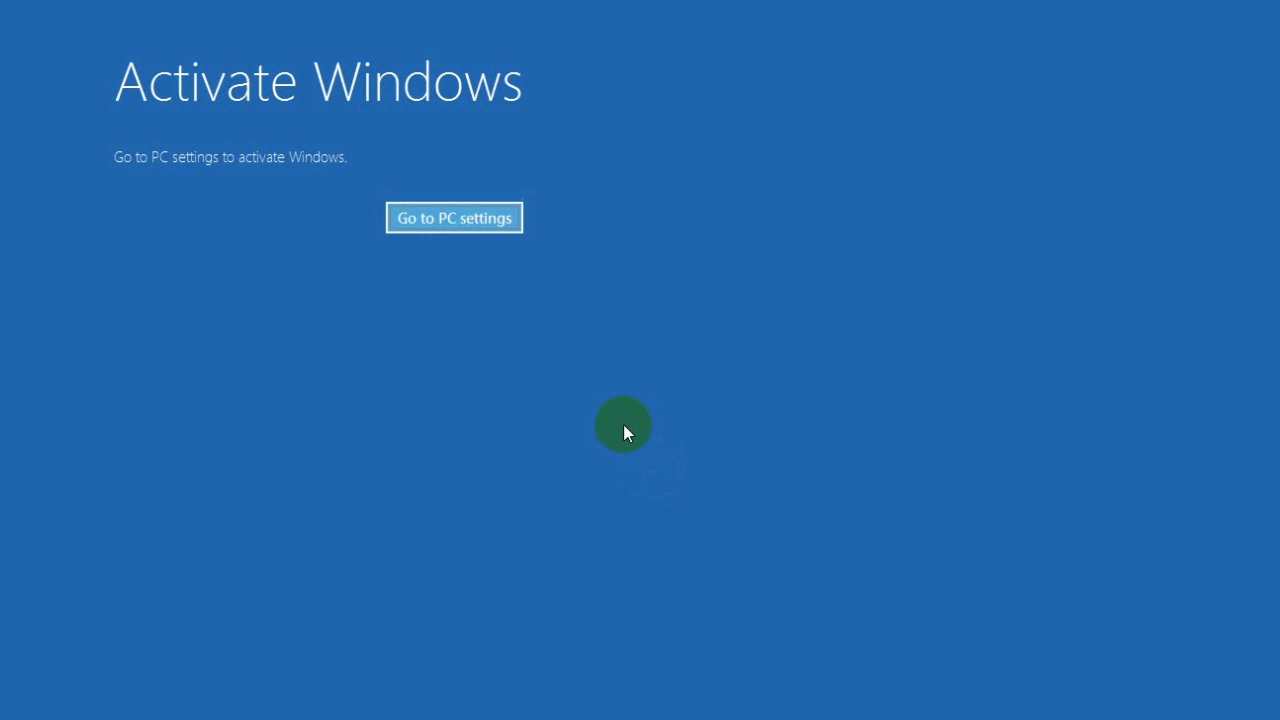
# - Add the note 'Now click on navigation toogle top left and follow me to cerate a services account'
pyautogui.click(518, 225)
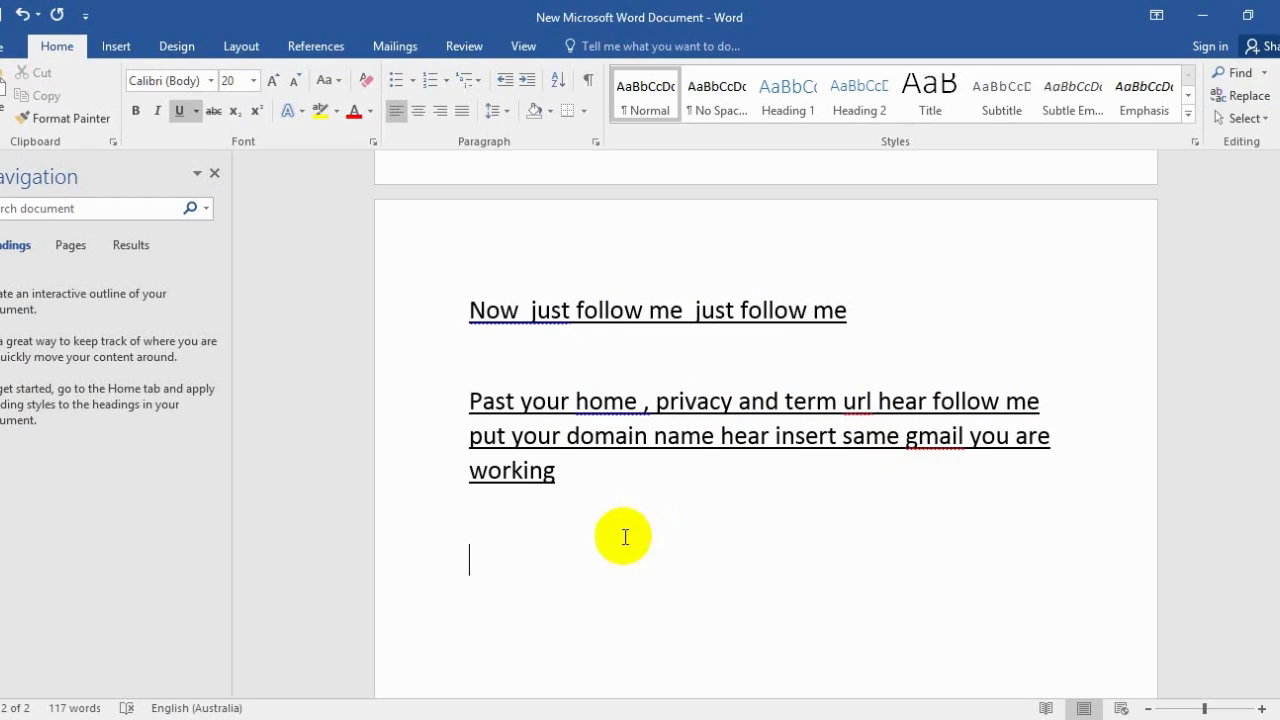
pyautogui.write('now ')
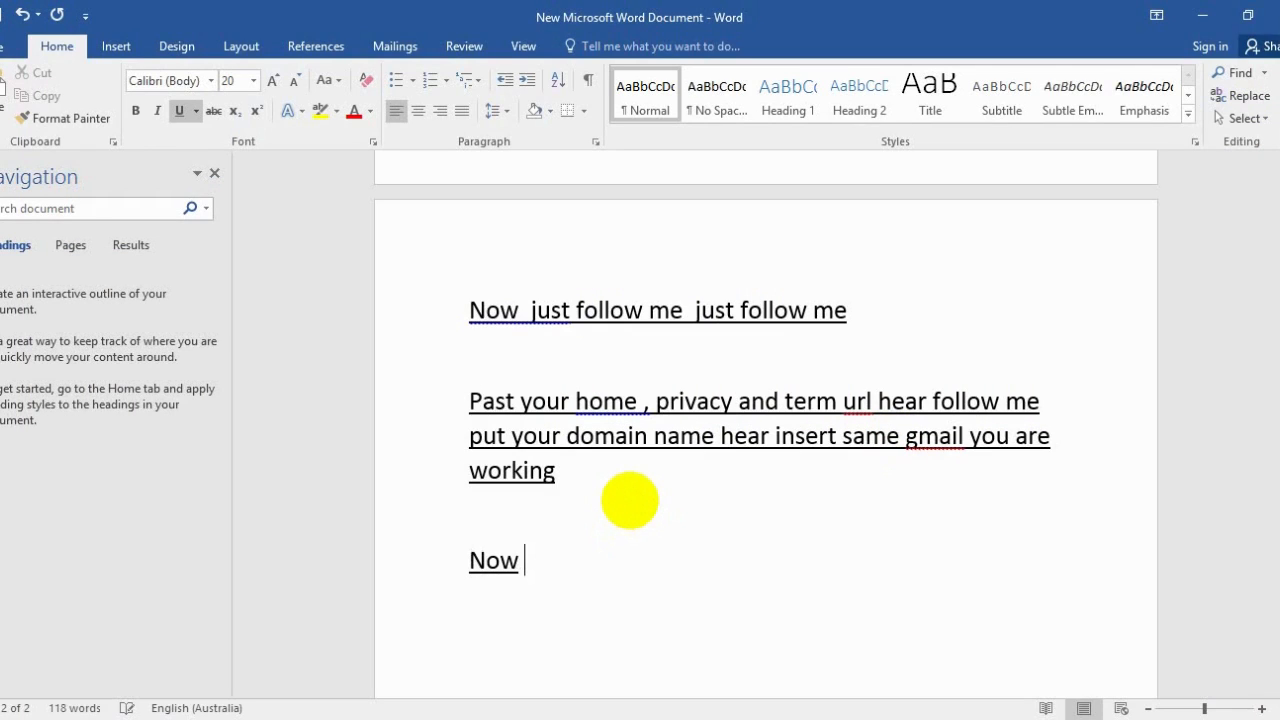
pyautogui.write('click on na')
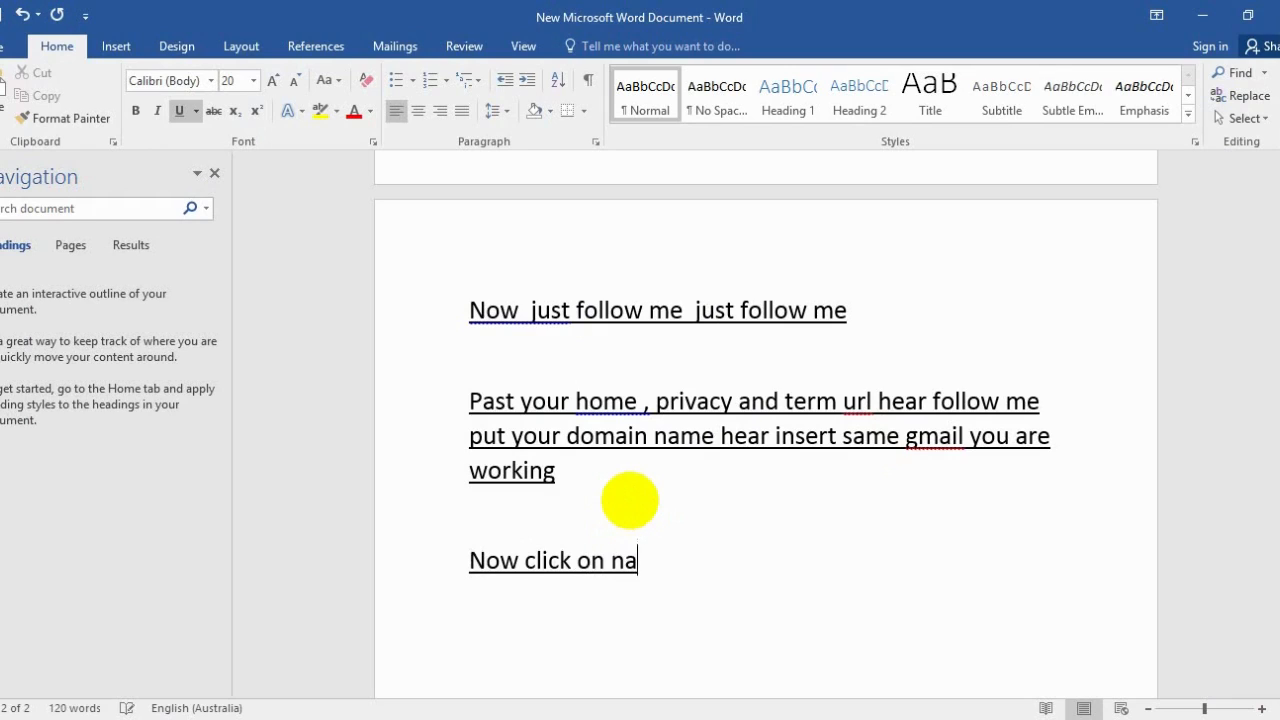
pyautogui.write('vigation')
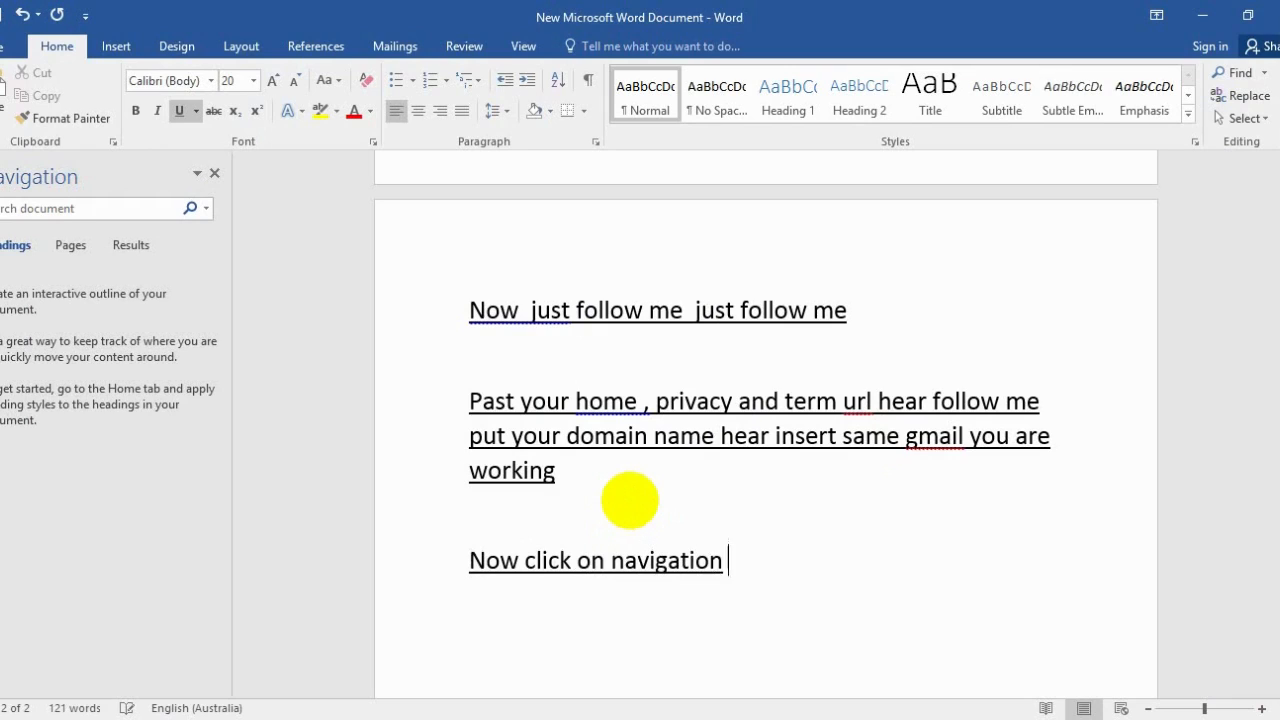
pyautogui.write(' toogle top lef')
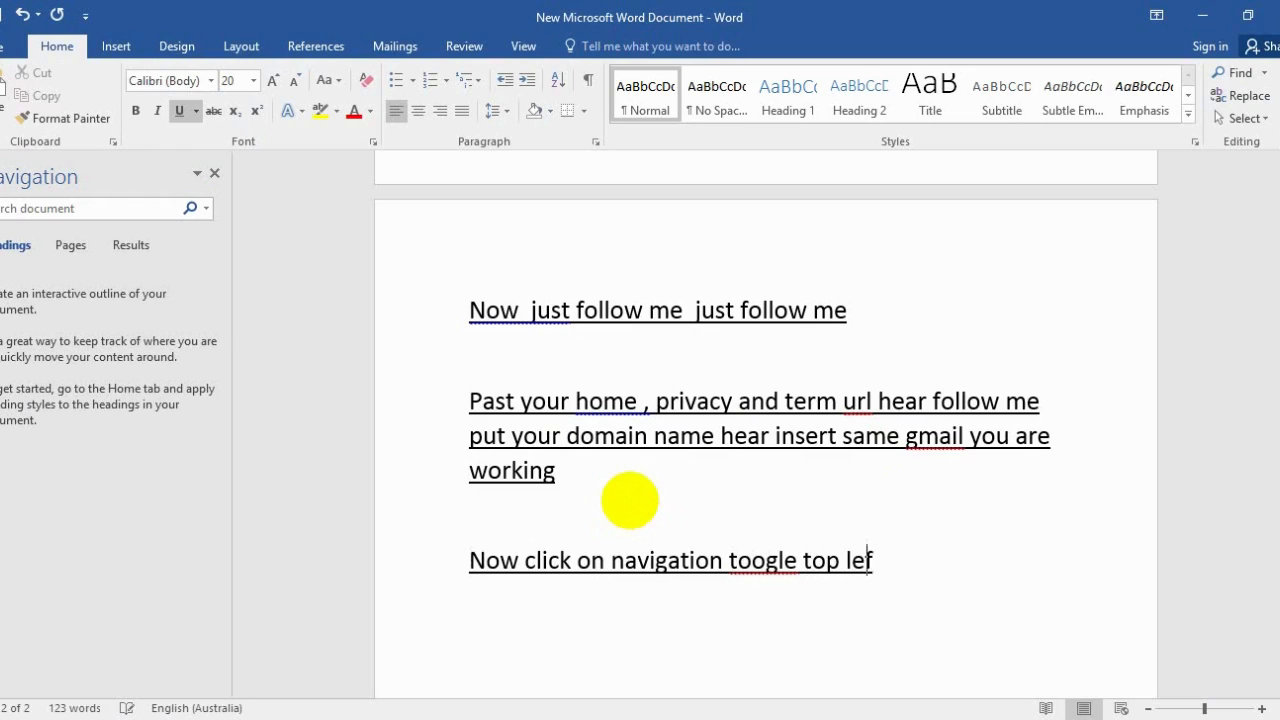
pyautogui.write('t and go')
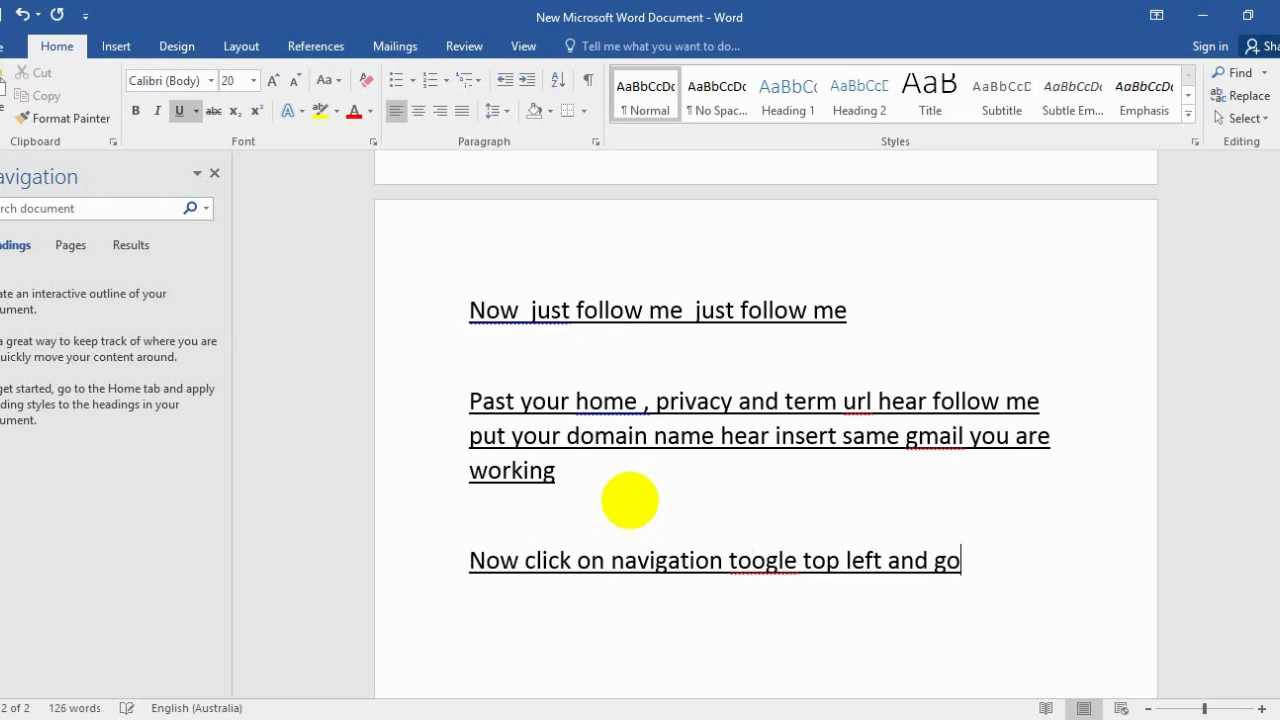
pyautogui.press('BackSpace')
pyautogui.press('BackSpace')
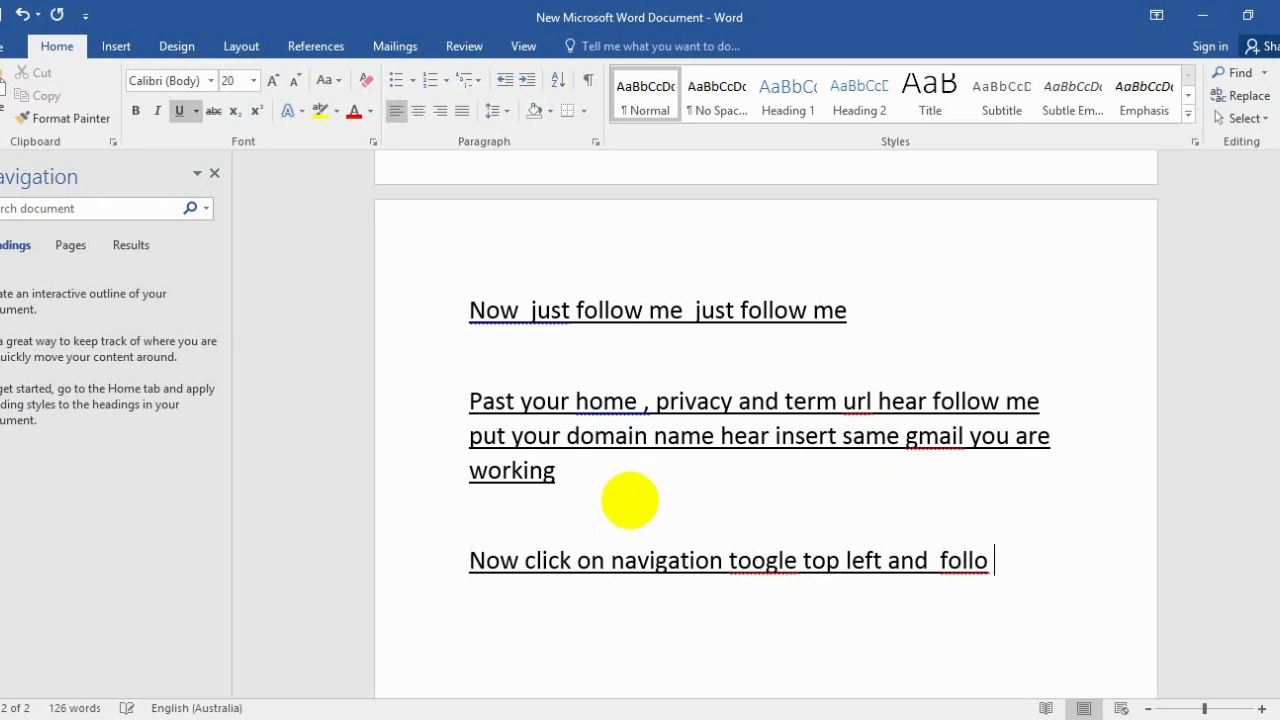
pyautogui.write('w me to cerate')
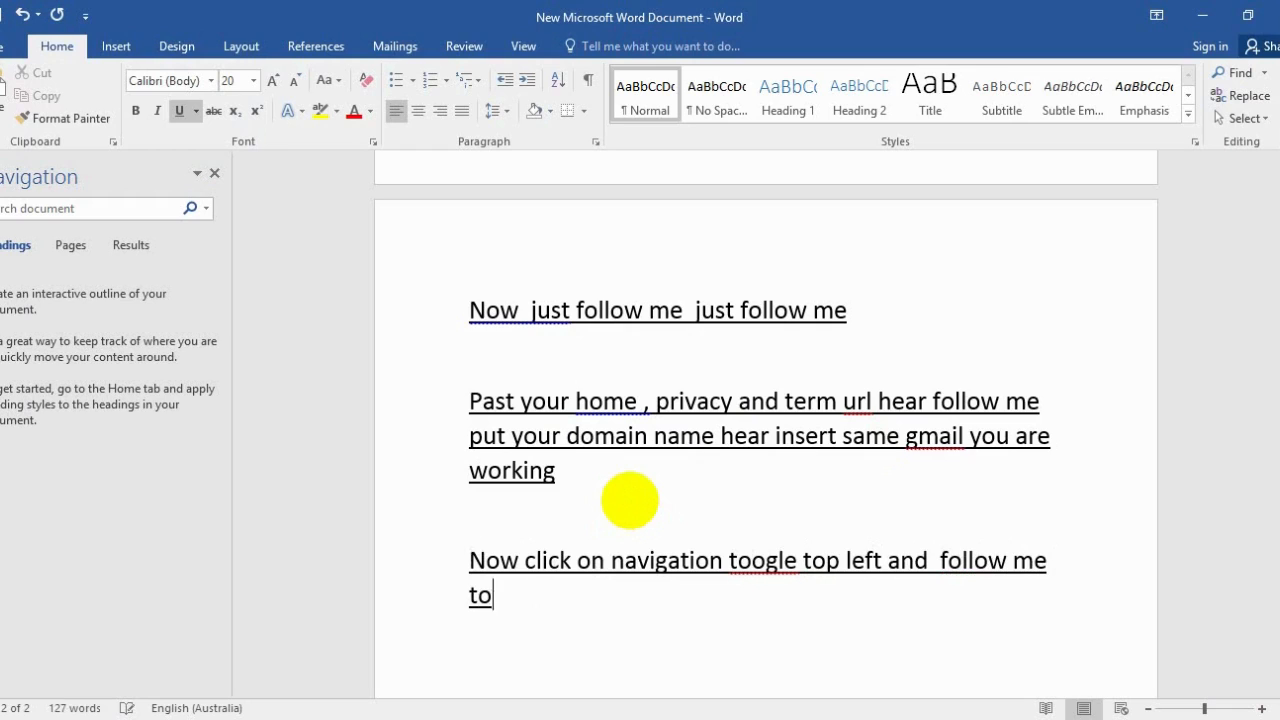
pyautogui.write(' a se')
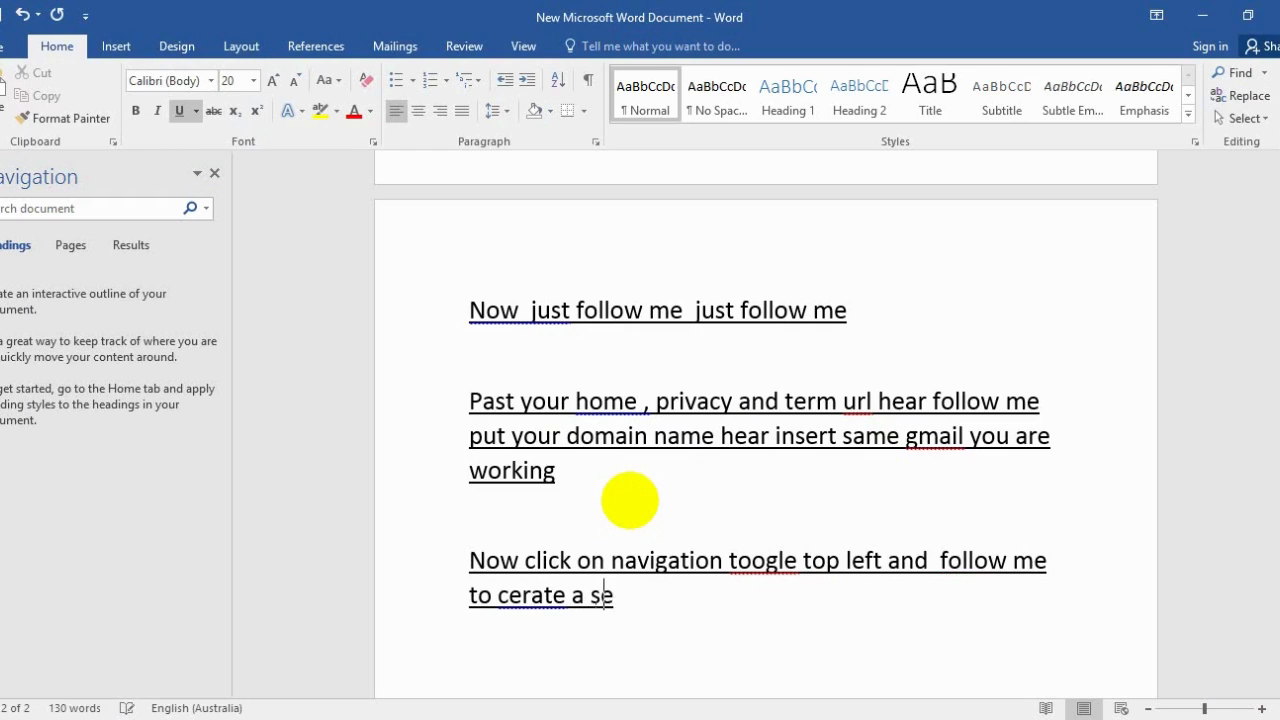
pyautogui.write('rvices ac')
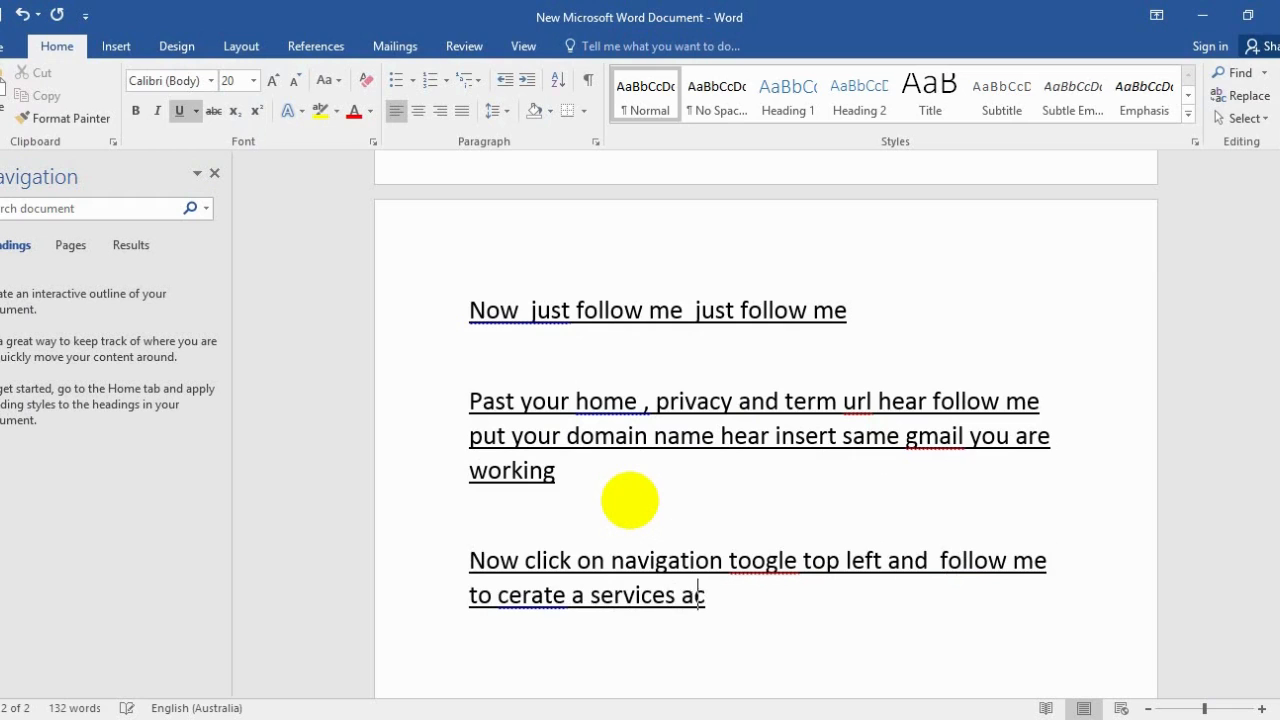
pyautogui.write('count')
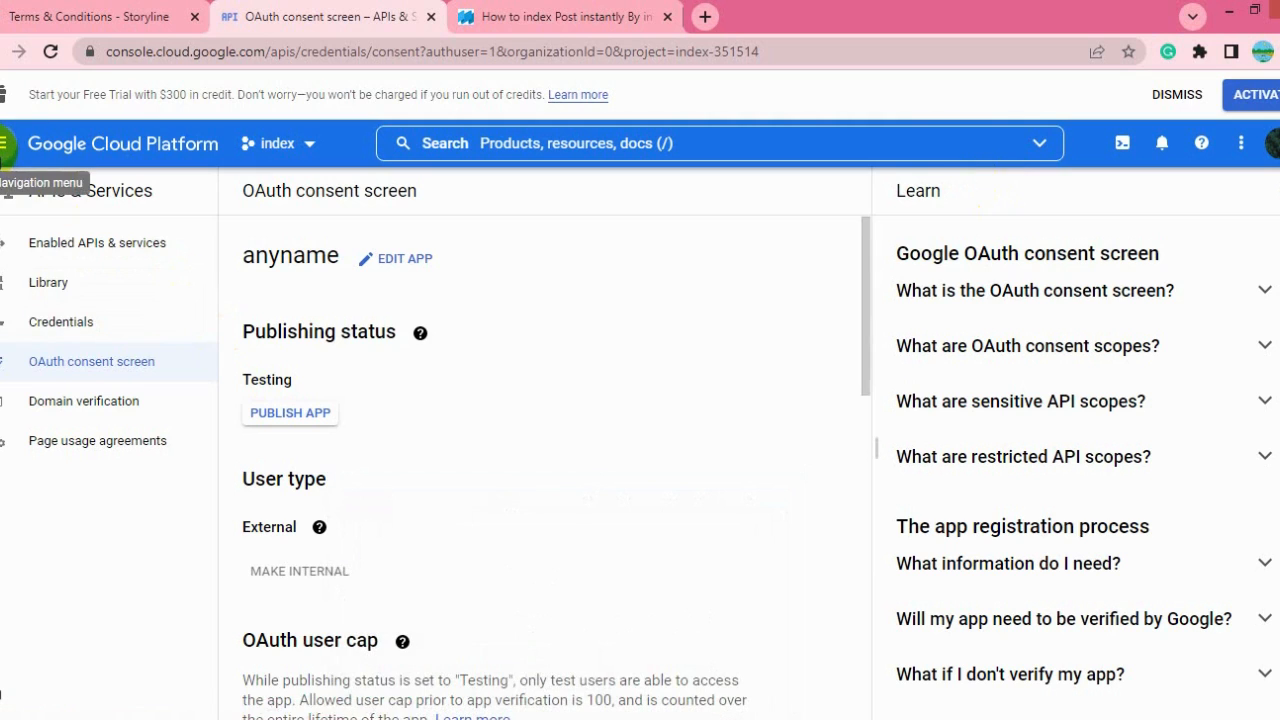
# - Go to IAM & Admin > Service Accounts for project 'index' via the navigation menu
pyautogui.click(4, 145)
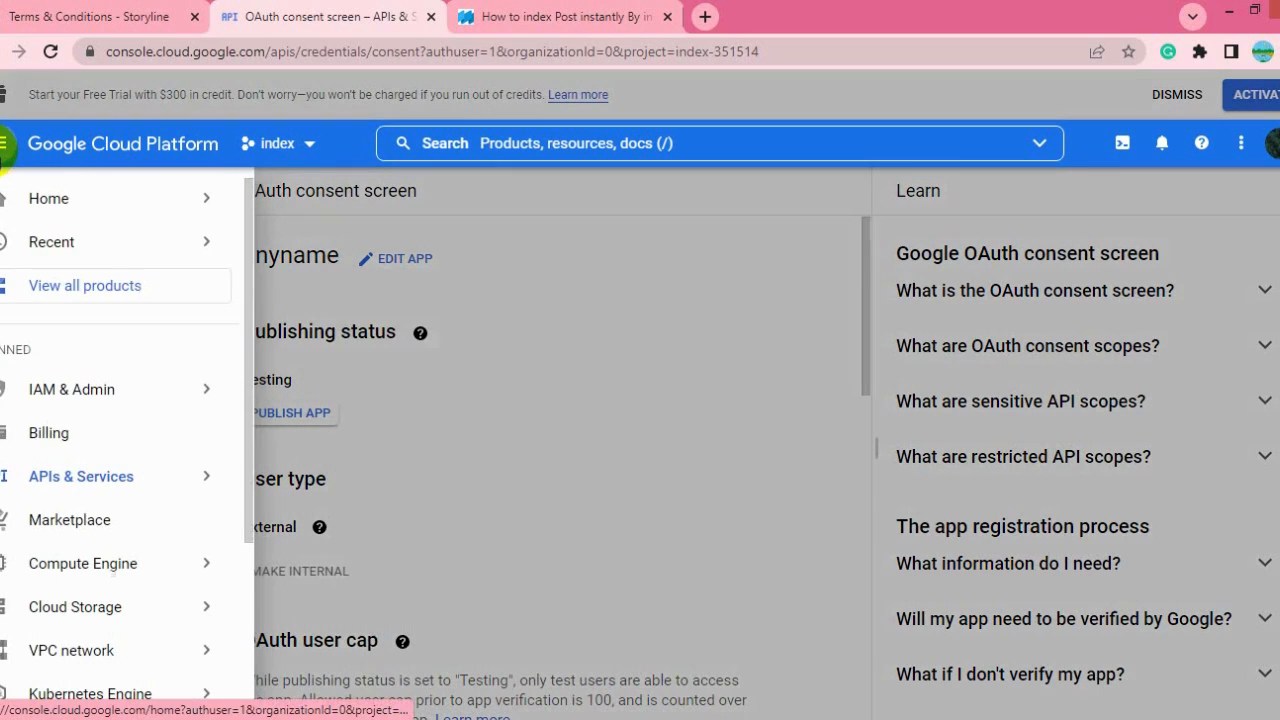
pyautogui.moveTo(80, 476)
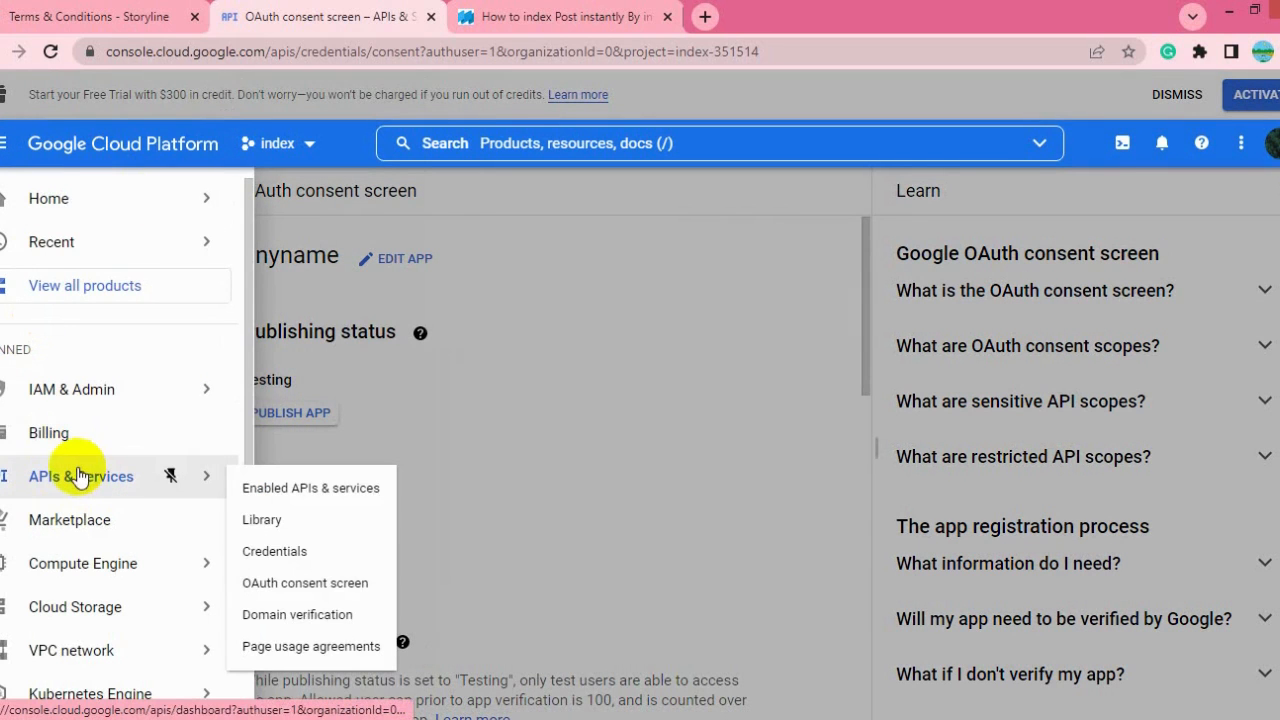
pyautogui.moveTo(90, 398)
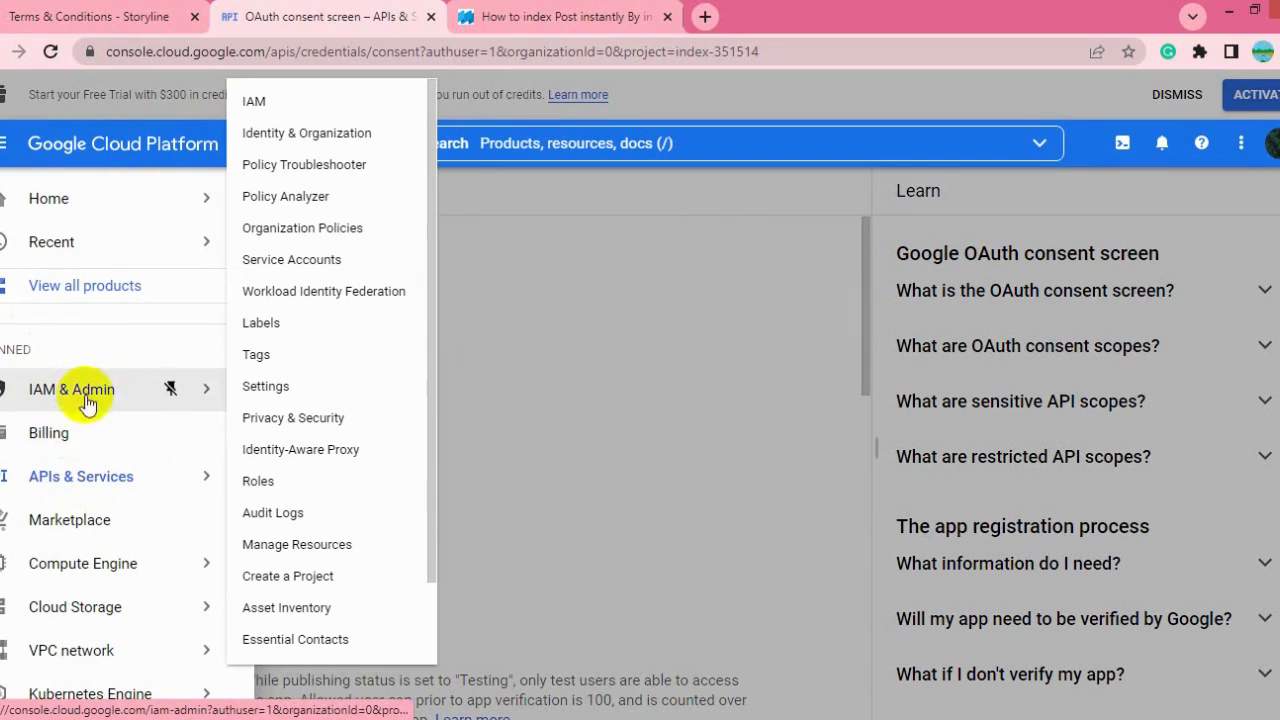
pyautogui.click(282, 261)
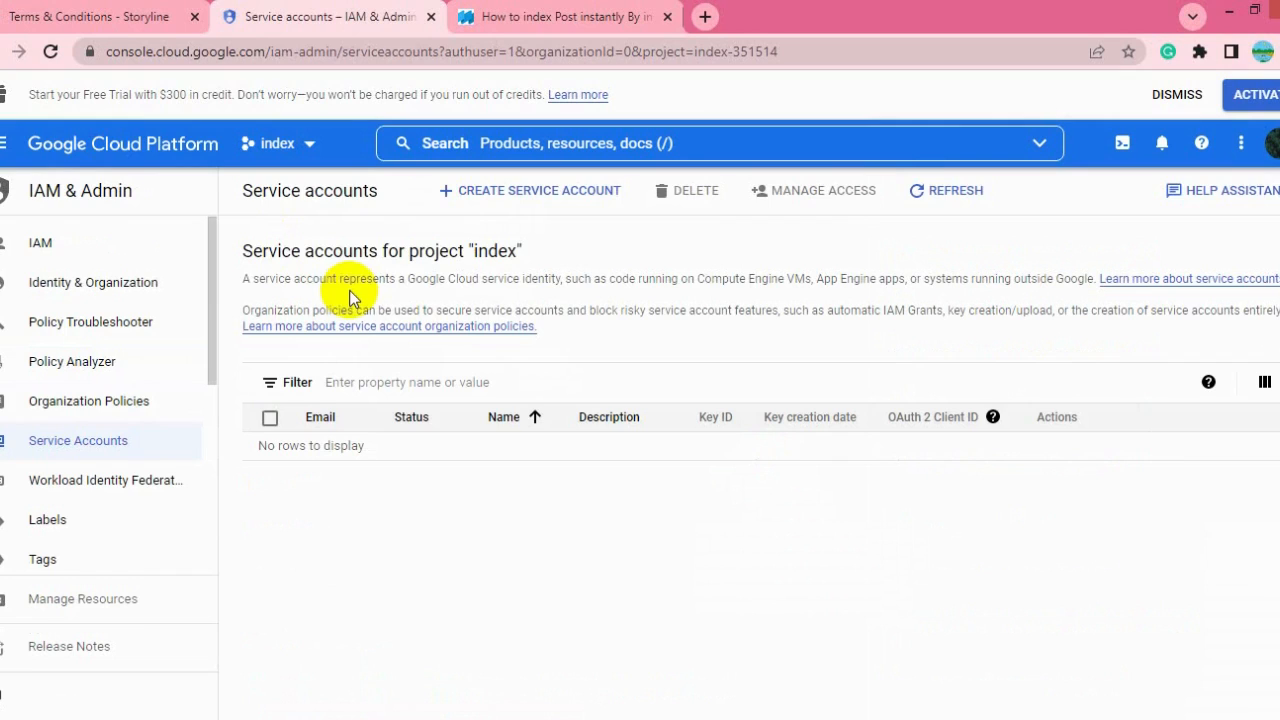
# - Start a new service account named anyname and create it
pyautogui.click(521, 197)
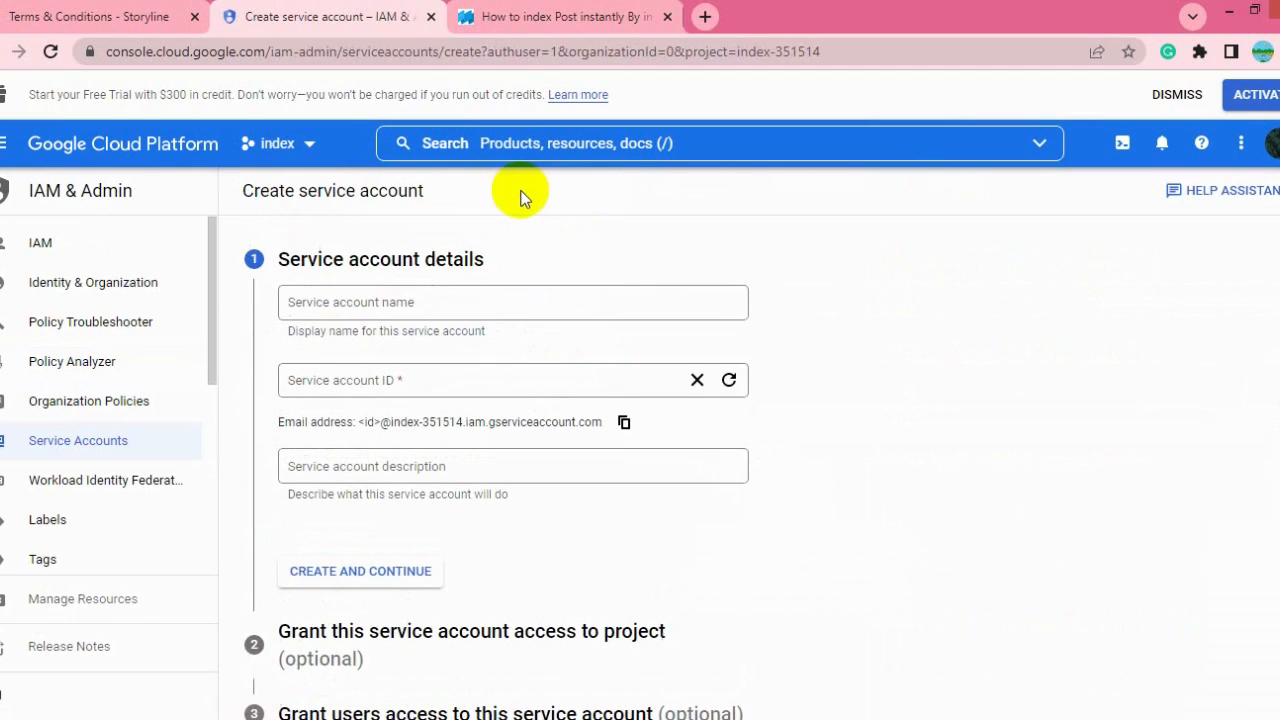
pyautogui.click(433, 305)
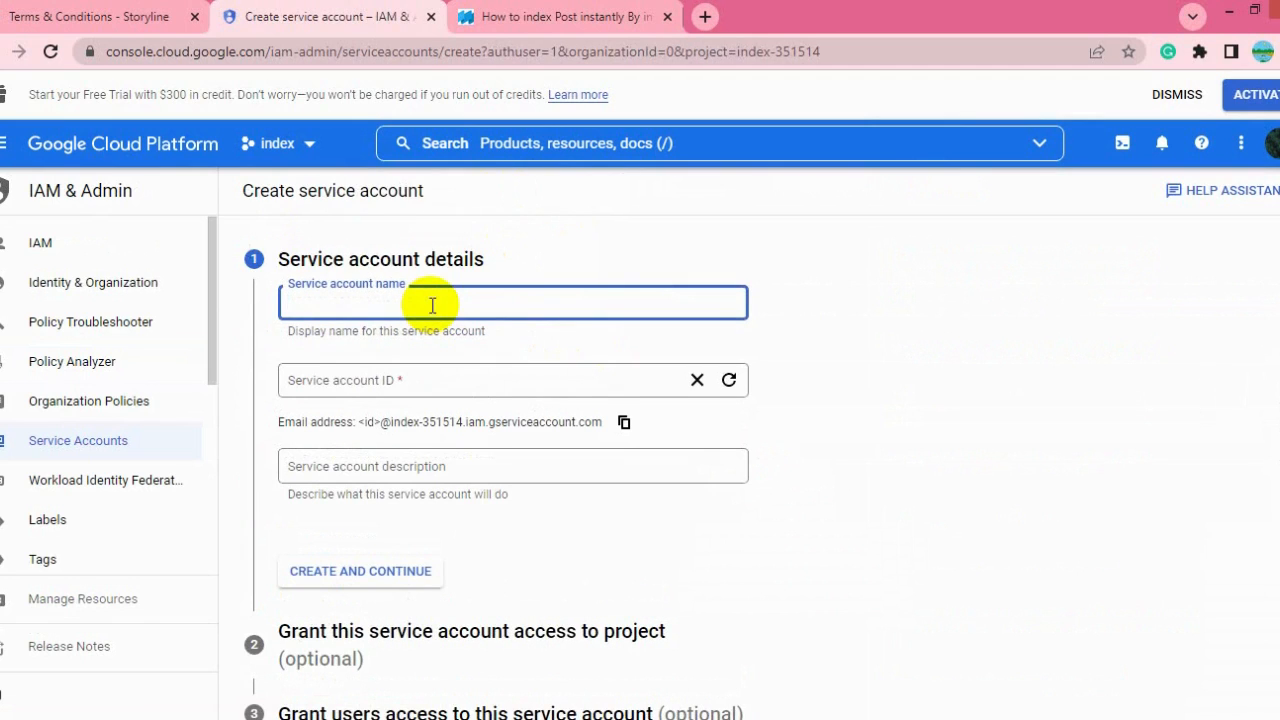
pyautogui.write('any')
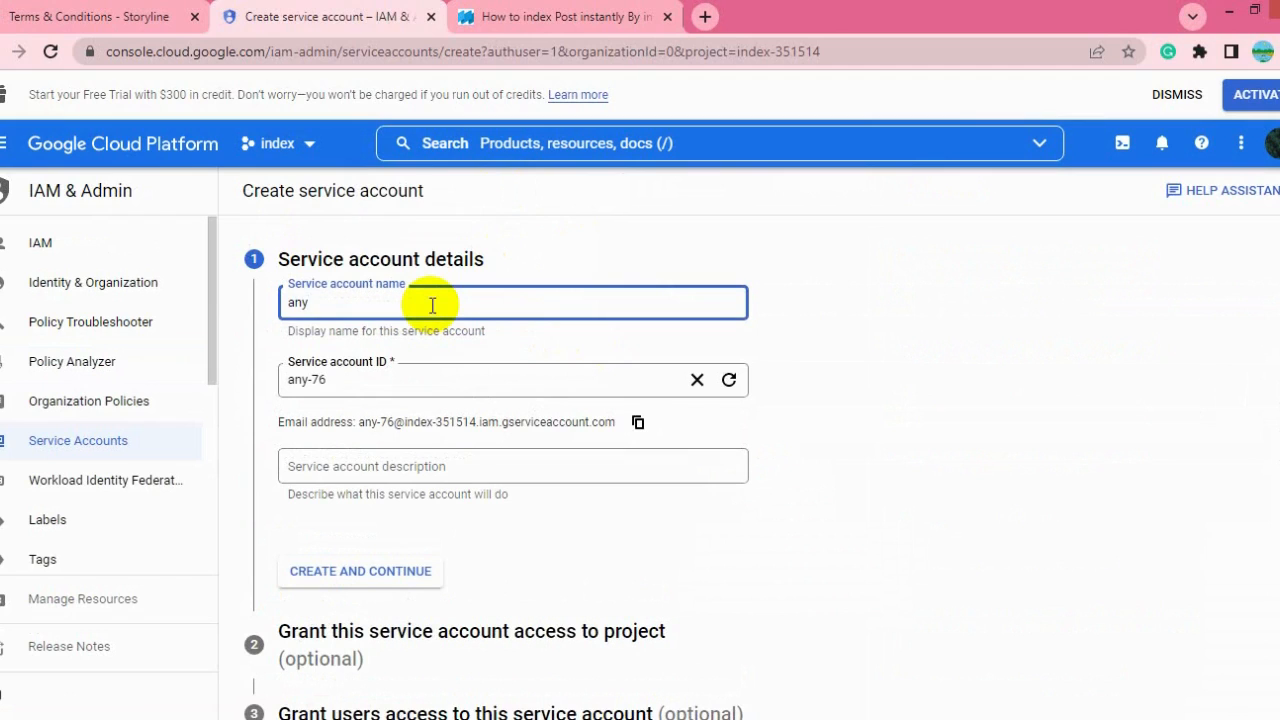
pyautogui.write('name')
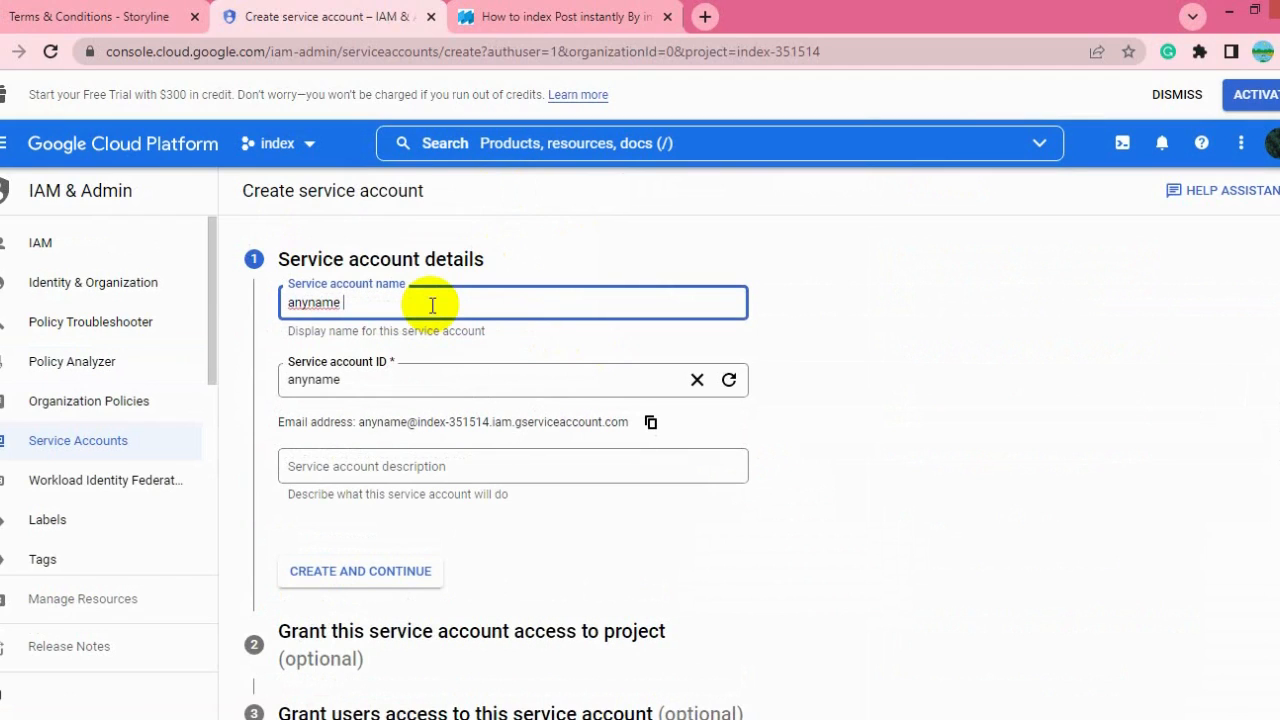
pyautogui.scroll(-1, 468, 439)
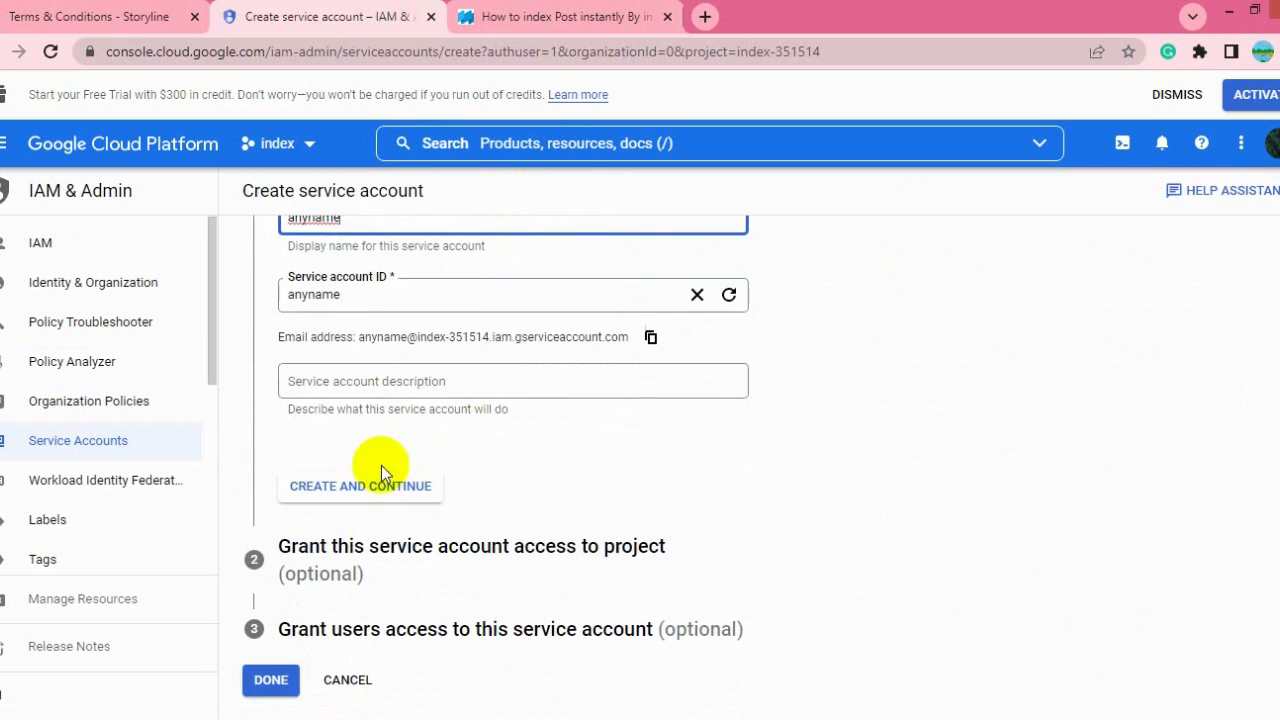
pyautogui.click(365, 486)
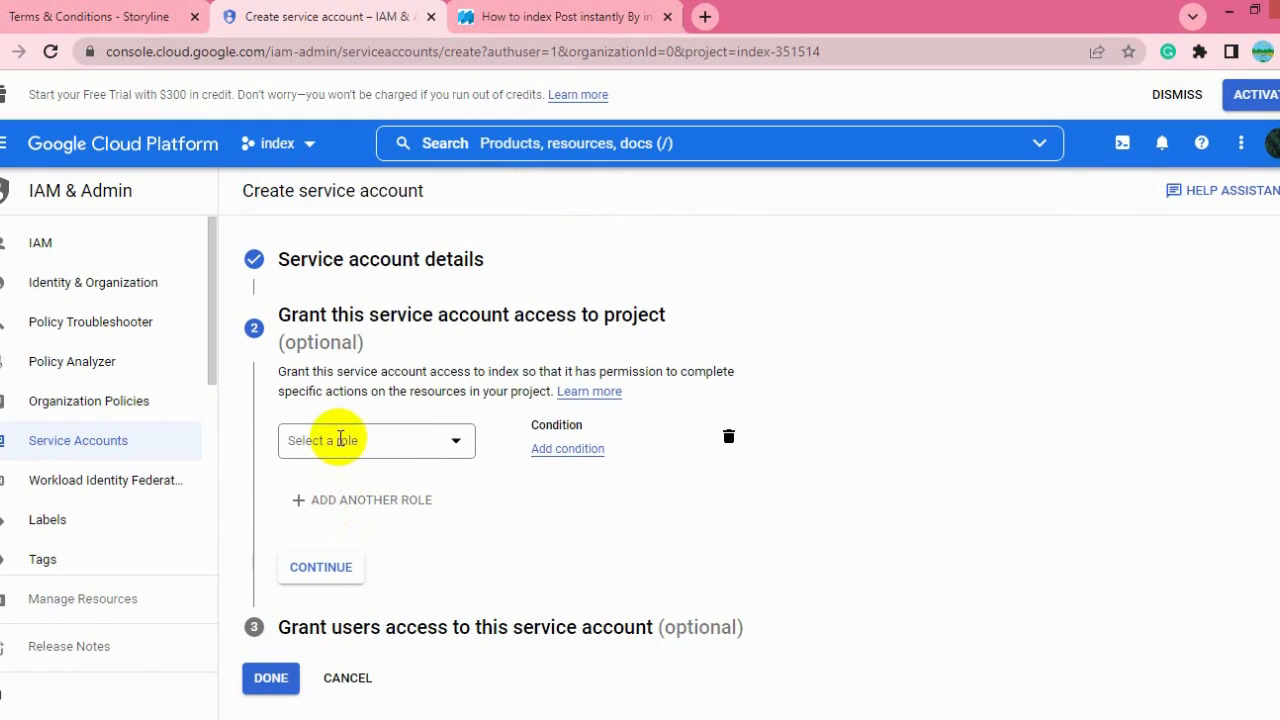
# - Grant the anyname service account the Owner role and finish
pyautogui.click(456, 440)
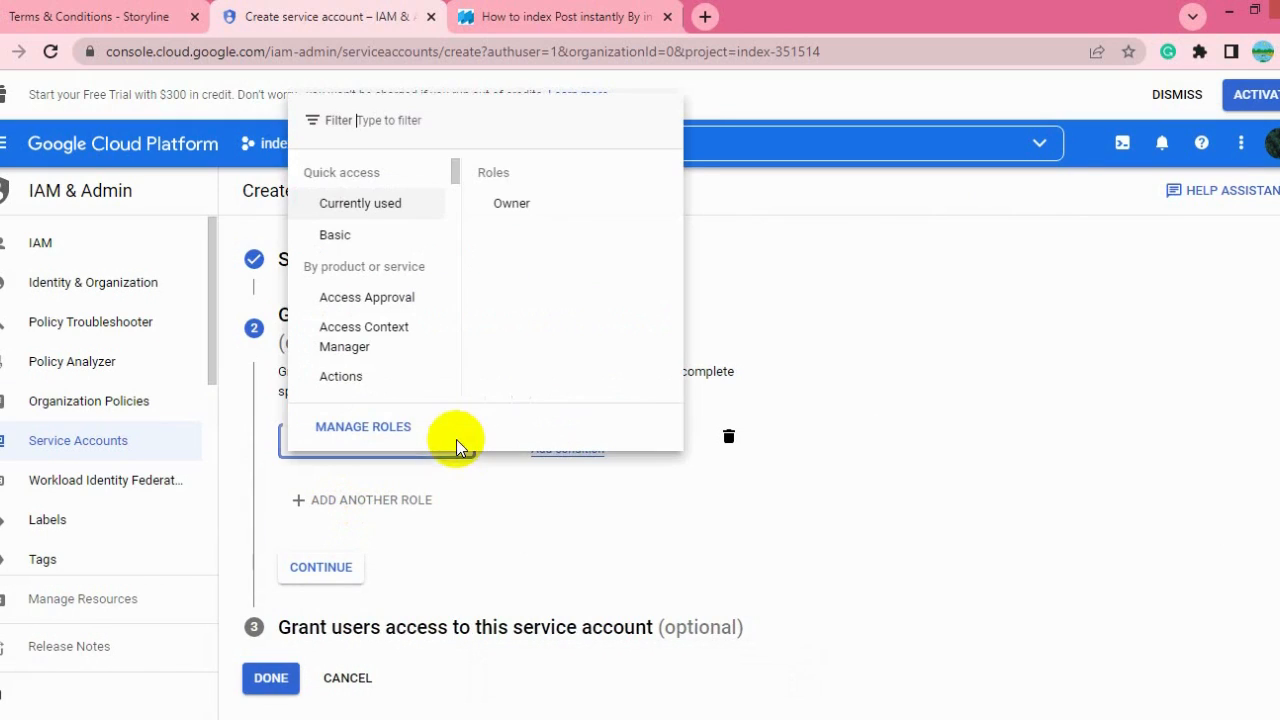
pyautogui.click(515, 205)
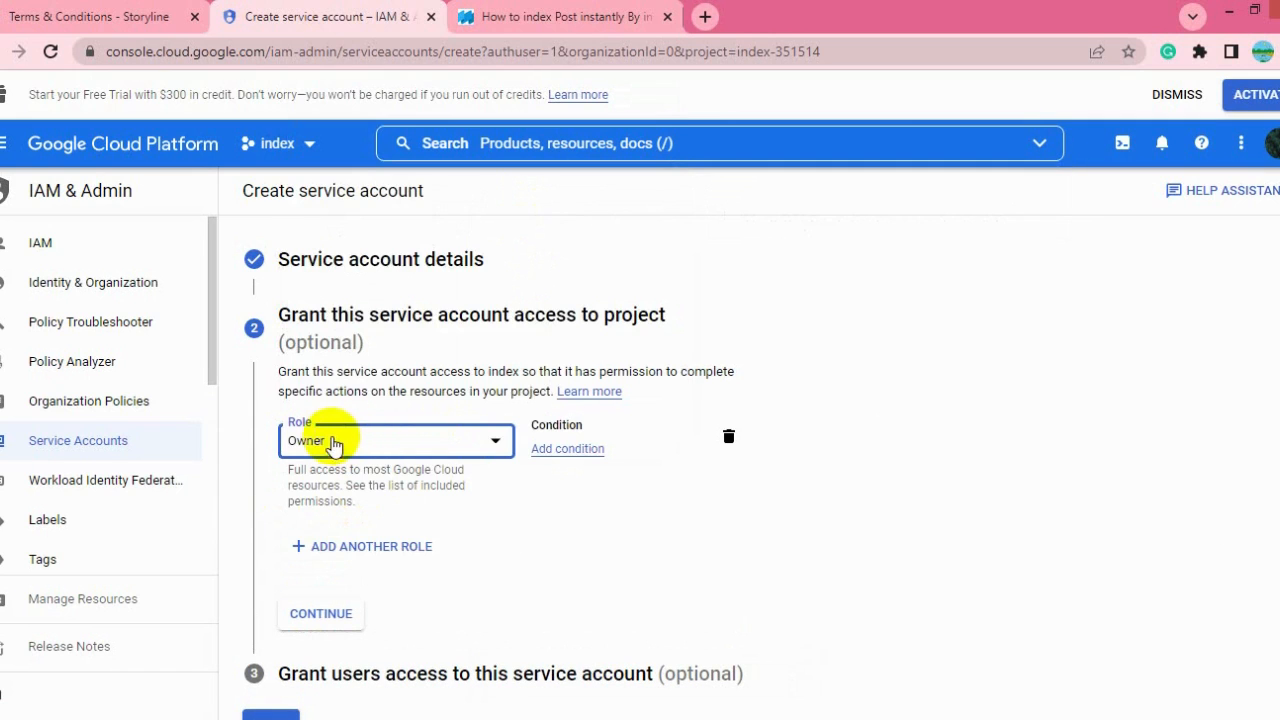
pyautogui.click(320, 569)
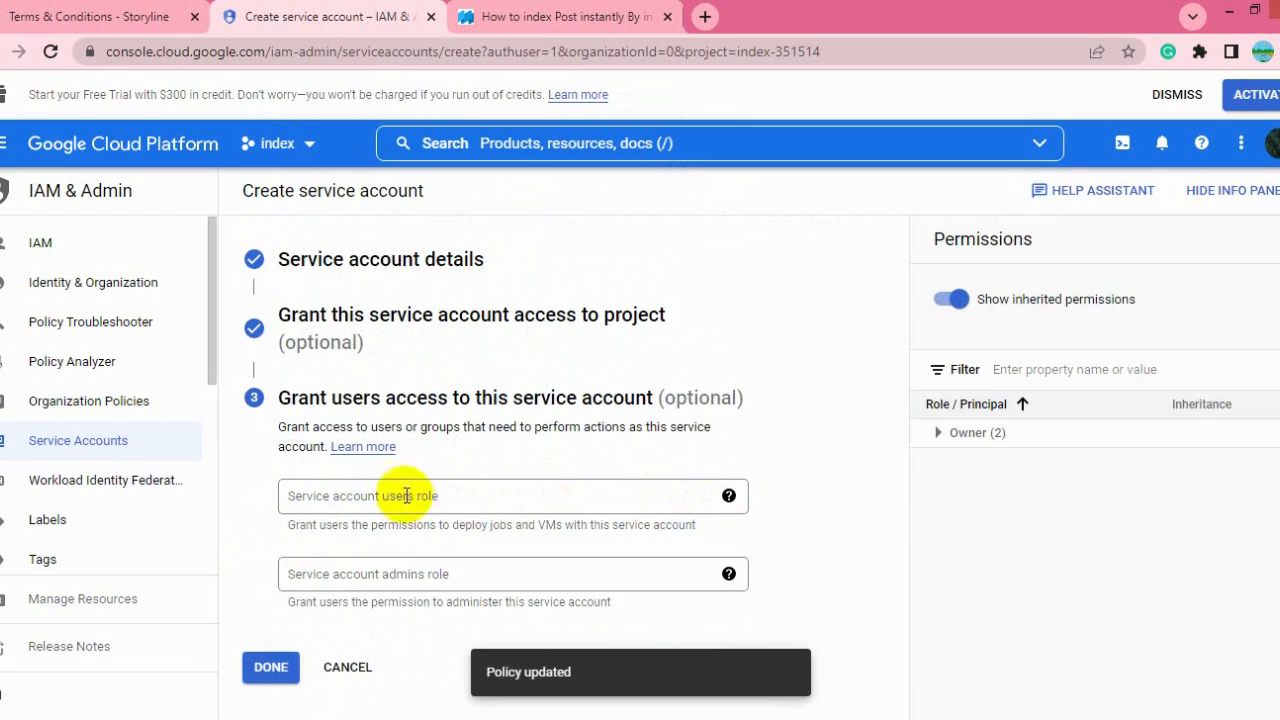
pyautogui.click(272, 666)
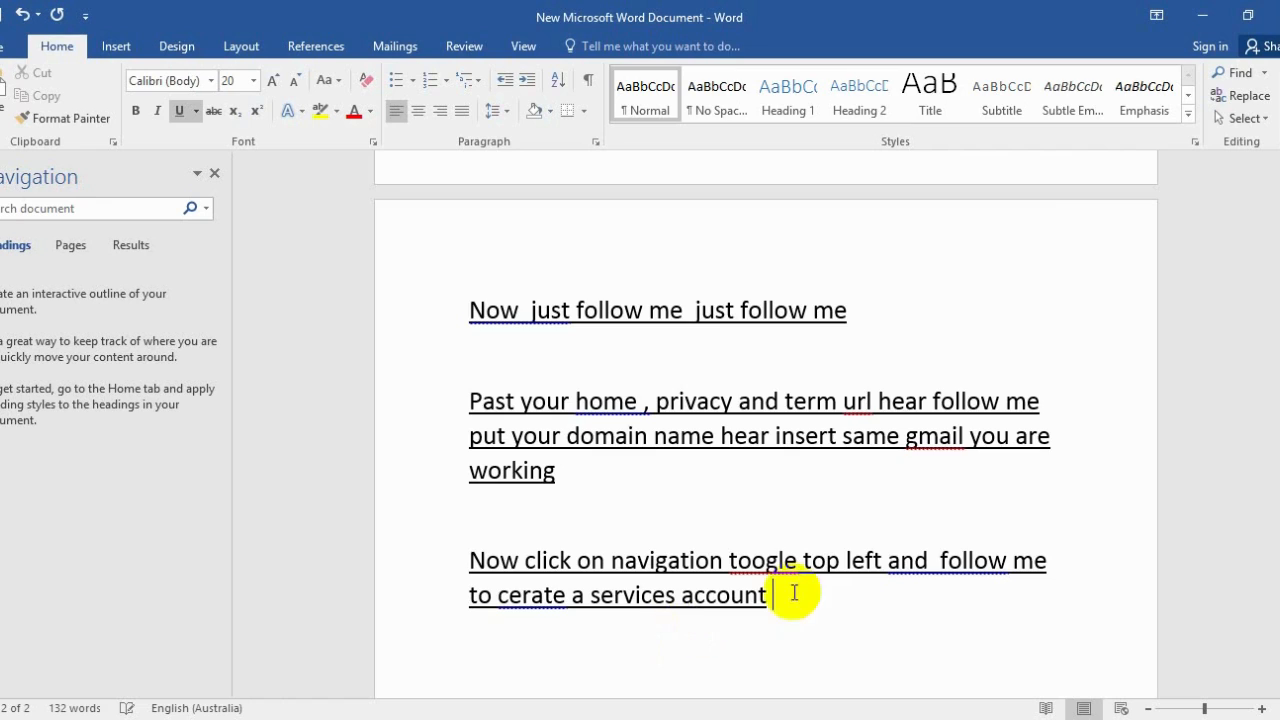
# - Add notes that the long gmail is obtained, the final stage follows, and to revisit wetechearn and click a link
pyautogui.scroll(-1, 857, 600)
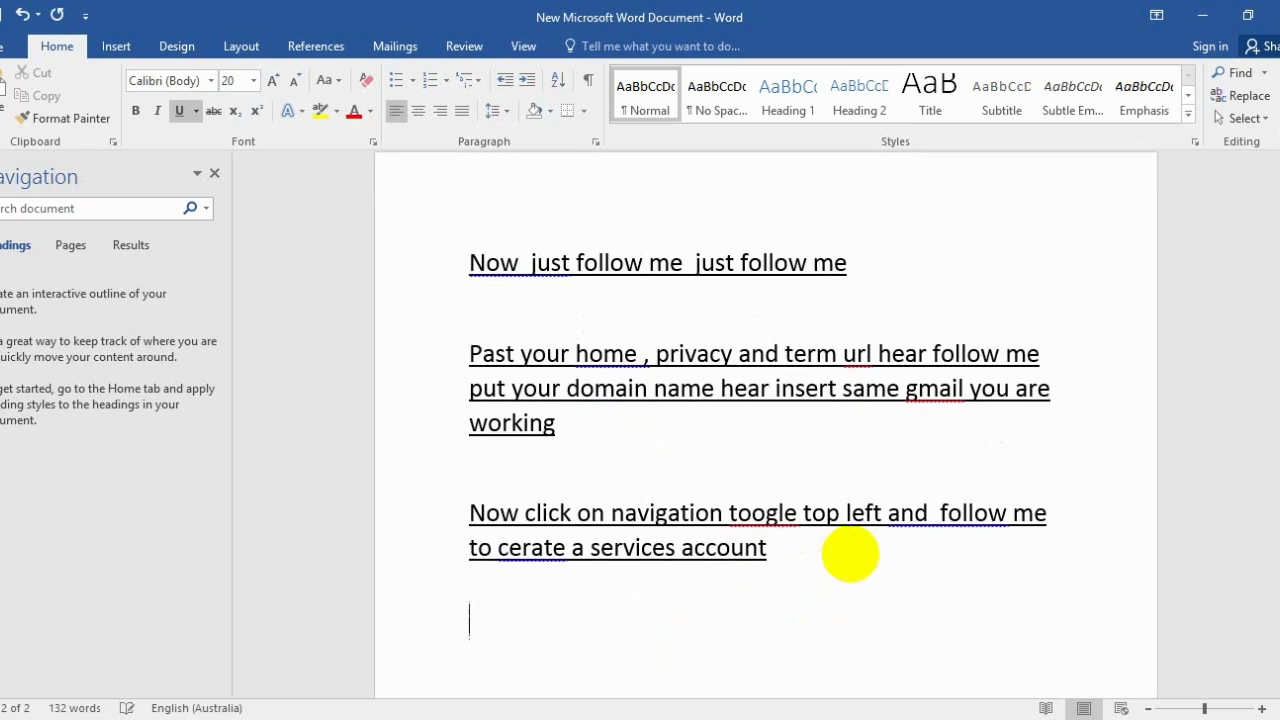
pyautogui.write('ow you got a')
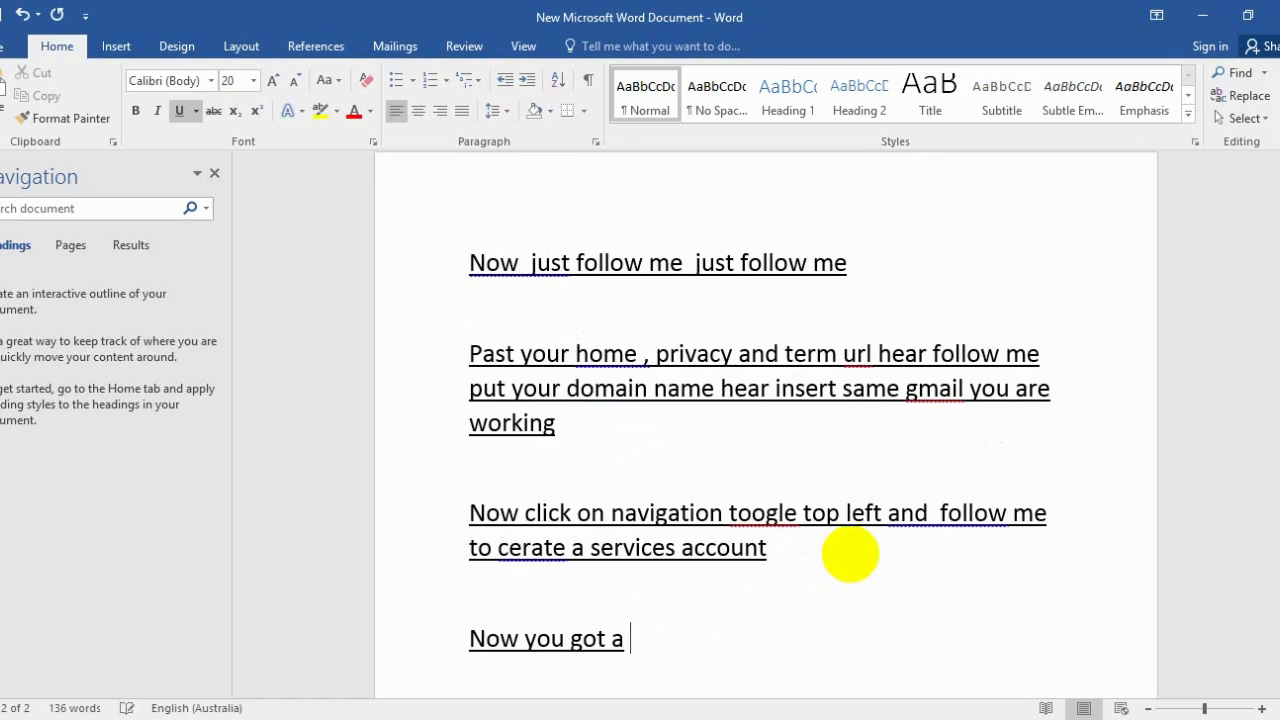
pyautogui.write(' long g')
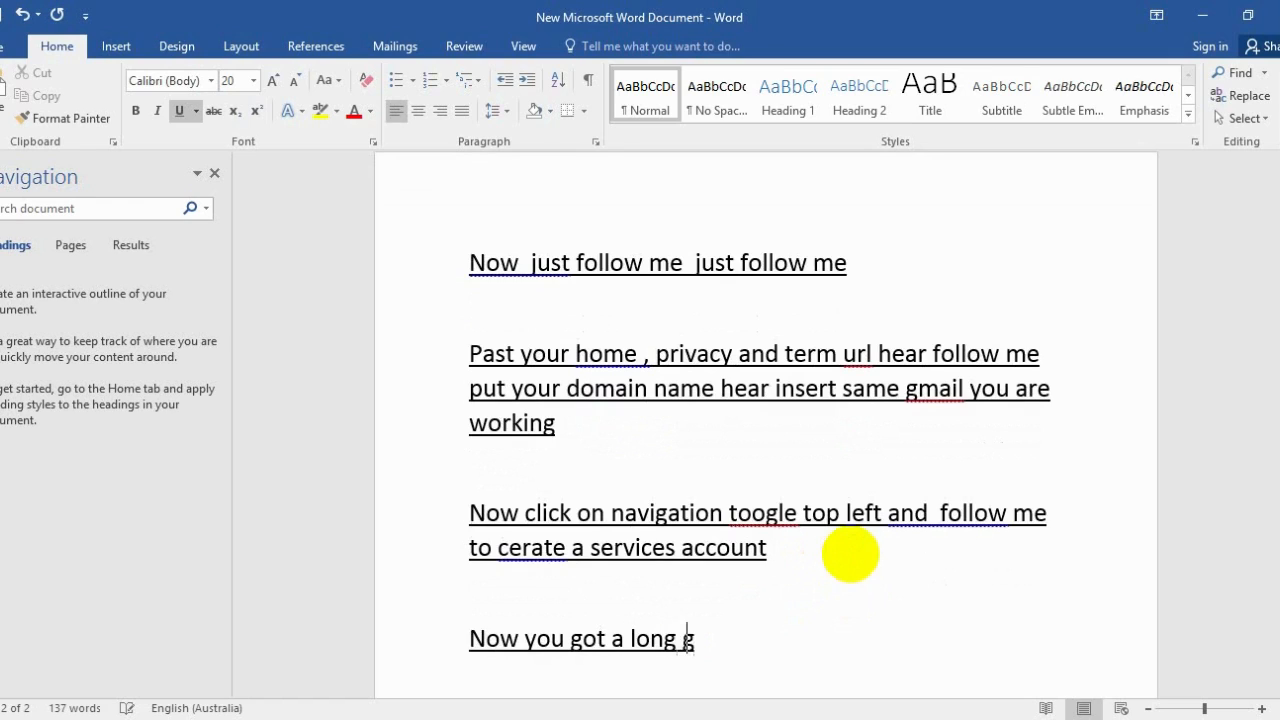
pyautogui.write('mail a')
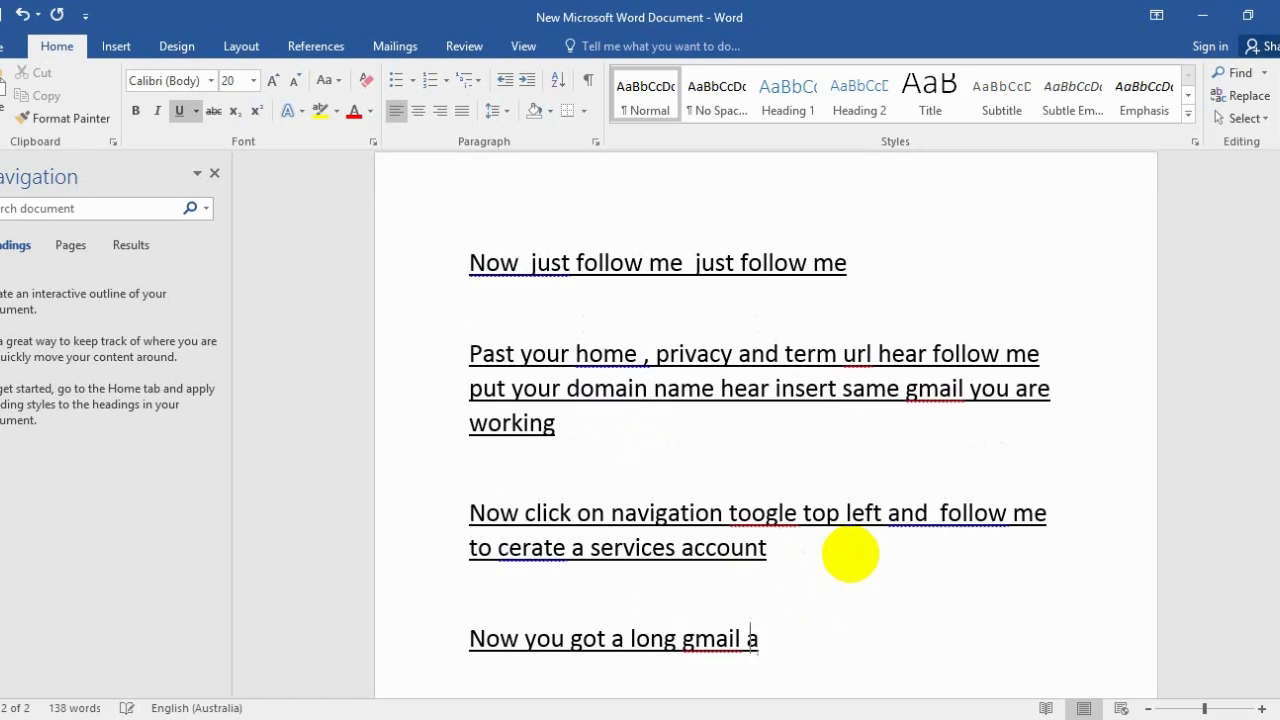
pyautogui.write('nd now the ')
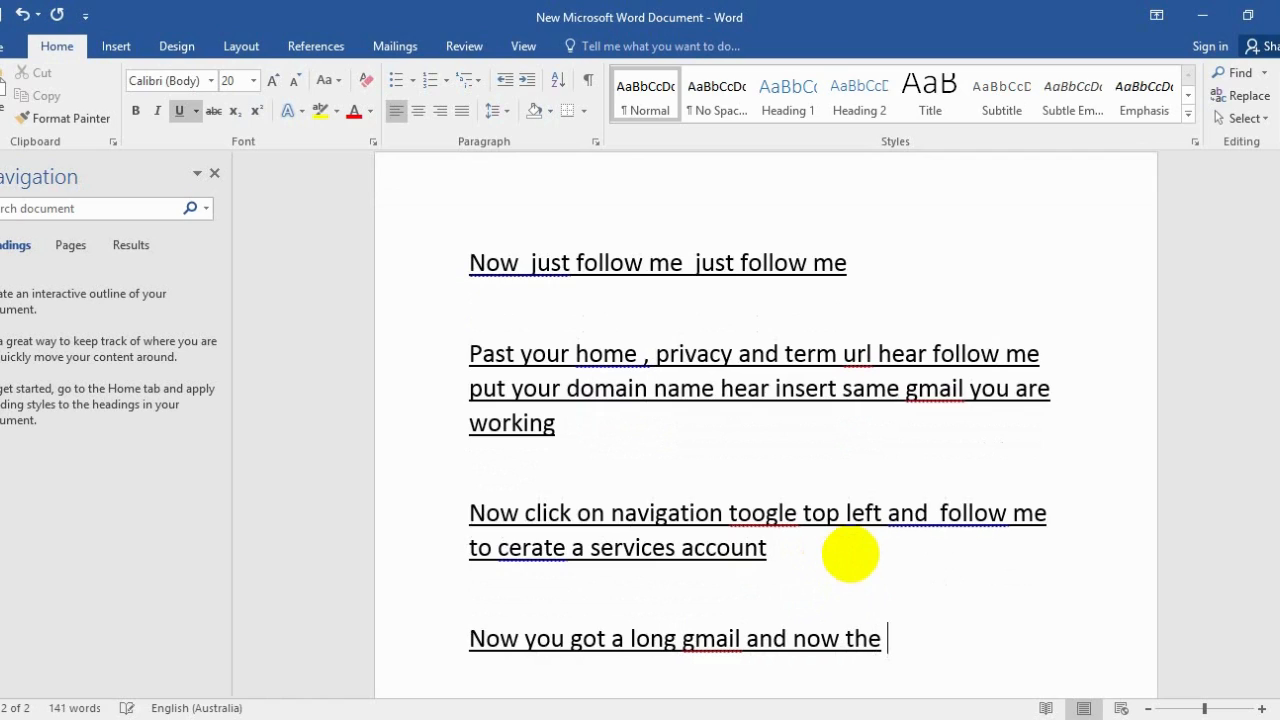
pyautogui.write('final ')
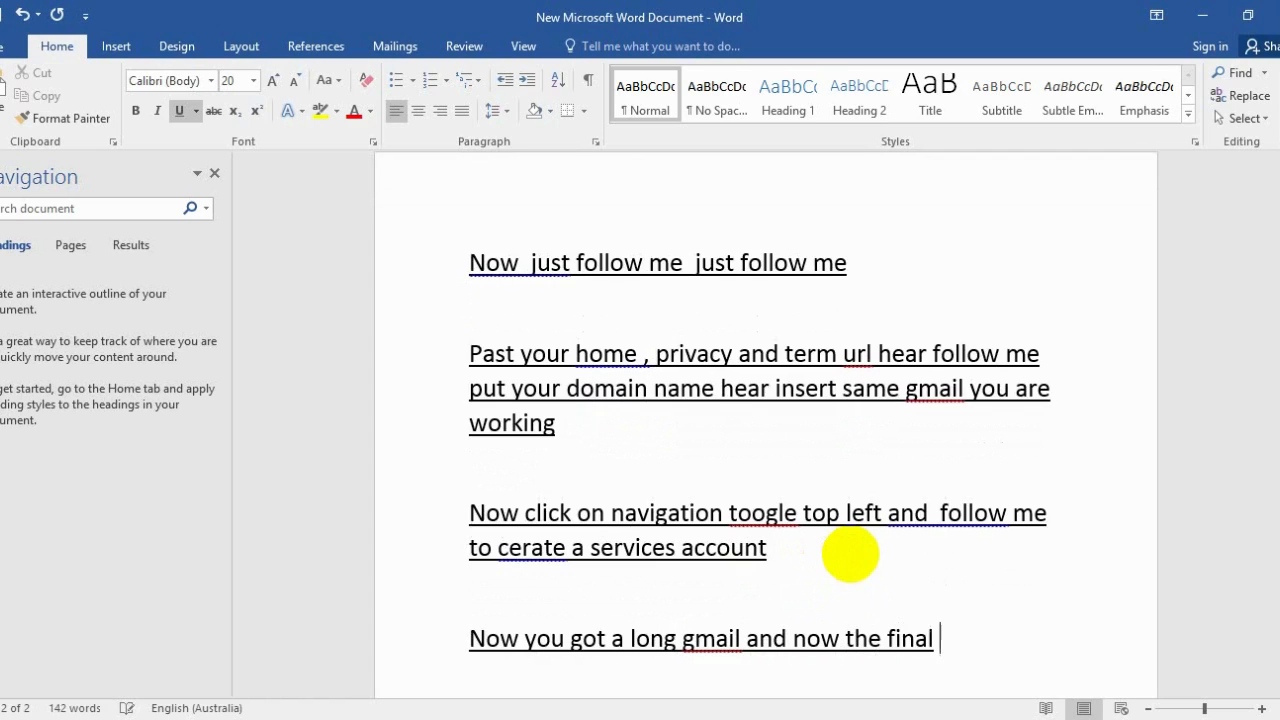
pyautogui.write('stage')
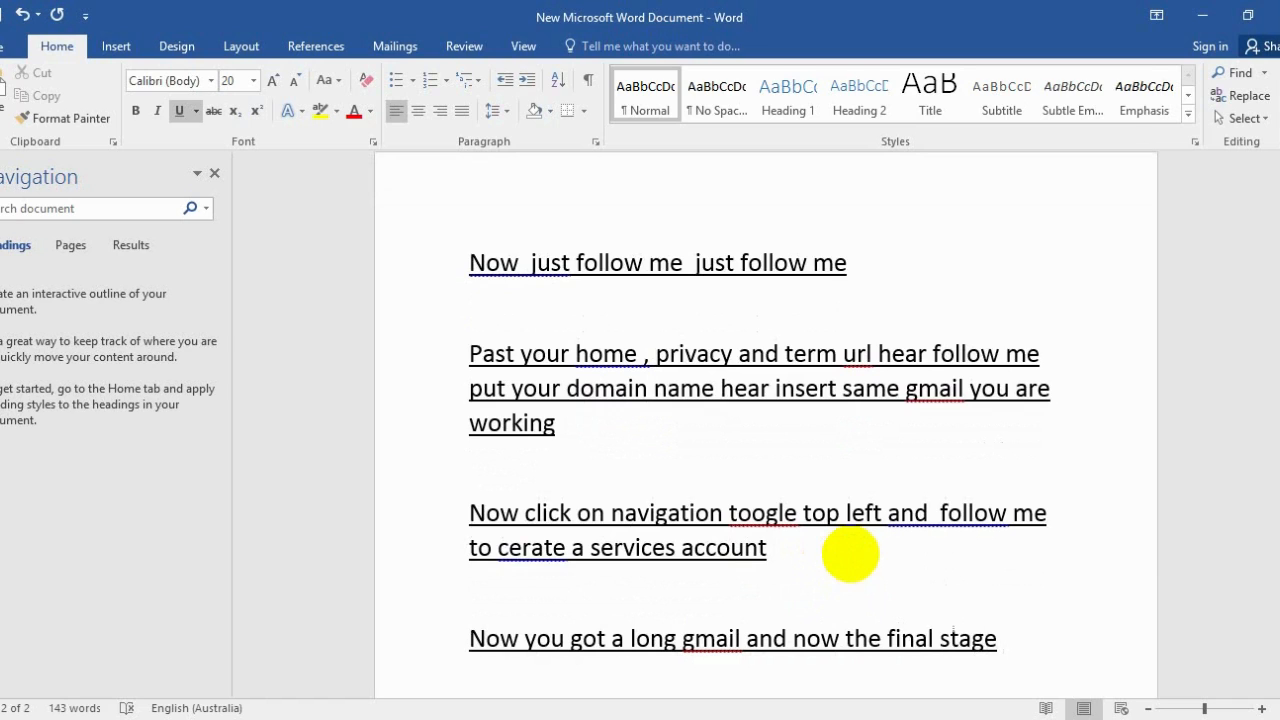
pyautogui.write(' is  follow me')
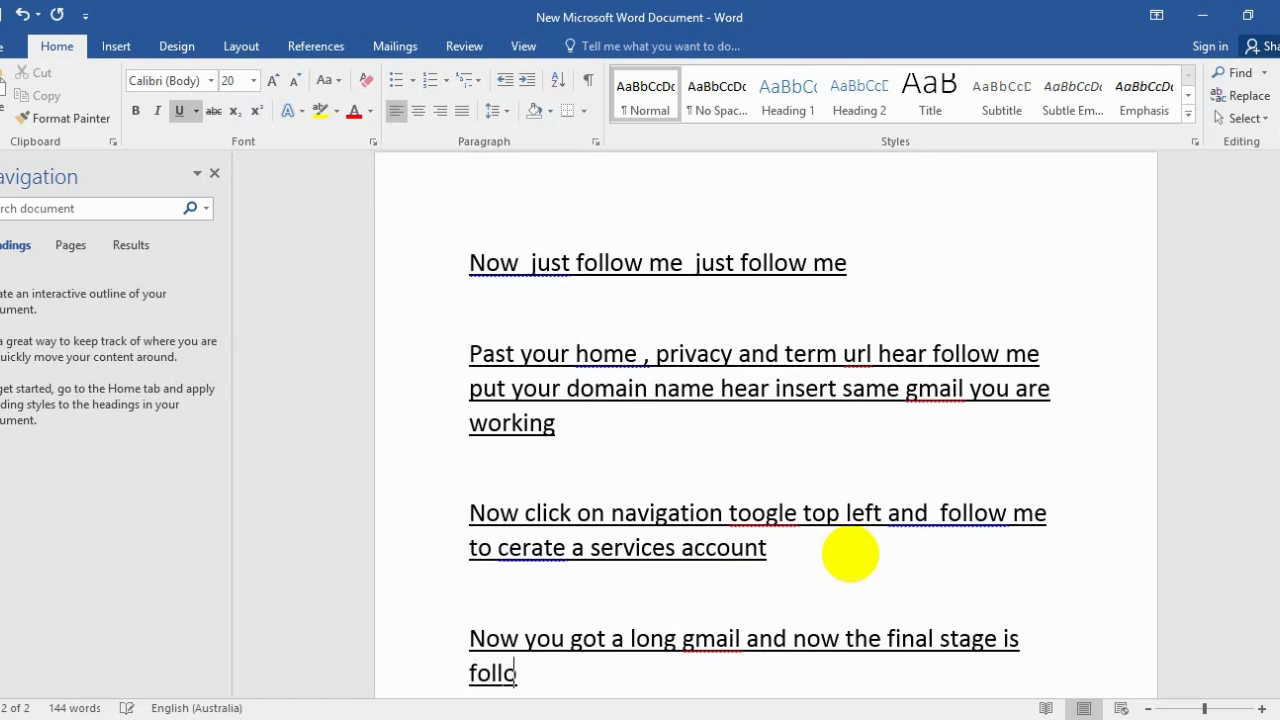
pyautogui.click(1204, 18)
pyautogui.click(551, 12)
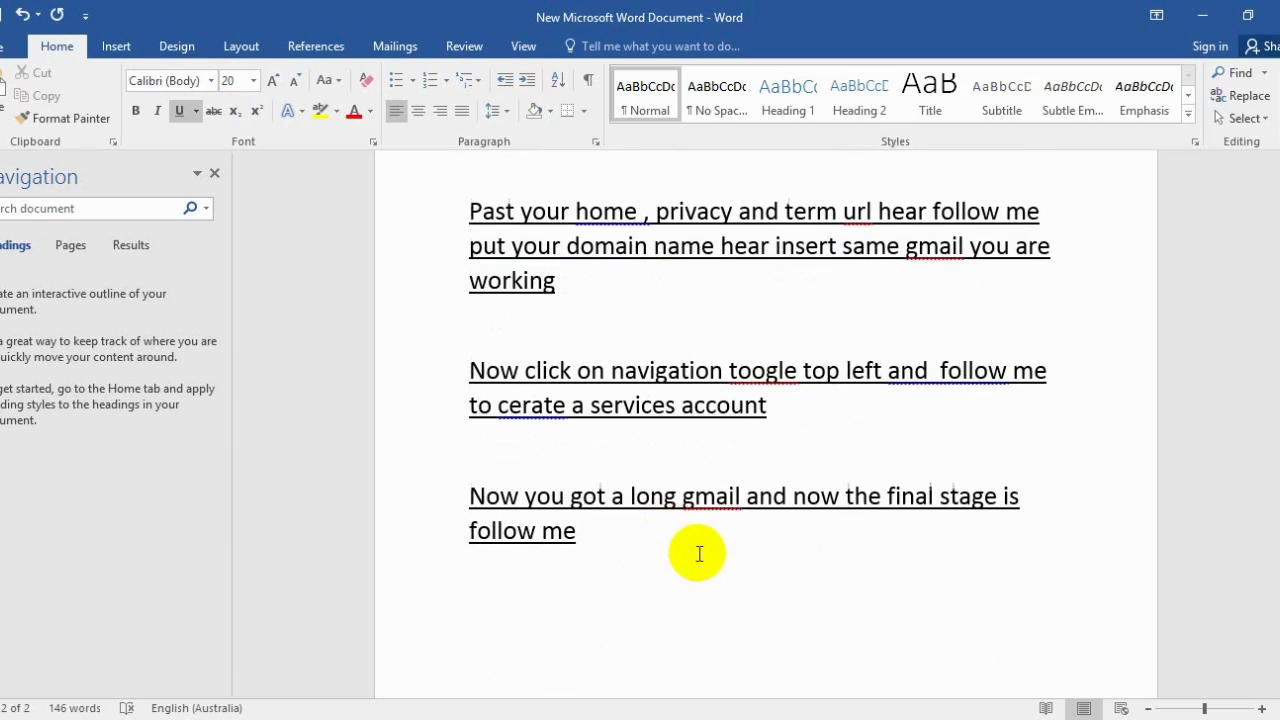
pyautogui.press('Return')
pyautogui.press('Return')
pyautogui.write('go to wetech')
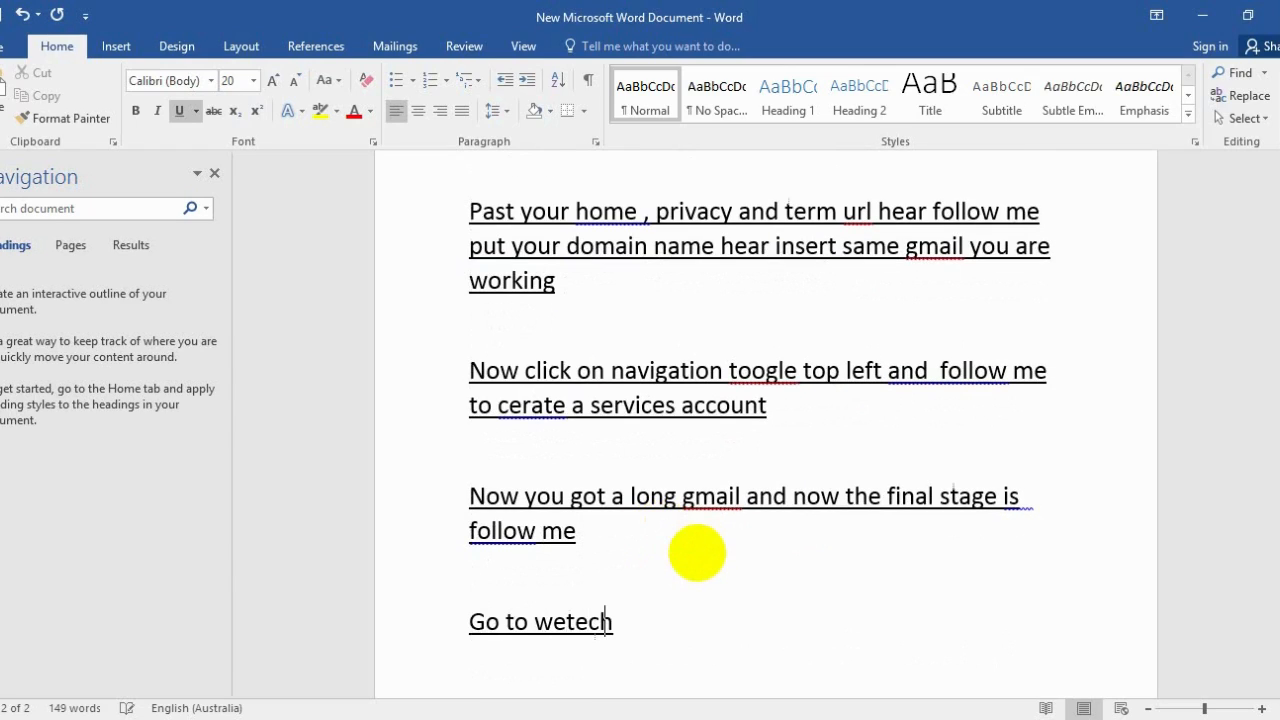
pyautogui.write('earn site ')
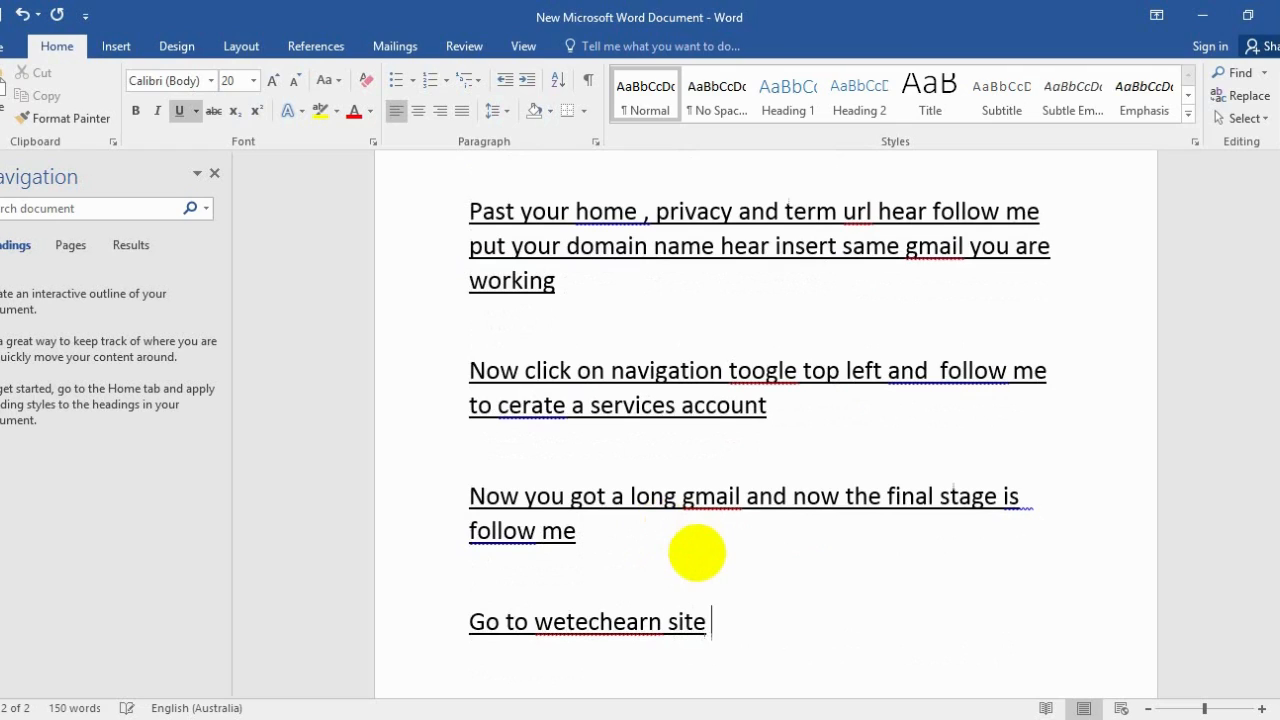
pyautogui.write('again')
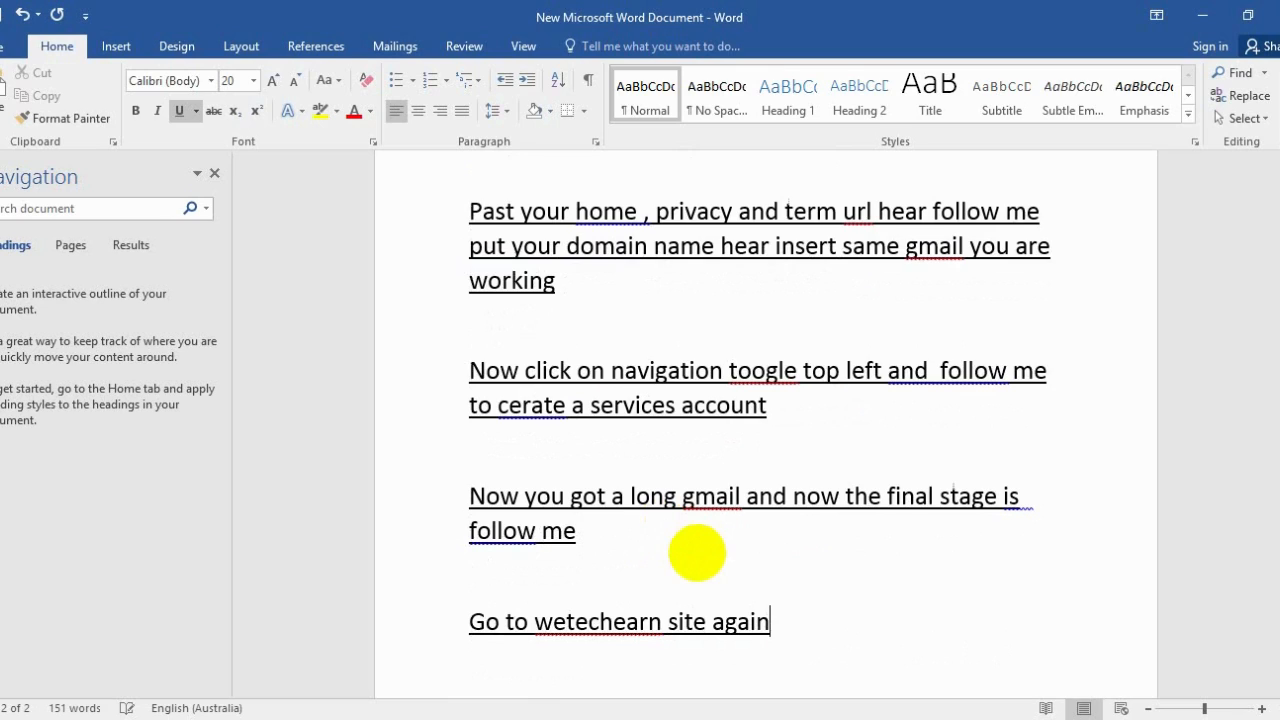
pyautogui.write(' and click')
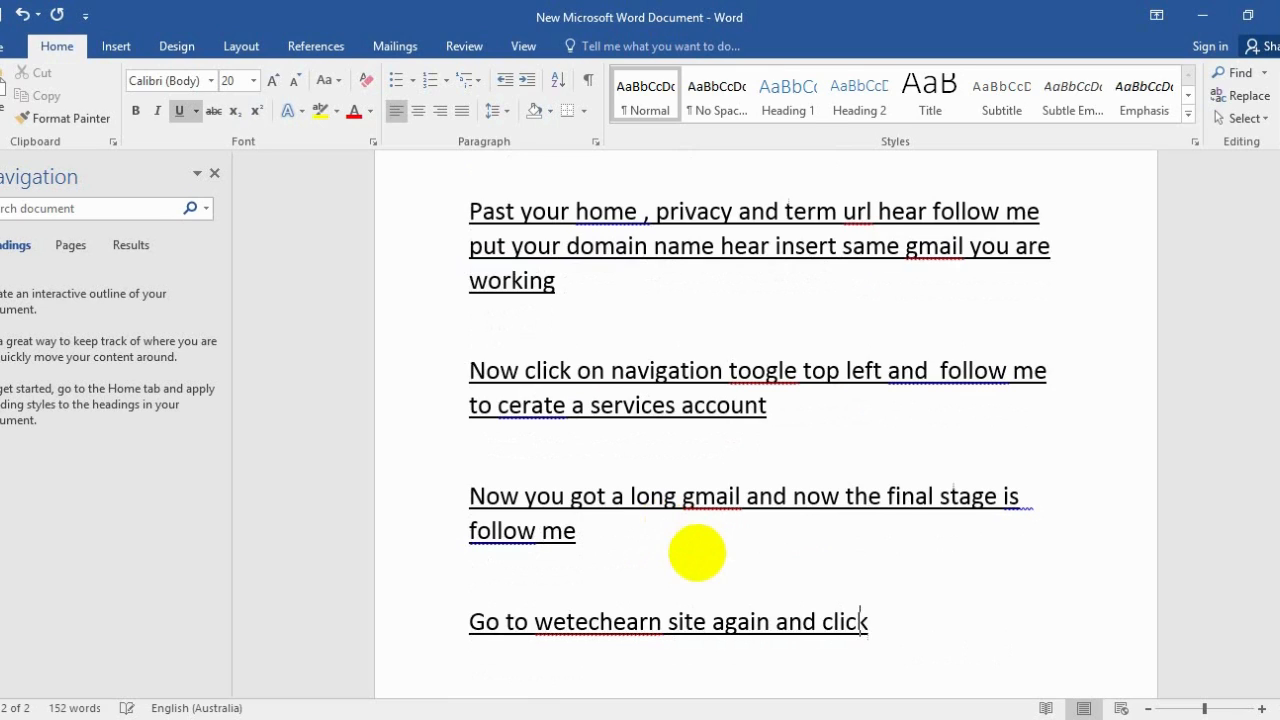
pyautogui.write(' a link ')
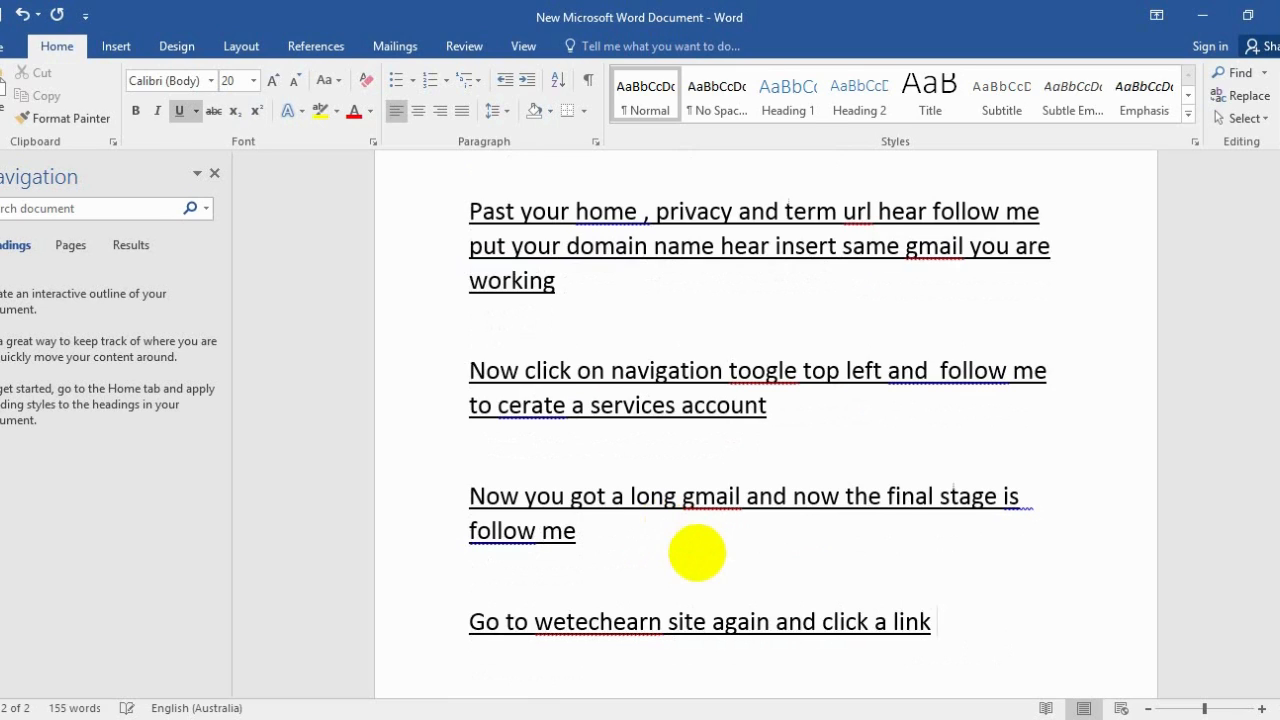
pyautogui.write('as Iike me')
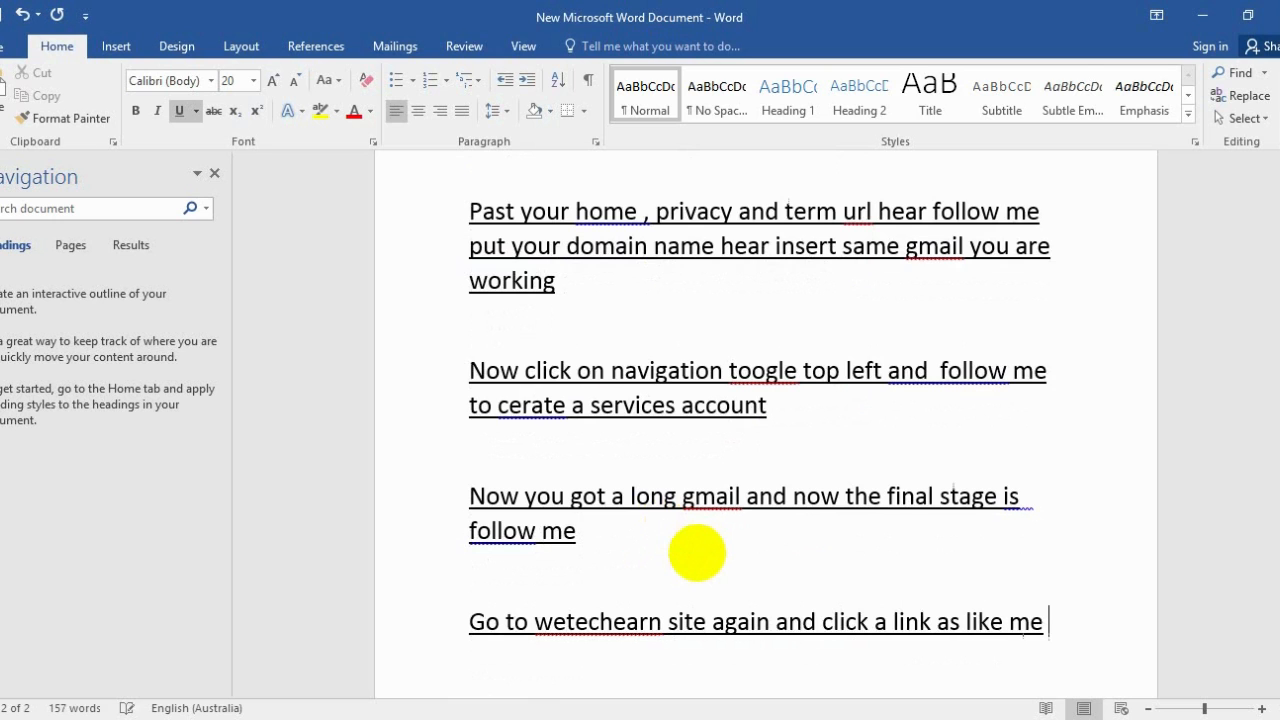
# - Scroll the wetechearn instant-indexing article down to section 7, Set Up The Plugin
pyautogui.click(1200, 14)
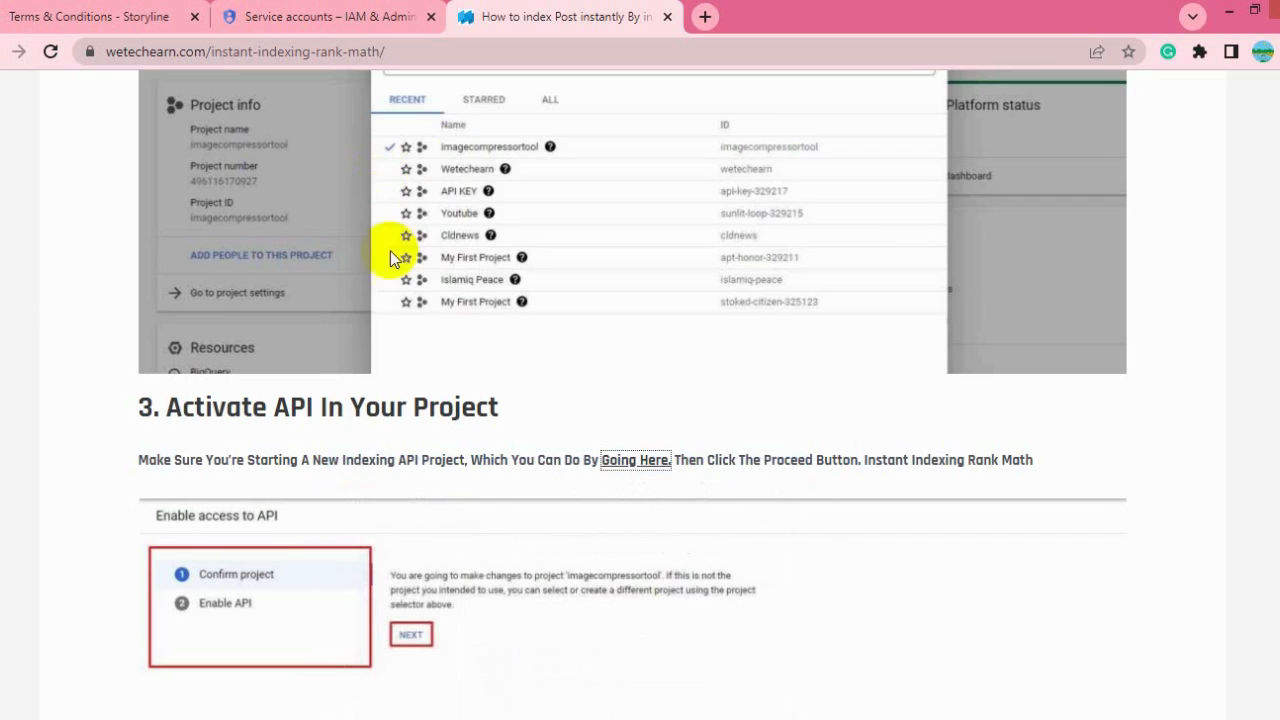
pyautogui.scroll(-15, 335, 360)
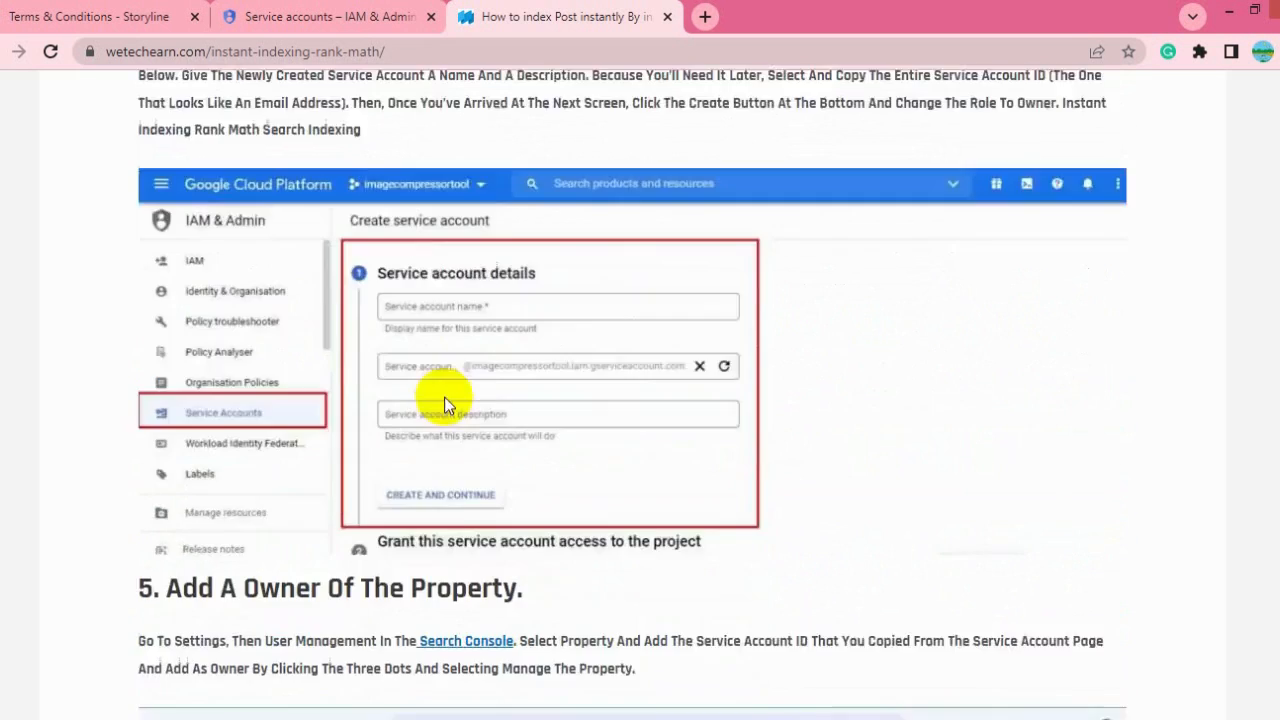
pyautogui.scroll(-8, 490, 360)
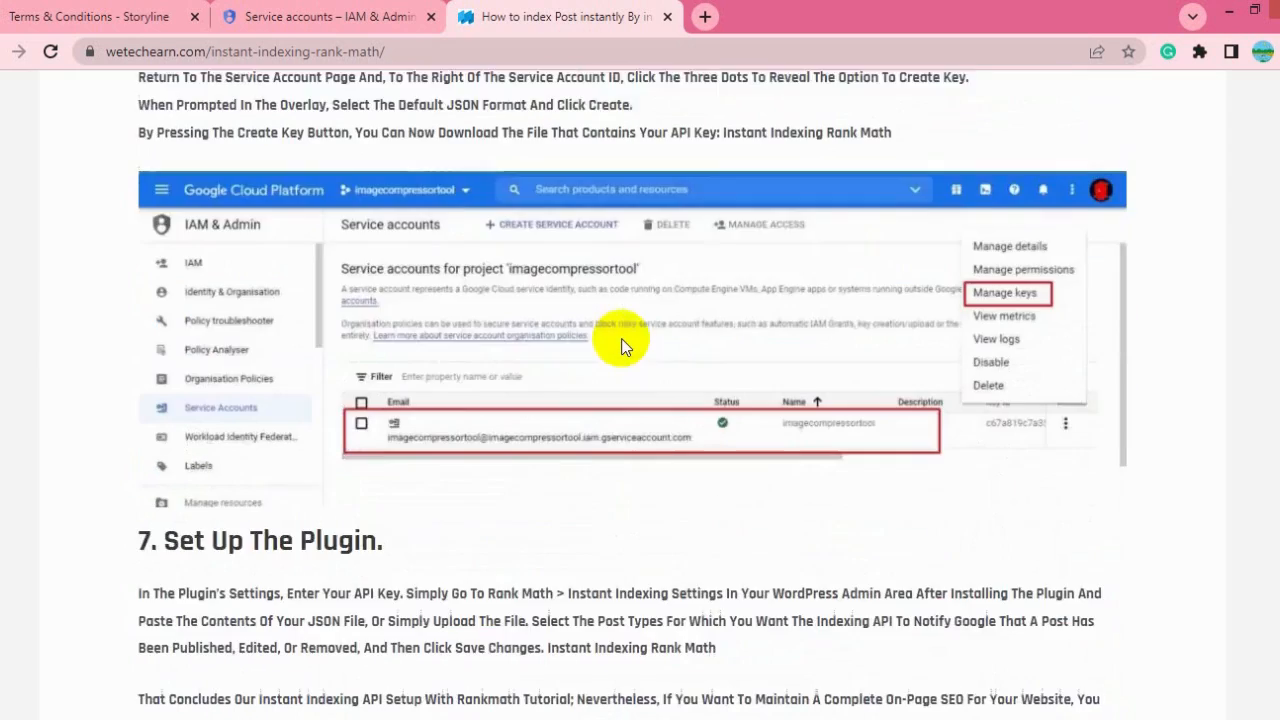
pyautogui.scroll(6, 620, 345)
pyautogui.scroll(-8, 700, 335)
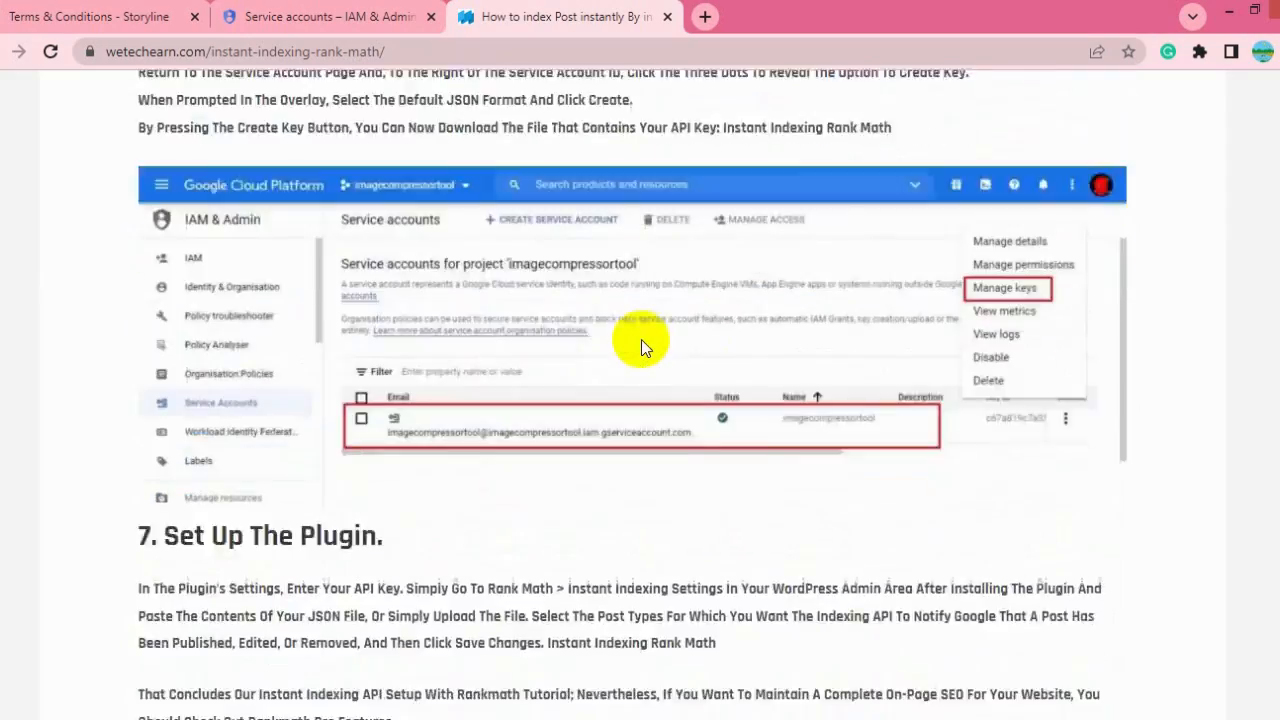
pyautogui.scroll(-5, 640, 340)
pyautogui.scroll(6, 640, 337)
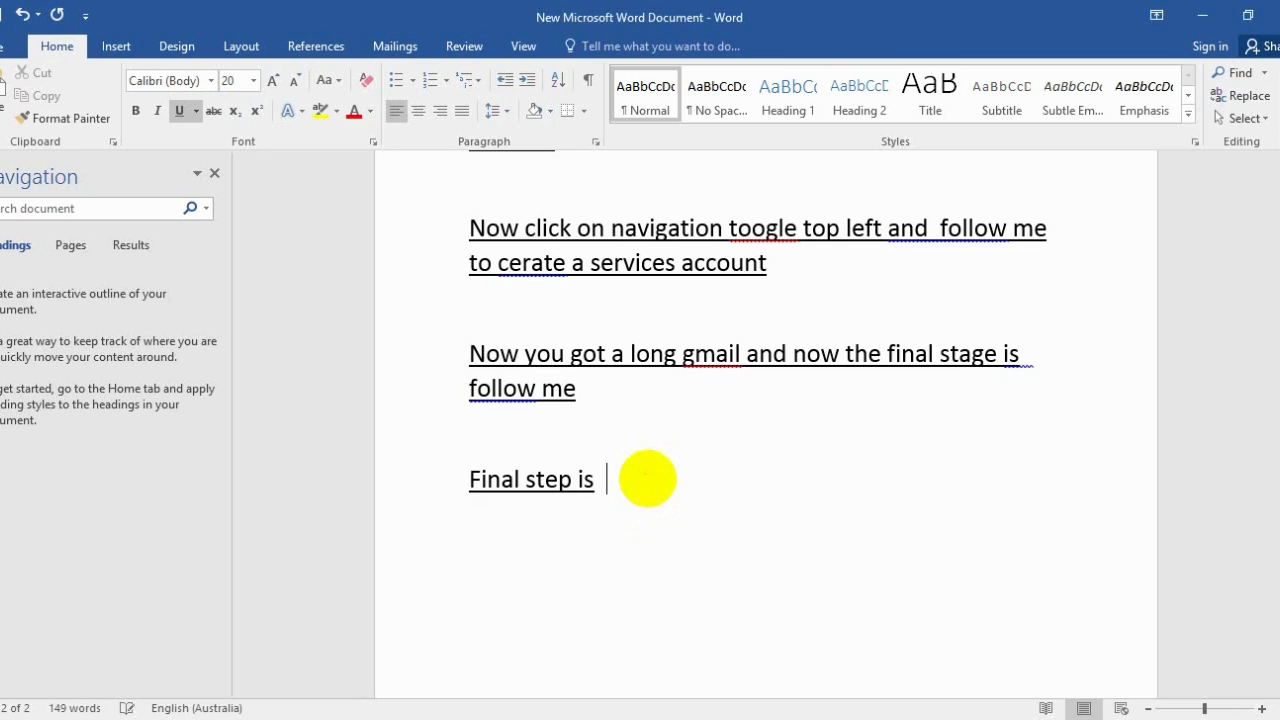
# - Complete the final step as 'go to google and search webamaster verification', then minimise Word
pyautogui.write('go to')
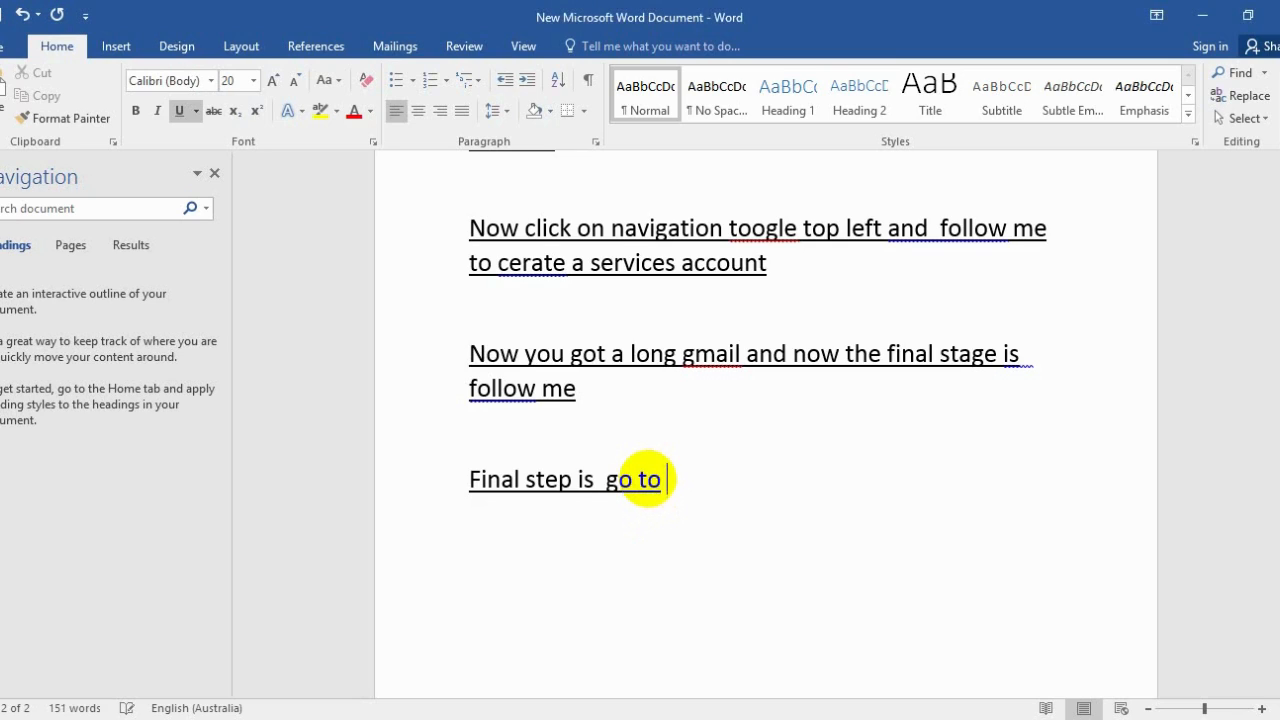
pyautogui.write(' google and s')
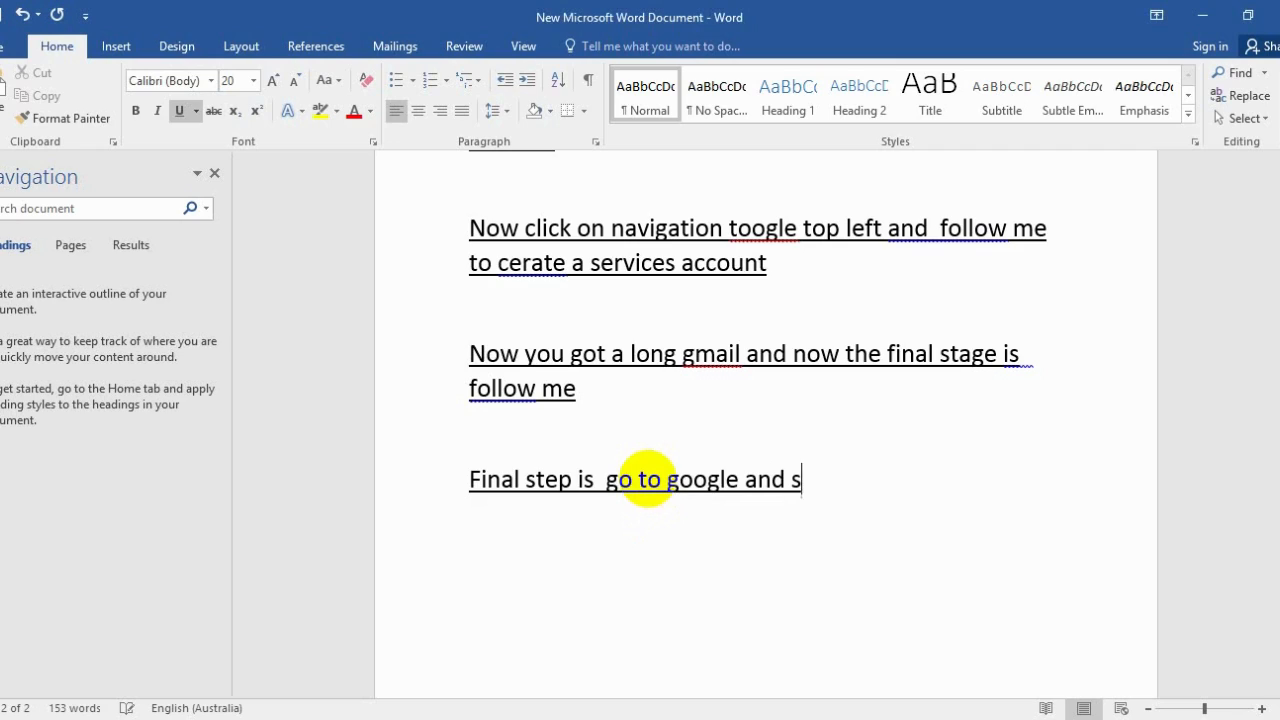
pyautogui.write('earch we')
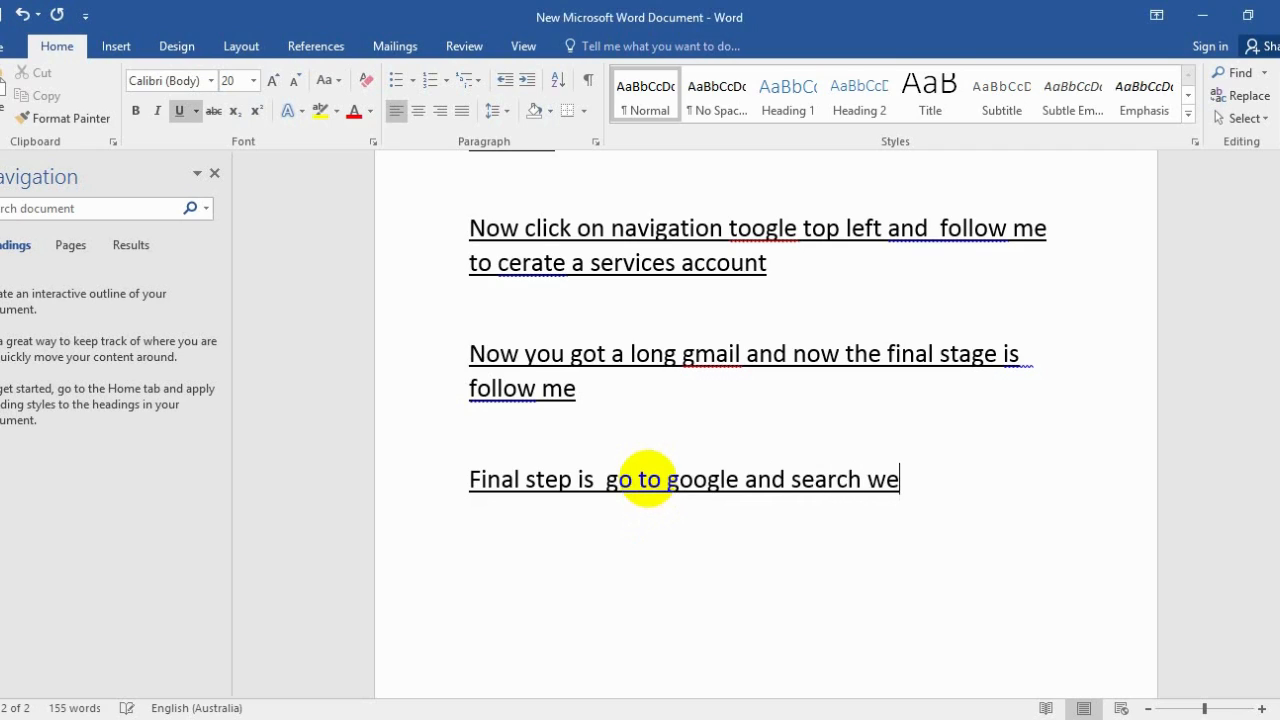
pyautogui.write('bamas')
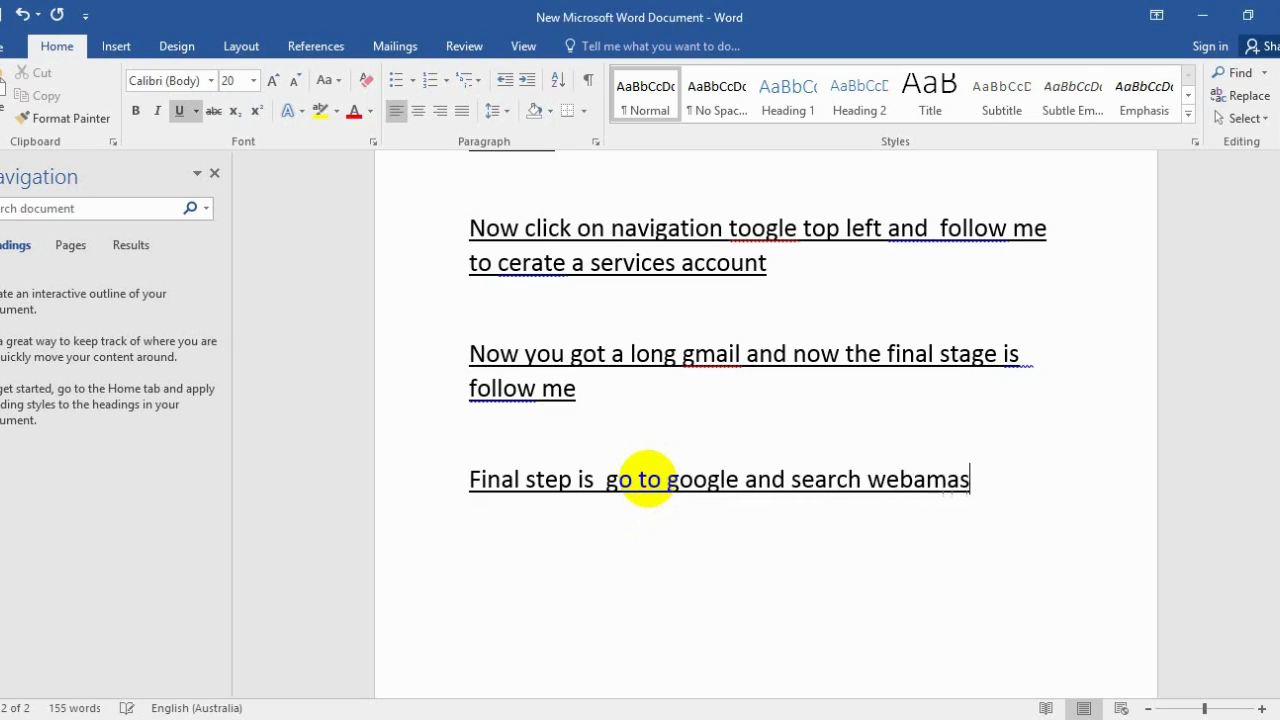
pyautogui.write('ter verification')
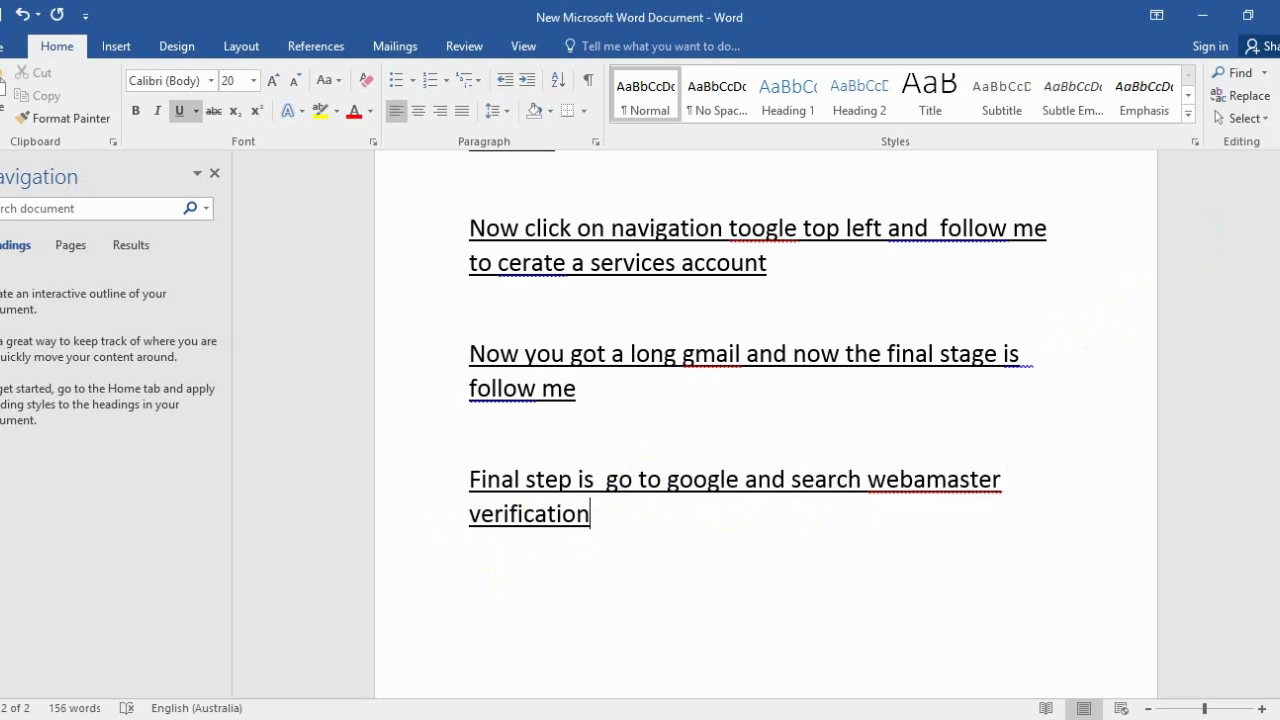
pyautogui.click(1202, 15)
# - Search the web for 'webmaster' and open the Webmaster Central result
pyautogui.click(309, 51)
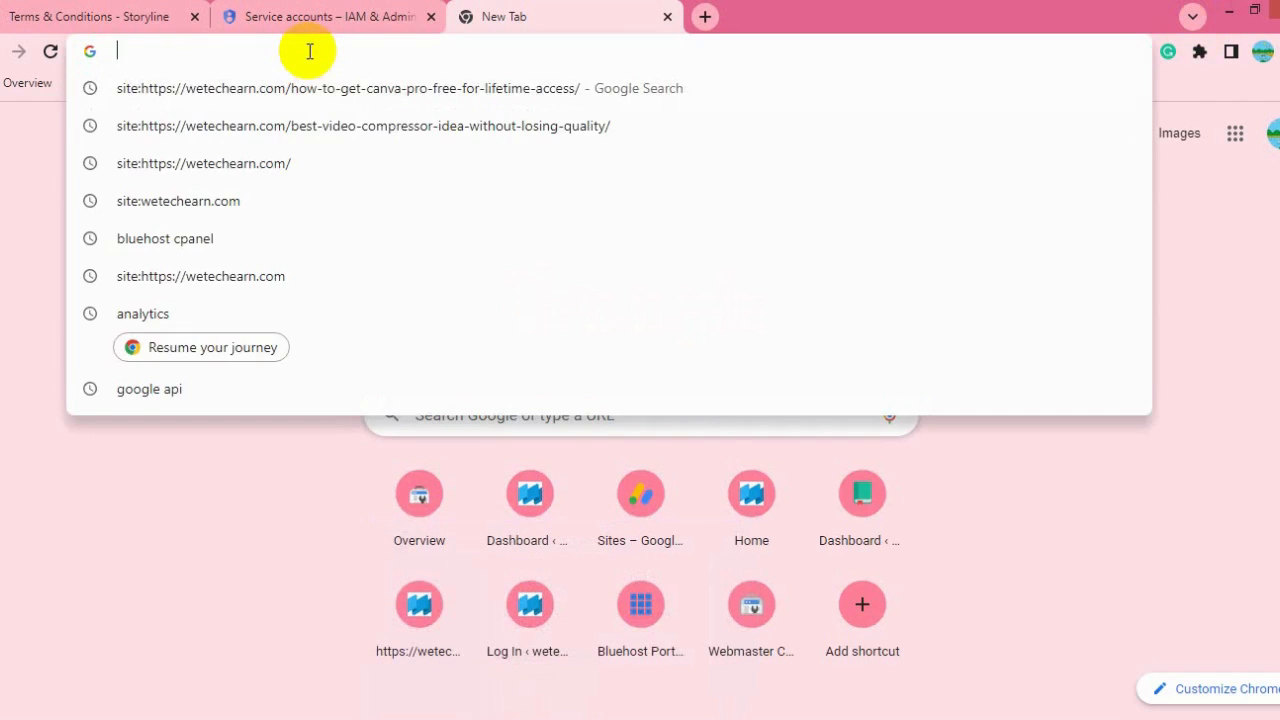
pyautogui.write('webmaster verification')
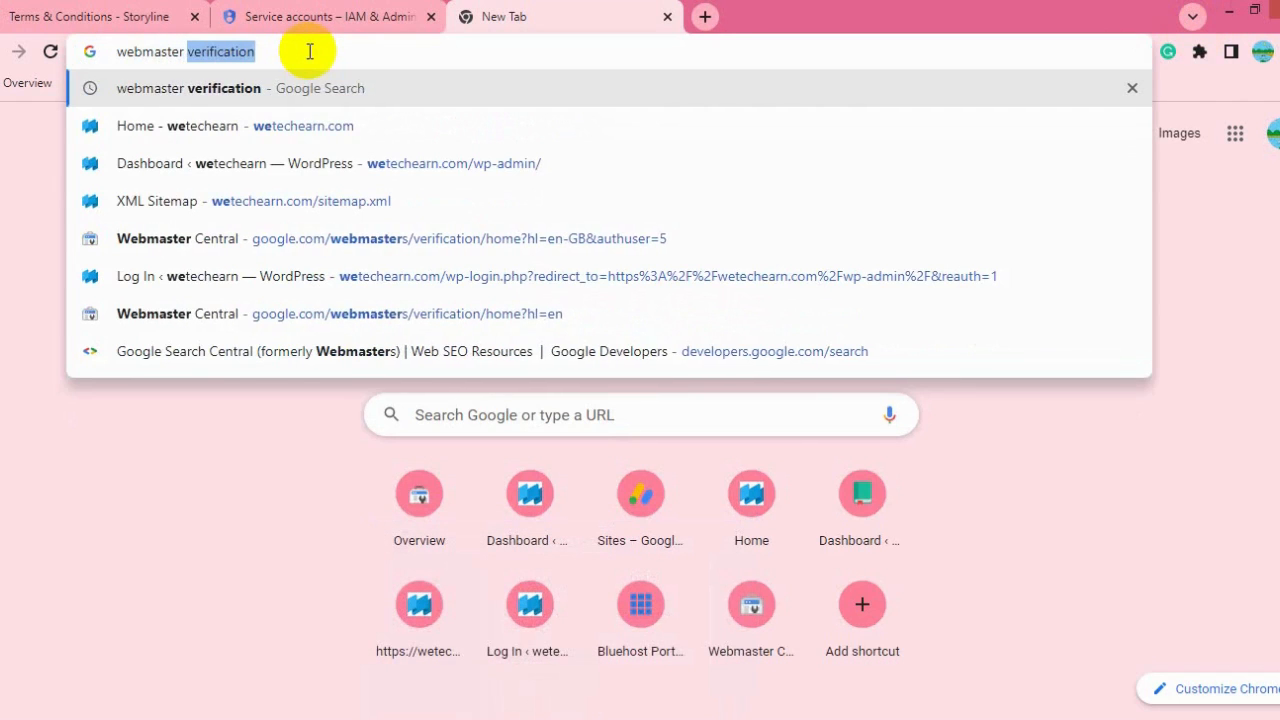
pyautogui.press('Return')
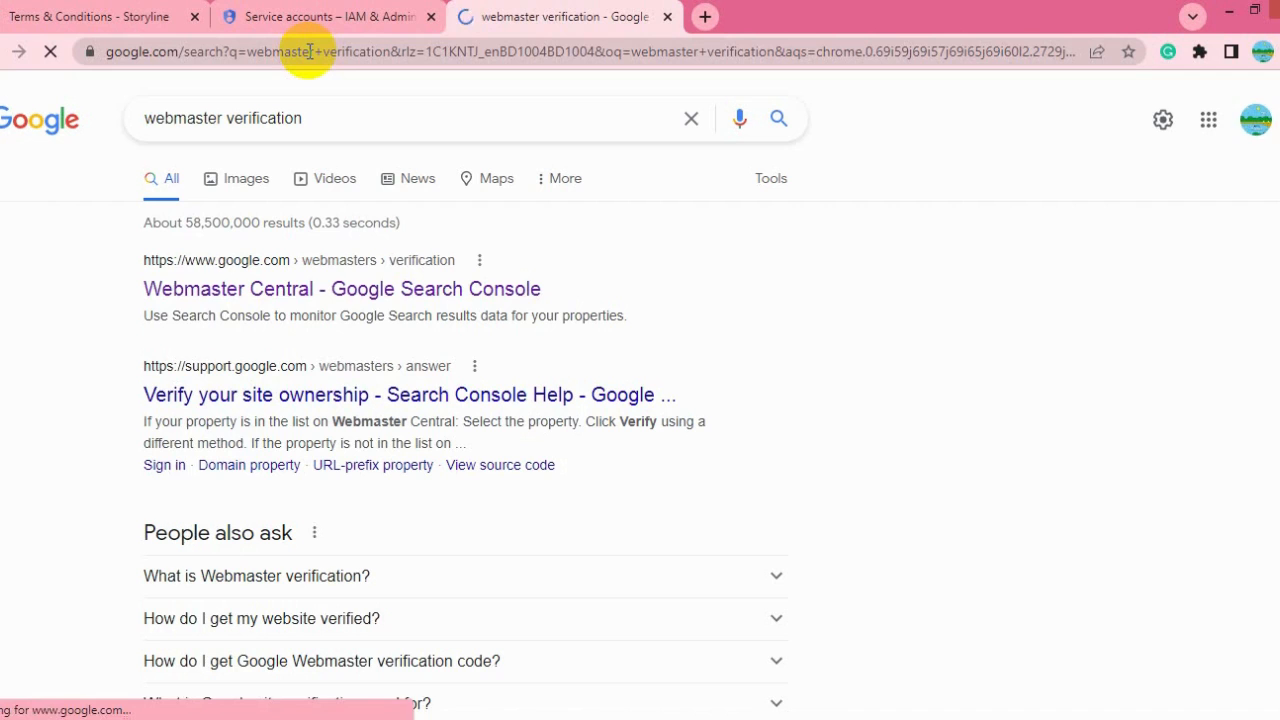
pyautogui.click(308, 289)
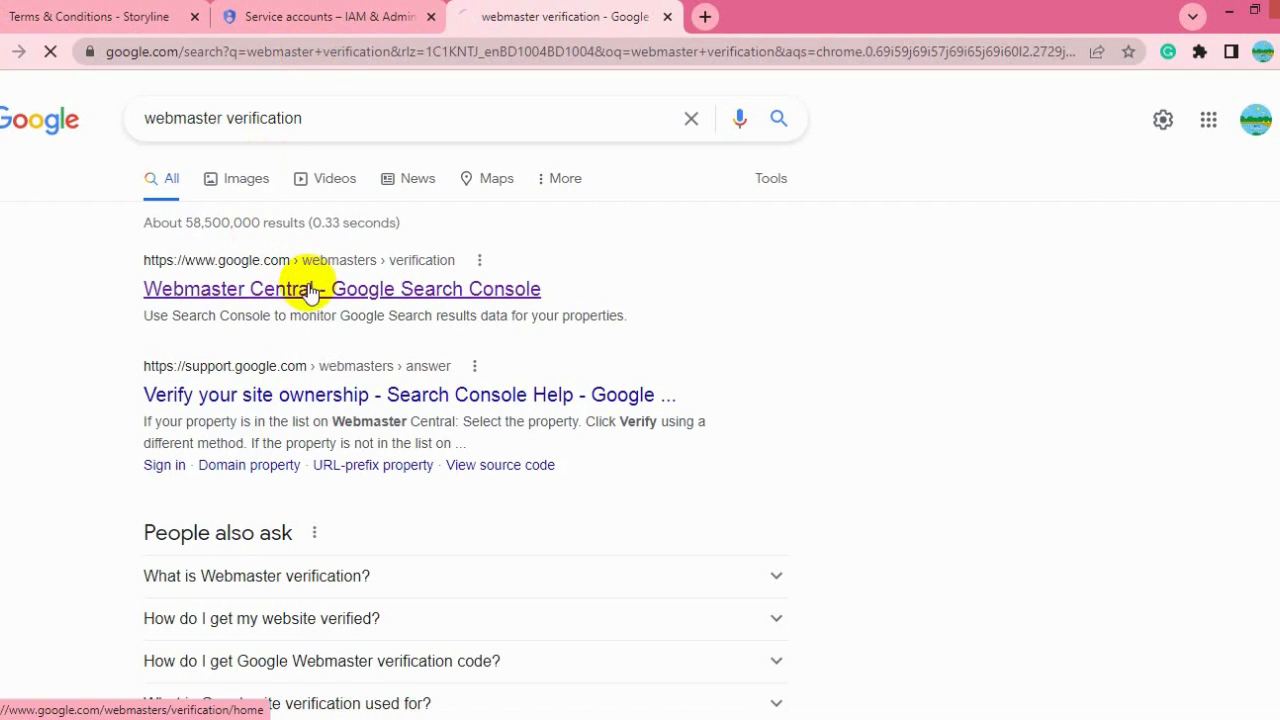
# - Switch to the other Google account and open allsupertools.com's verification details
pyautogui.click(1267, 102)
pyautogui.click(1046, 386)
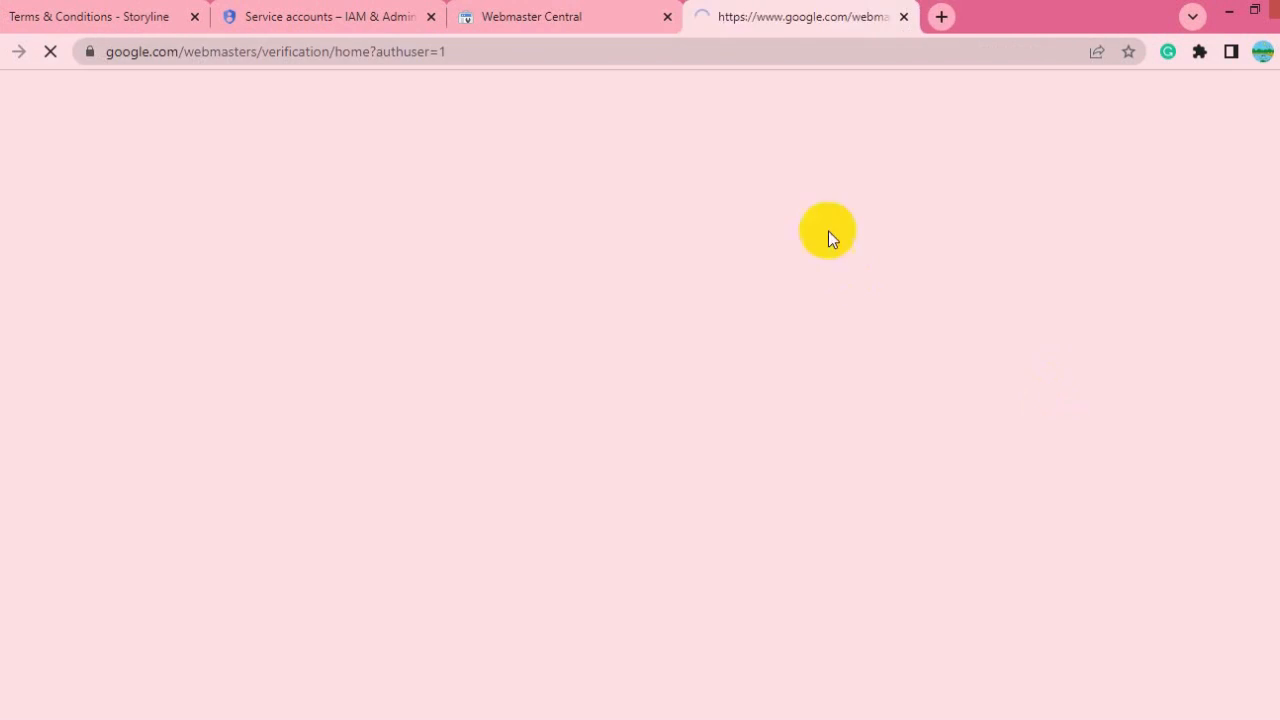
pyautogui.click(667, 17)
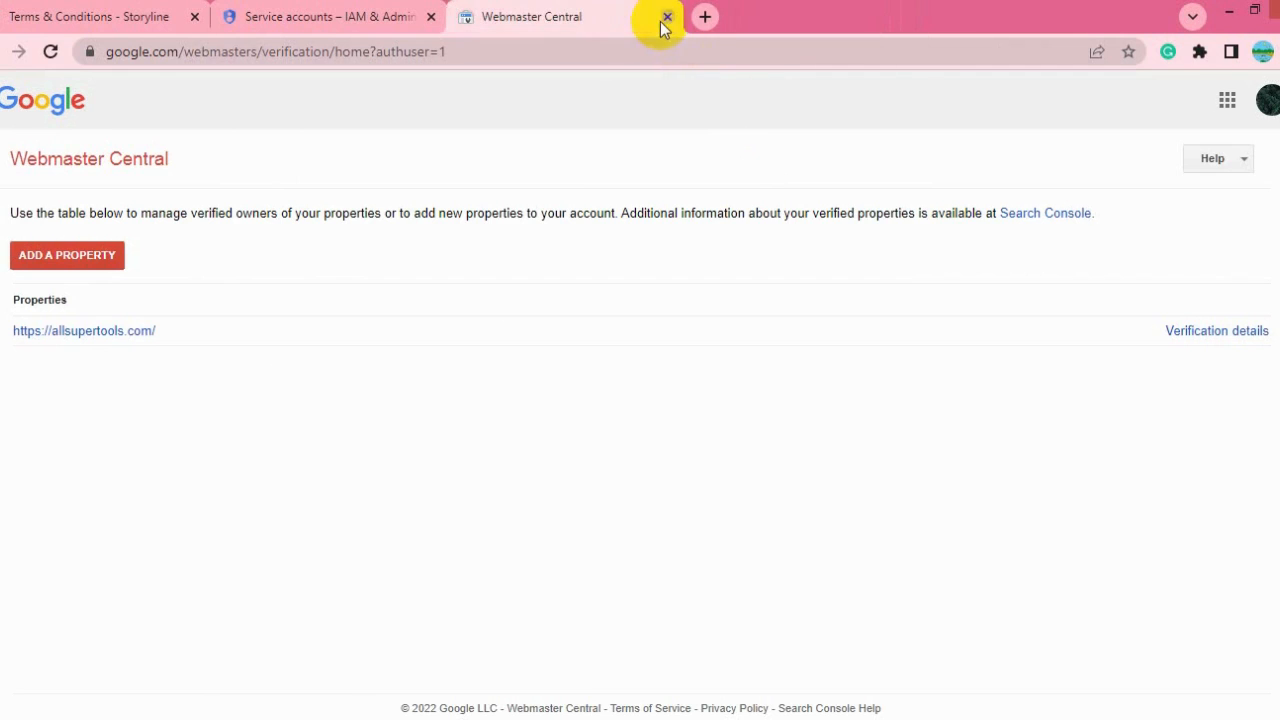
pyautogui.click(99, 333)
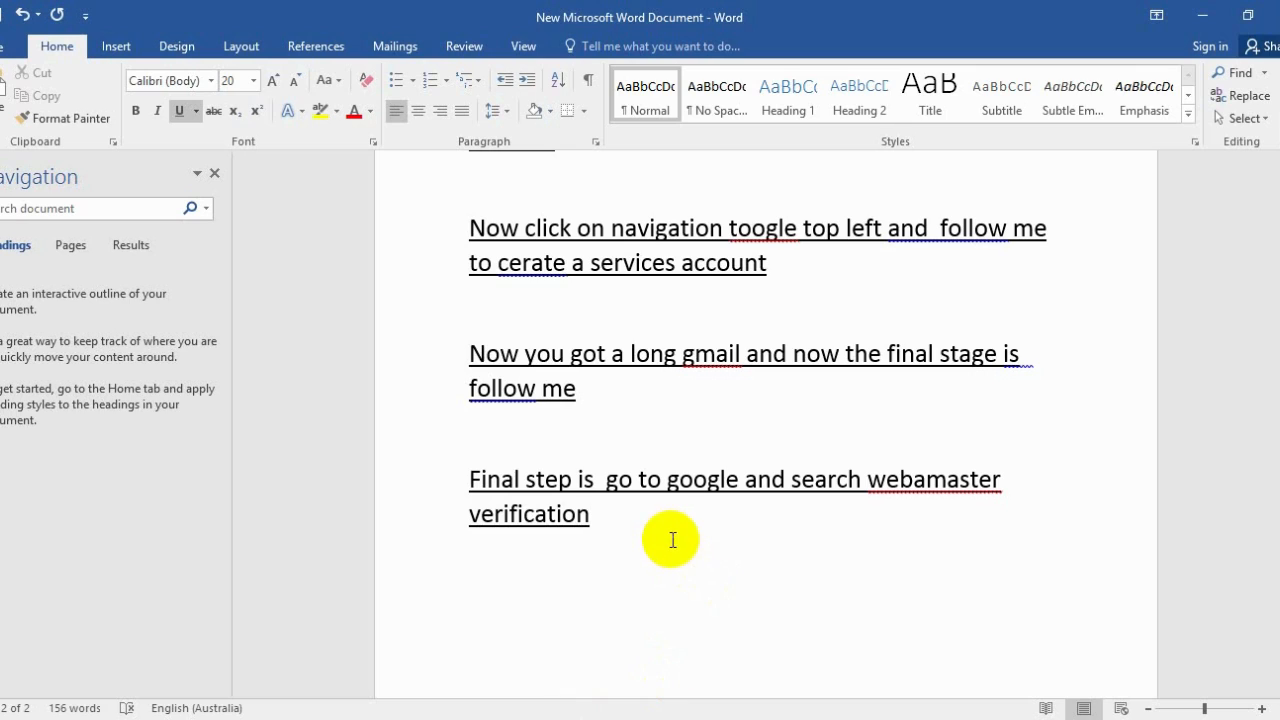
# - Add the step 'Choose your domain url prefix' on a new line in Word
pyautogui.press('Return')
pyautogui.write('choo')
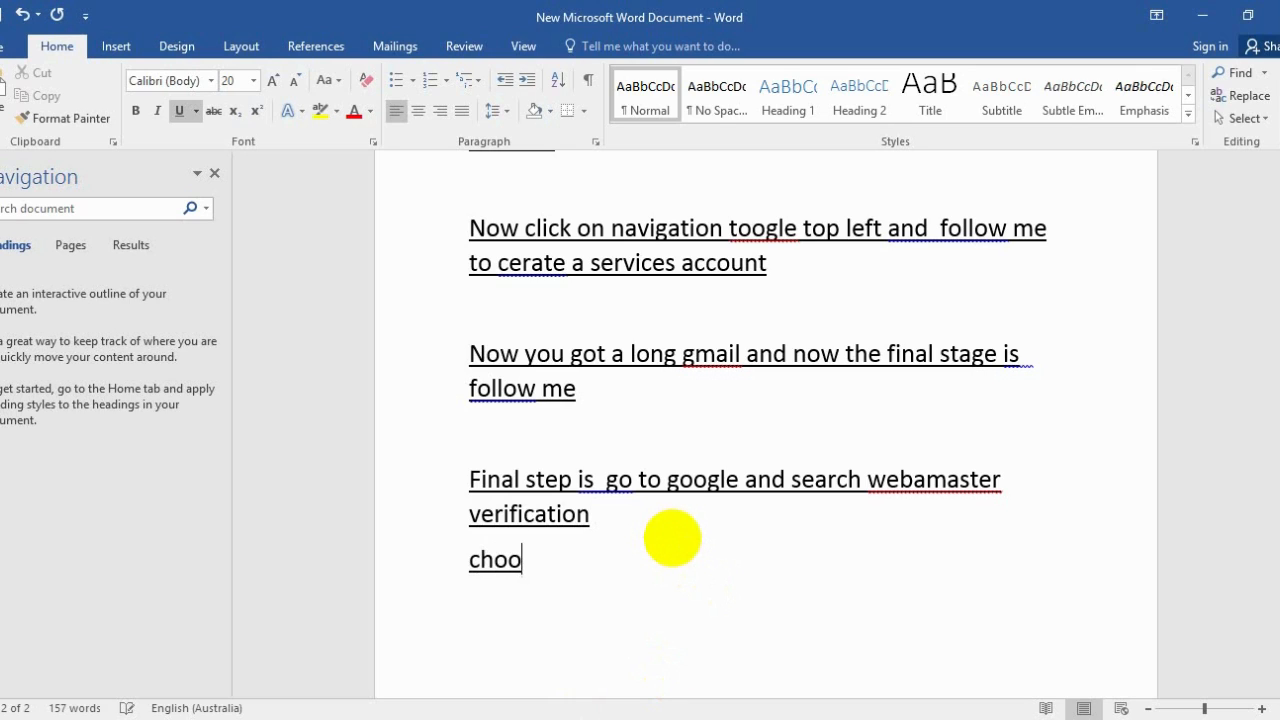
pyautogui.write('se your d')
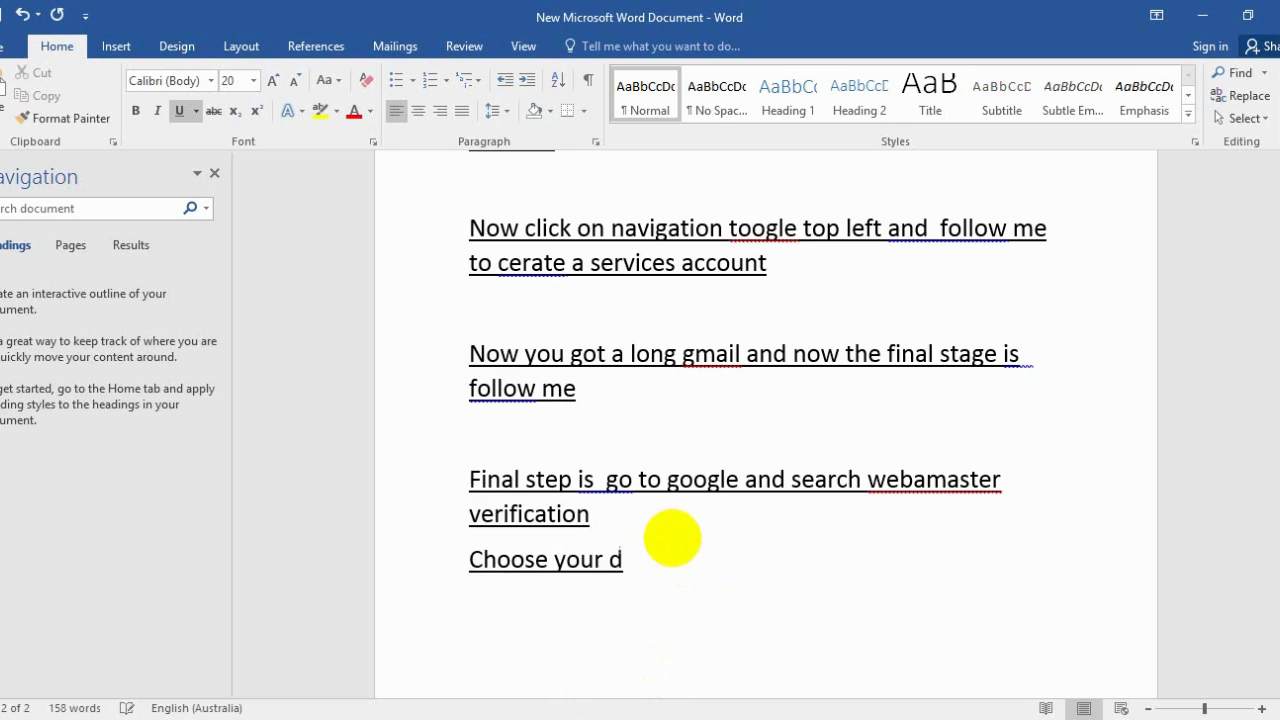
pyautogui.write('omain url p')
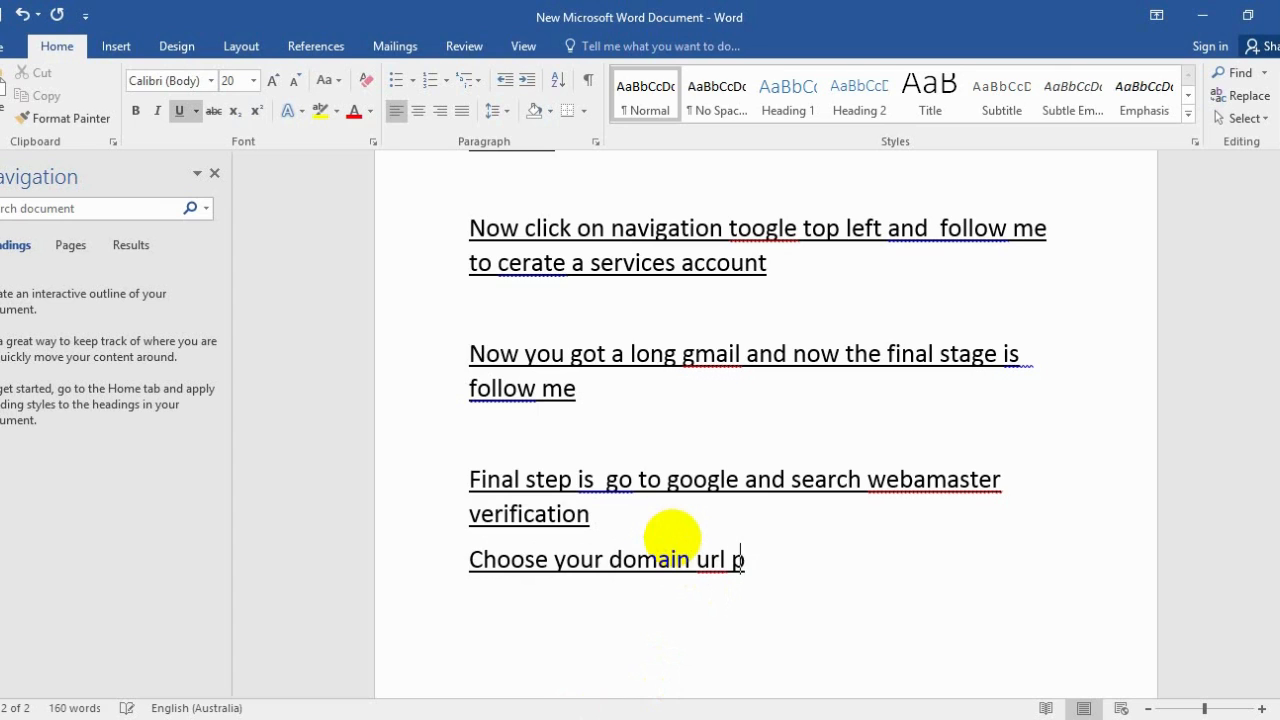
pyautogui.write('refix')
pyautogui.click(1200, 15)
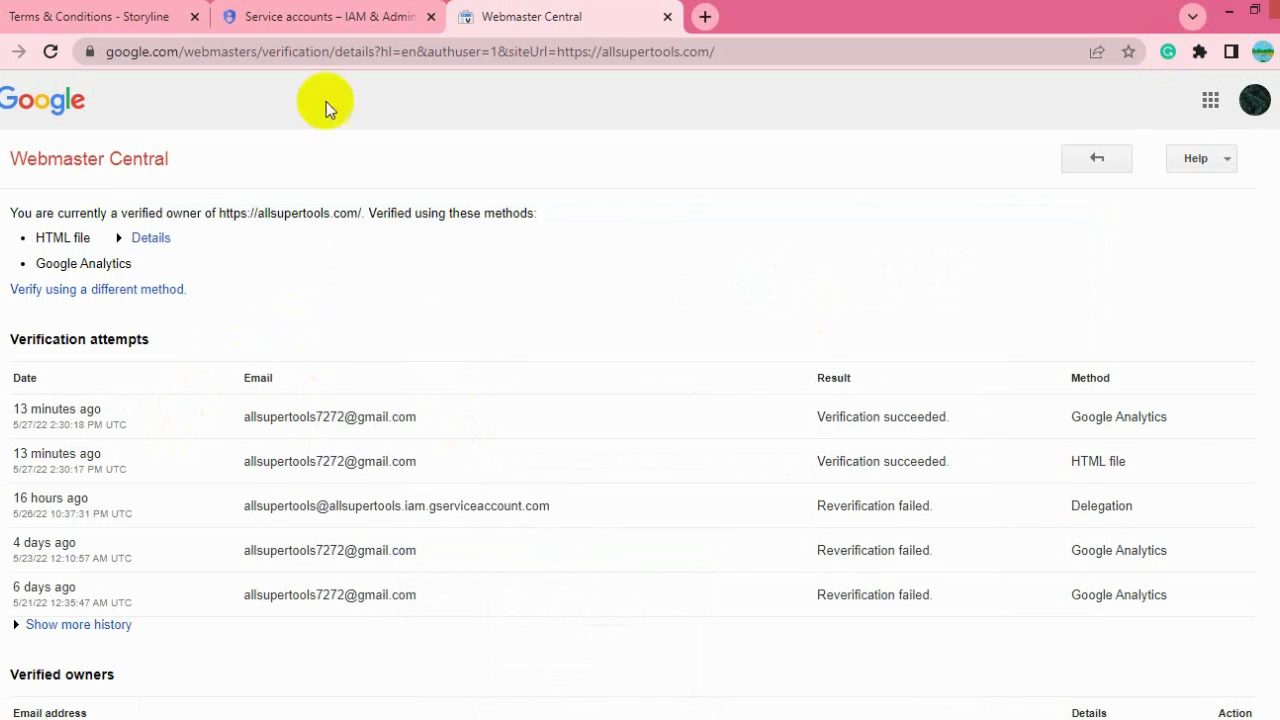
# - Scroll to Verified owners, then add the step 'Click on add an owner' in Word
pyautogui.scroll(-2, 323, 286)
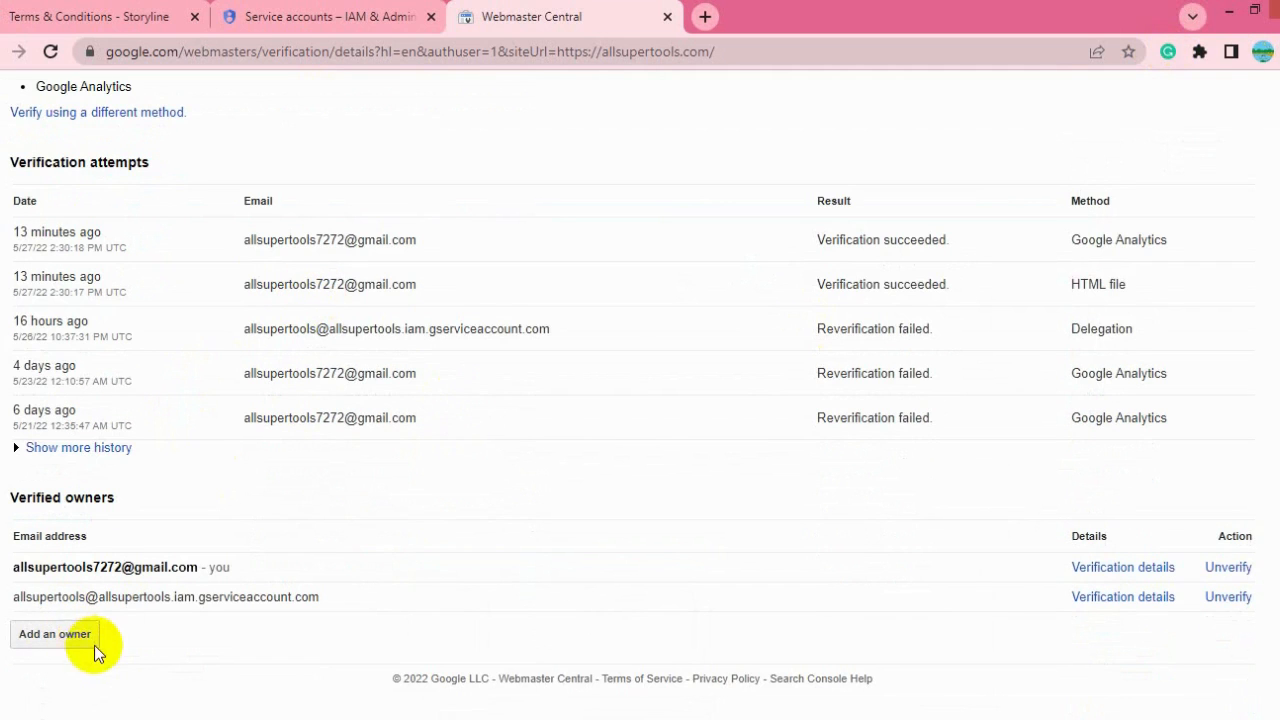
pyautogui.click(590, 719)
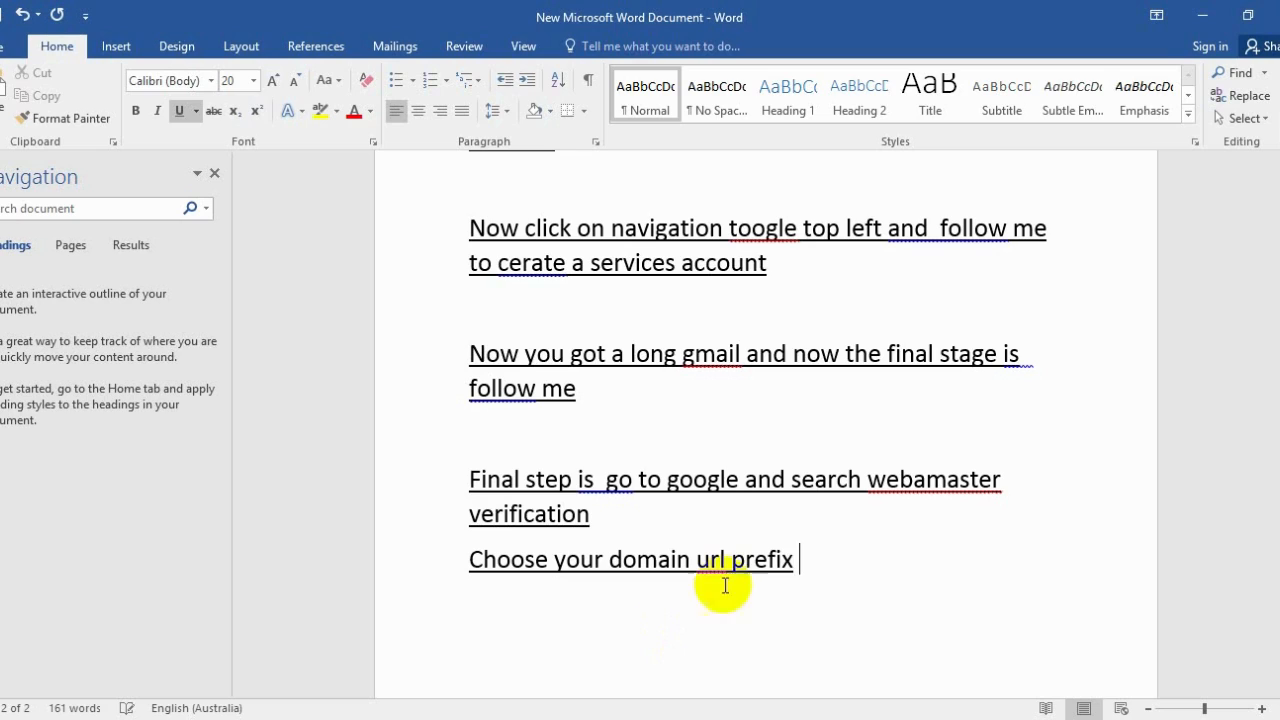
pyautogui.write('clic')
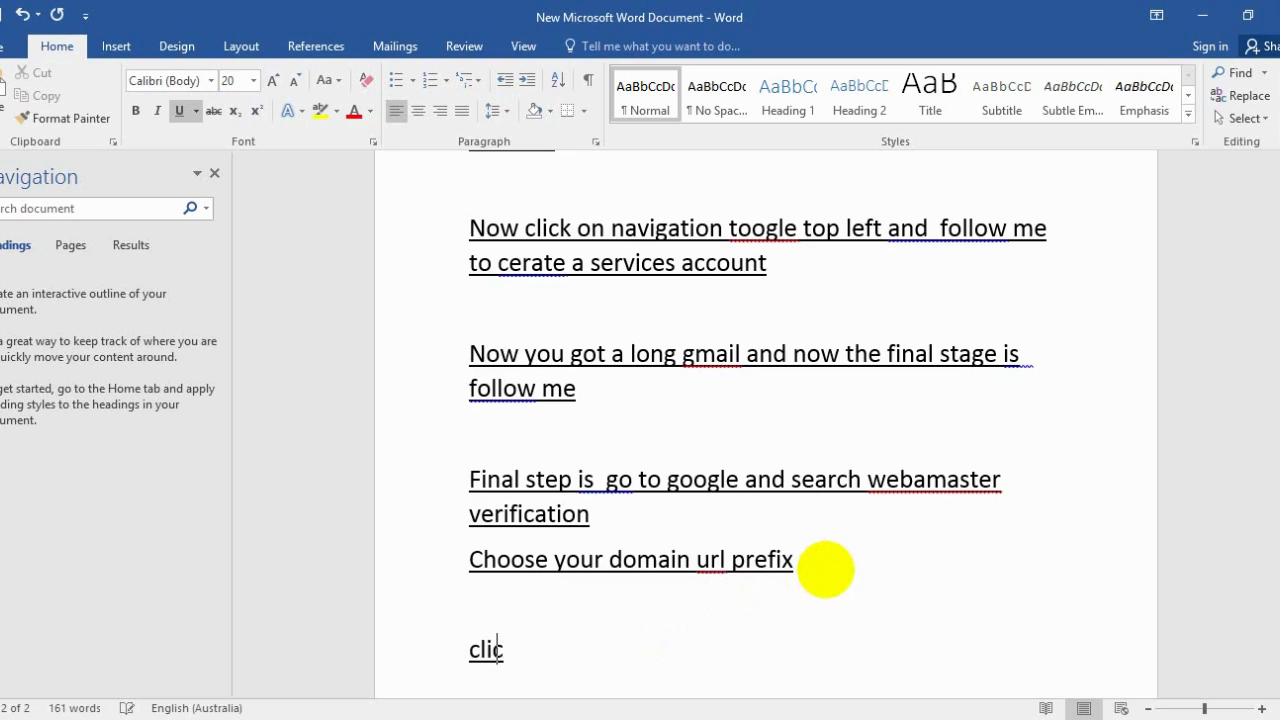
pyautogui.write('k on add a')
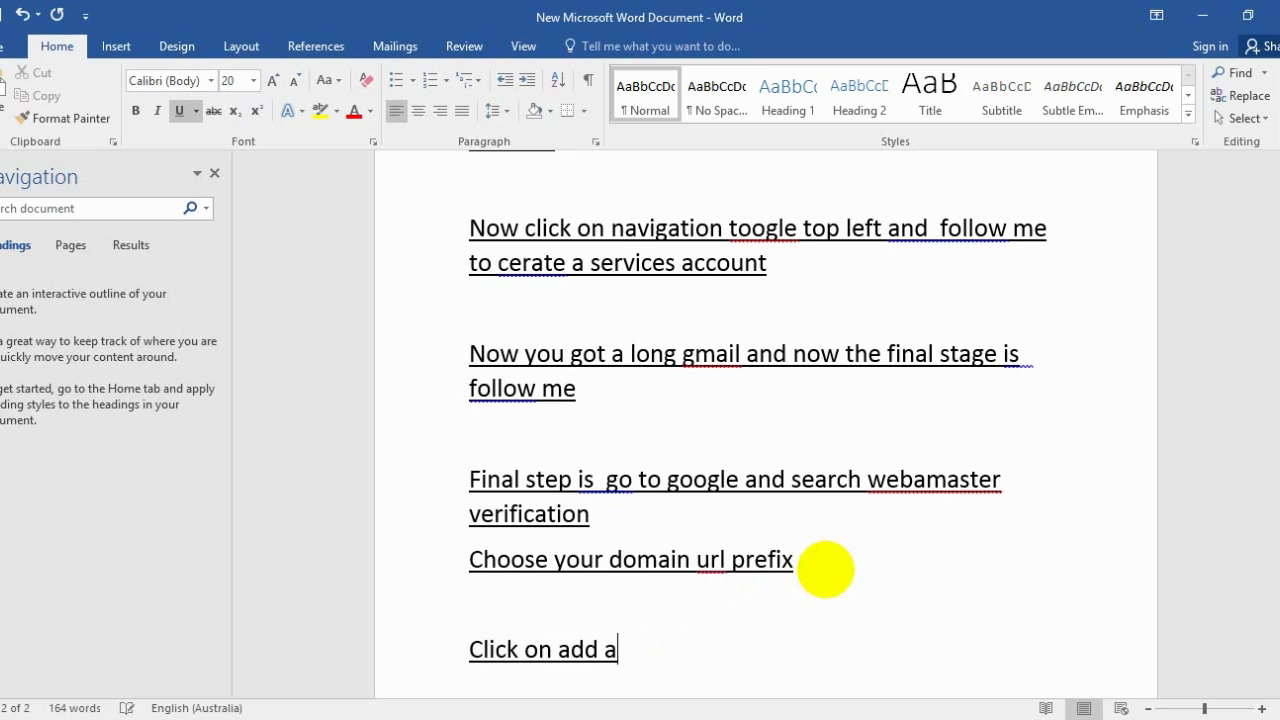
pyautogui.write('n owner')
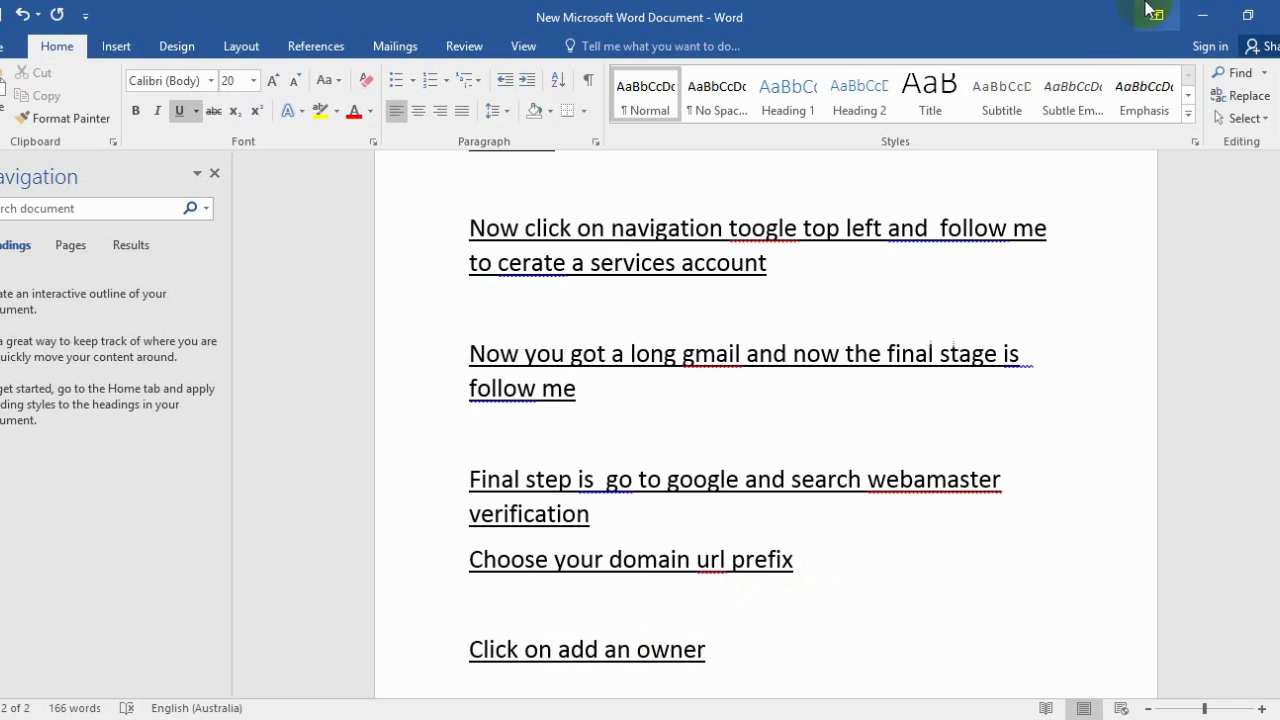
# - Open the Add an owner entry box in Webmaster Central, then return to Word
pyautogui.click(1156, 15)
pyautogui.click(1214, 12)
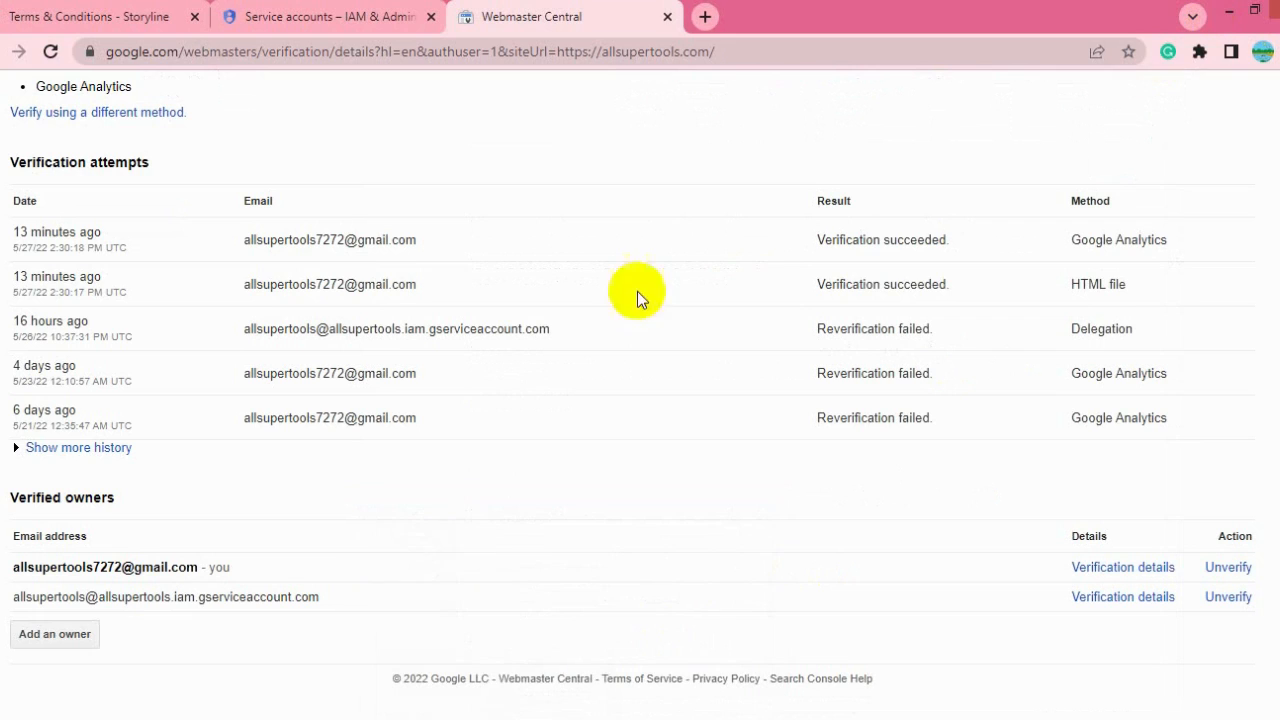
pyautogui.click(57, 634)
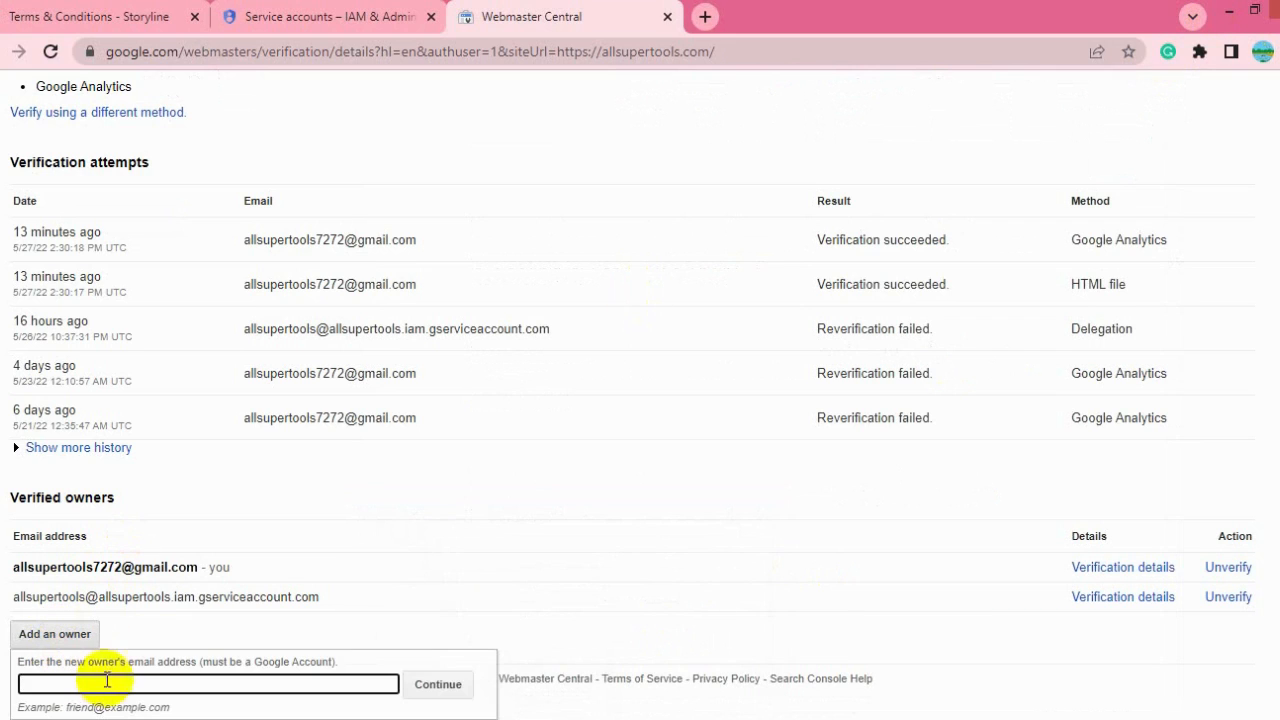
pyautogui.click(537, 719)
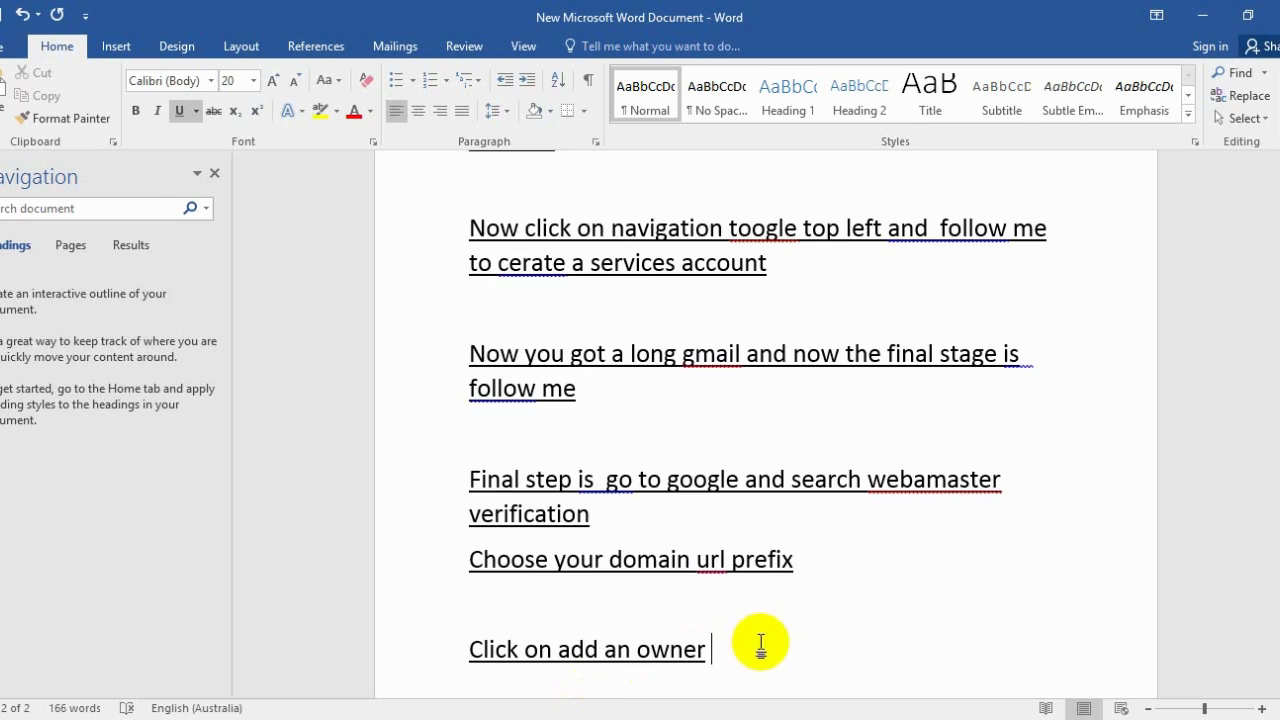
# - Write the step 'Now go to google api and copy the long email and past it hear' in Word
pyautogui.scroll(-3, 790, 560)
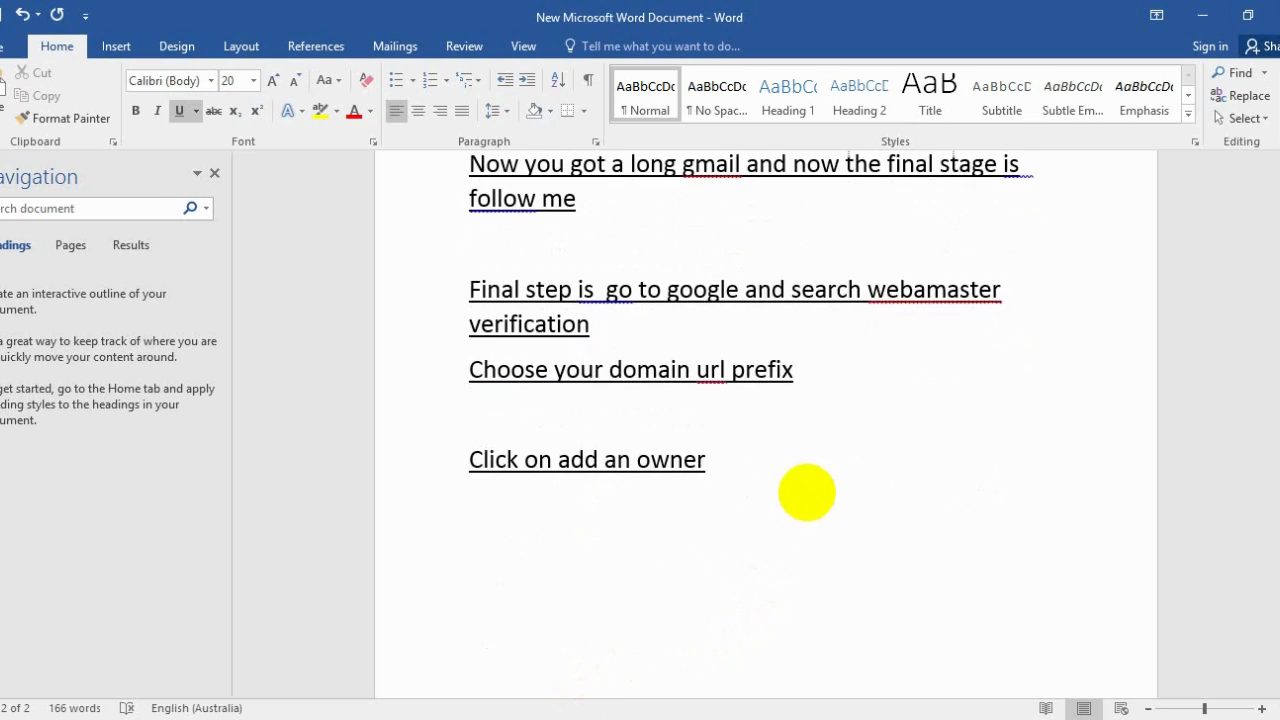
pyautogui.write('Now got')
pyautogui.press('BackSpace')
pyautogui.write('to')
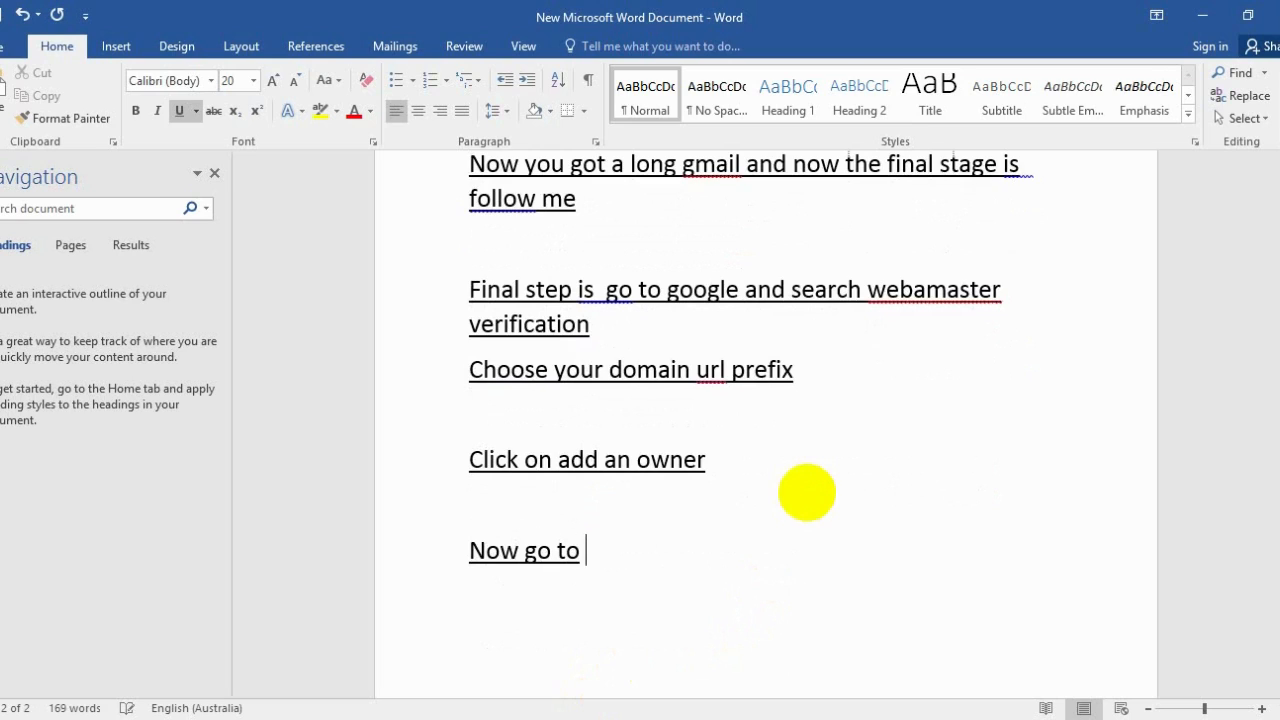
pyautogui.write(' google api ')
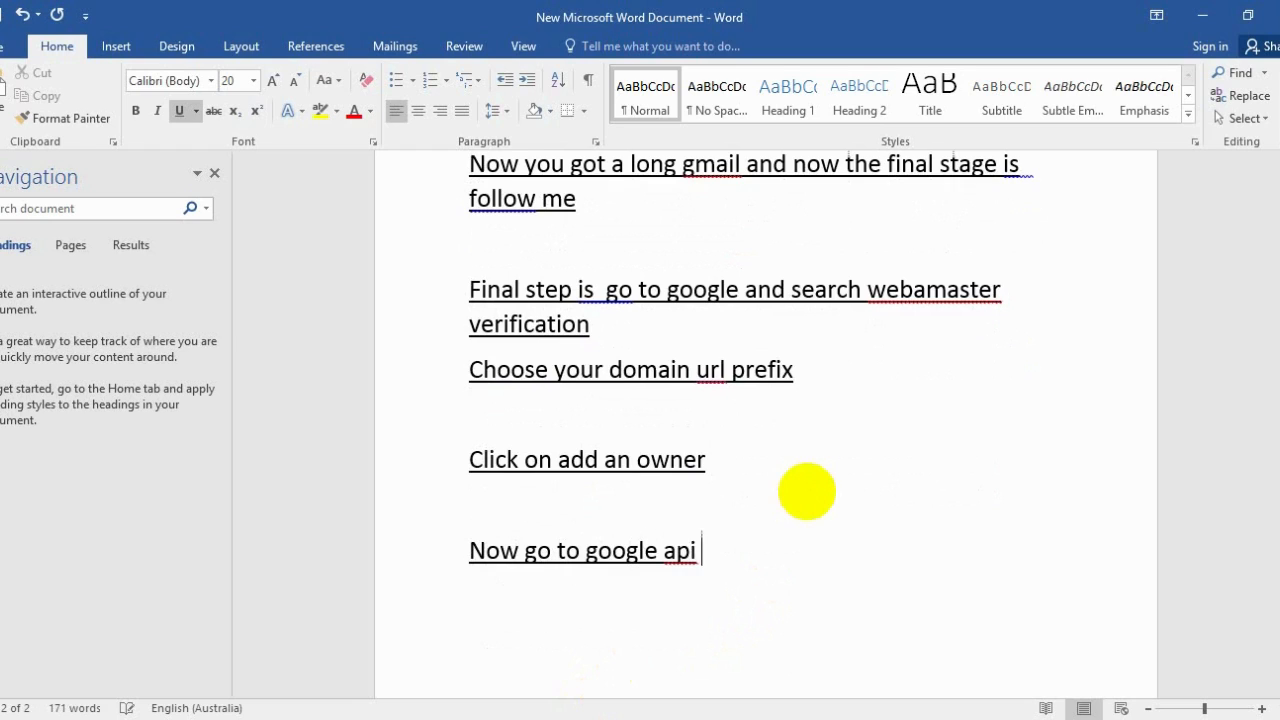
pyautogui.write('and c')
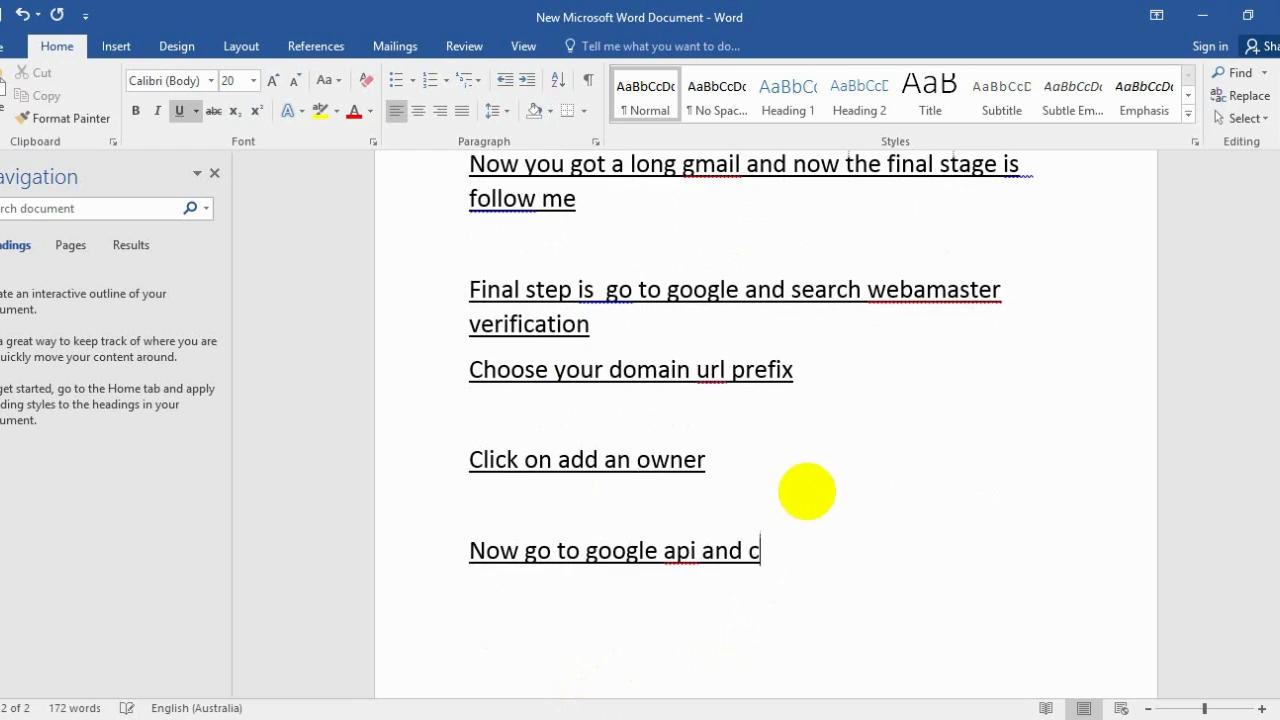
pyautogui.write('opy the ')
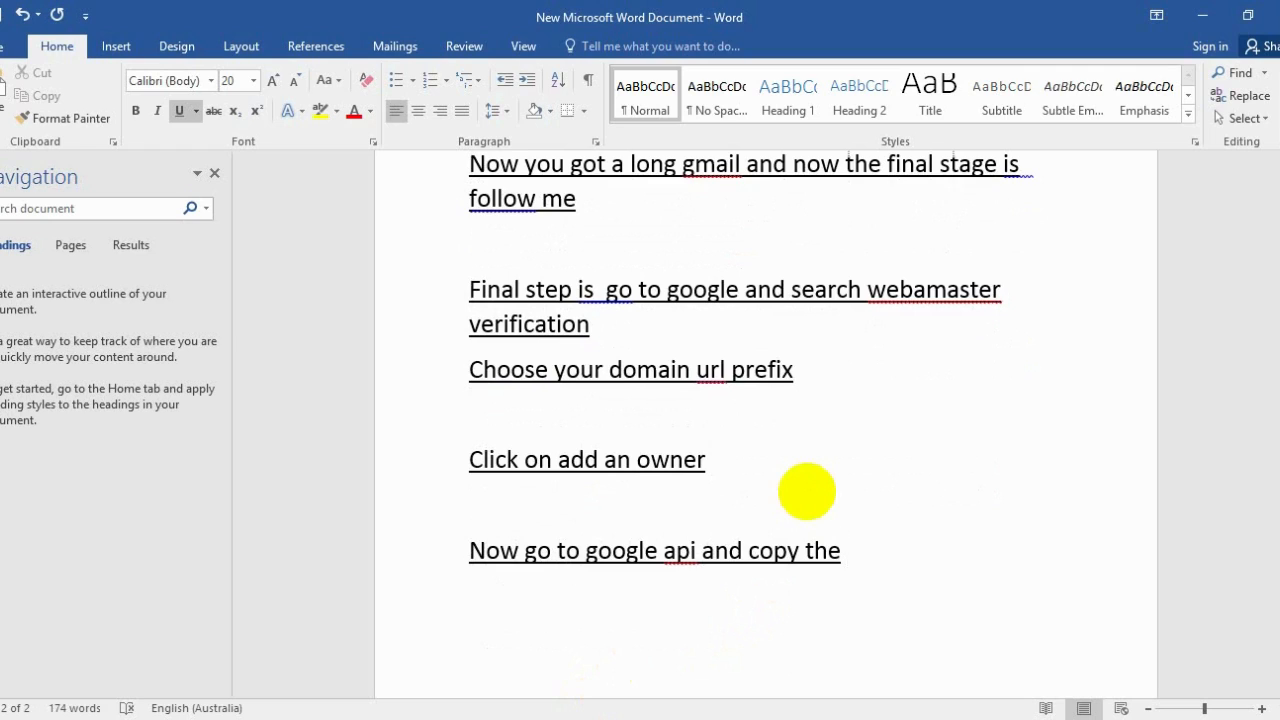
pyautogui.write('long email')
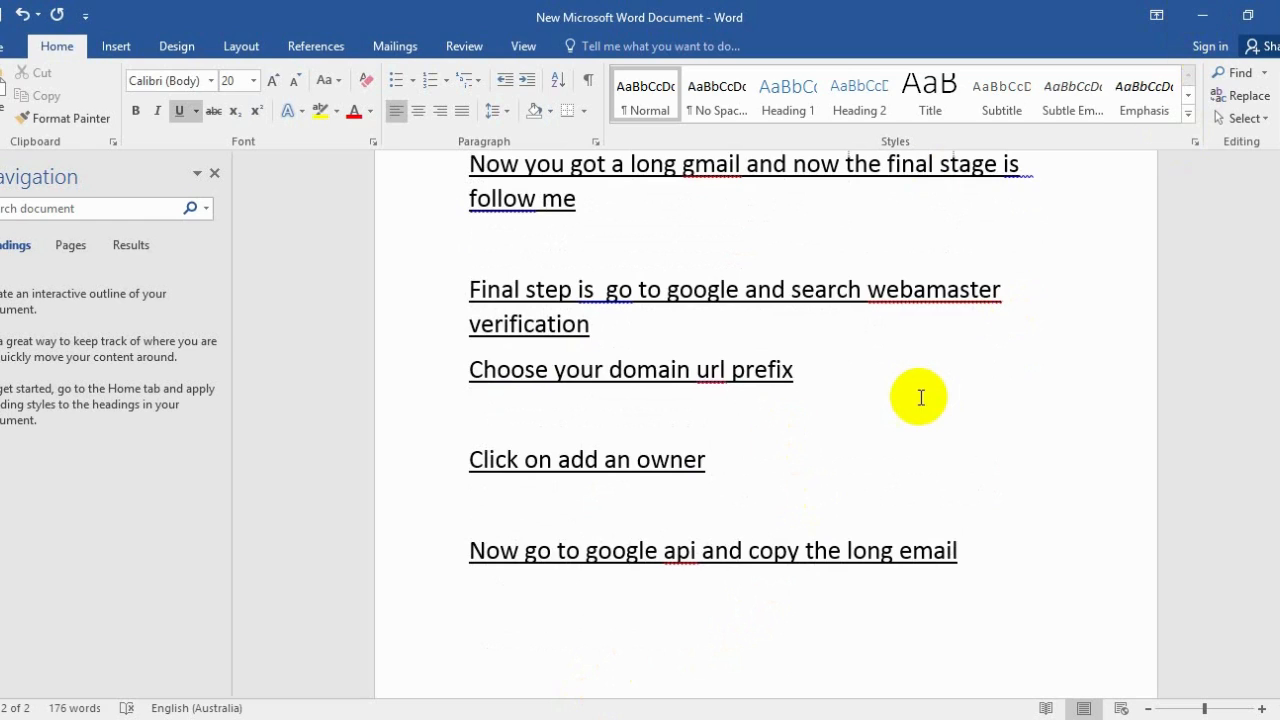
pyautogui.write('and past')
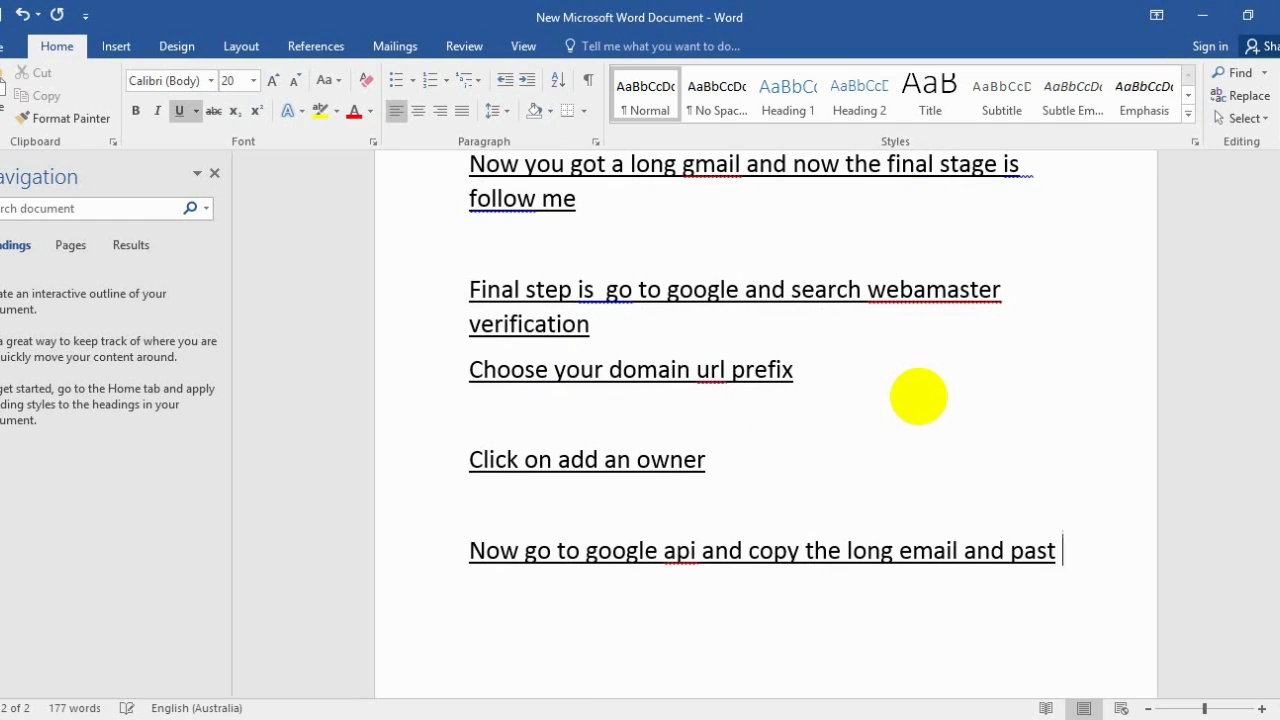
pyautogui.write(' it hear')
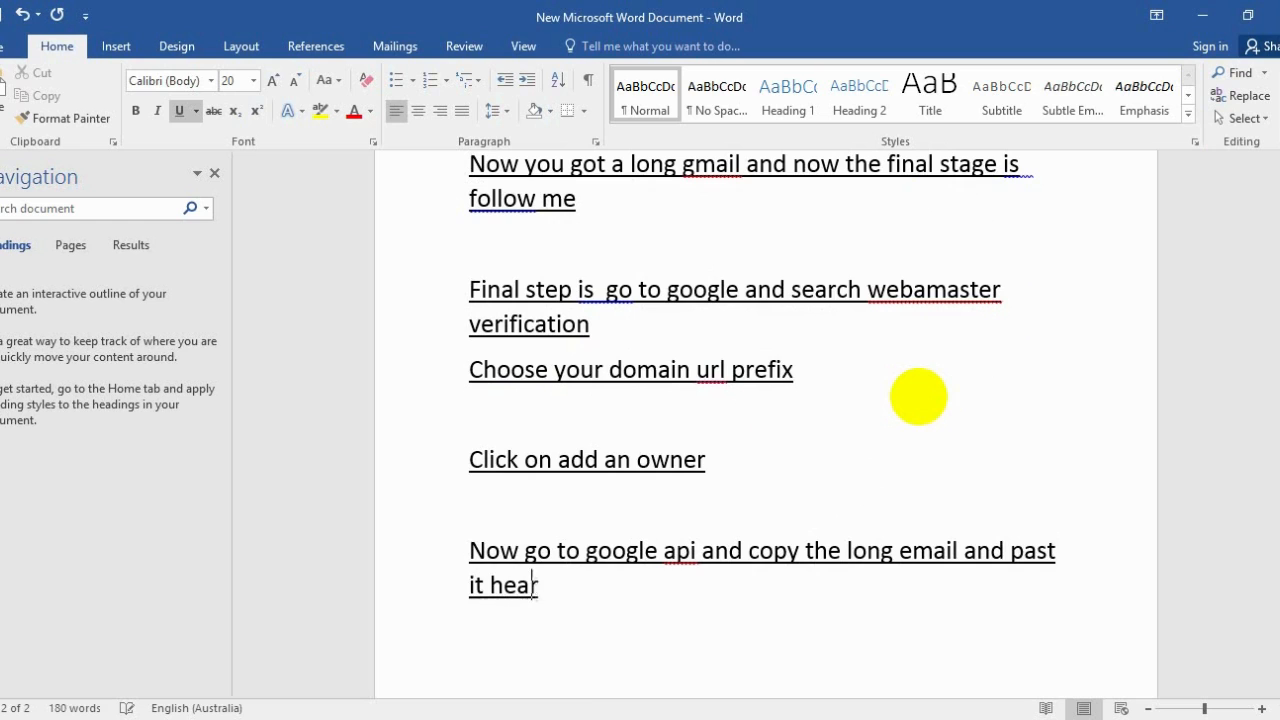
# - Copy the anyname service account's long email address from the Service accounts page
pyautogui.click(1204, 16)
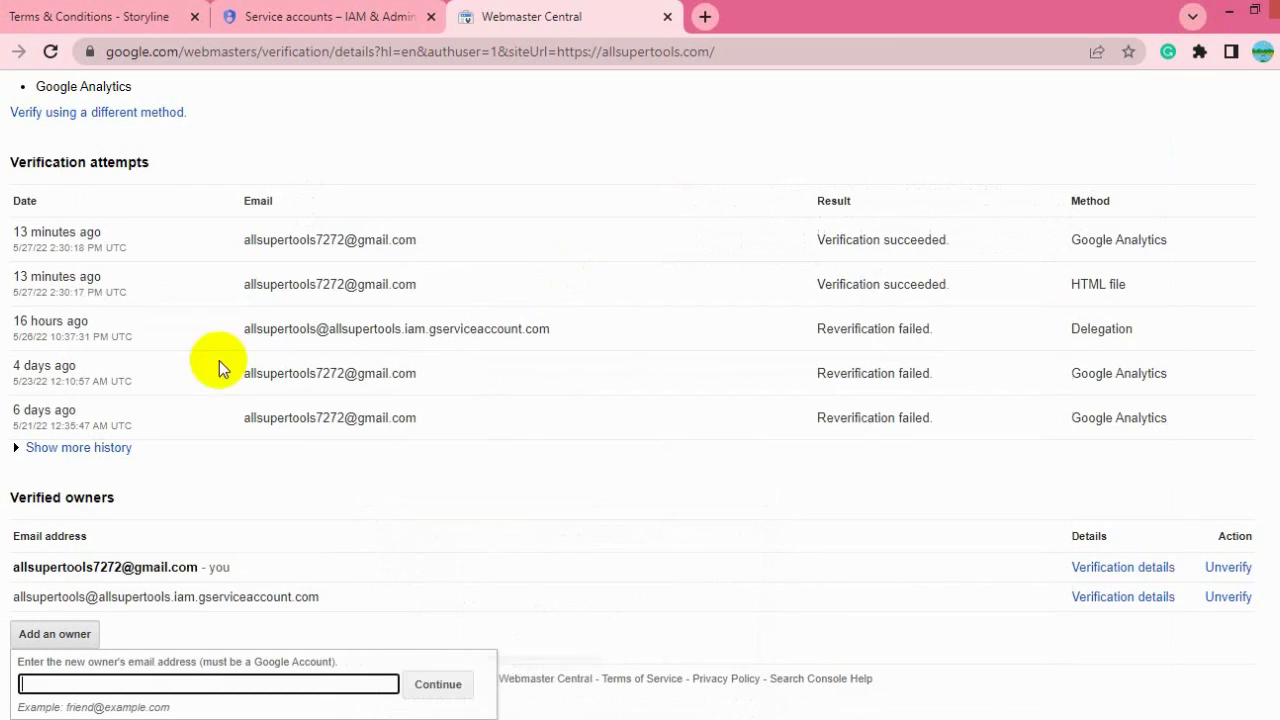
pyautogui.click(300, 16)
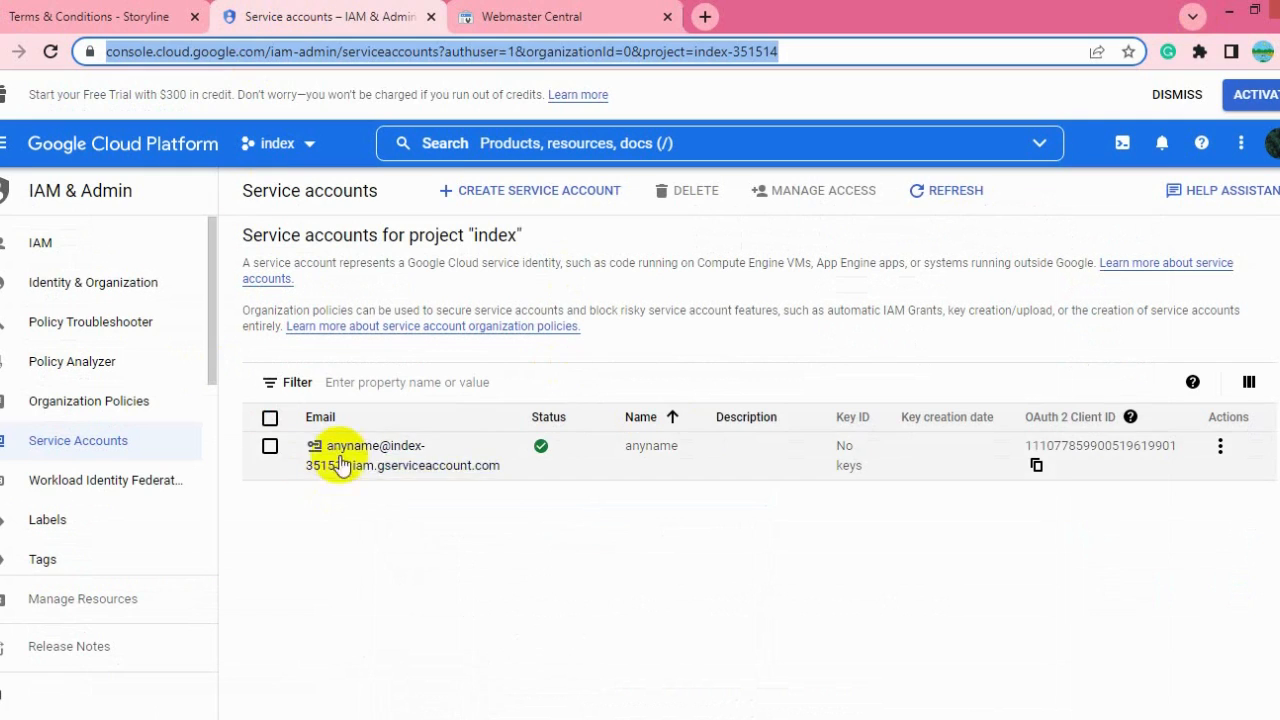
pyautogui.click(303, 451)
pyautogui.moveTo(325, 452)
pyautogui.mouseDown()
pyautogui.moveTo(500, 470)
pyautogui.moveTo(320, 458)
pyautogui.moveTo(318, 445)
pyautogui.moveTo(342, 466)
pyautogui.mouseUp()
pyautogui.click(488, 558)
pyautogui.click(480, 477)
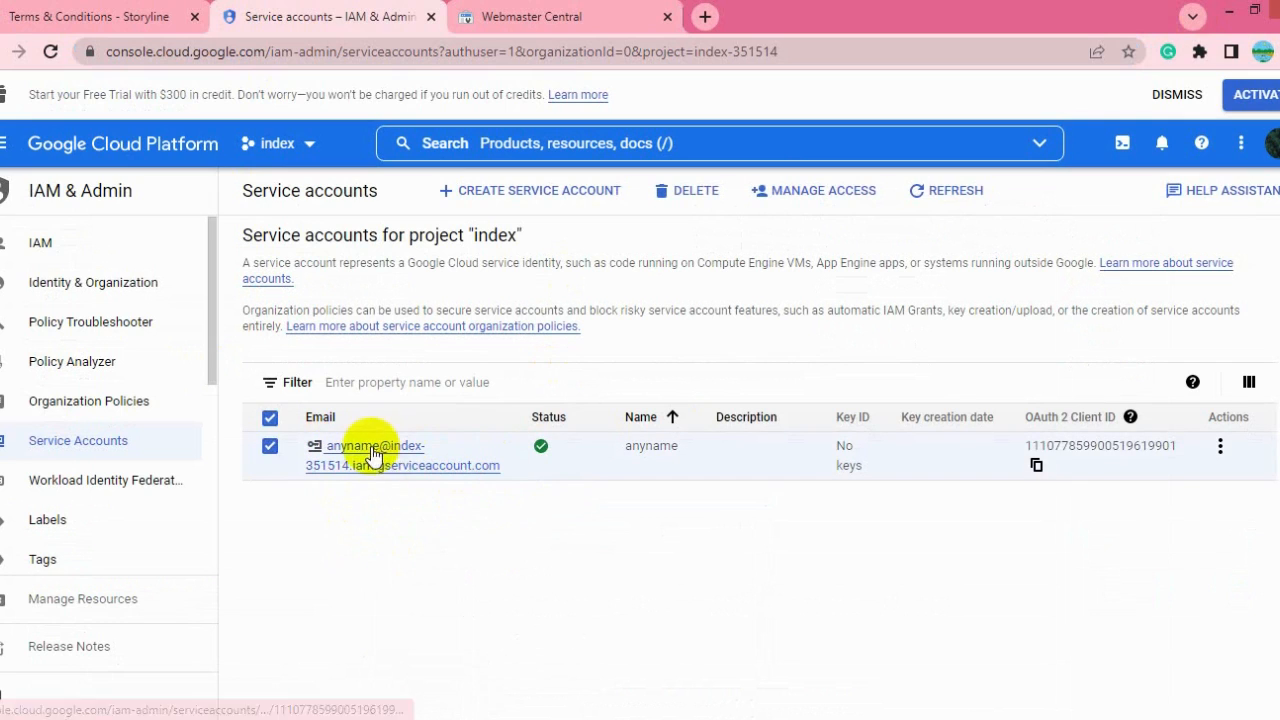
pyautogui.click(272, 448)
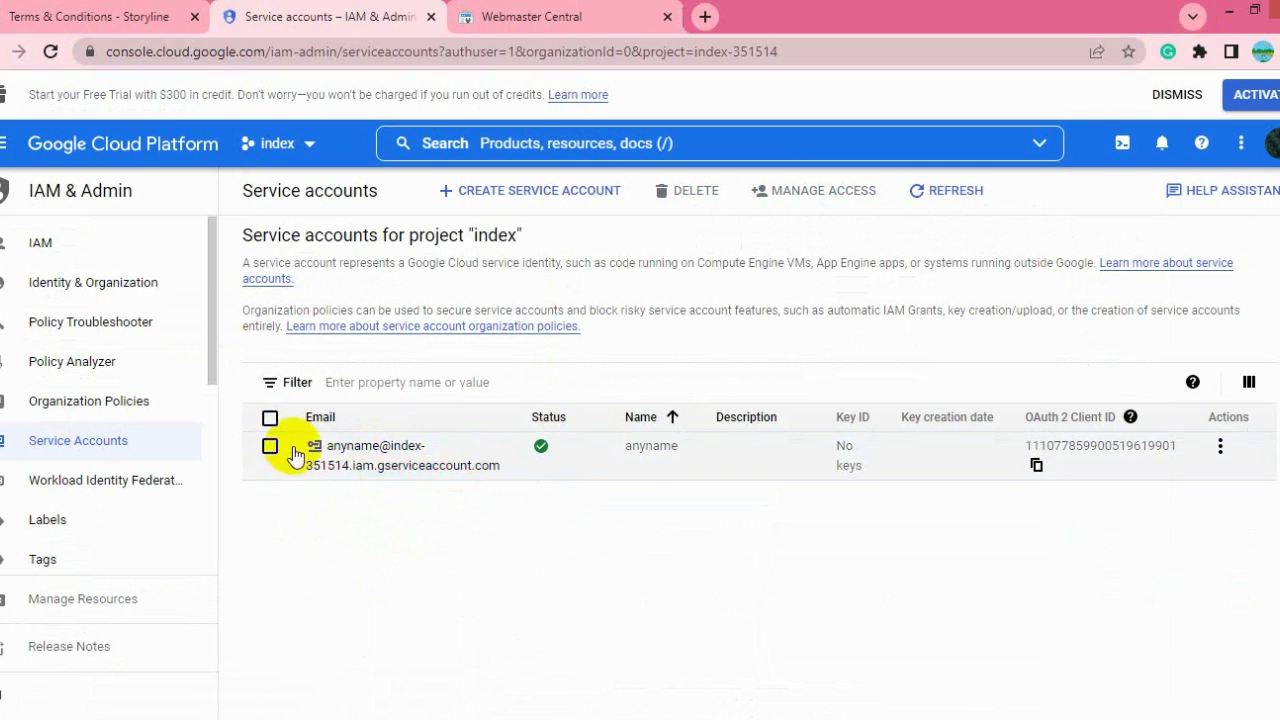
pyautogui.moveTo(325, 446); pyautogui.dragTo(509, 477)
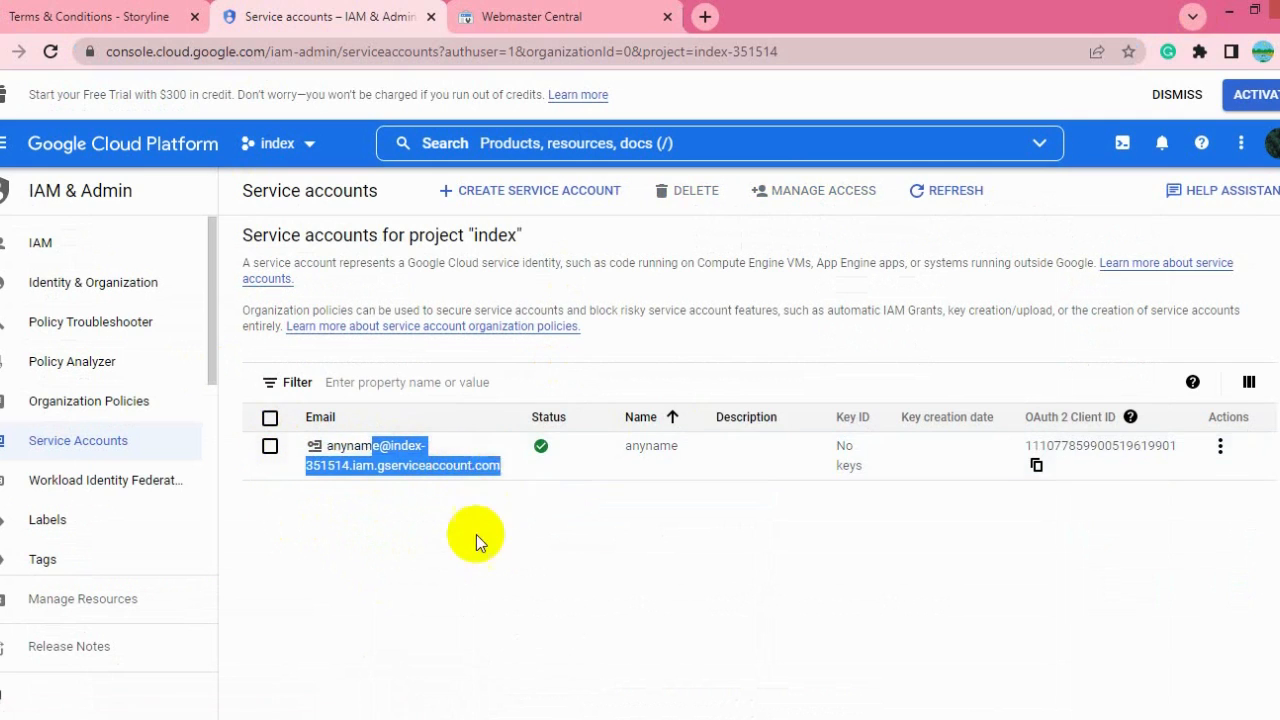
pyautogui.click(522, 520)
pyautogui.moveTo(522, 520); pyautogui.dragTo(503, 471)
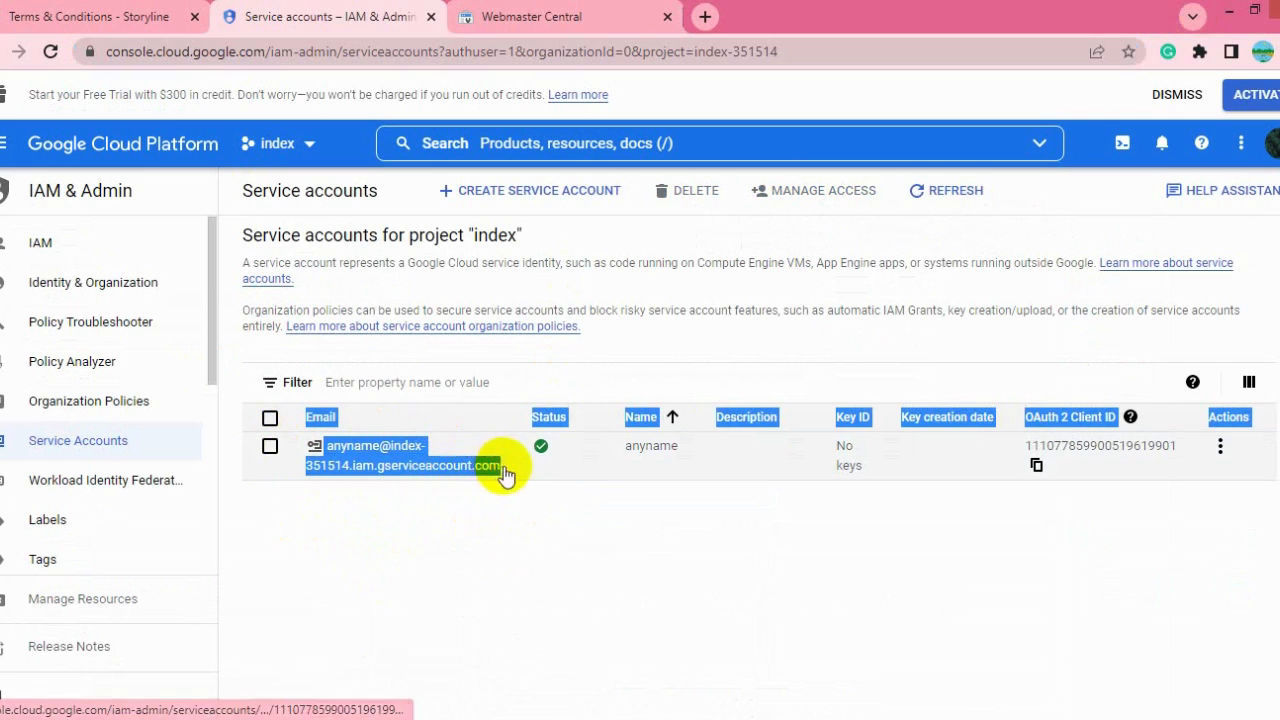
pyautogui.rightClick(407, 470)
pyautogui.click(462, 340)
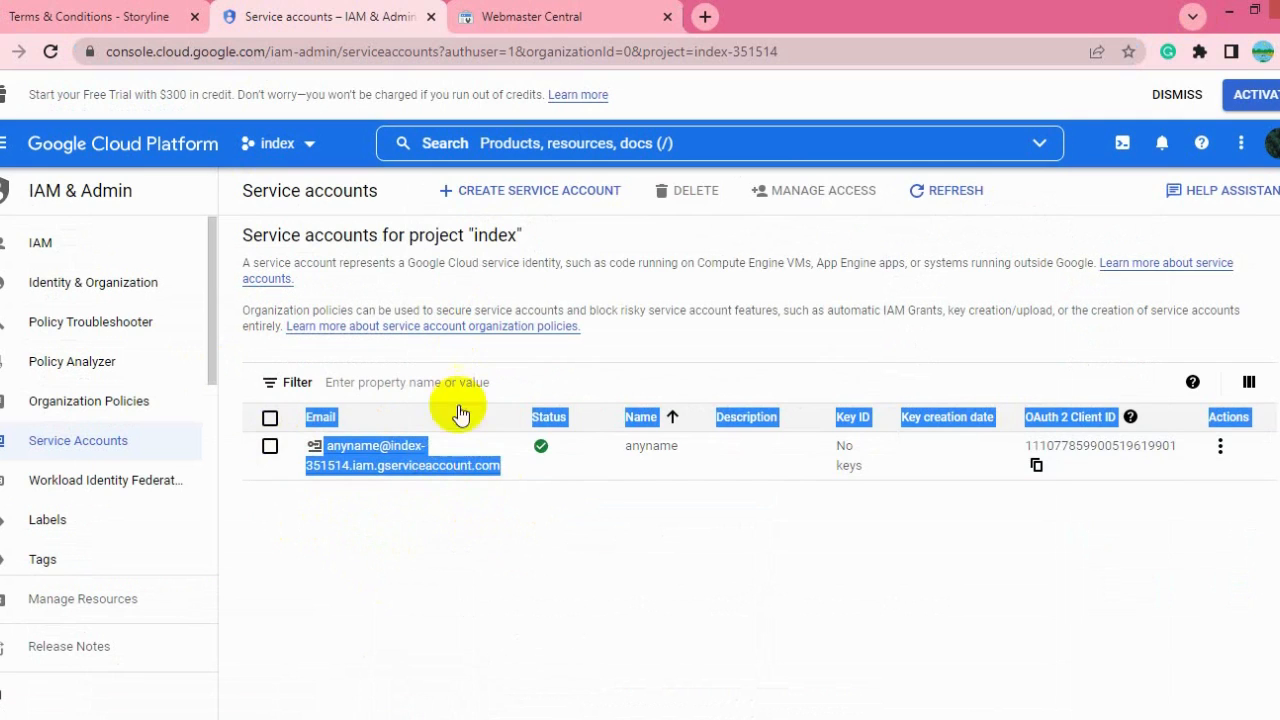
# - Paste the service account email into the new-owner field and delete the stray text before it
pyautogui.click(455, 16)
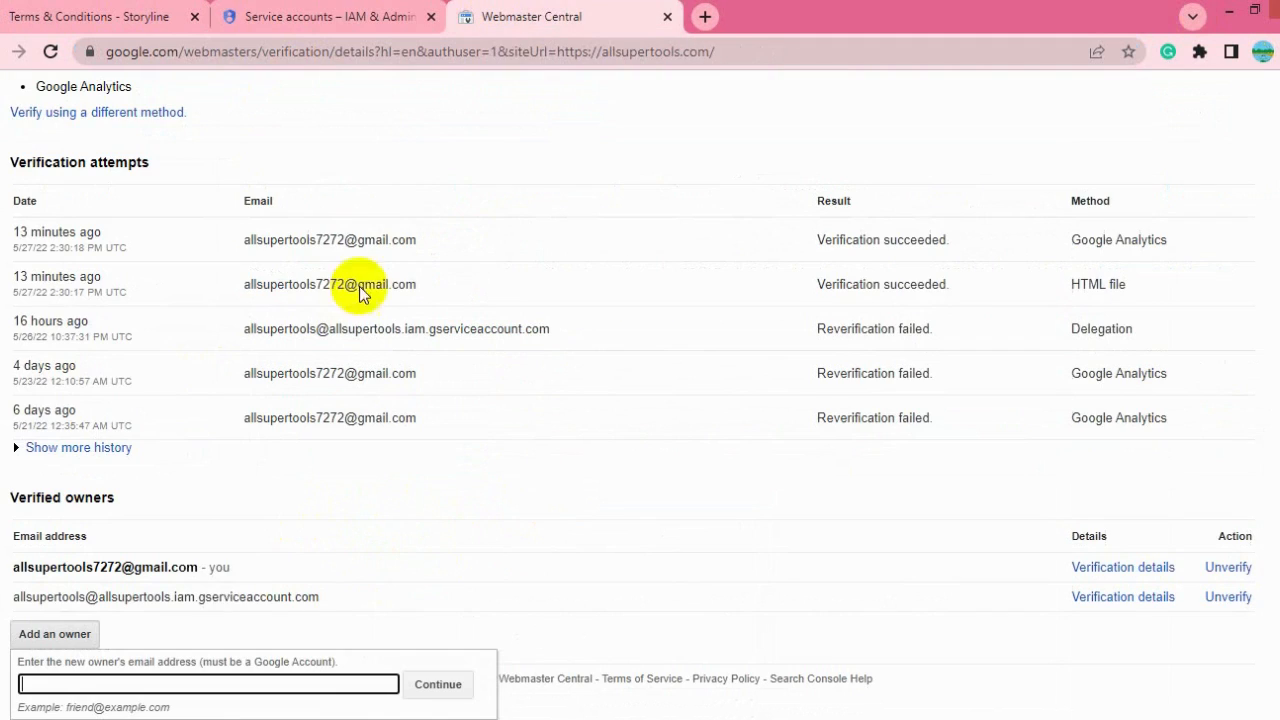
pyautogui.click(221, 684)
pyautogui.hotkey('ctrl', 'v')
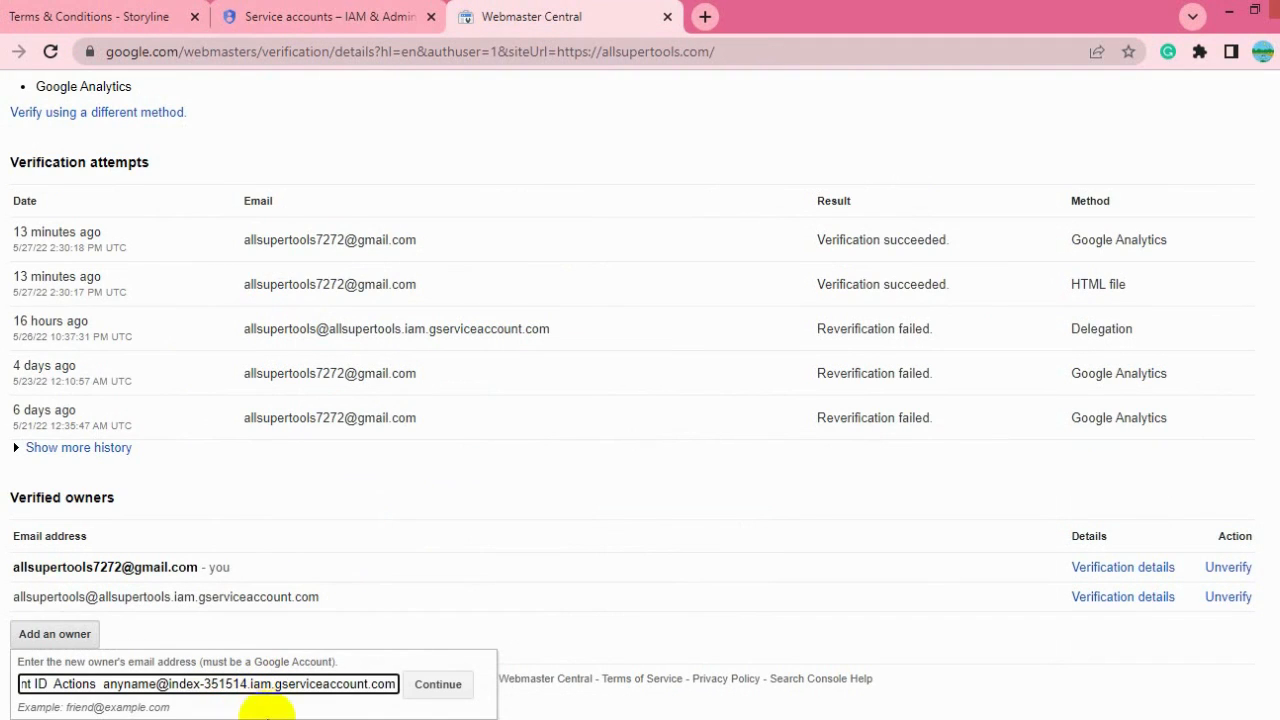
pyautogui.click(102, 685)
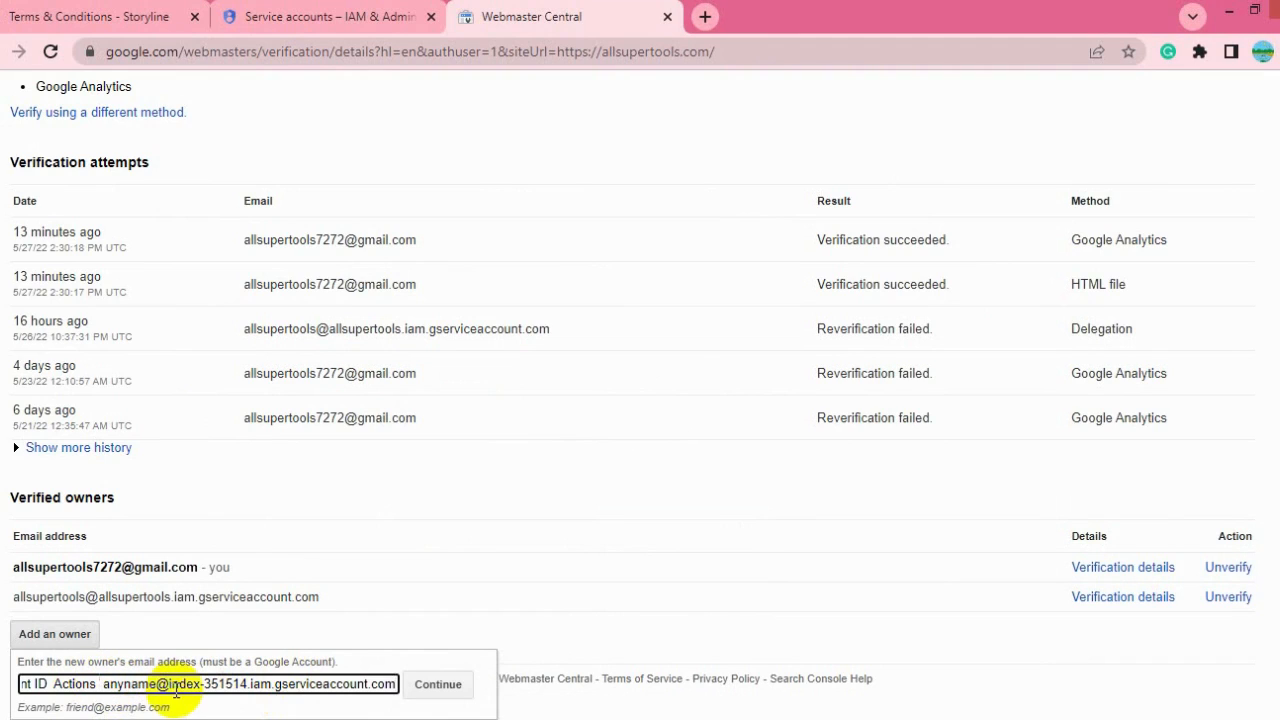
pyautogui.press('BackSpace')
pyautogui.press('BackSpace')
pyautogui.press('BackSpace')
pyautogui.press('BackSpace')
pyautogui.press('BackSpace')
pyautogui.press('BackSpace')
pyautogui.press('BackSpace')
pyautogui.press('BackSpace')
pyautogui.press('BackSpace')
pyautogui.press('BackSpace')
pyautogui.press('BackSpace')
pyautogui.press('BackSpace')
pyautogui.press('BackSpace')
pyautogui.press('BackSpace')
pyautogui.press('BackSpace')
pyautogui.press('BackSpace')
pyautogui.press('BackSpace')
pyautogui.press('BackSpace')
pyautogui.press('BackSpace')
pyautogui.press('BackSpace')
pyautogui.press('BackSpace')
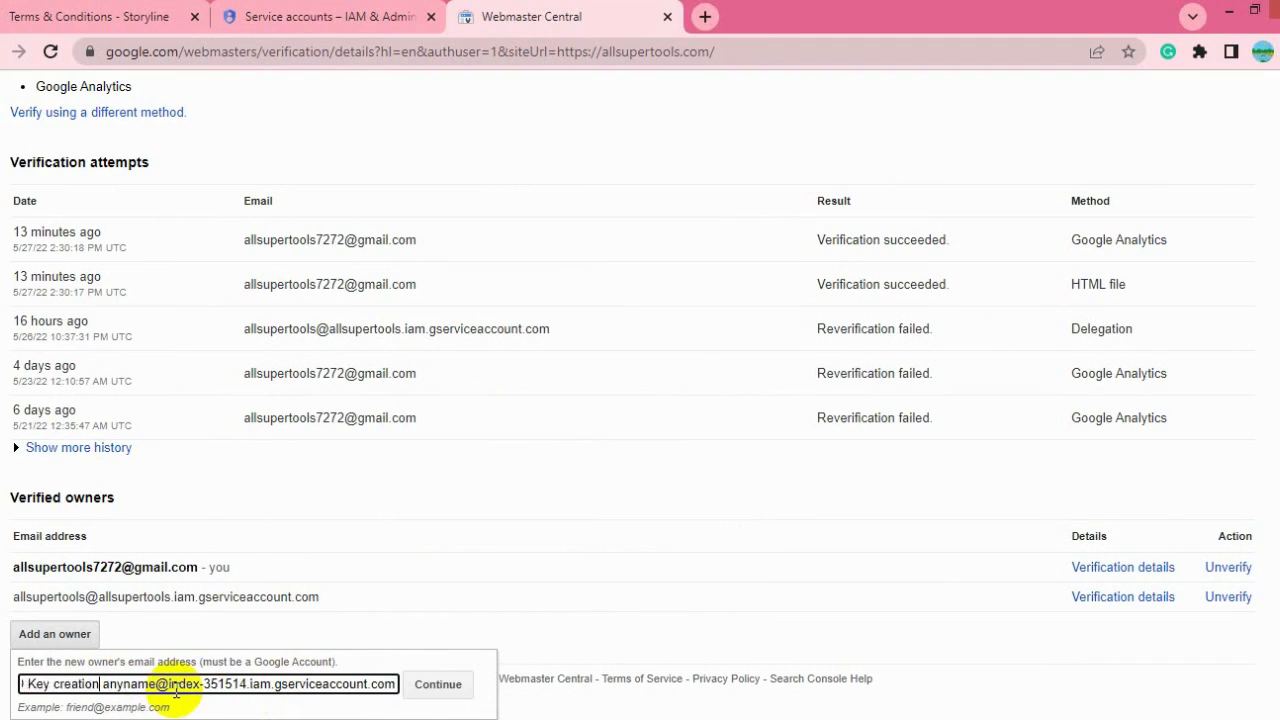
pyautogui.press('BackSpace')
pyautogui.press('BackSpace')
pyautogui.press('BackSpace')
pyautogui.press('BackSpace')
pyautogui.press('BackSpace')
pyautogui.press('BackSpace')
pyautogui.press('BackSpace')
pyautogui.press('BackSpace')
pyautogui.press('BackSpace')
pyautogui.press('BackSpace')
pyautogui.press('BackSpace')
pyautogui.press('BackSpace')
pyautogui.press('BackSpace')
pyautogui.press('BackSpace')
pyautogui.press('BackSpace')
pyautogui.press('BackSpace')
pyautogui.press('BackSpace')
pyautogui.press('BackSpace')
pyautogui.press('BackSpace')
pyautogui.press('BackSpace')
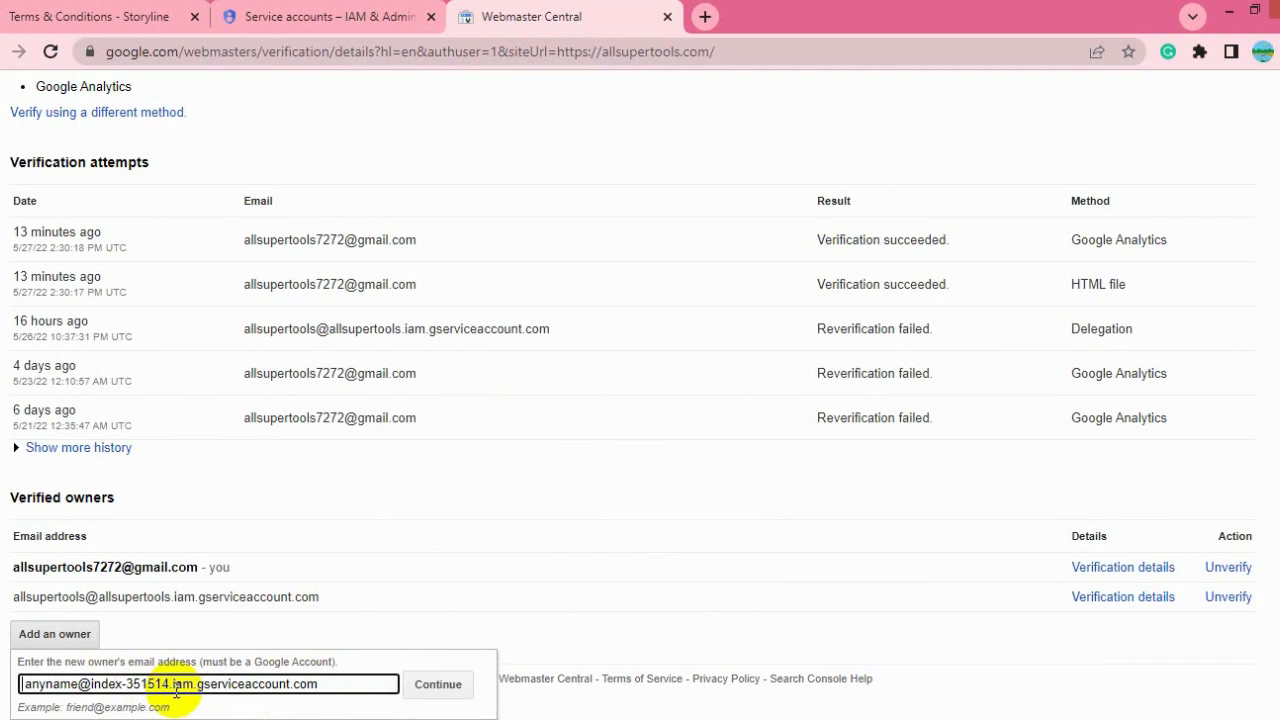
pyautogui.press('BackSpace')
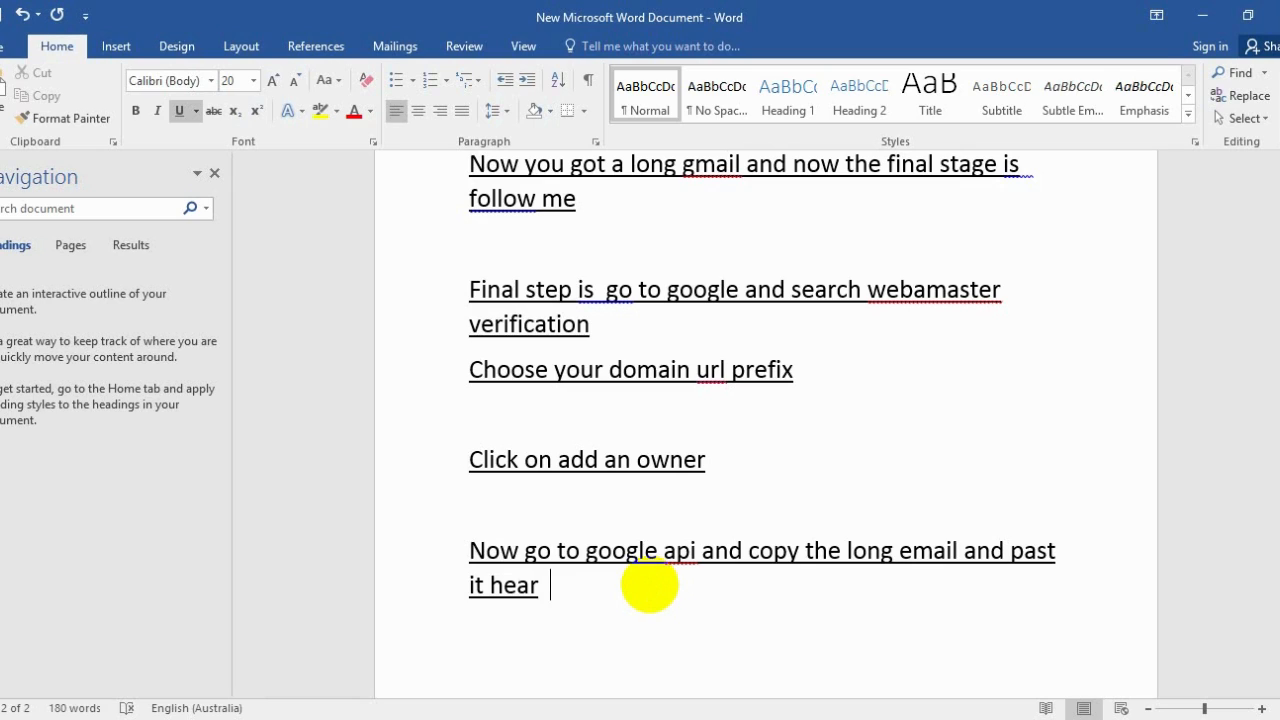
# - Append 'please note it check if any space hear' to the last Word step
pyautogui.write('please note it no')
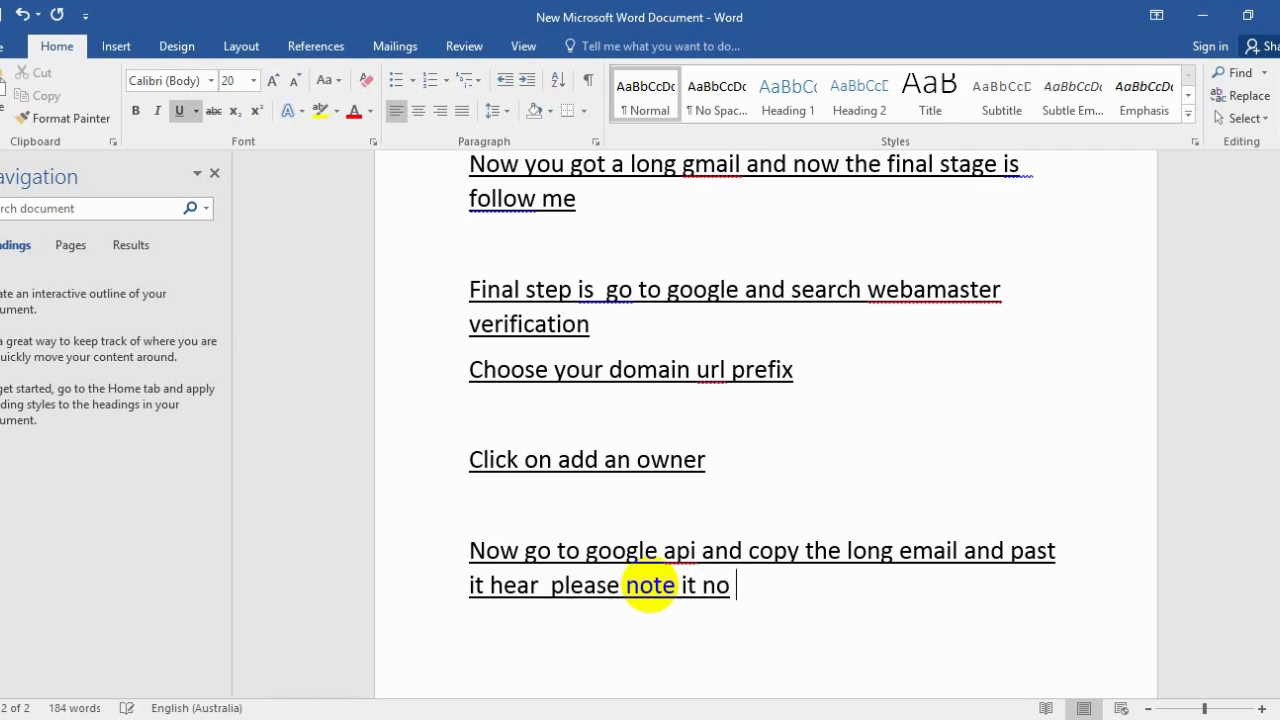
pyautogui.press('BackSpace')
pyautogui.press('BackSpace')
pyautogui.press('BackSpace')
pyautogui.write('check if ')
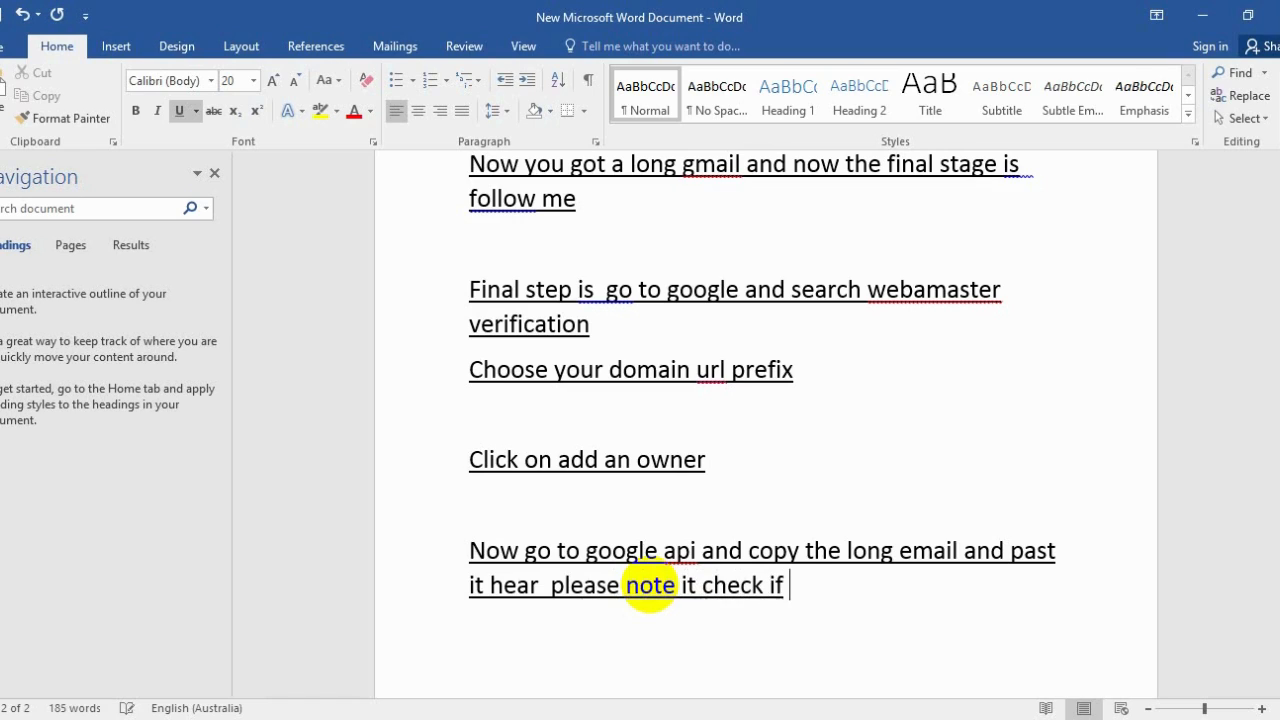
pyautogui.write('any space hear')
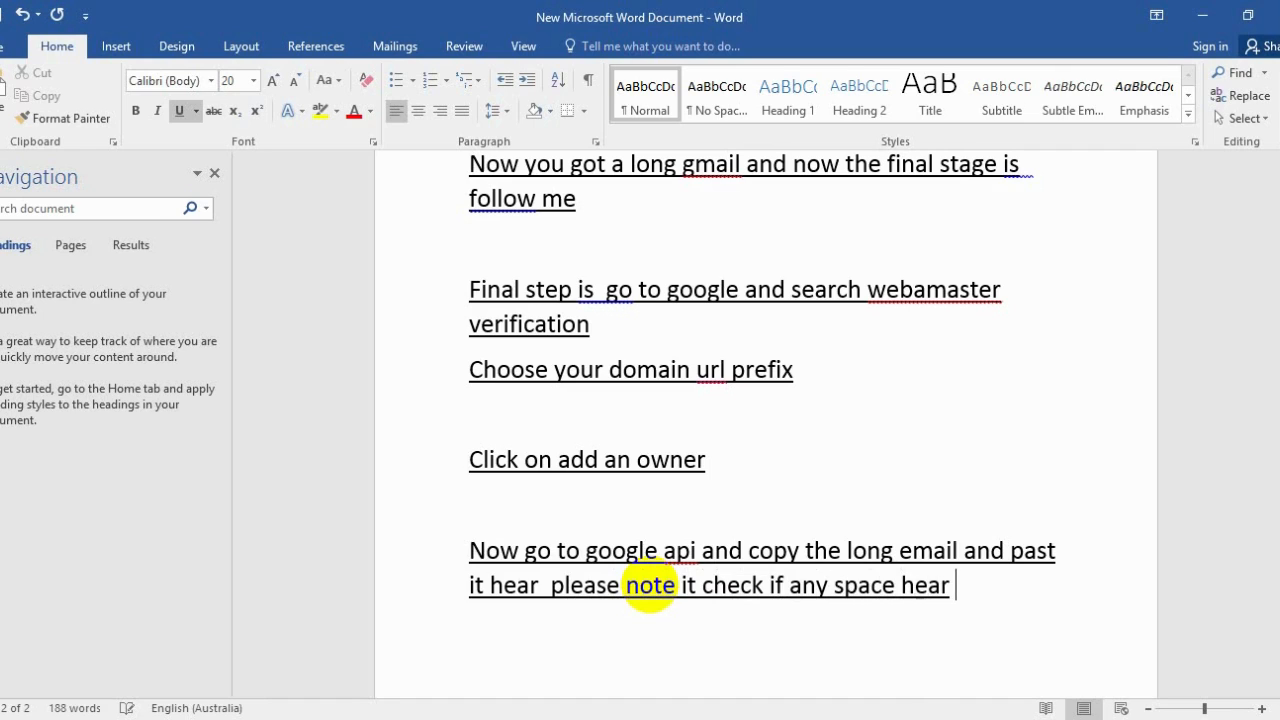
pyautogui.click(1201, 15)
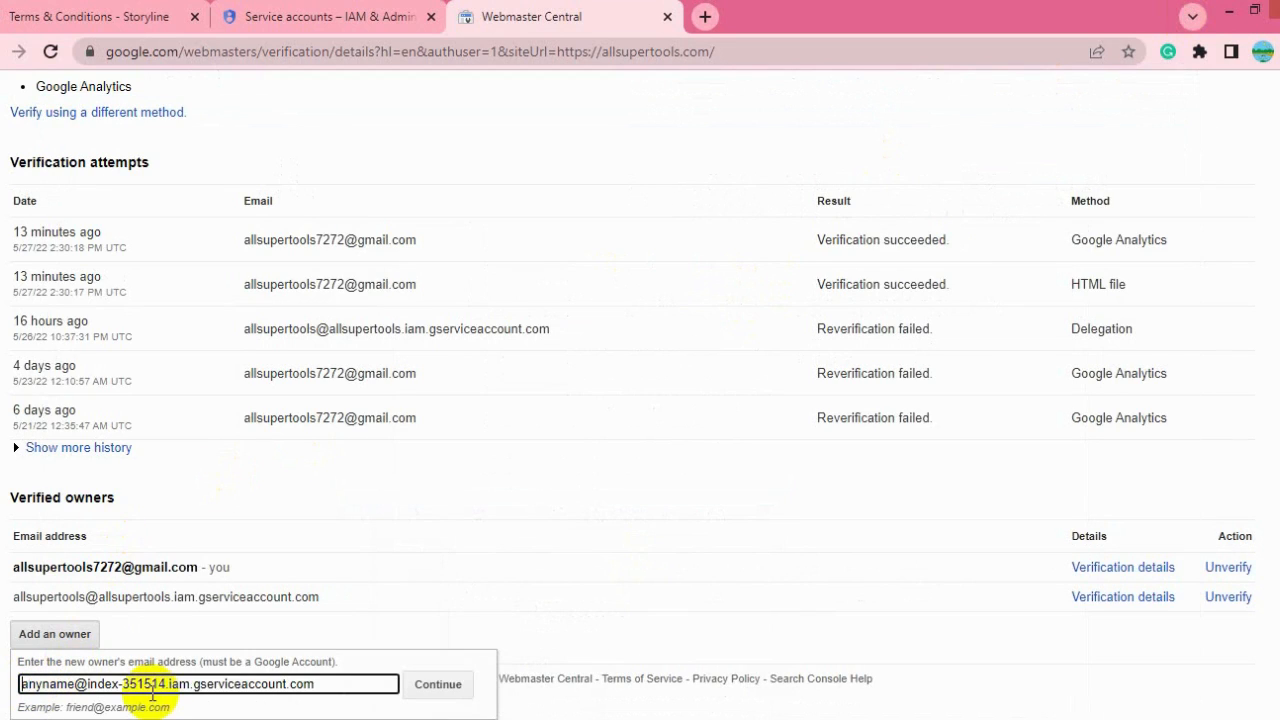
# - Submit the service account as an owner and highlight the new ownership Delegation row
pyautogui.click(438, 686)
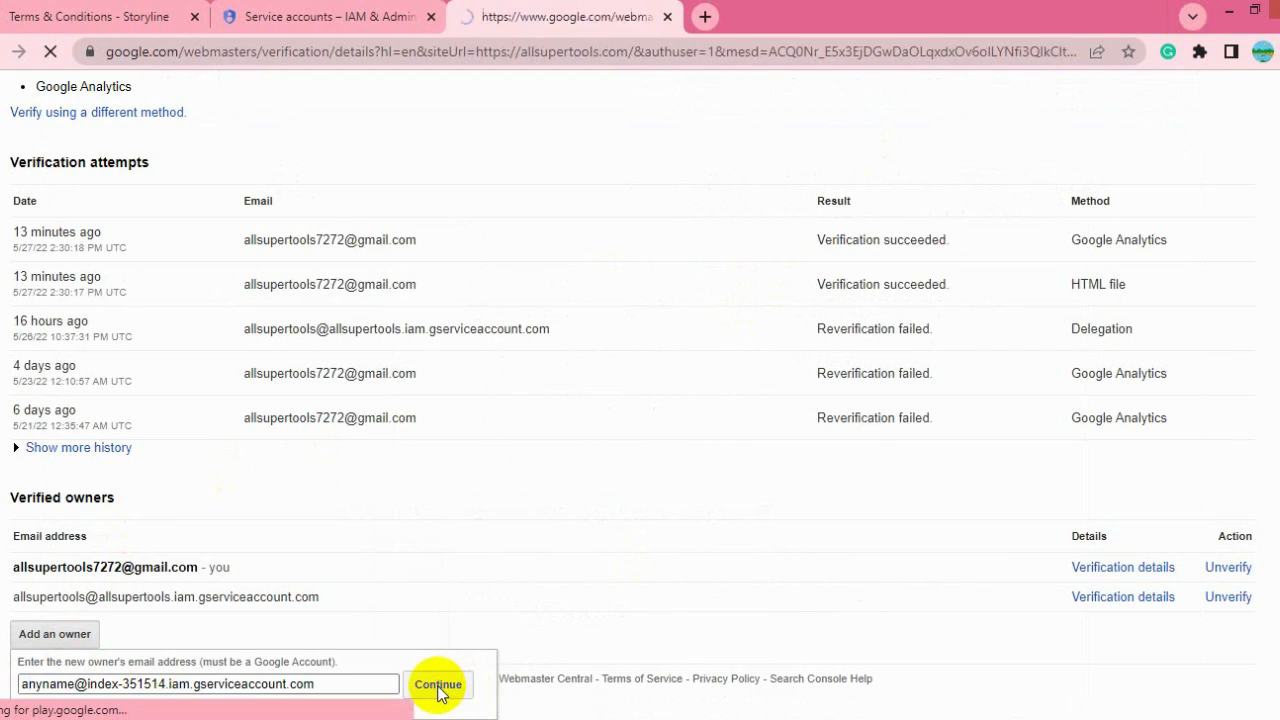
pyautogui.moveTo(4, 420); pyautogui.dragTo(1175, 417)
pyautogui.click(973, 305)
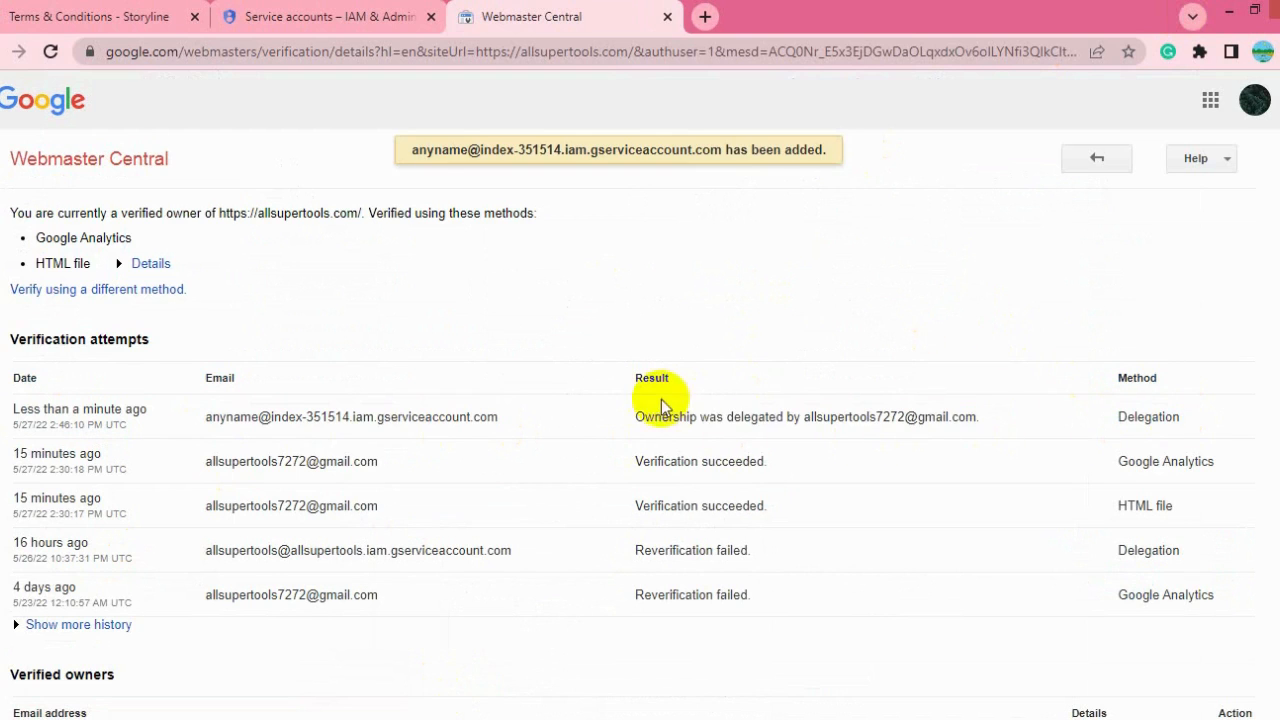
pyautogui.moveTo(621, 414); pyautogui.dragTo(1052, 418)
pyautogui.moveTo(1137, 415); pyautogui.dragTo(1156, 419)
pyautogui.click(950, 369)
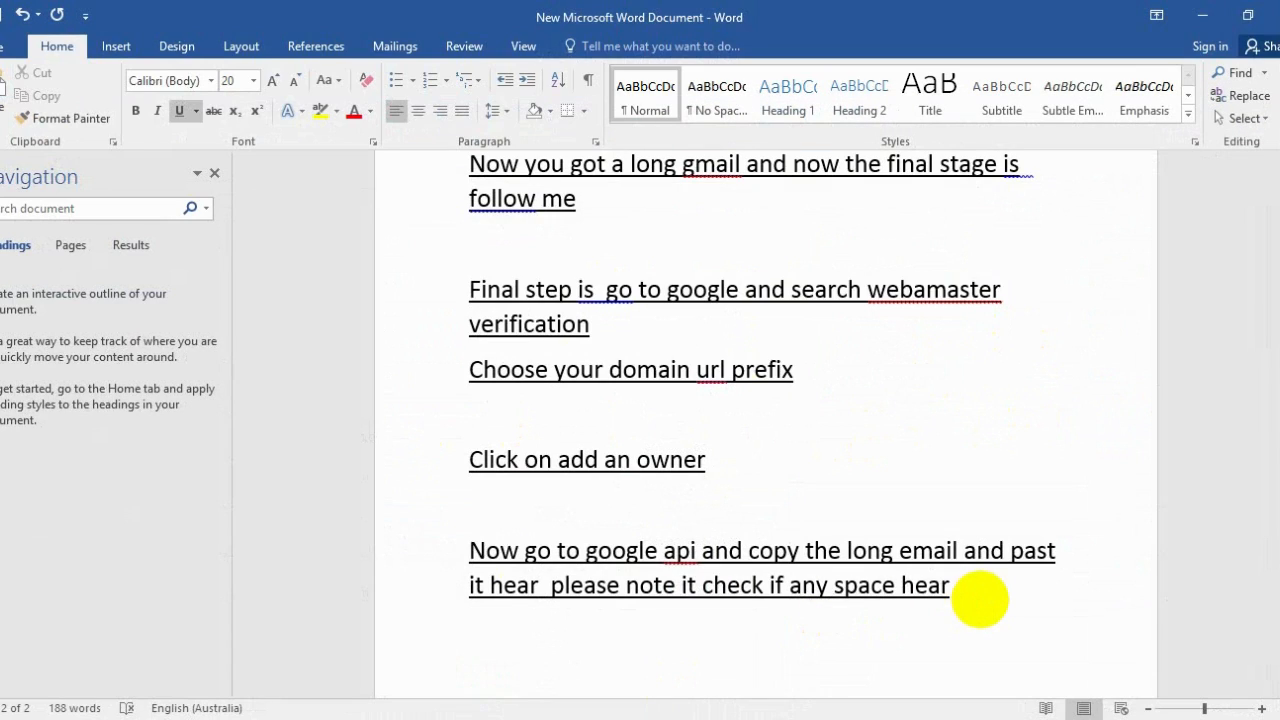
# - Add the line 'Now go to google api and download the json key' to the Word notes
pyautogui.write('w ')
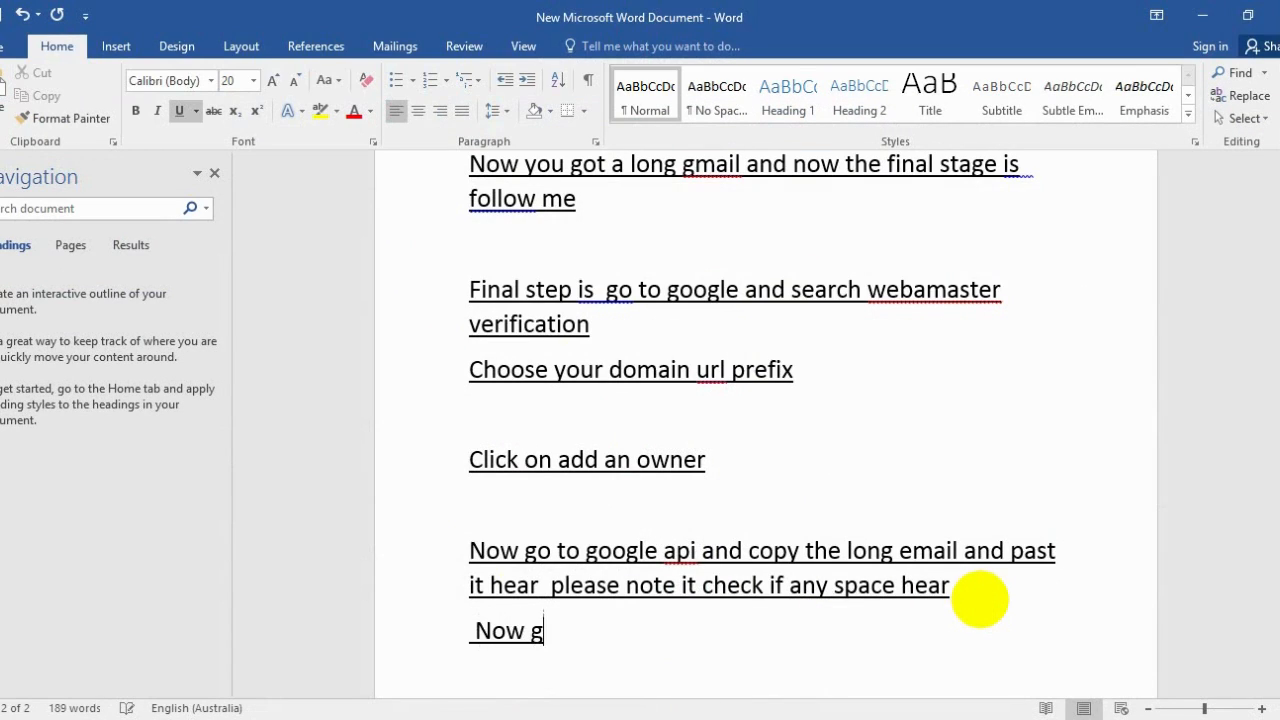
pyautogui.write('go to goog')
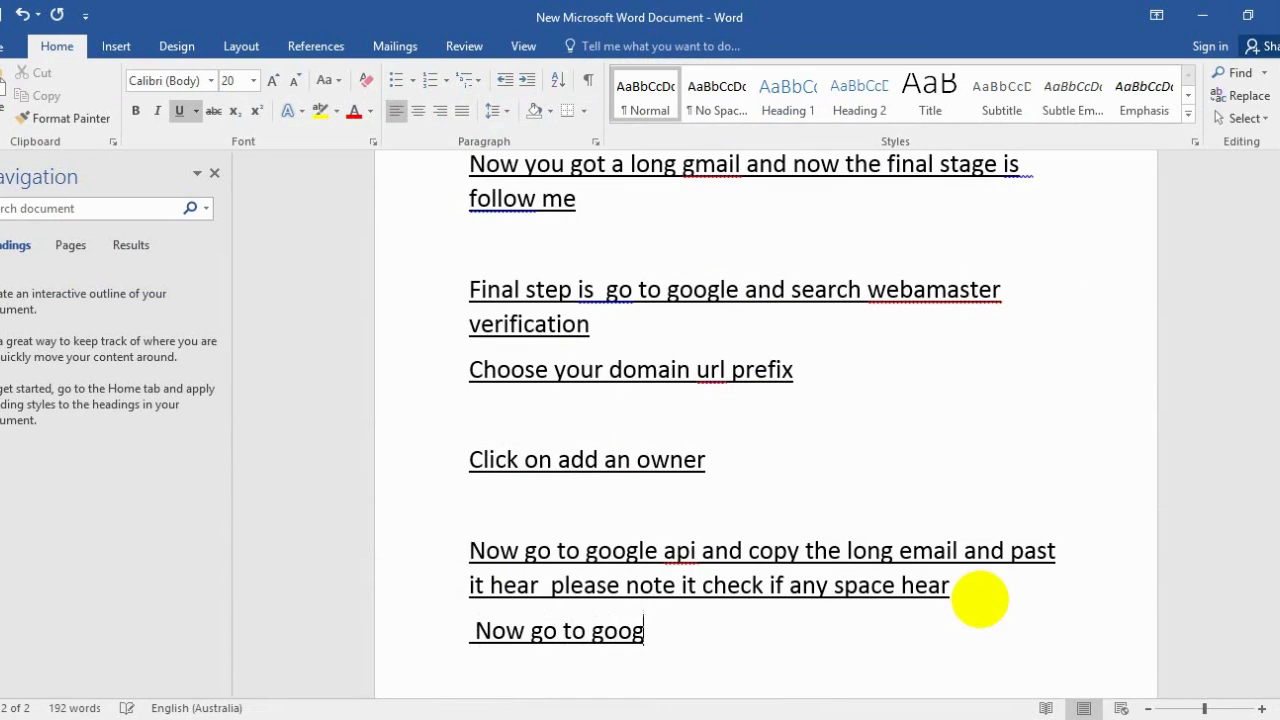
pyautogui.write('le api and down')
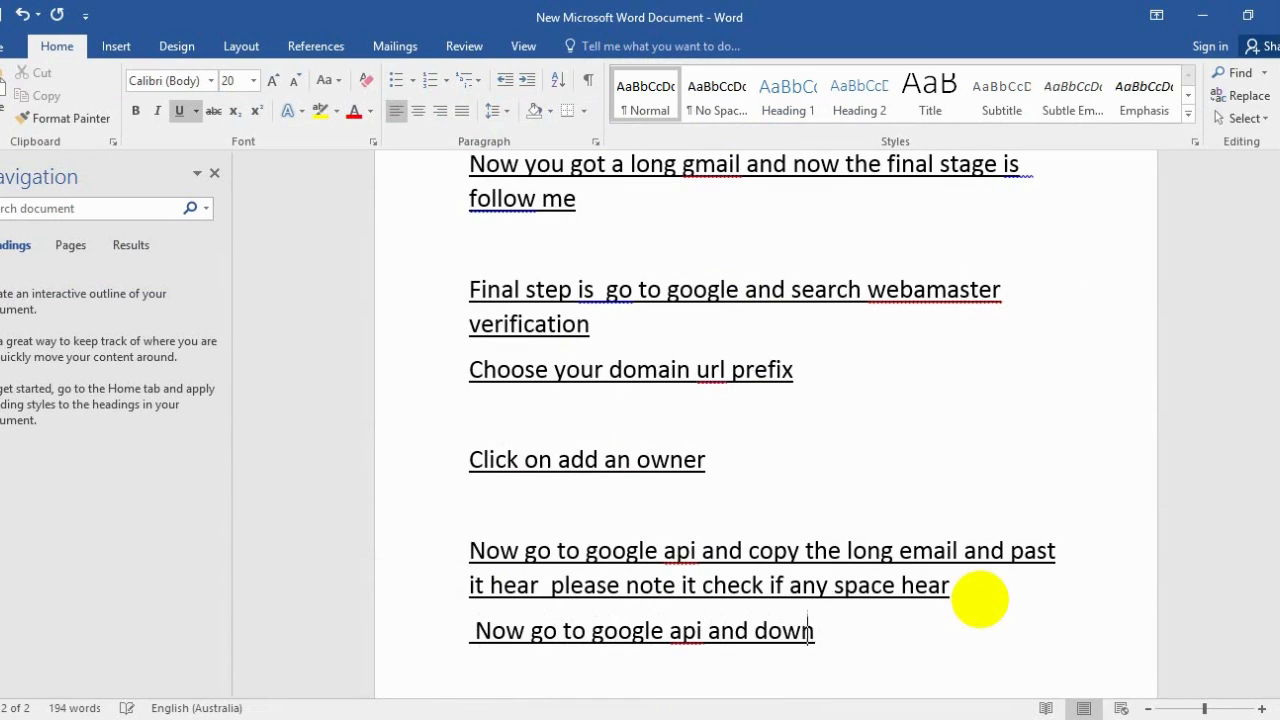
pyautogui.write('load the js')
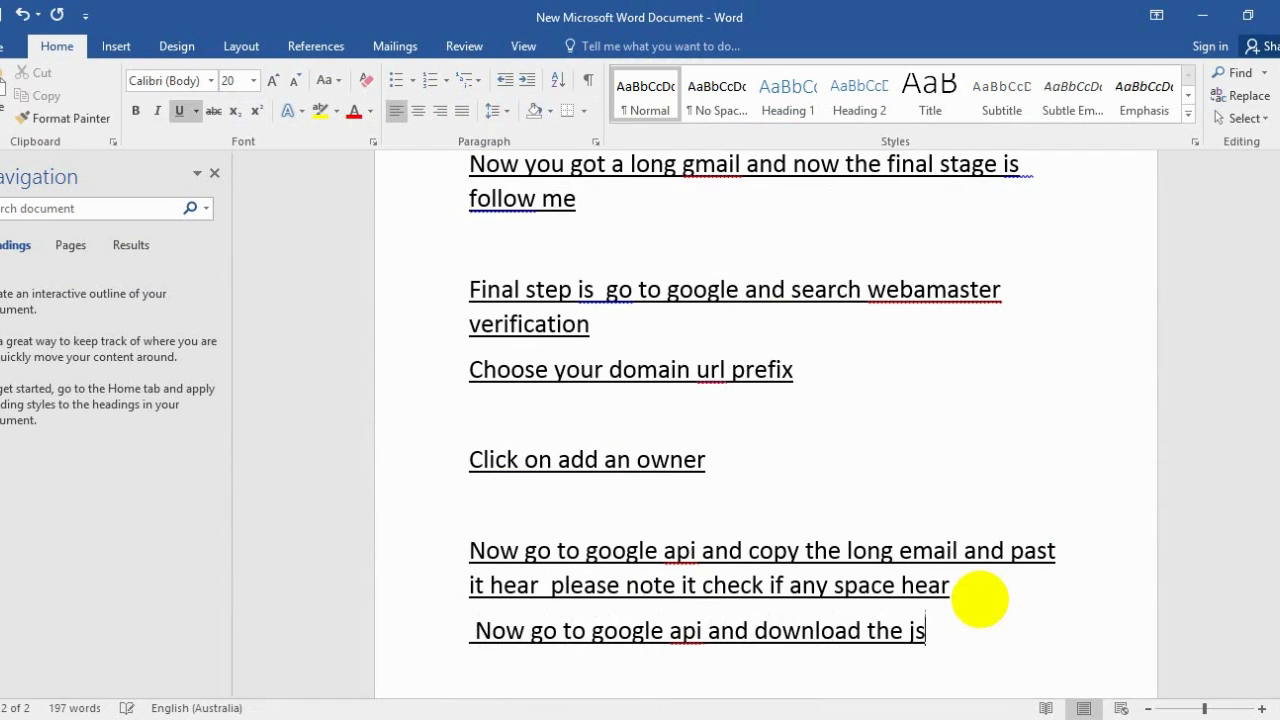
pyautogui.write('on key')
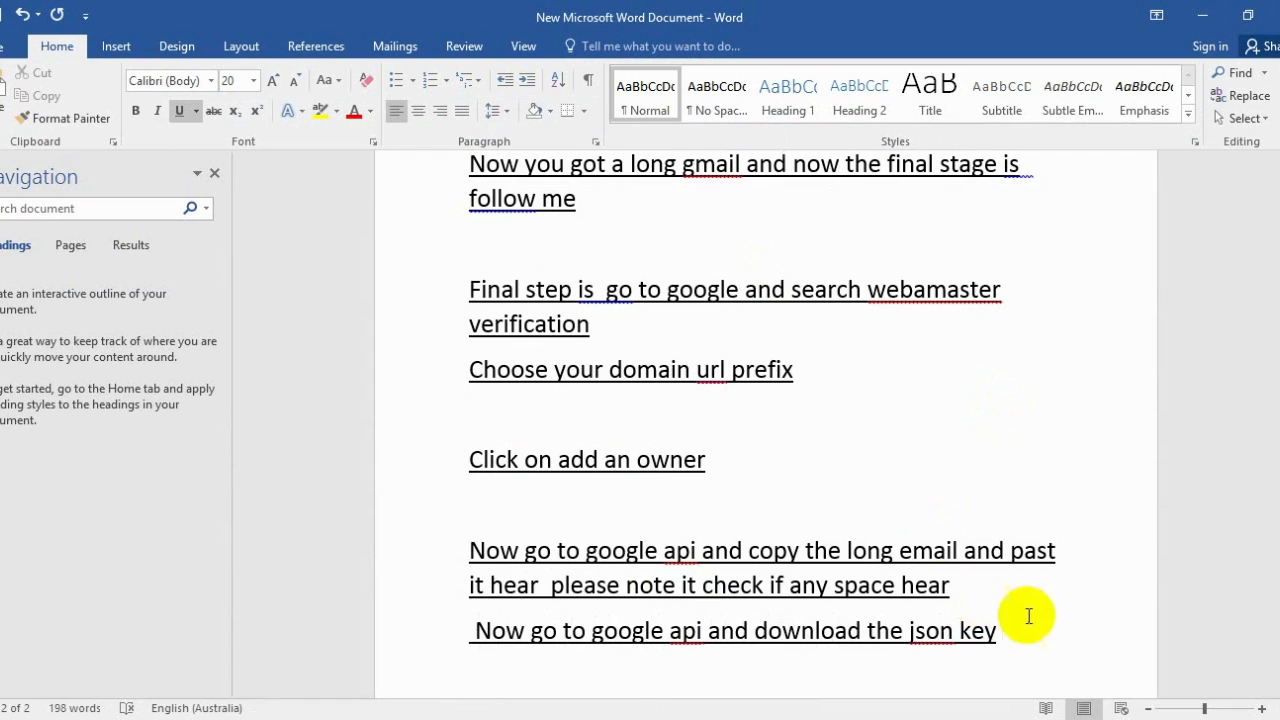
pyautogui.click(1203, 15)
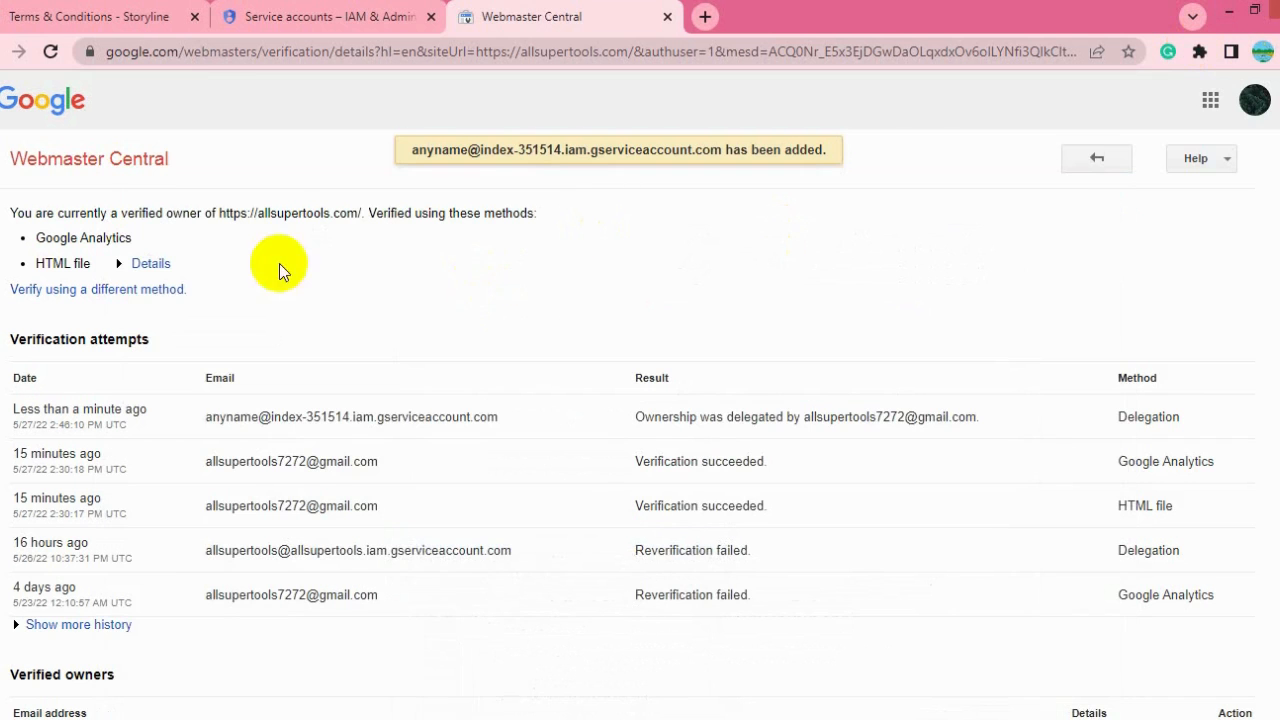
# - Create and download a new JSON private key for the anyname service account
pyautogui.click(300, 15)
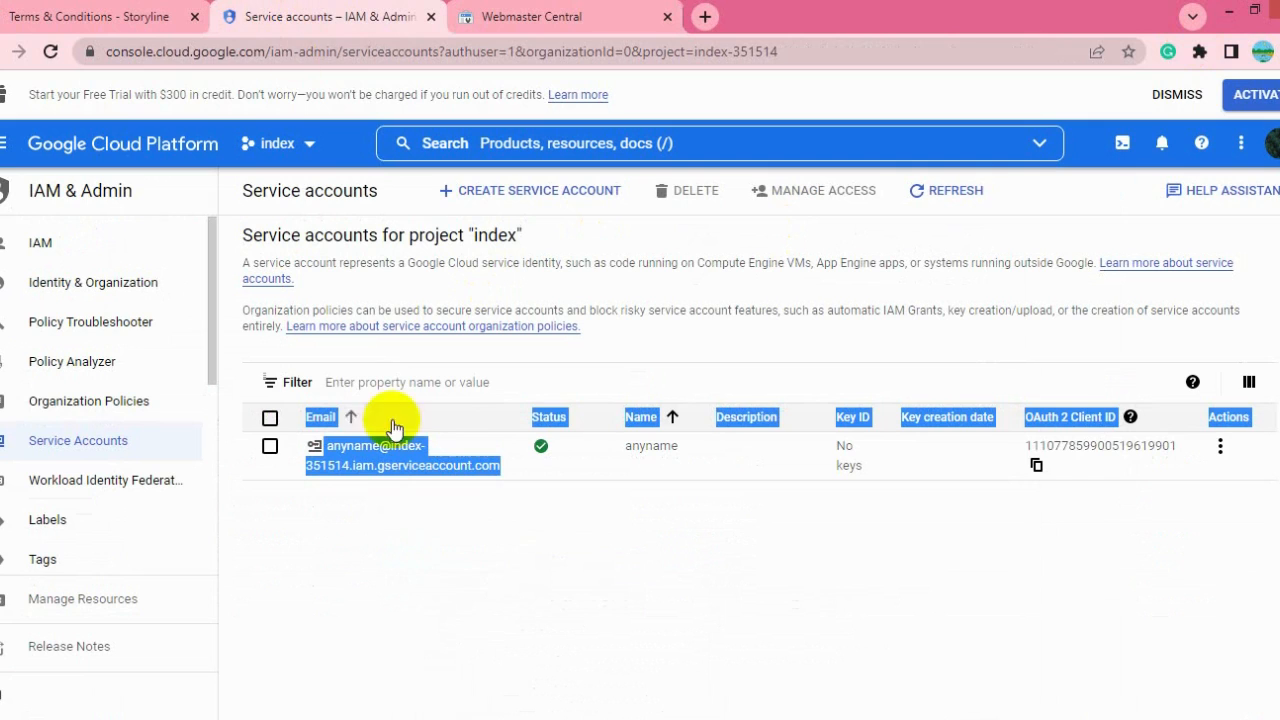
pyautogui.click(1220, 446)
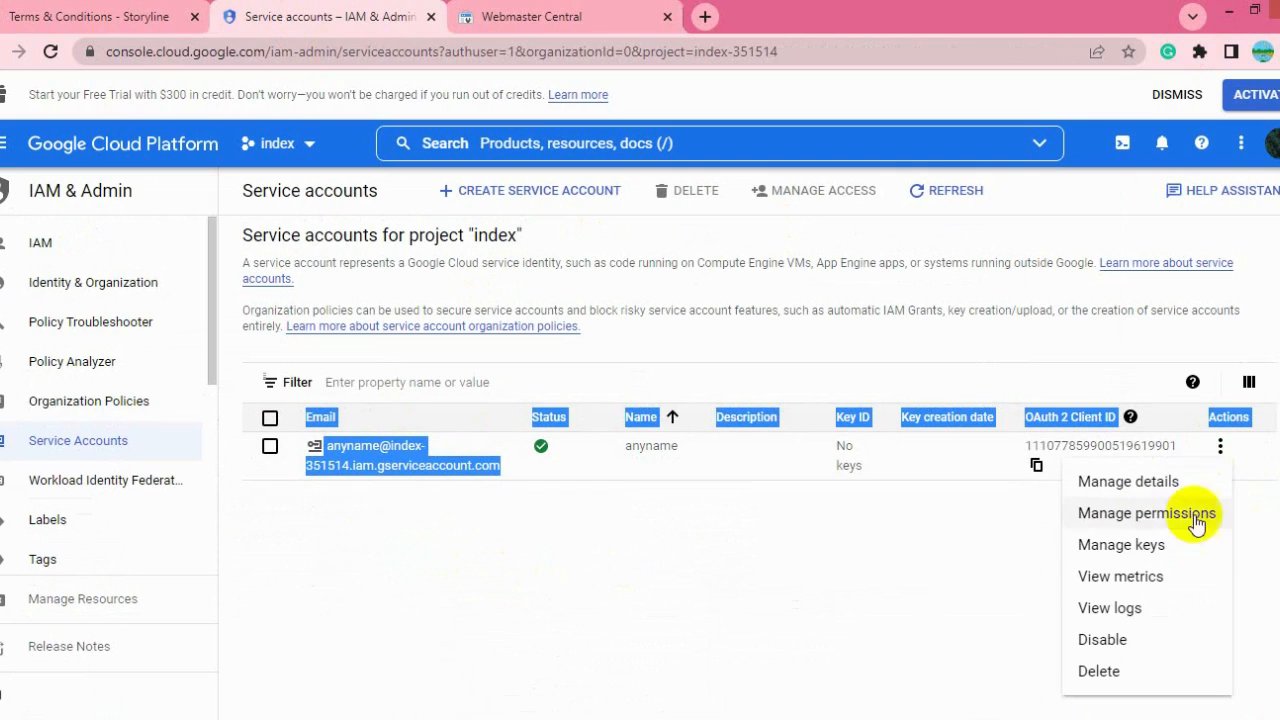
pyautogui.click(1118, 544)
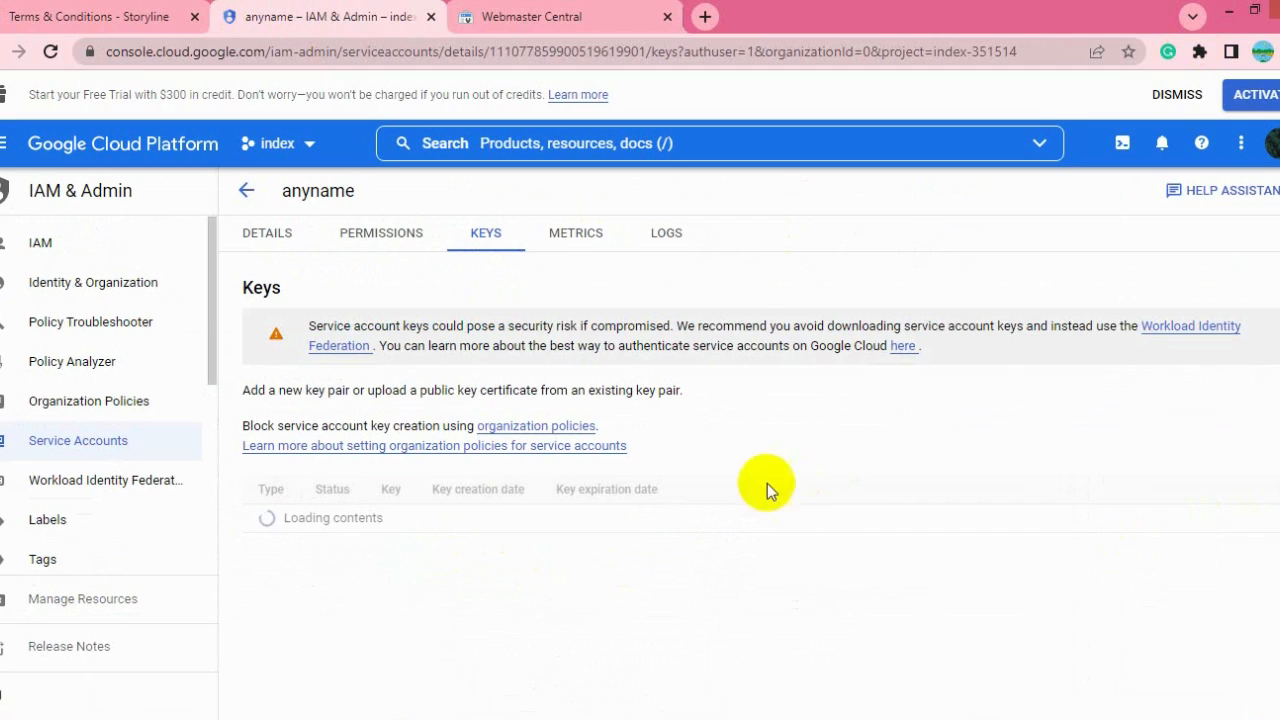
pyautogui.click(297, 497)
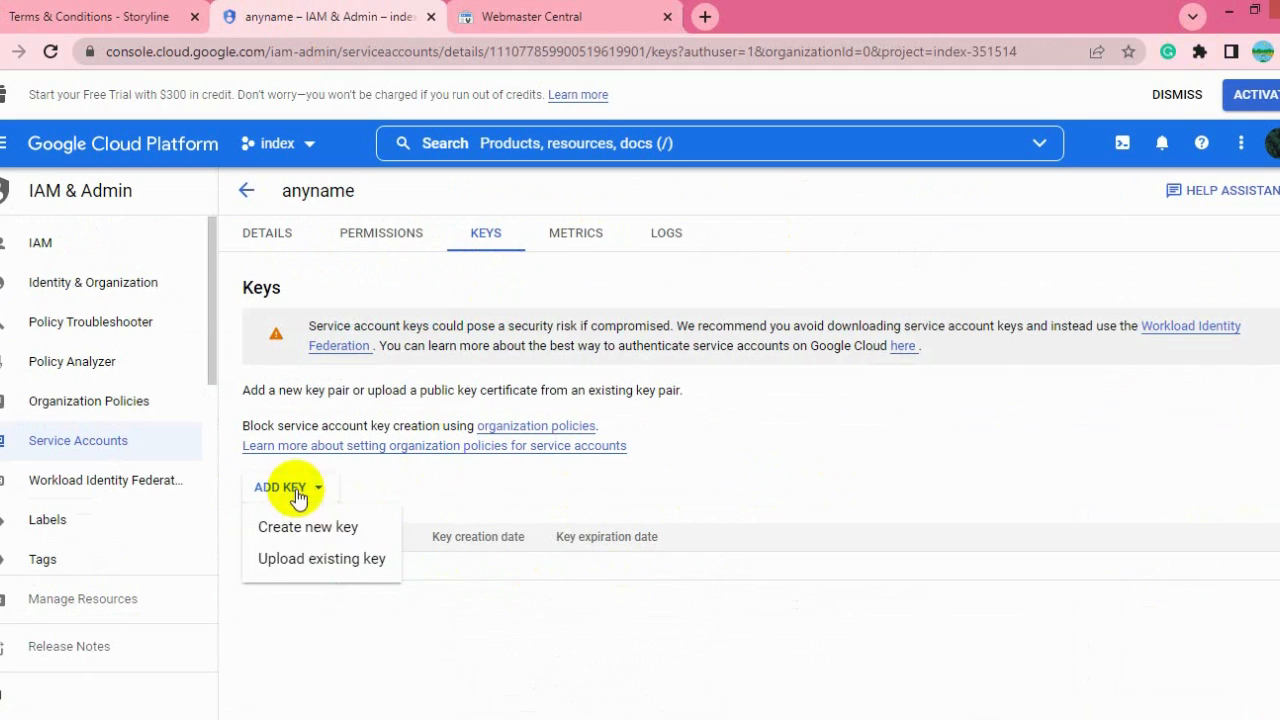
pyautogui.click(327, 533)
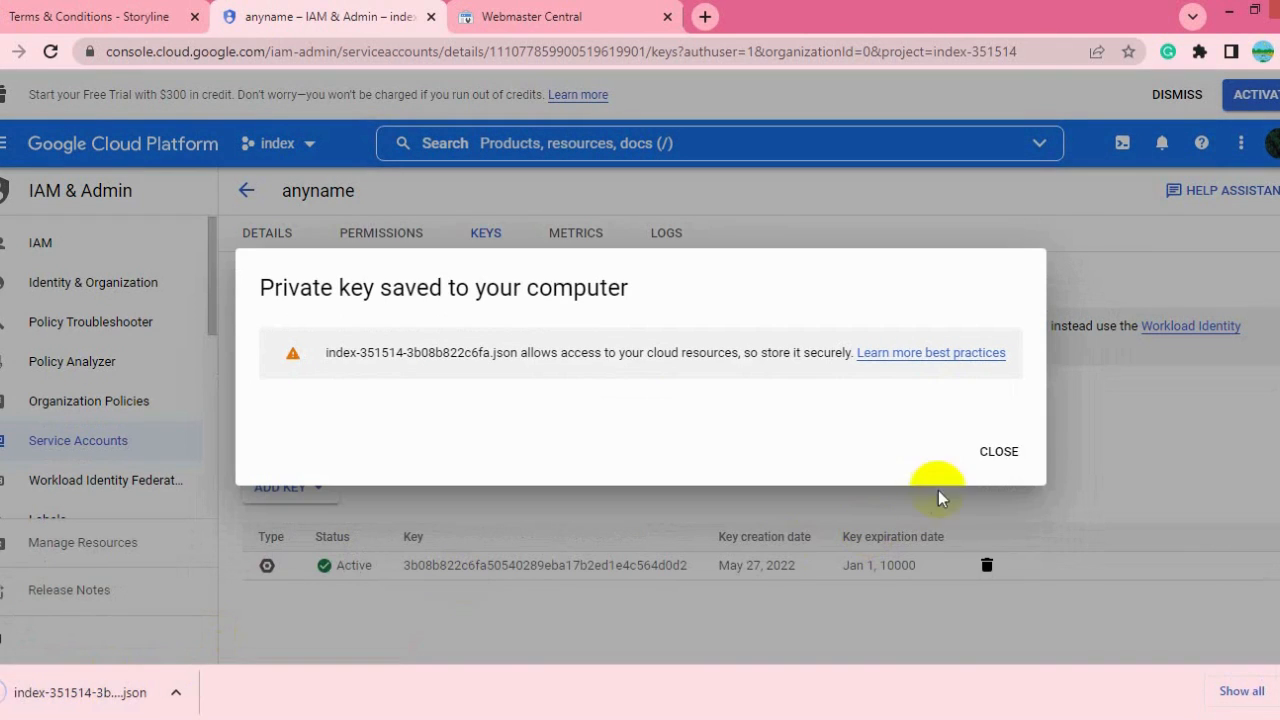
pyautogui.click(992, 455)
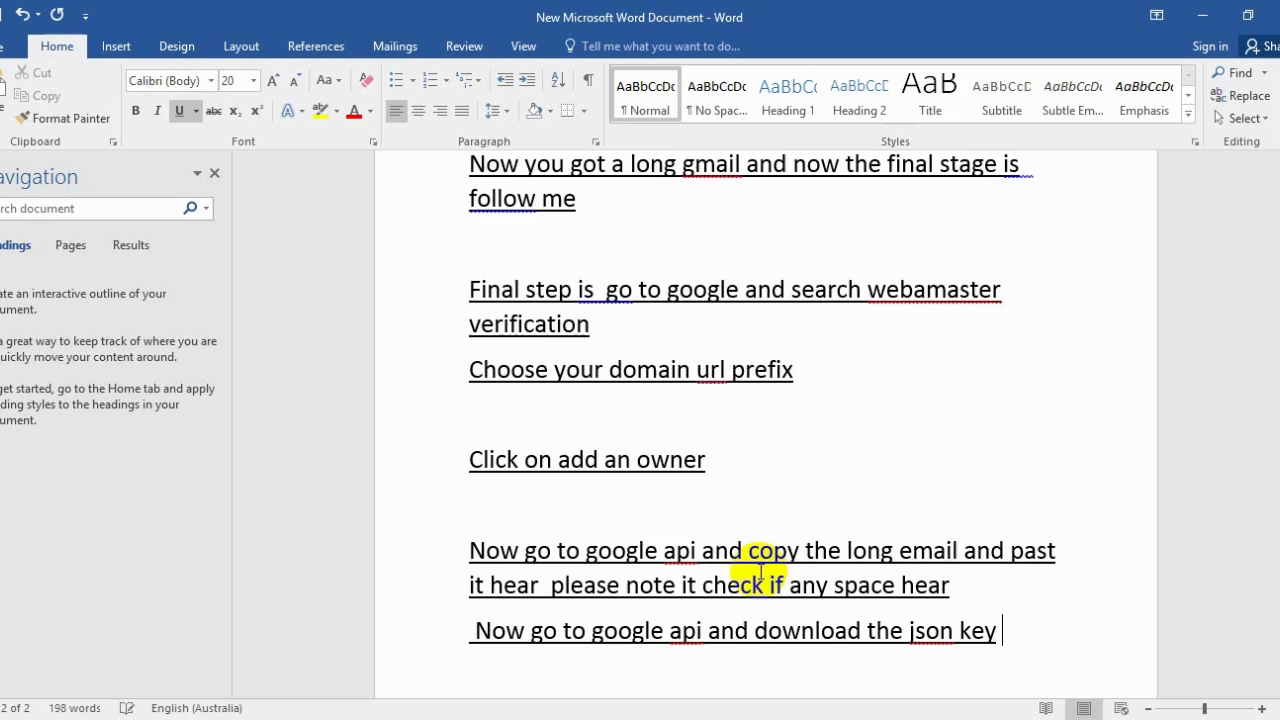
# - Start a new paragraph on page 3 below the JSON key step, typing 'now copy it ard past'
pyautogui.scroll(-2, 977, 571)
pyautogui.press('Return')
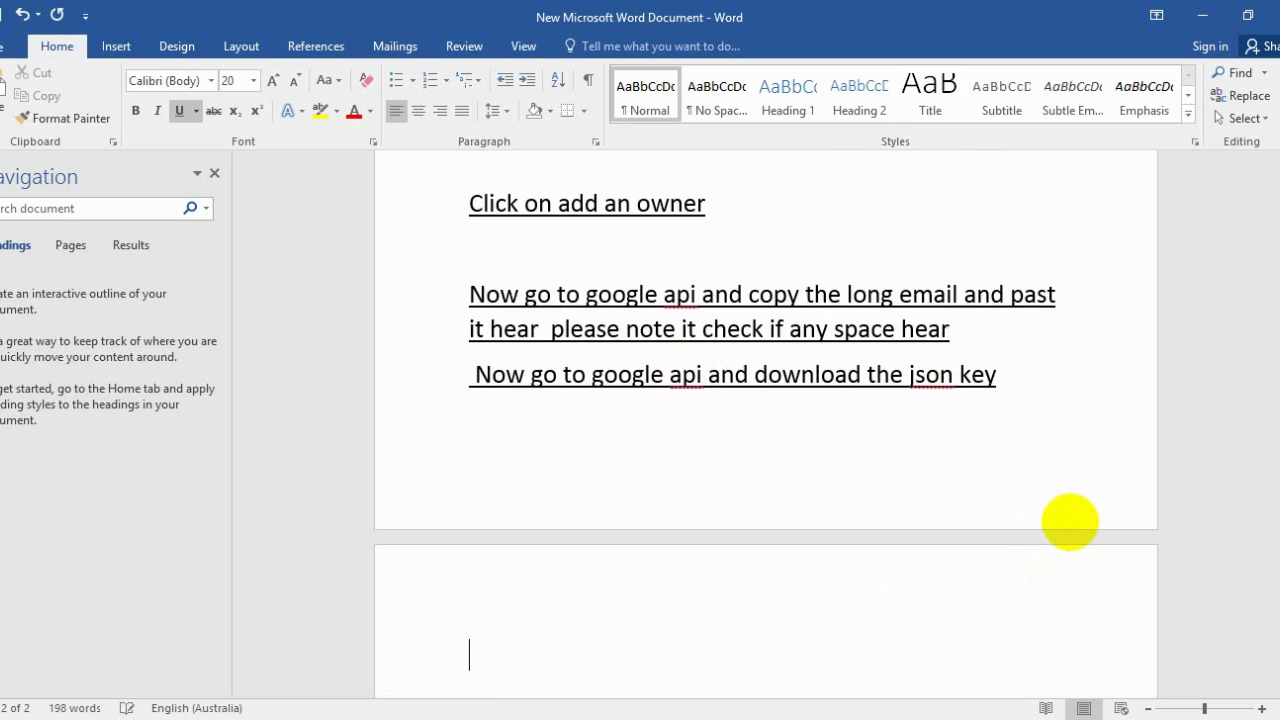
pyautogui.write('now ')
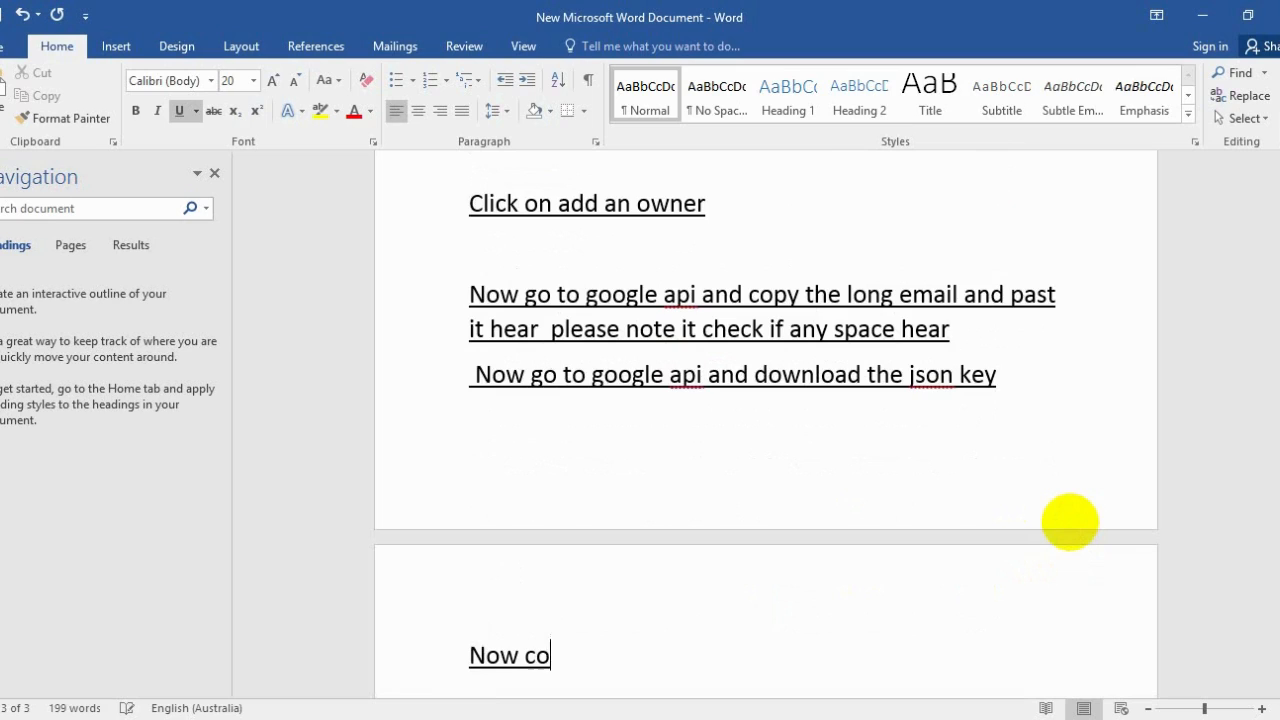
pyautogui.write('copy it ar')
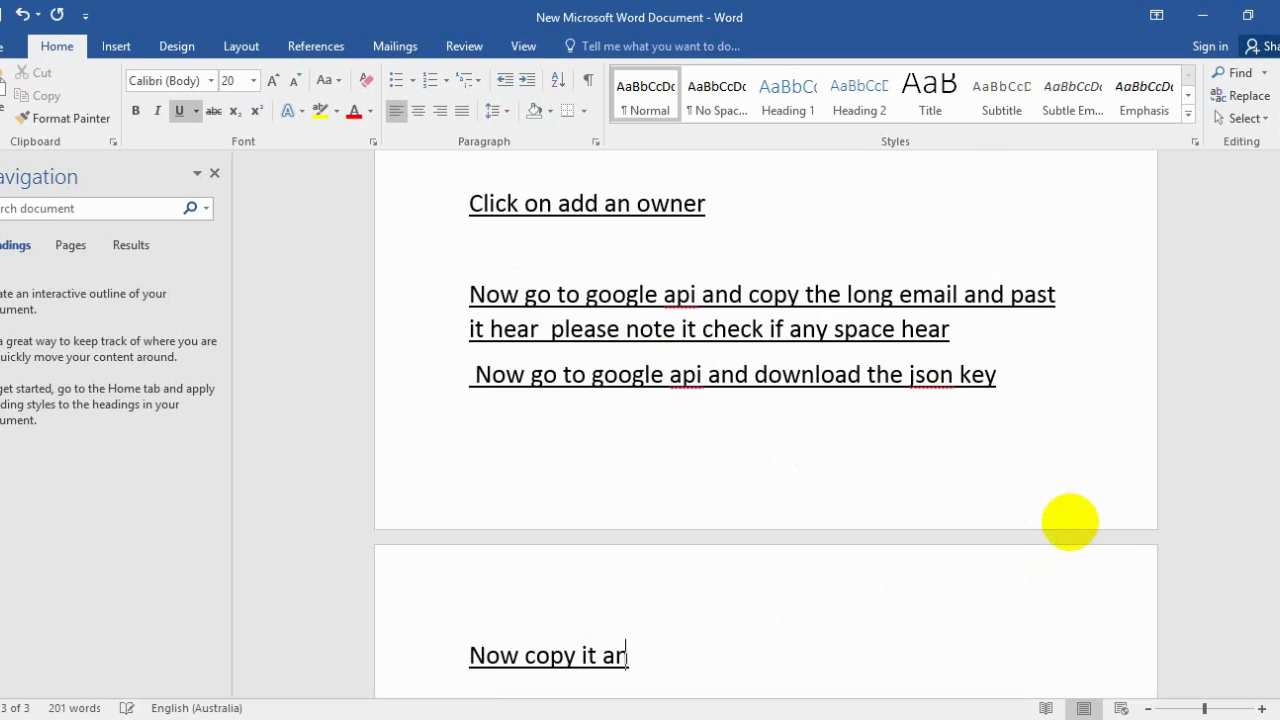
pyautogui.write('d past it on your indexing plugin foolo')
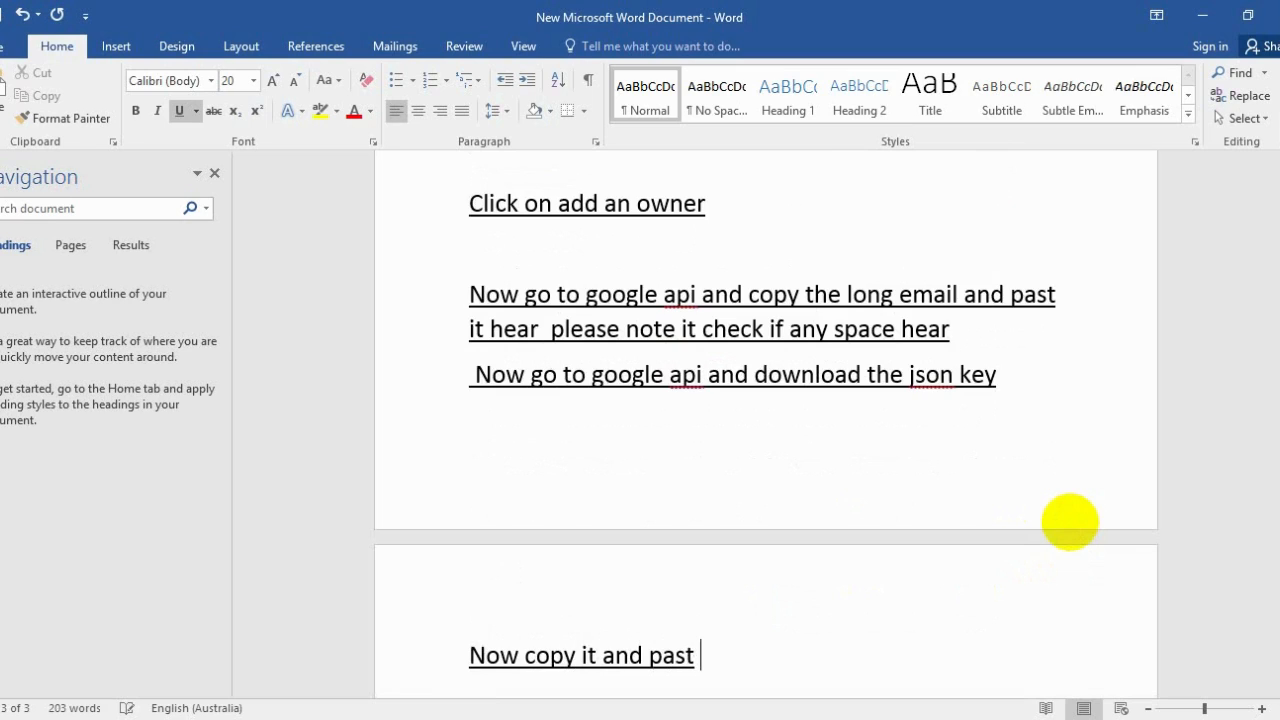
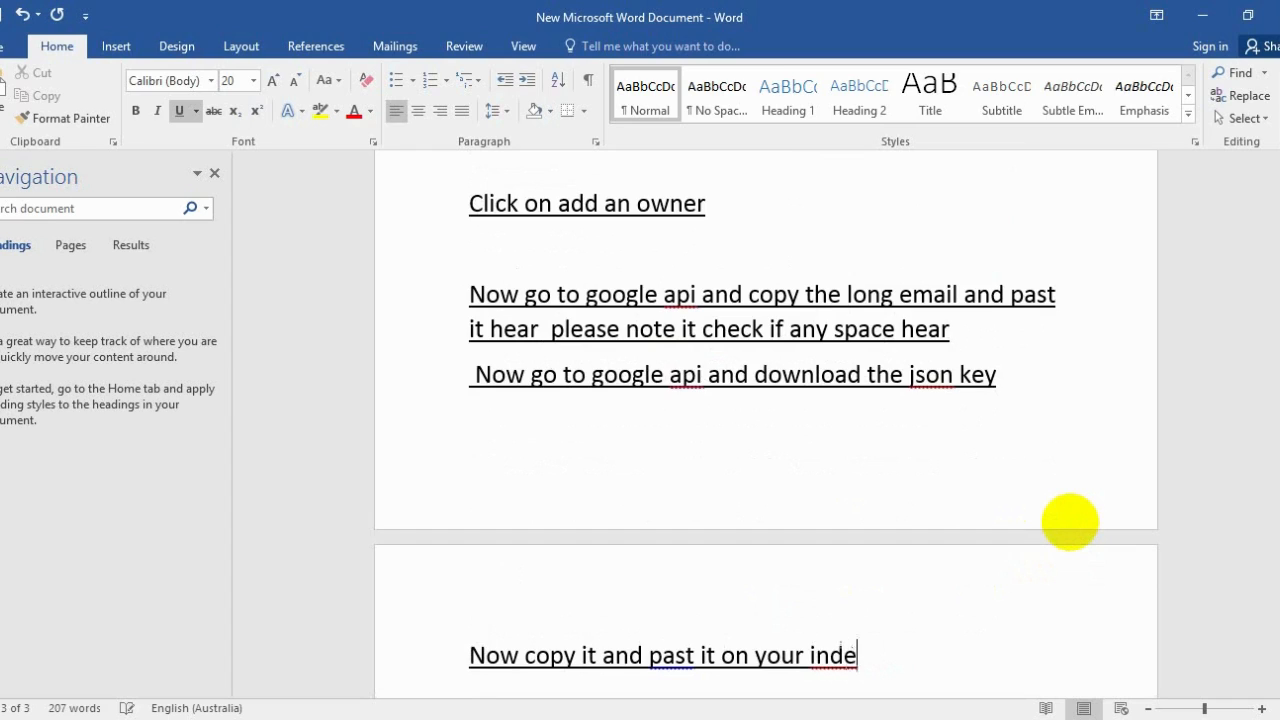
# - Finish the line 'Now copy it and past it on your indexing plugin follow me', fixing the typos
pyautogui.write('lugin foolo')
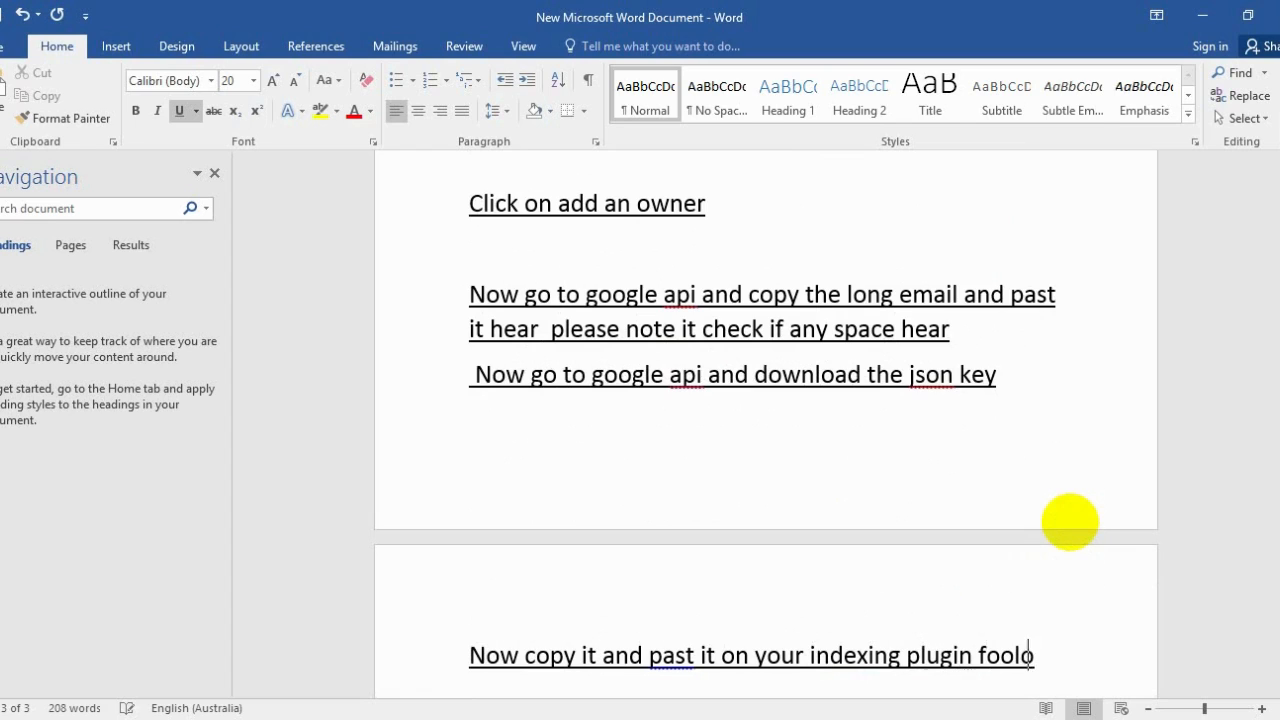
pyautogui.press('BackSpace')
pyautogui.press('BackSpace')
pyautogui.press('BackSpace')
pyautogui.write('llow me')
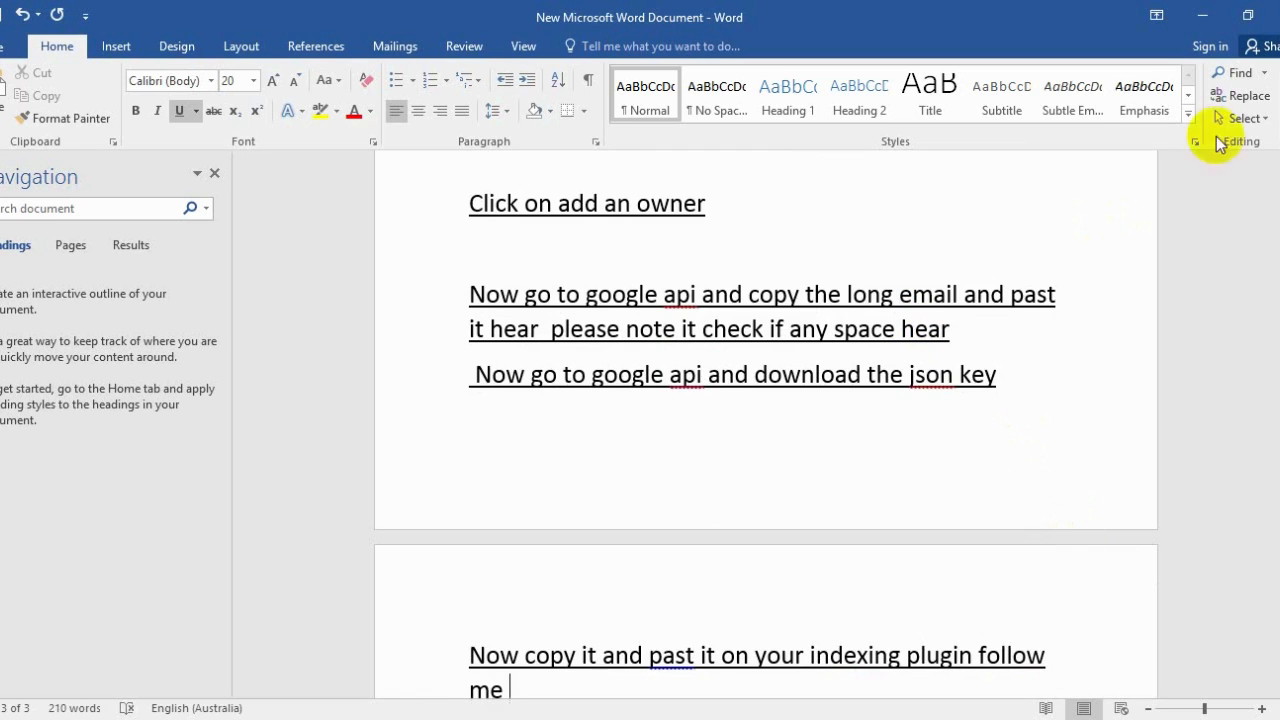
pyautogui.click(1202, 15)
# - Open the downloaded service-account JSON key in Notepad and copy its entire text
pyautogui.click(118, 690)
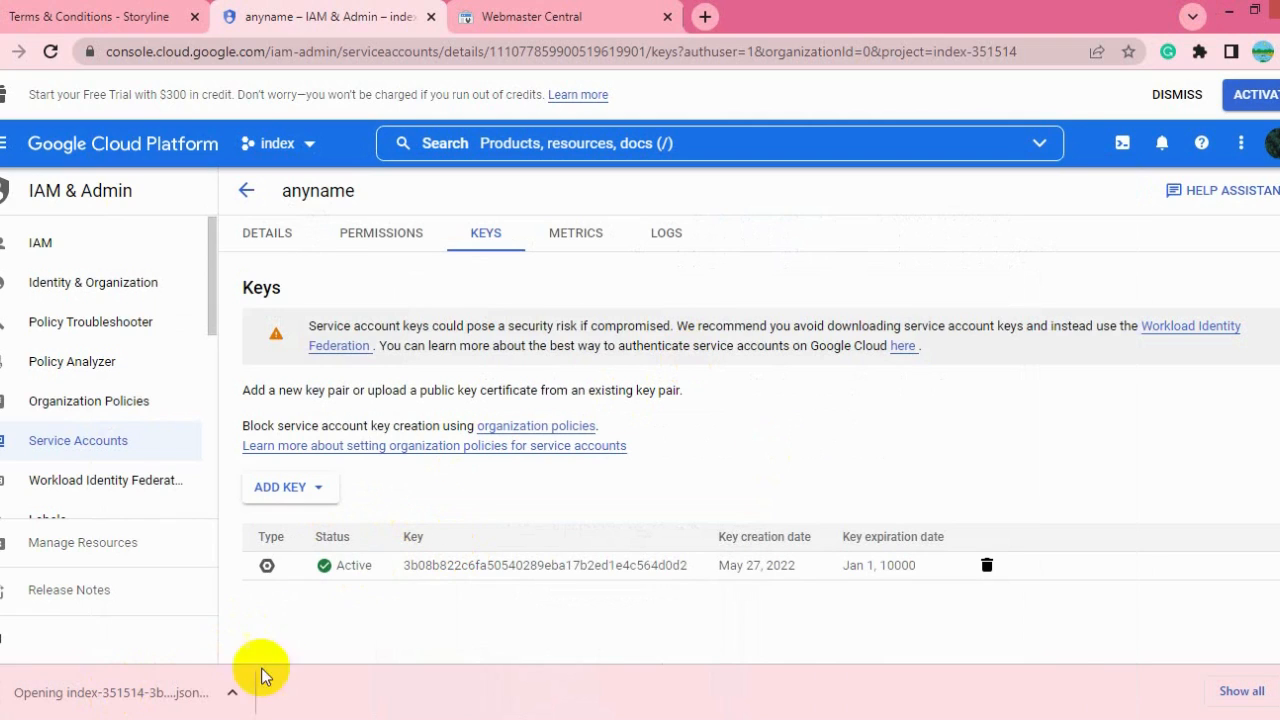
pyautogui.click(175, 691)
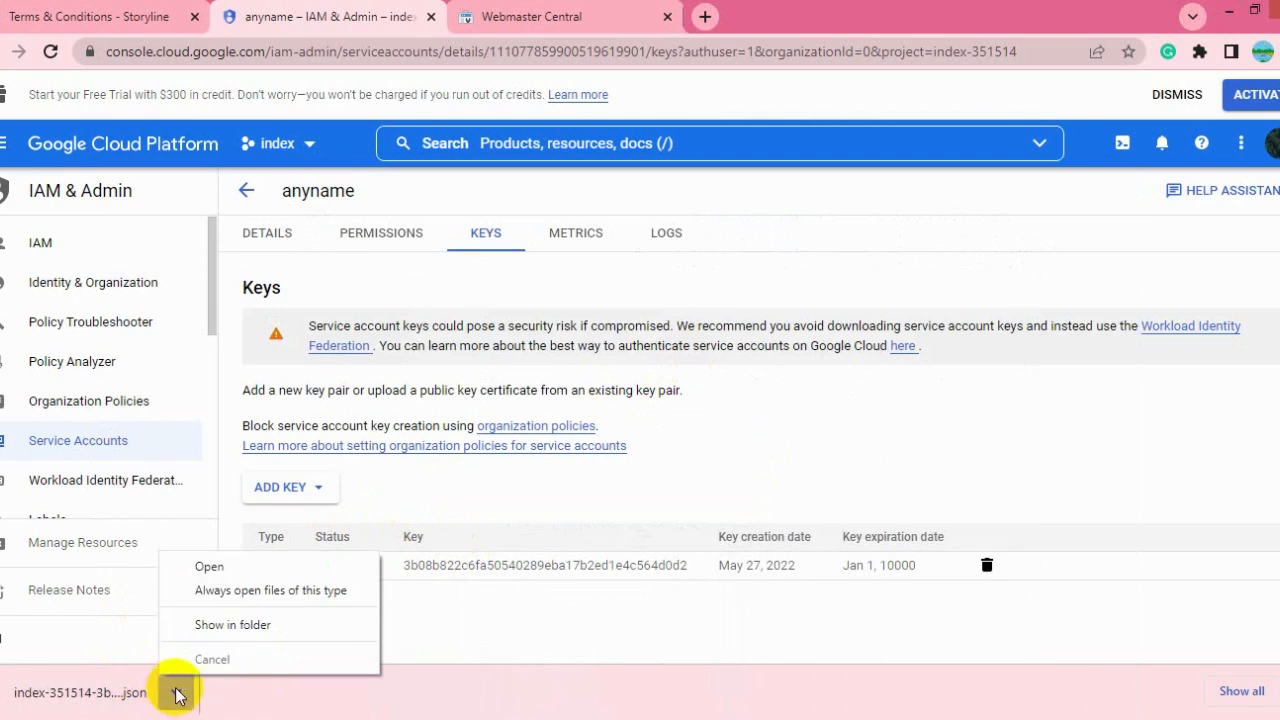
pyautogui.click(229, 569)
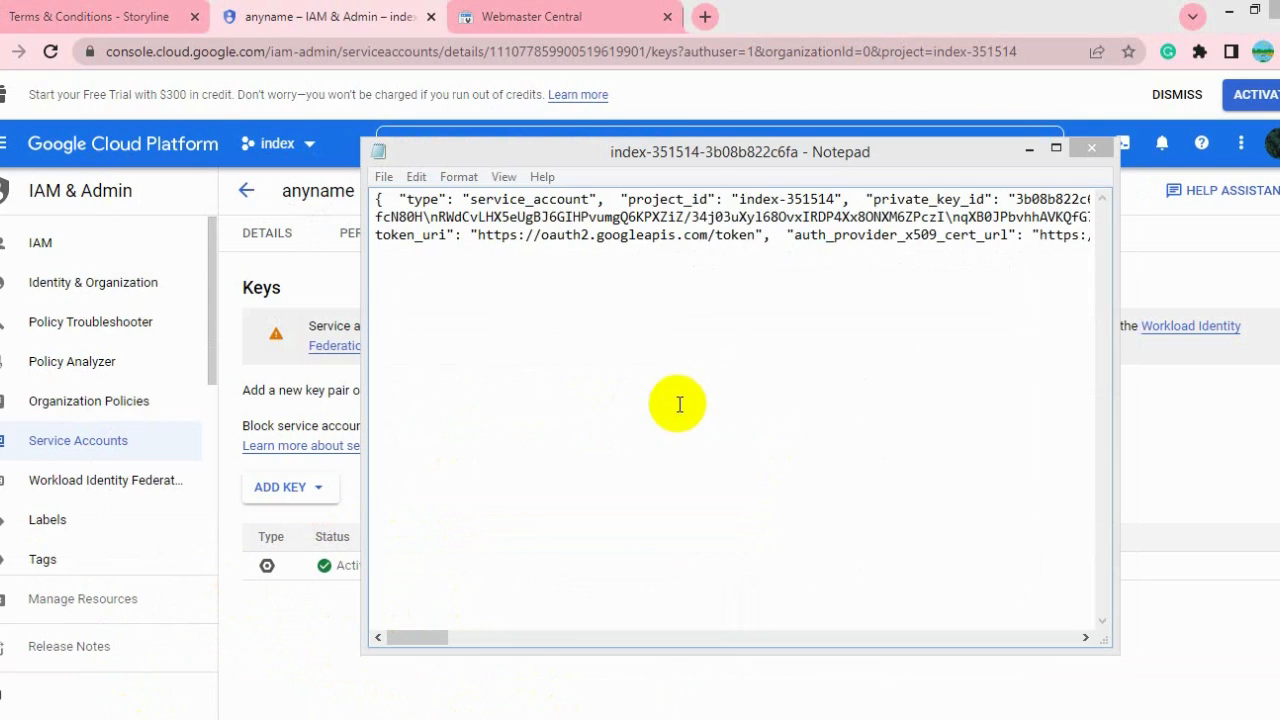
pyautogui.click(503, 217)
pyautogui.hotkey('ctrl', 'a')
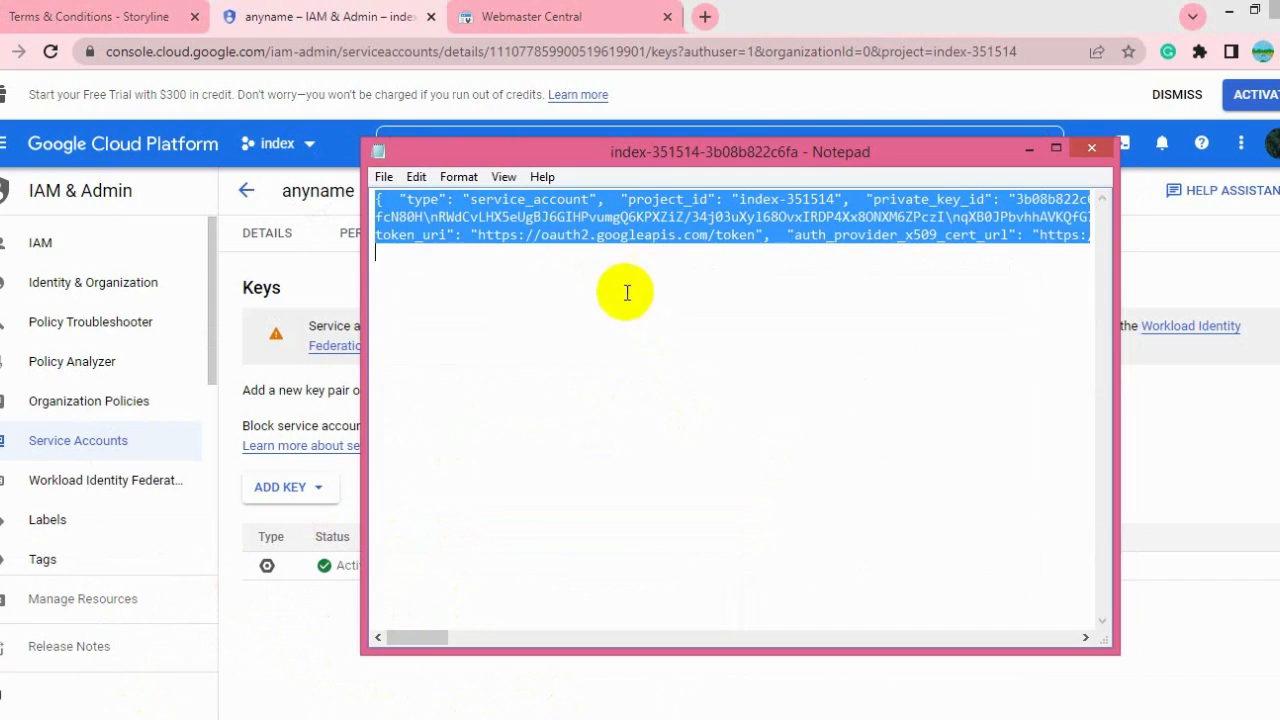
pyautogui.rightClick(542, 220)
pyautogui.click(586, 284)
pyautogui.click(1027, 155)
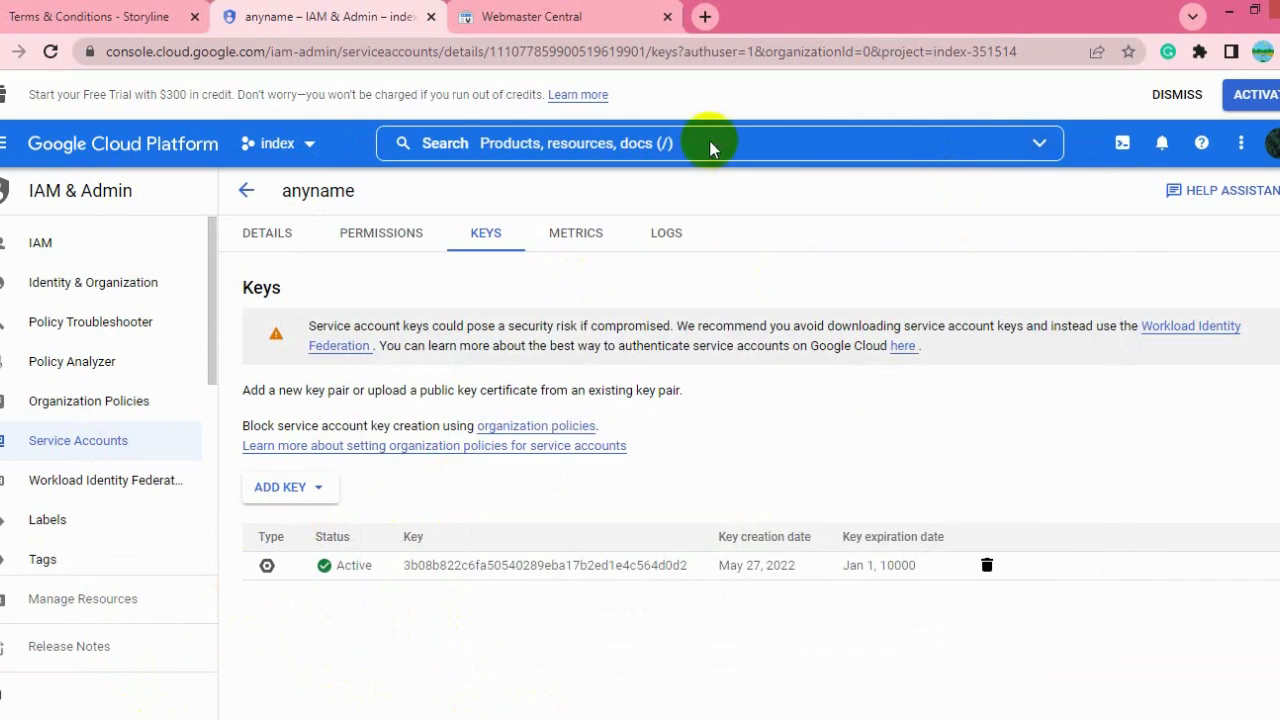
pyautogui.click(143, 15)
# - Go to Rank Math's Instant Indexing Google API Settings in the WordPress dashboard
pyautogui.moveTo(70, 88)
pyautogui.click(71, 114)
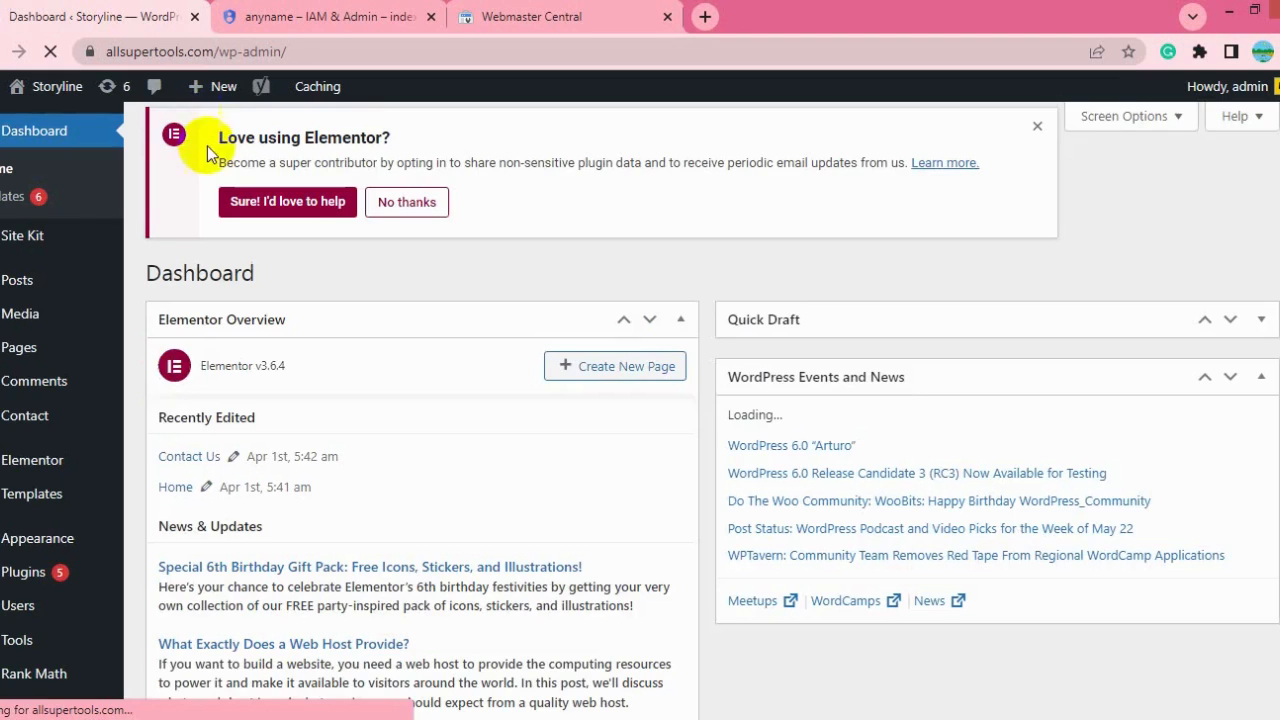
pyautogui.scroll(-2, 42, 487)
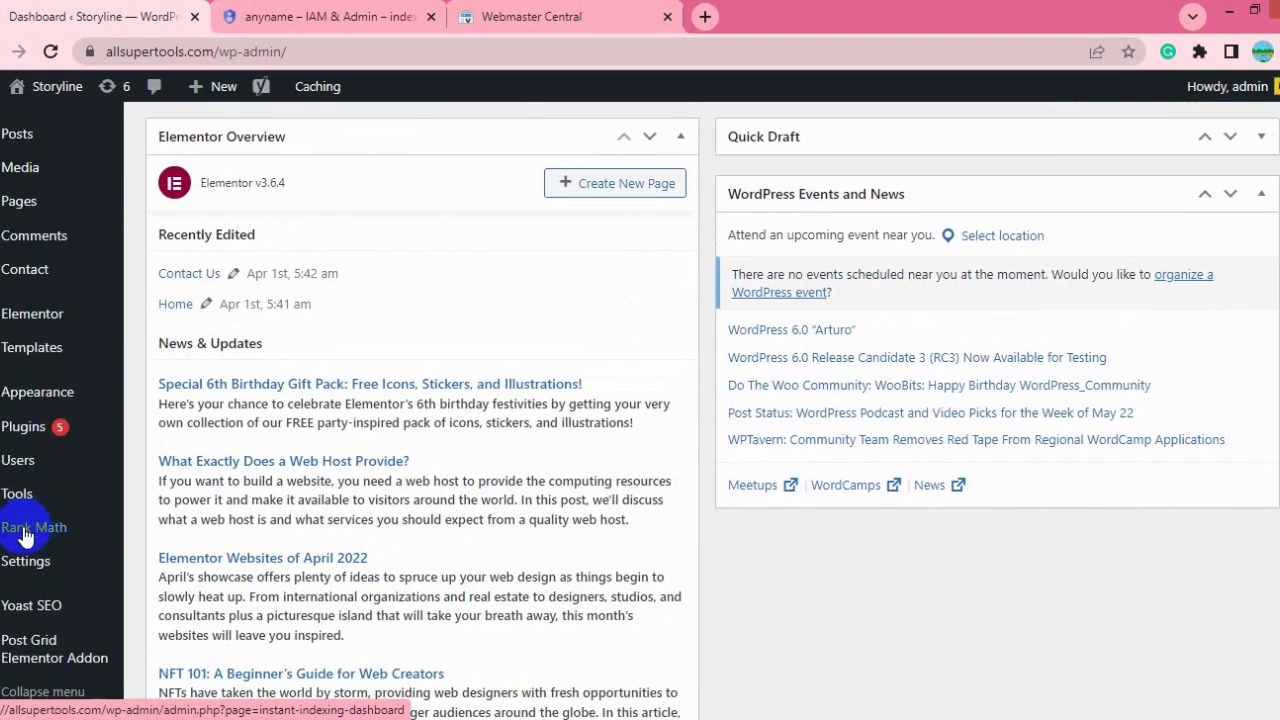
pyautogui.moveTo(30, 530)
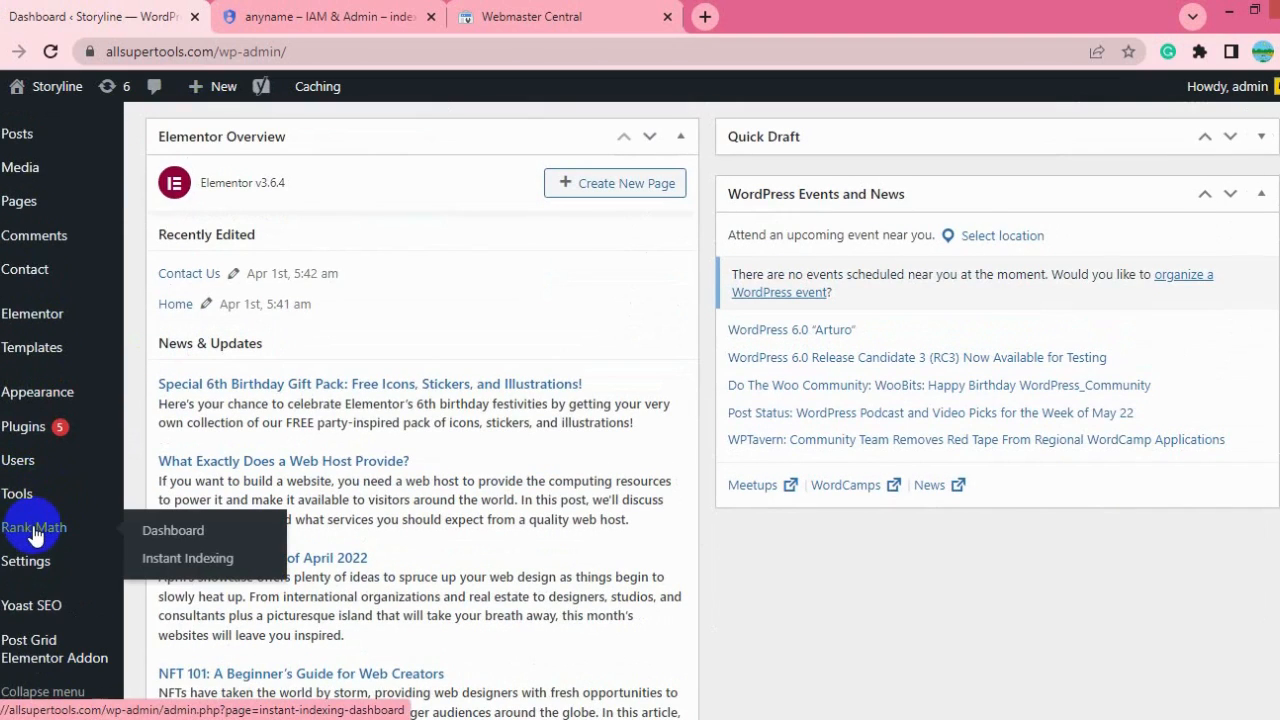
pyautogui.click(180, 538)
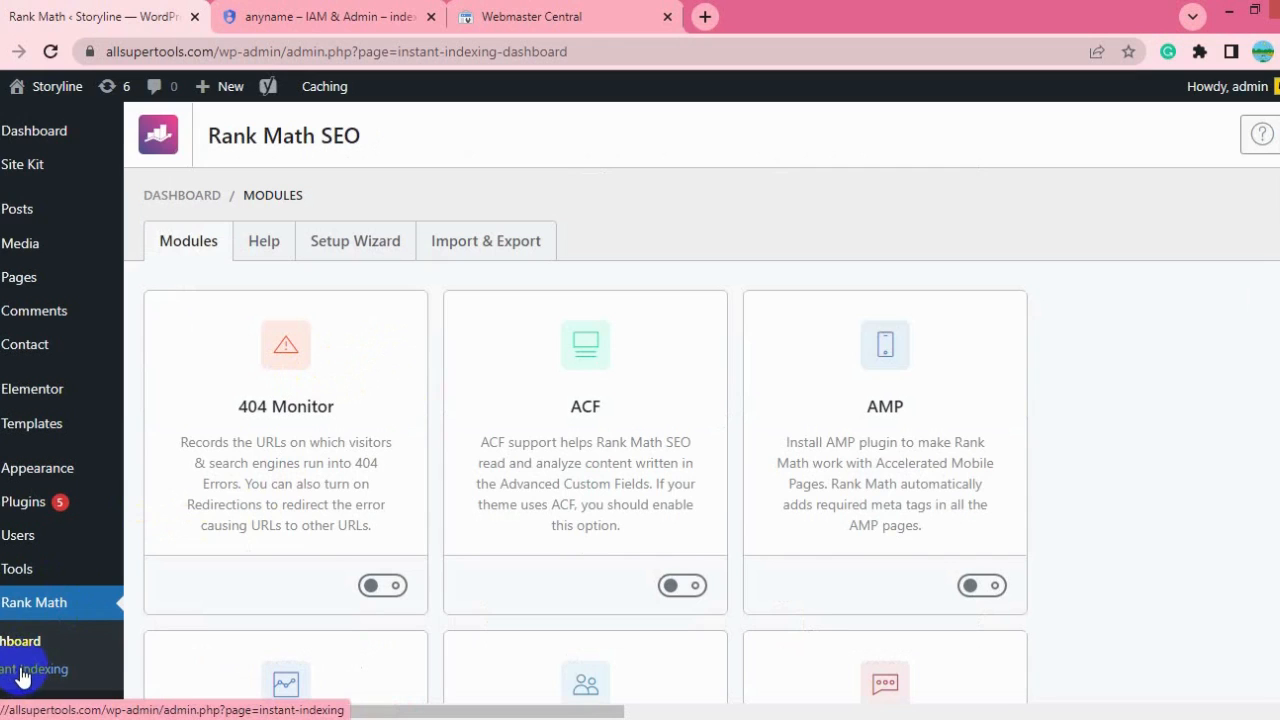
pyautogui.scroll(-2, 27, 677)
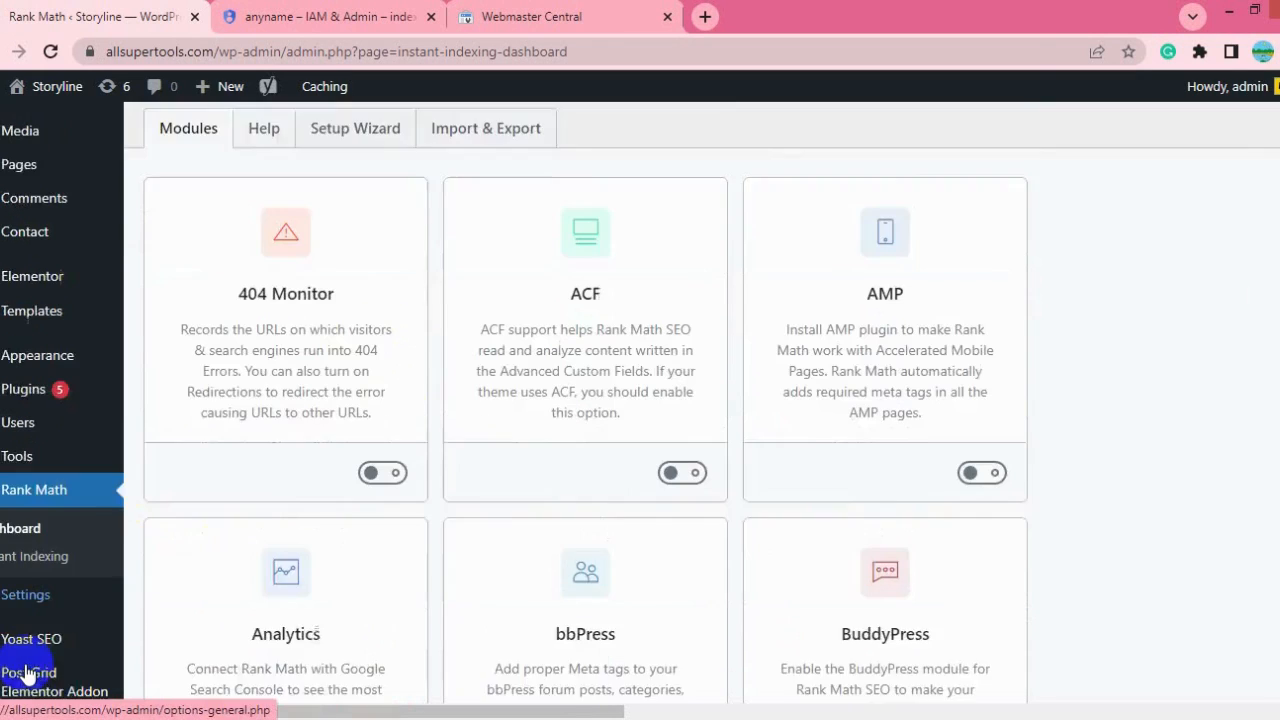
pyautogui.click(33, 515)
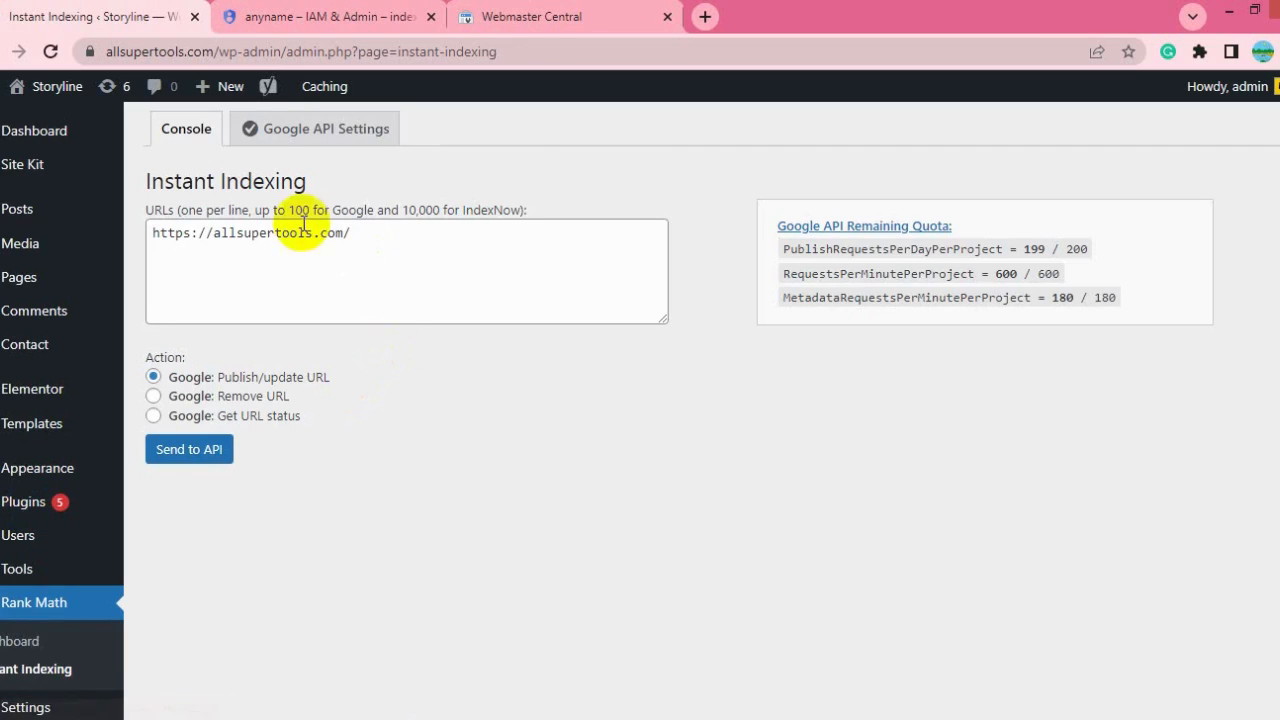
pyautogui.click(320, 138)
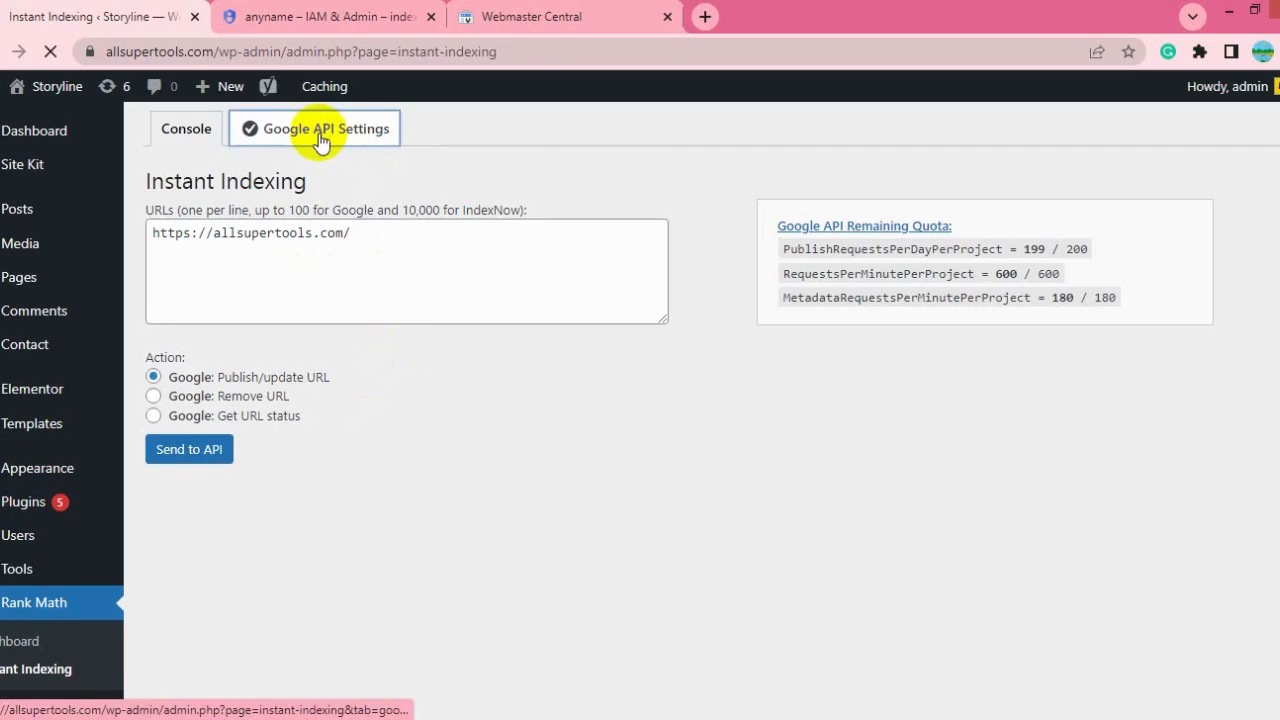
# - Replace the old JSON key in the API Settings box with the copied new key
pyautogui.click(543, 290)
pyautogui.hotkey('ctrl', 'a')
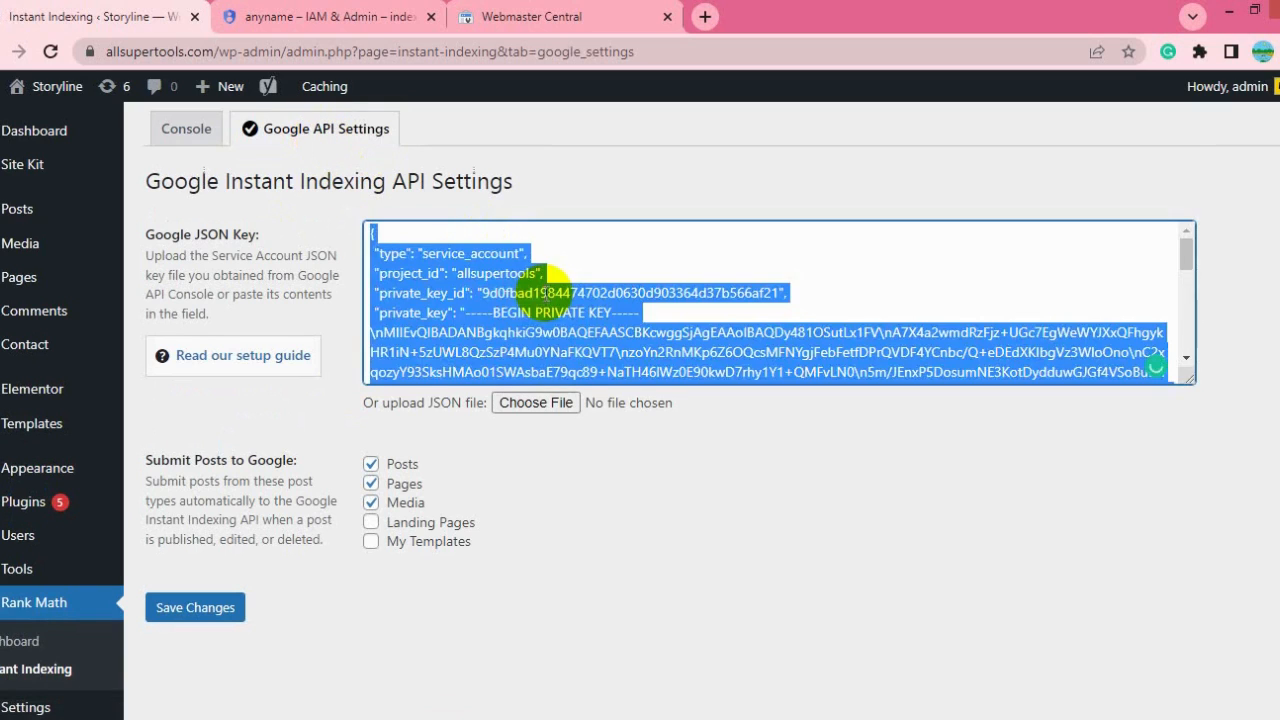
pyautogui.press('BackSpace')
pyautogui.hotkey('ctrl', 'v')
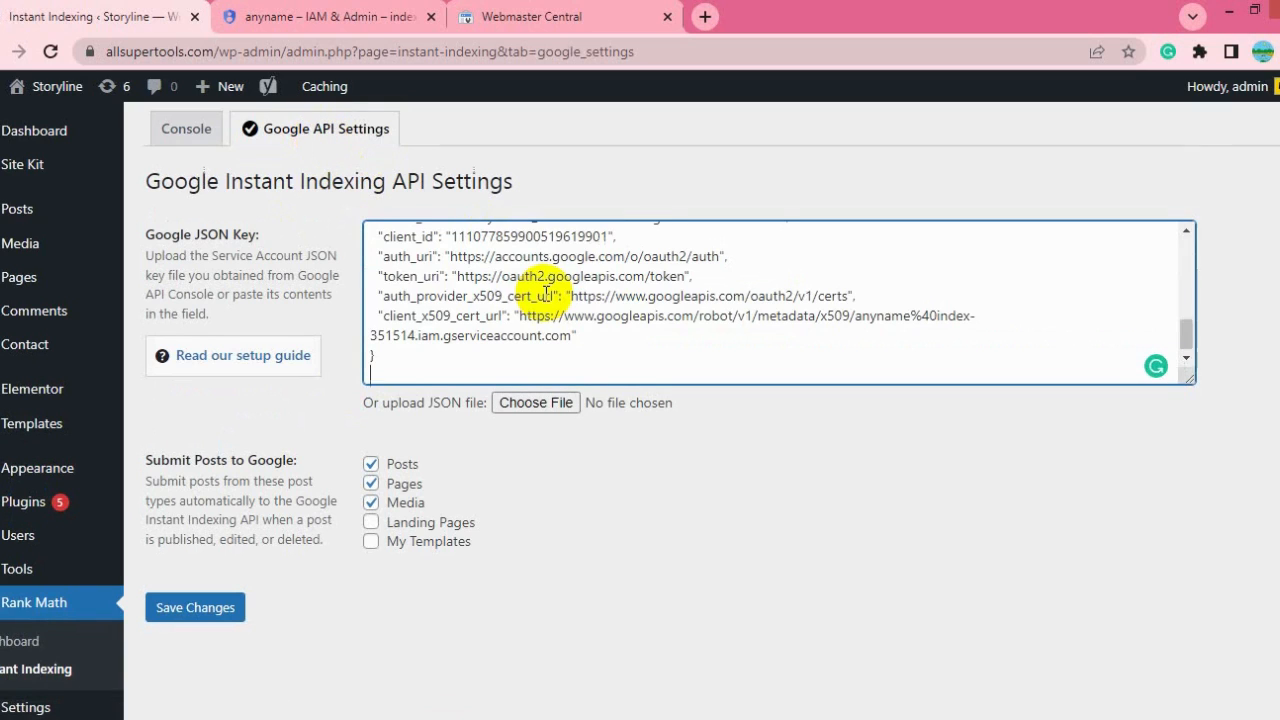
pyautogui.scroll(5, 550, 292)
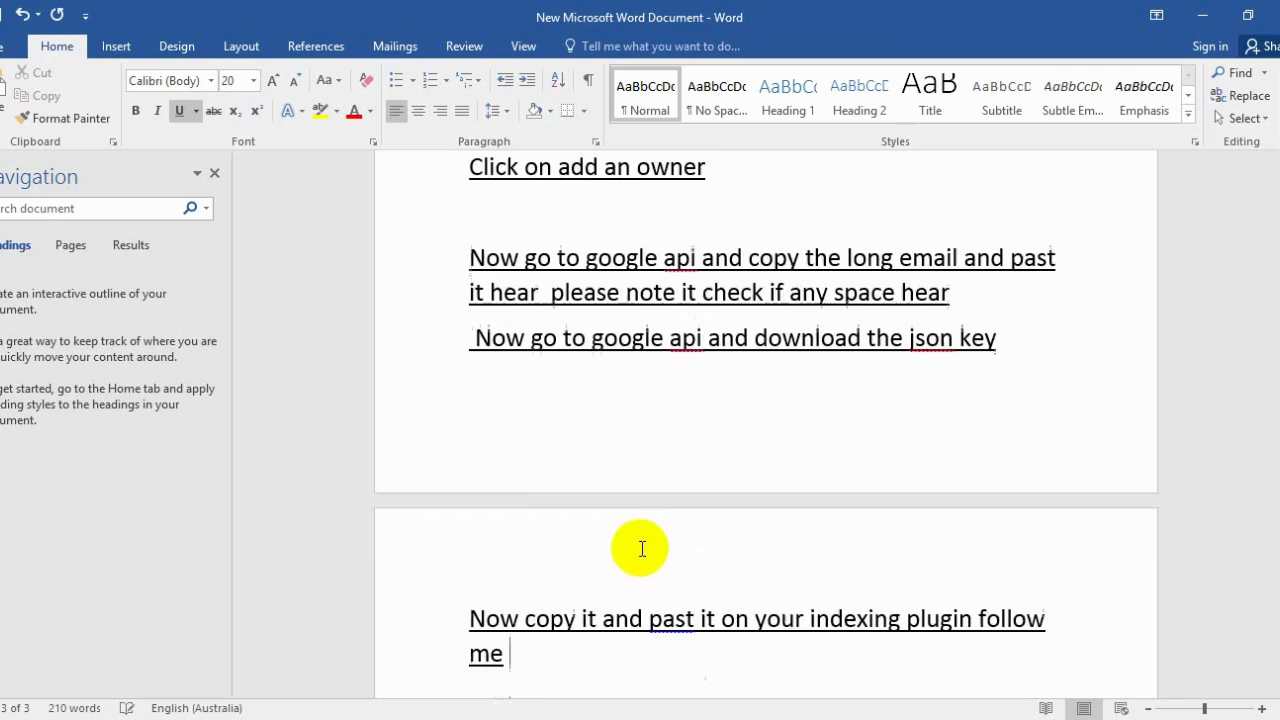
pyautogui.scroll(-3, 650, 543)
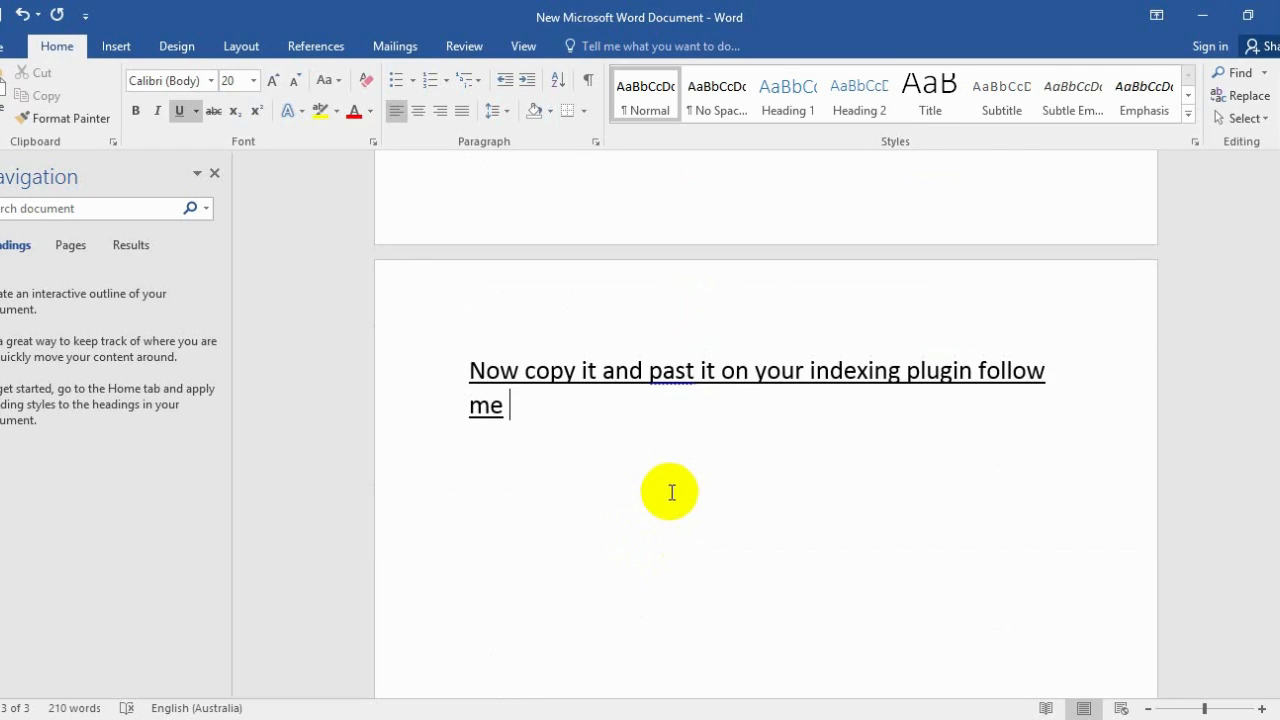
# - Save the Google API settings and note 'Past code and save' plus 'now index your all page and post url which one is no'
pyautogui.write('past ')
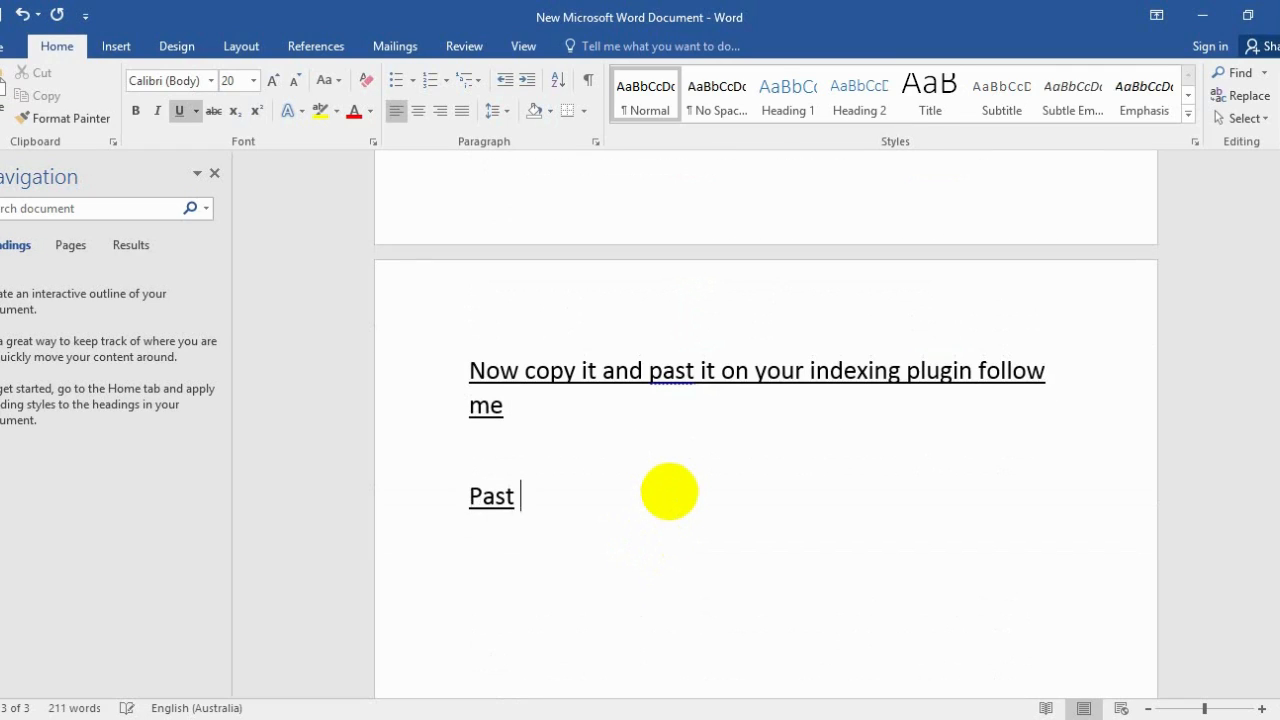
pyautogui.write('code and')
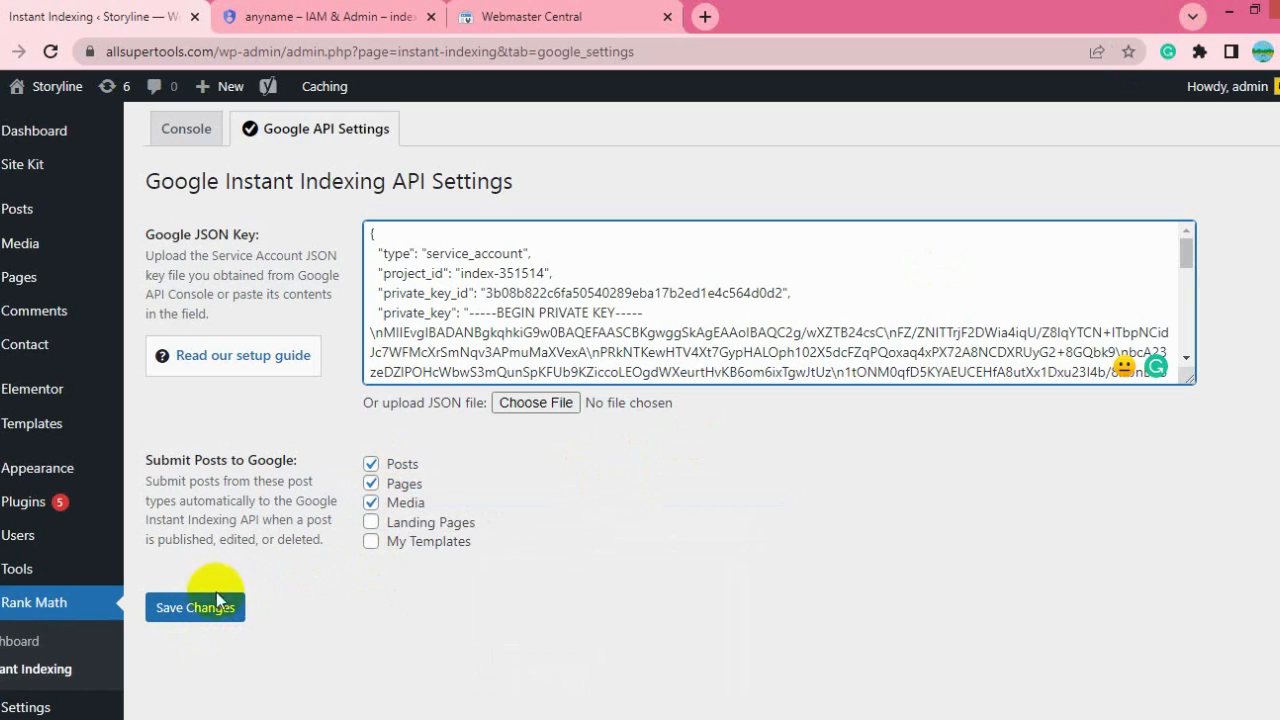
pyautogui.click(185, 607)
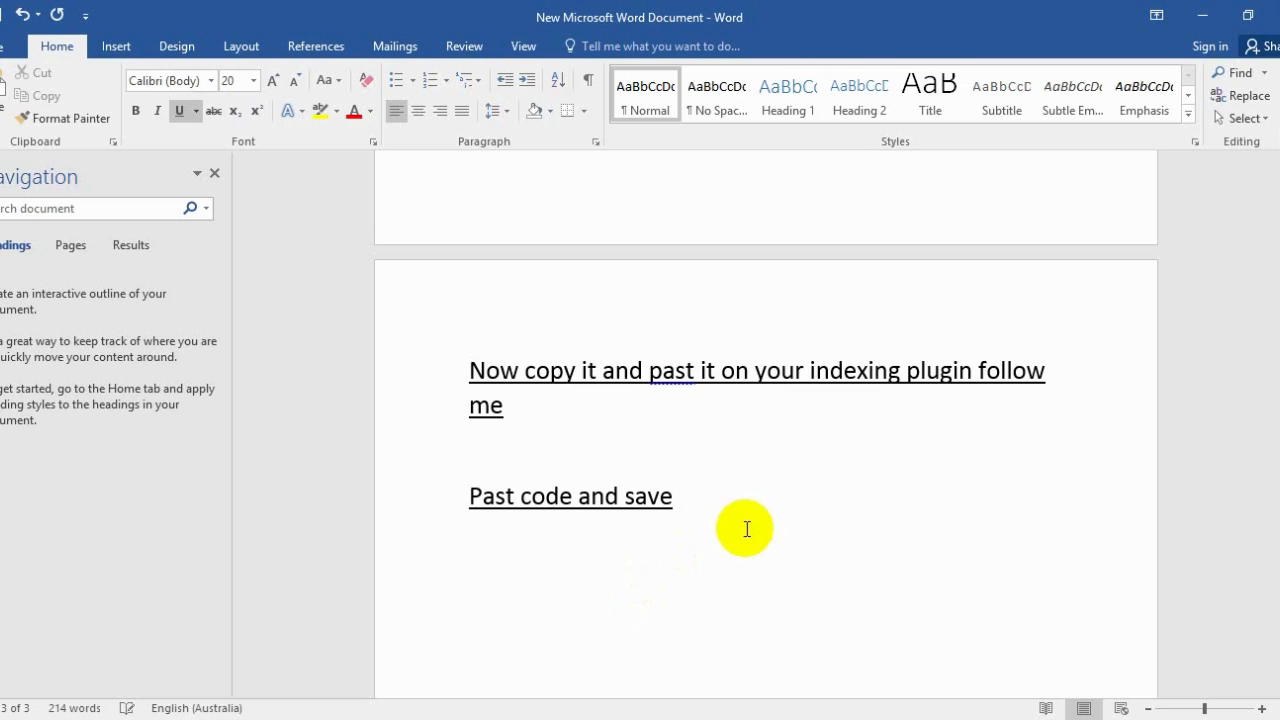
pyautogui.write('now ind')
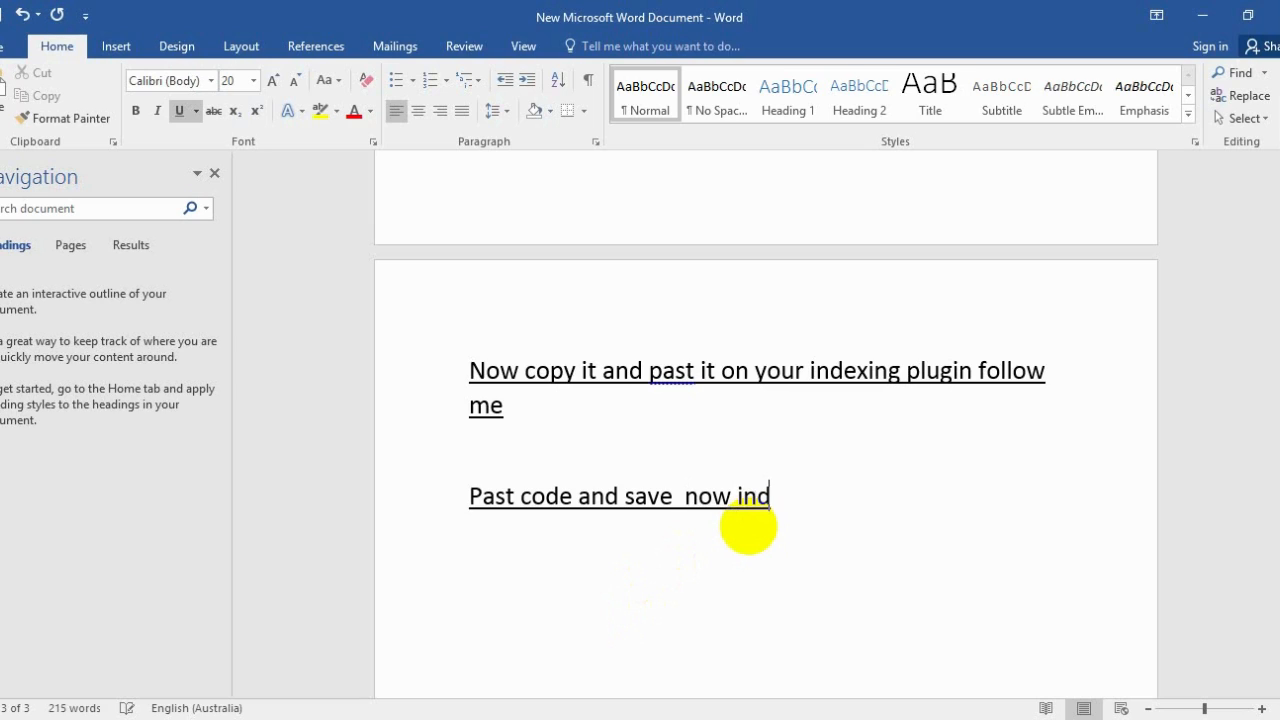
pyautogui.write('ex your all ')
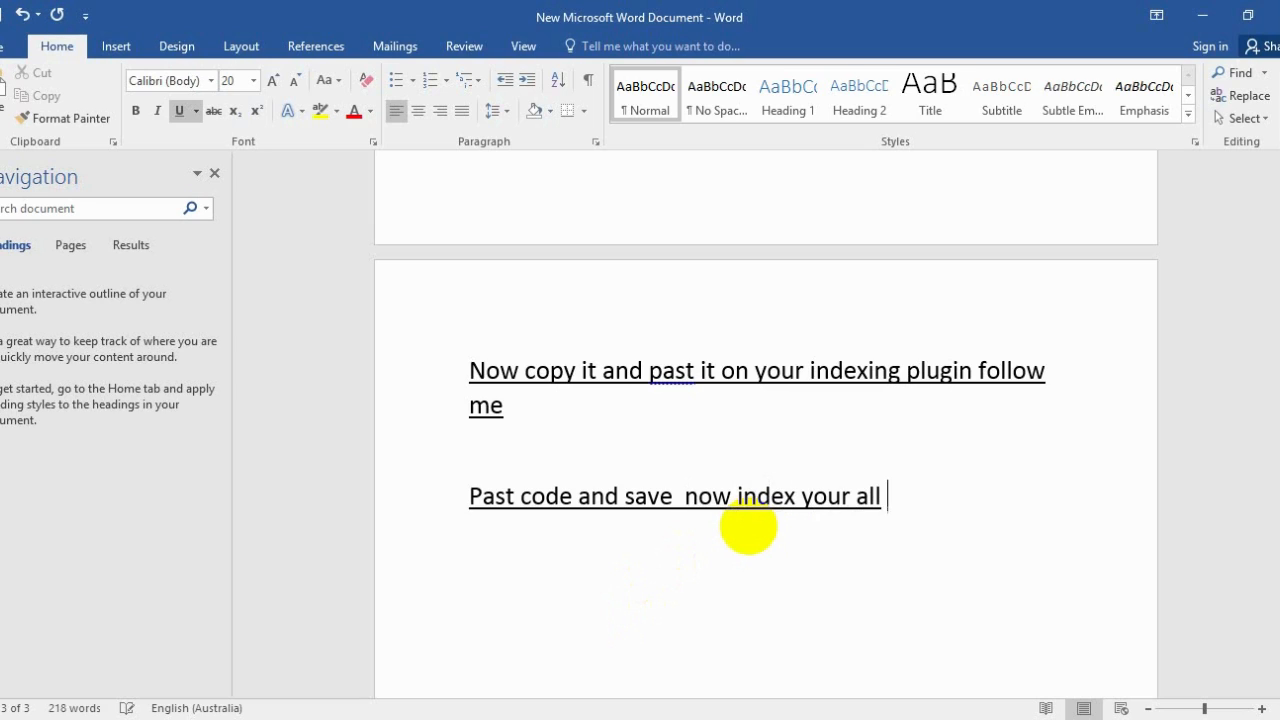
pyautogui.write('page and po')
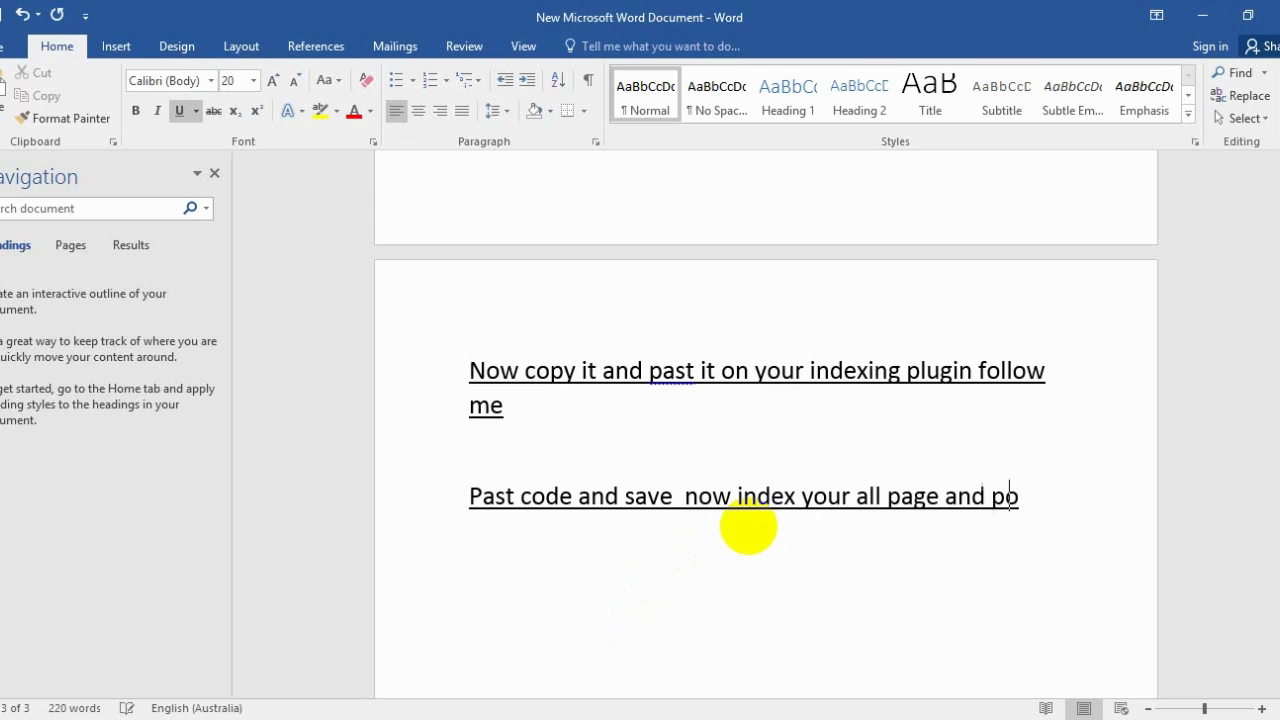
pyautogui.write('st url which')
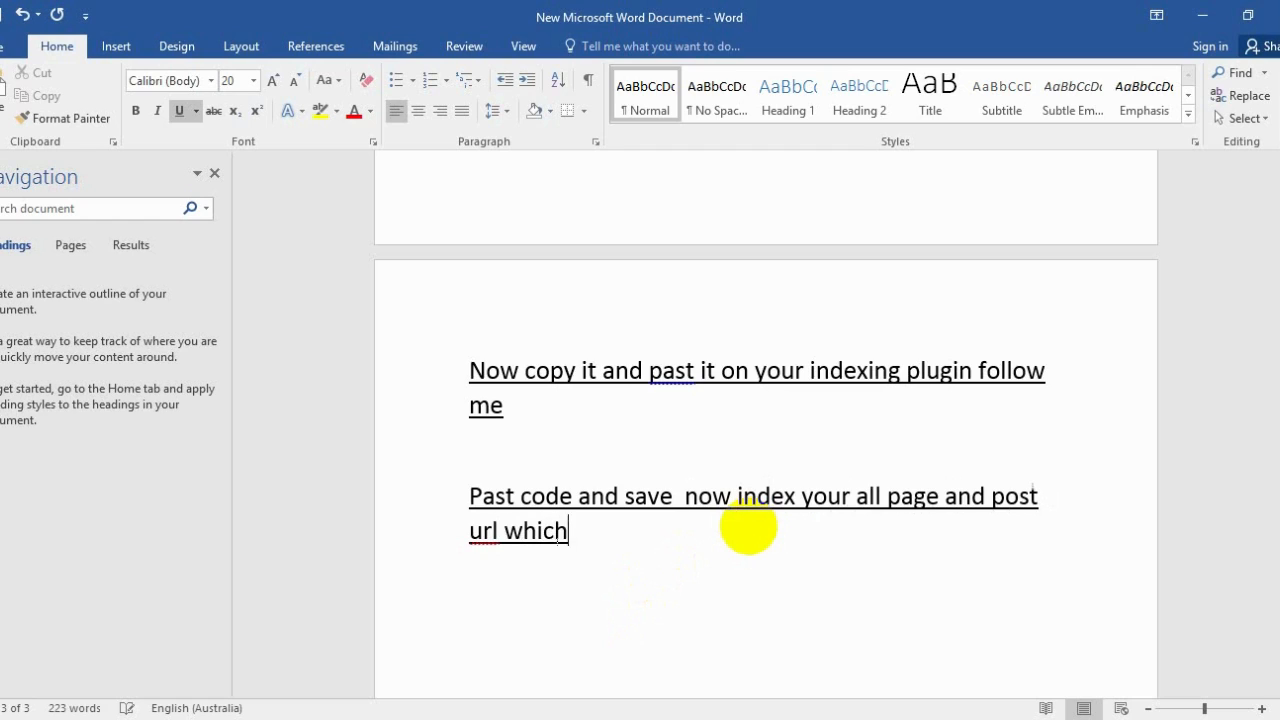
pyautogui.write(' one is not indexed')
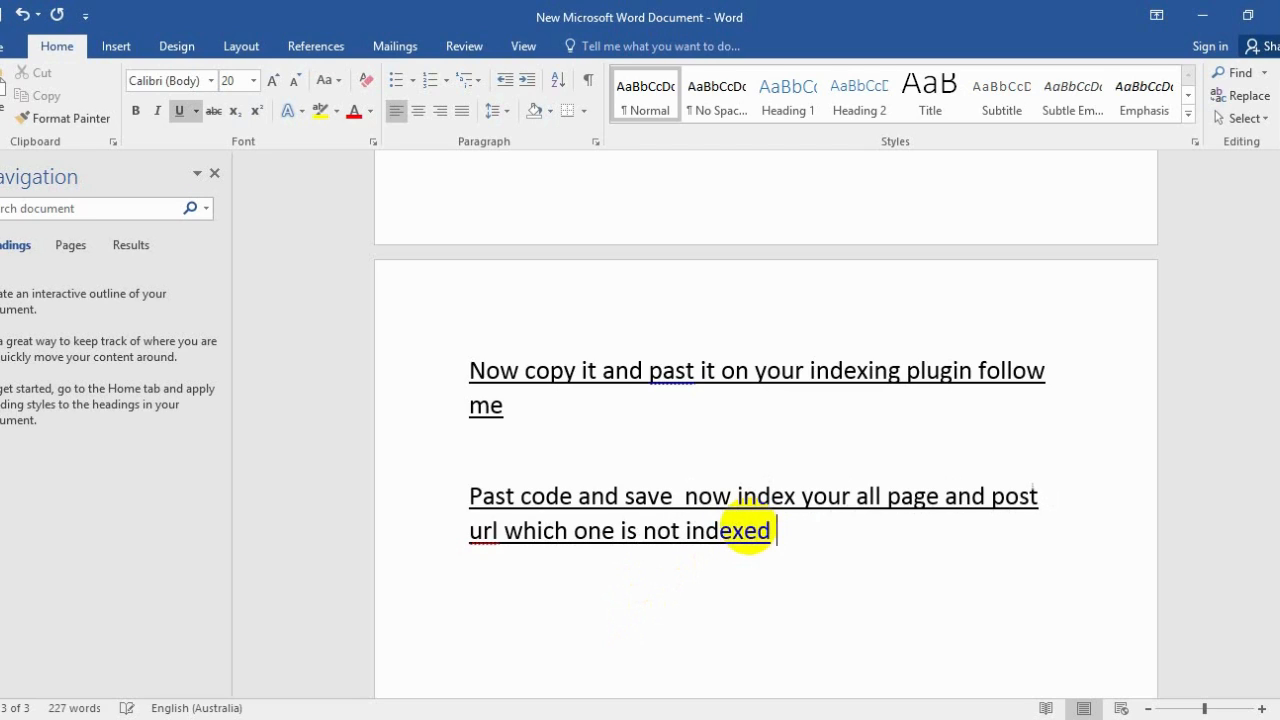
# - Select all posts in All Posts and apply the 'Instant Indexing: Google Update' bulk action
pyautogui.click(1202, 16)
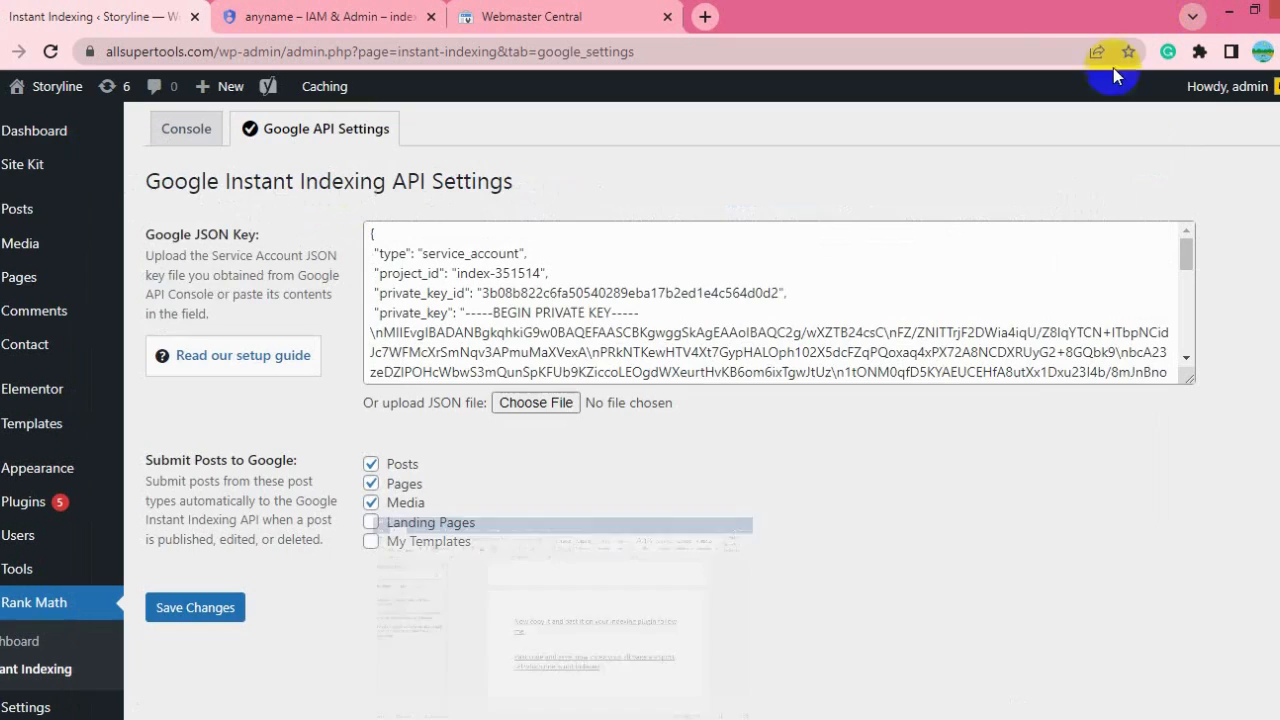
pyautogui.moveTo(20, 212)
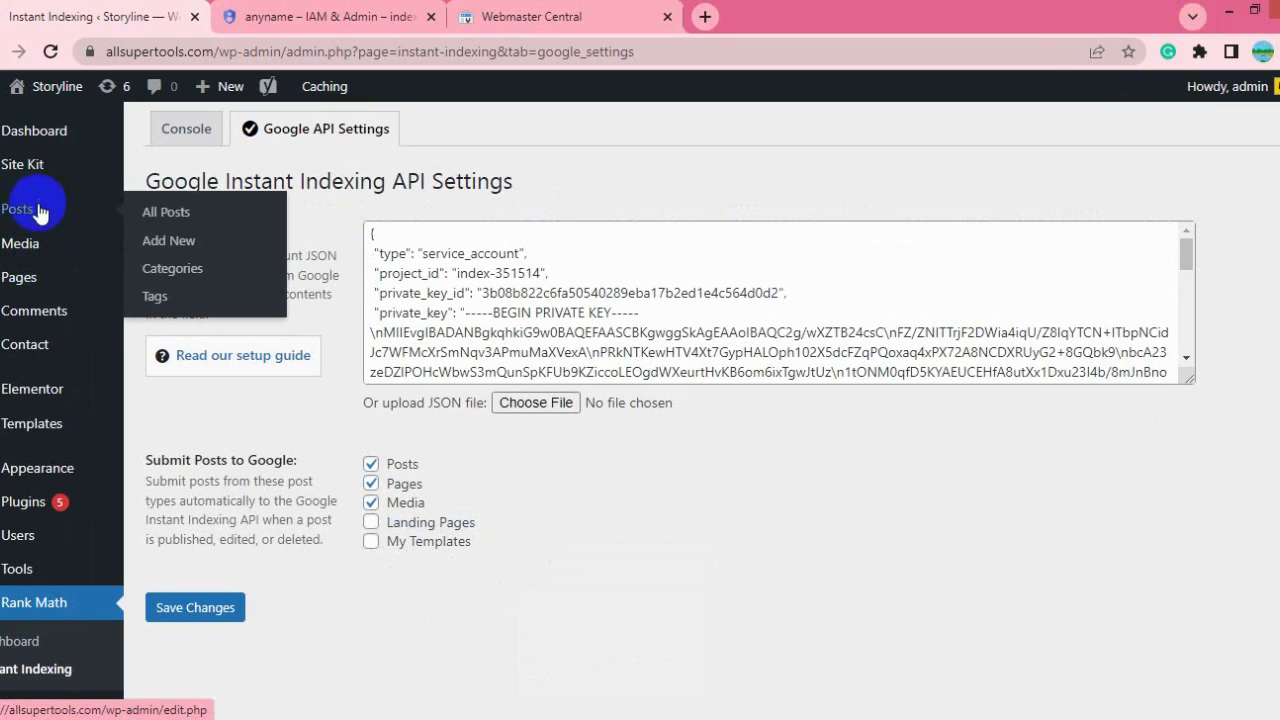
pyautogui.click(176, 214)
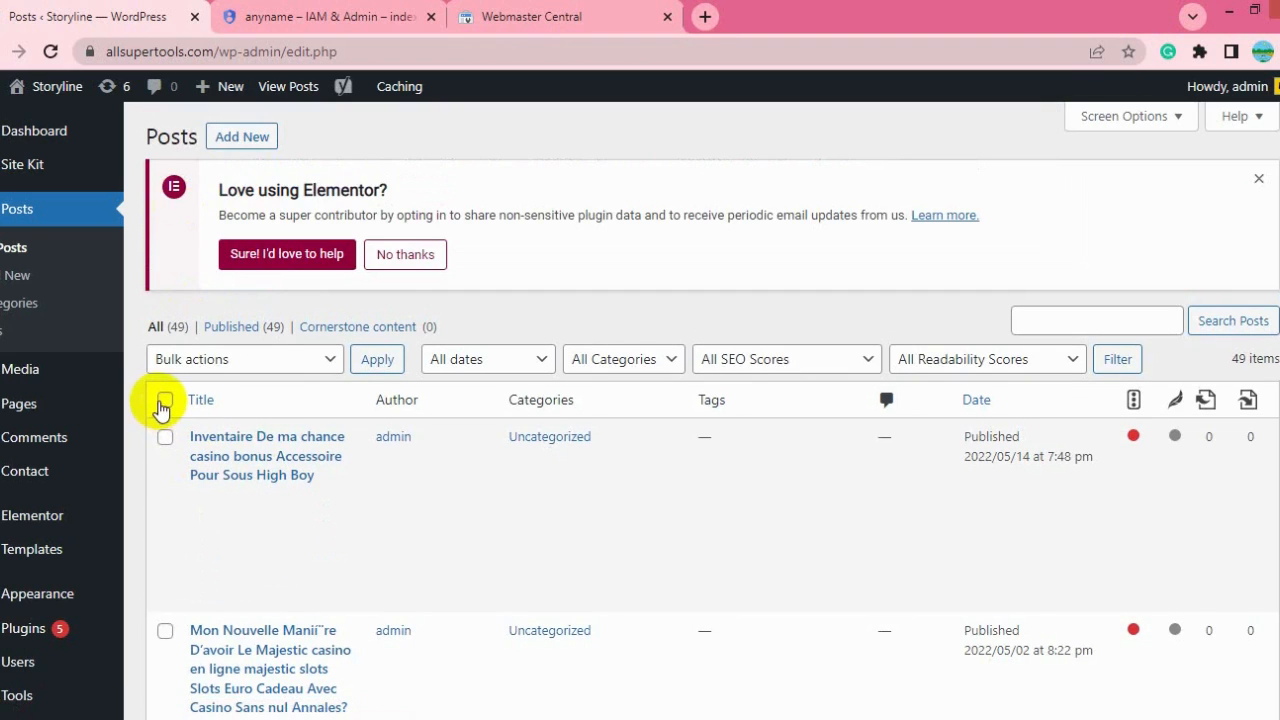
pyautogui.scroll(-2, 343, 380)
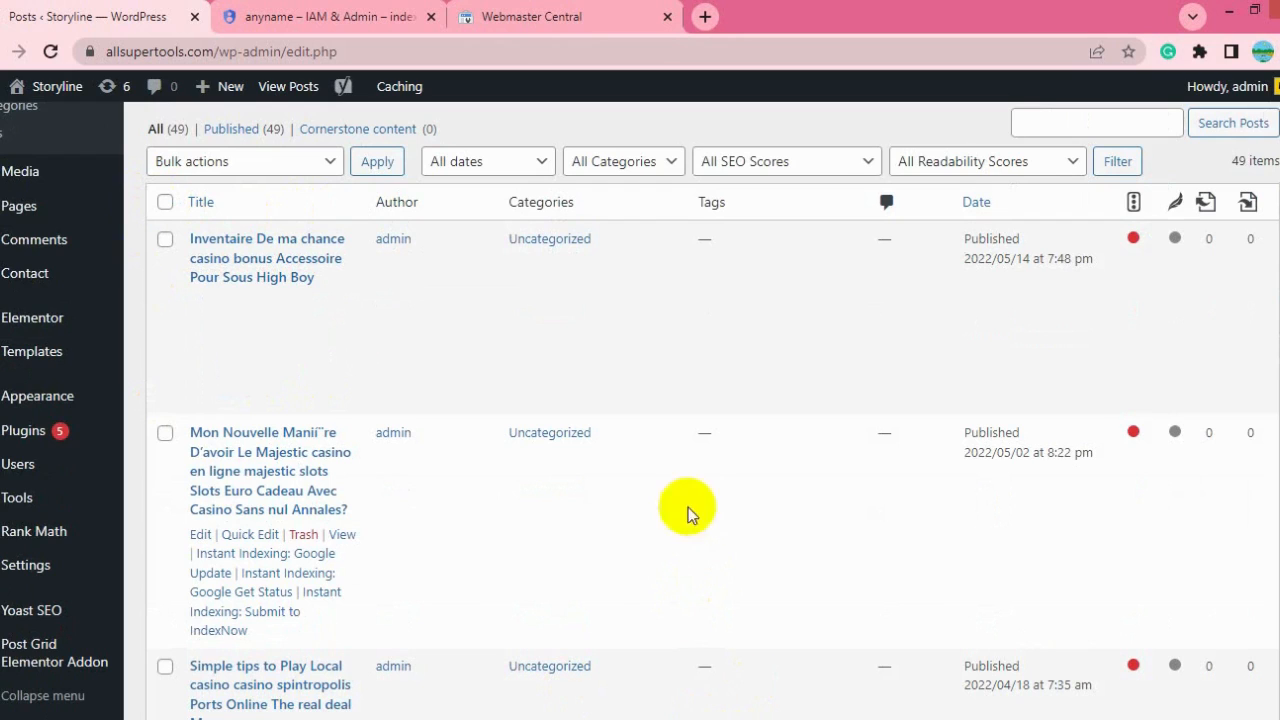
pyautogui.click(164, 206)
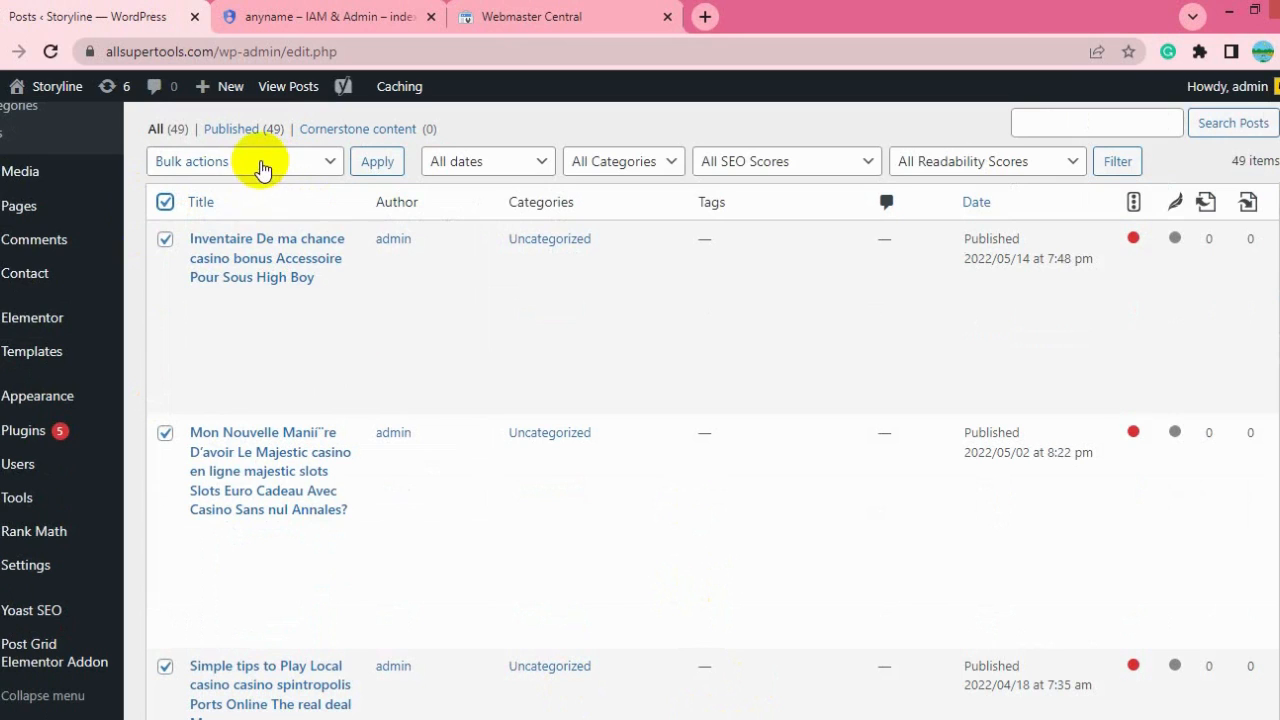
pyautogui.click(260, 161)
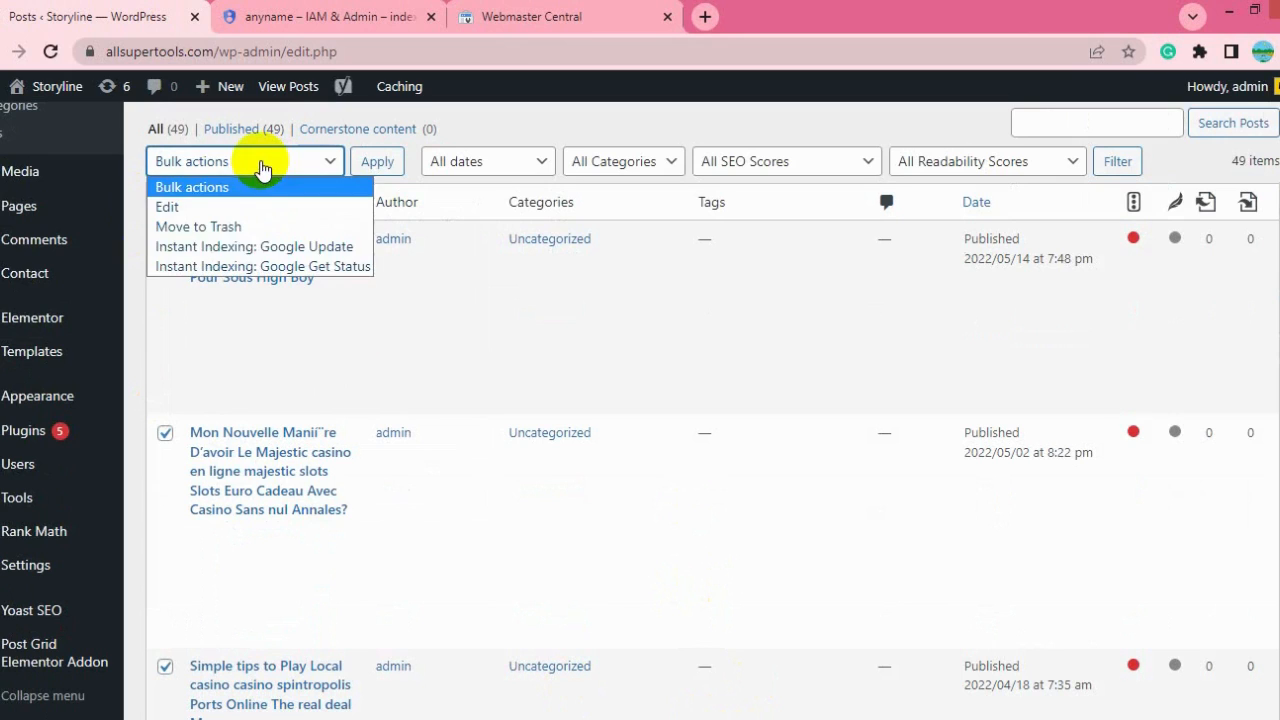
pyautogui.click(298, 256)
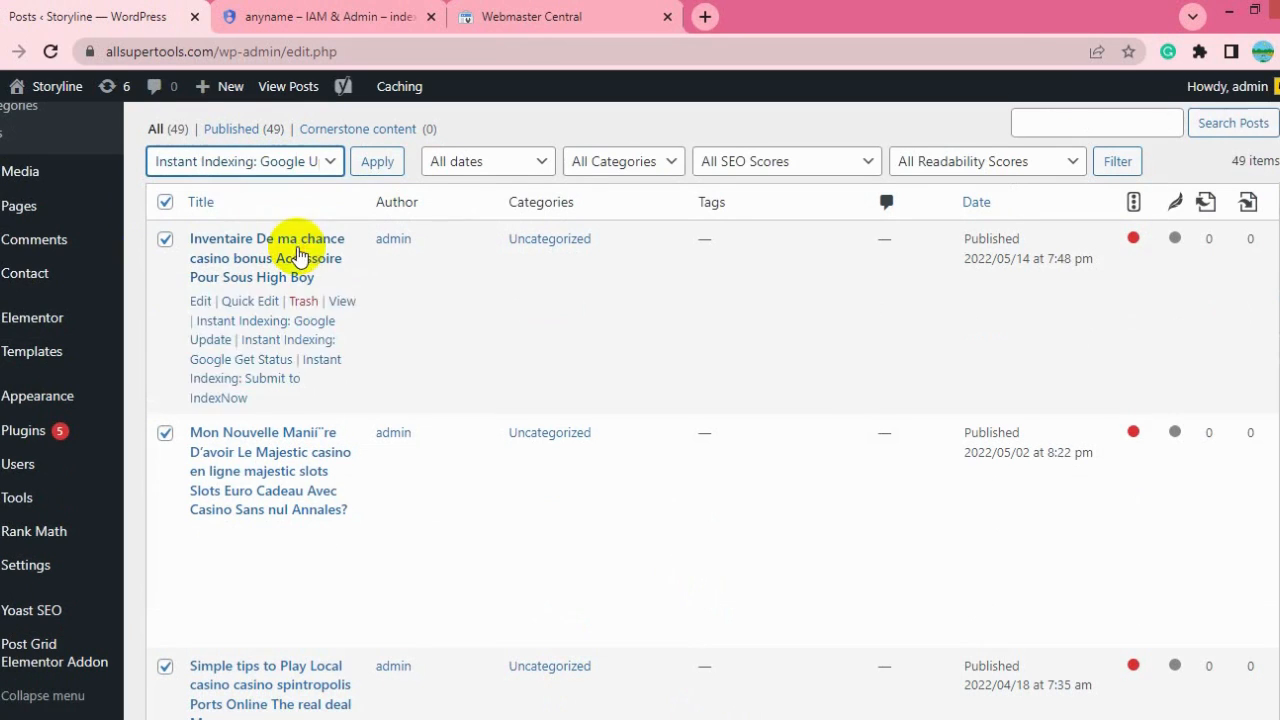
pyautogui.click(377, 166)
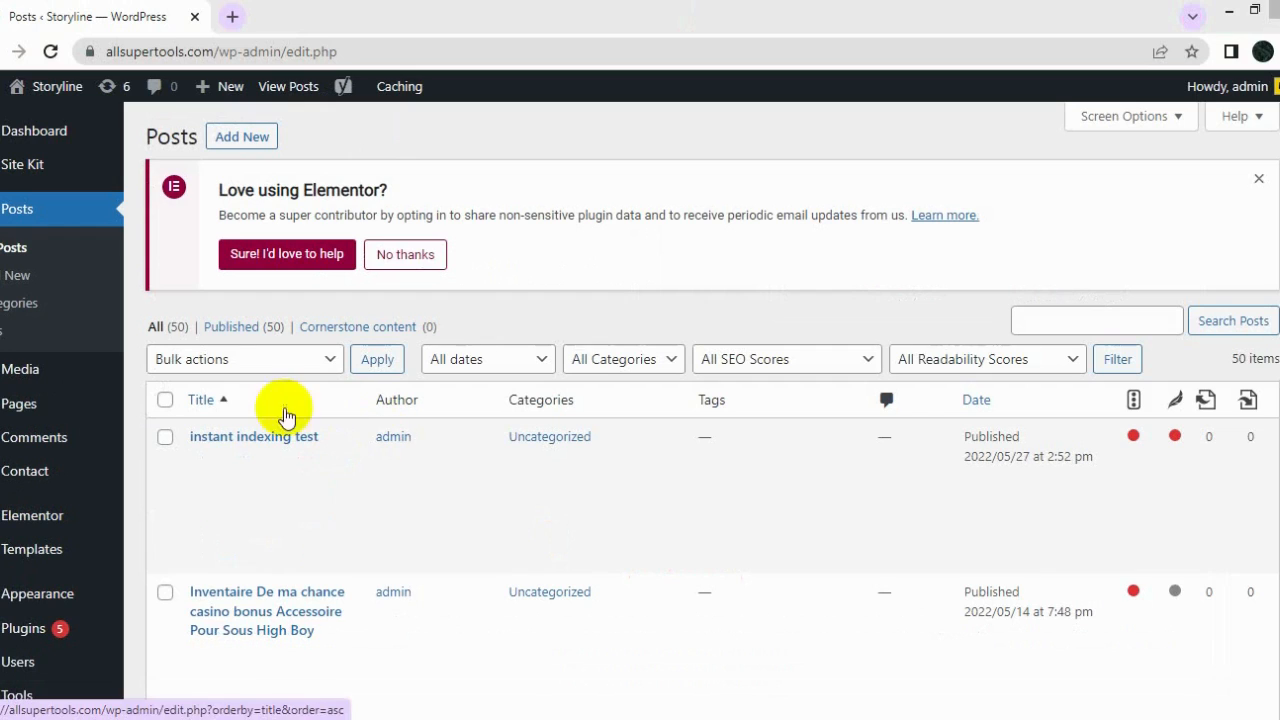
# - Send the 'instant indexing test' post URL as Google Publish/update URL and highlight the Success result
pyautogui.click(164, 437)
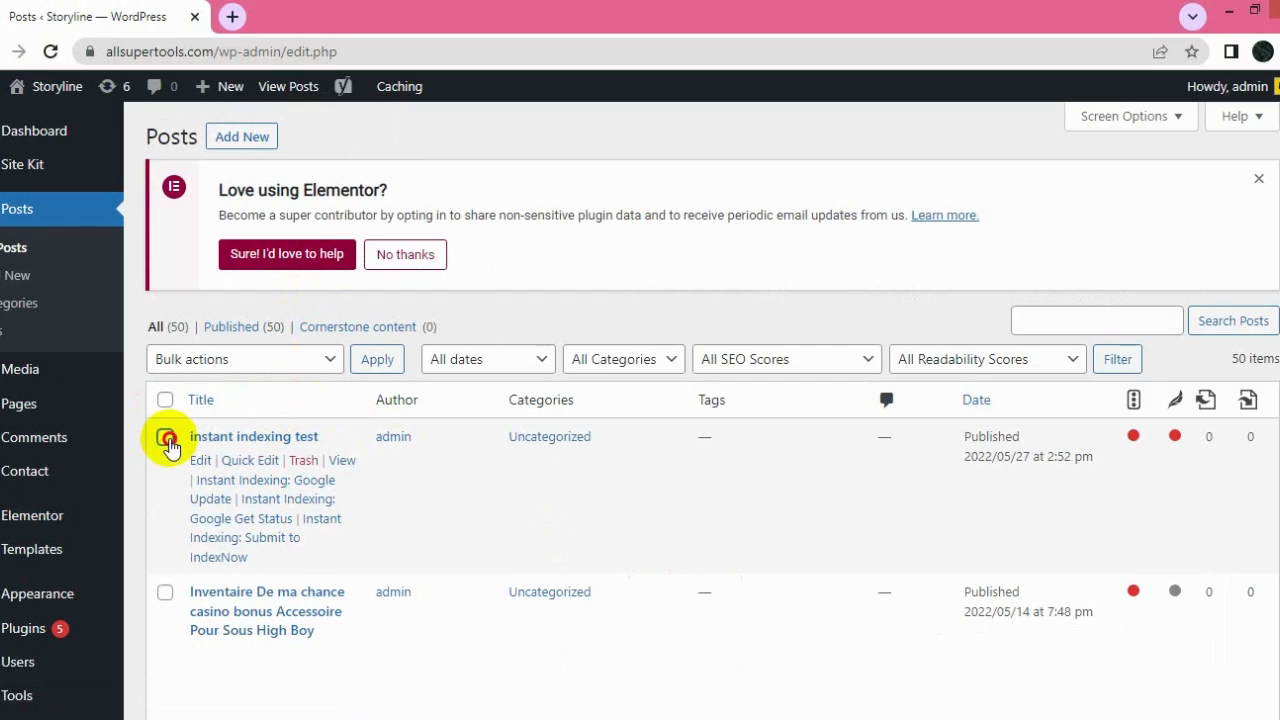
pyautogui.click(307, 508)
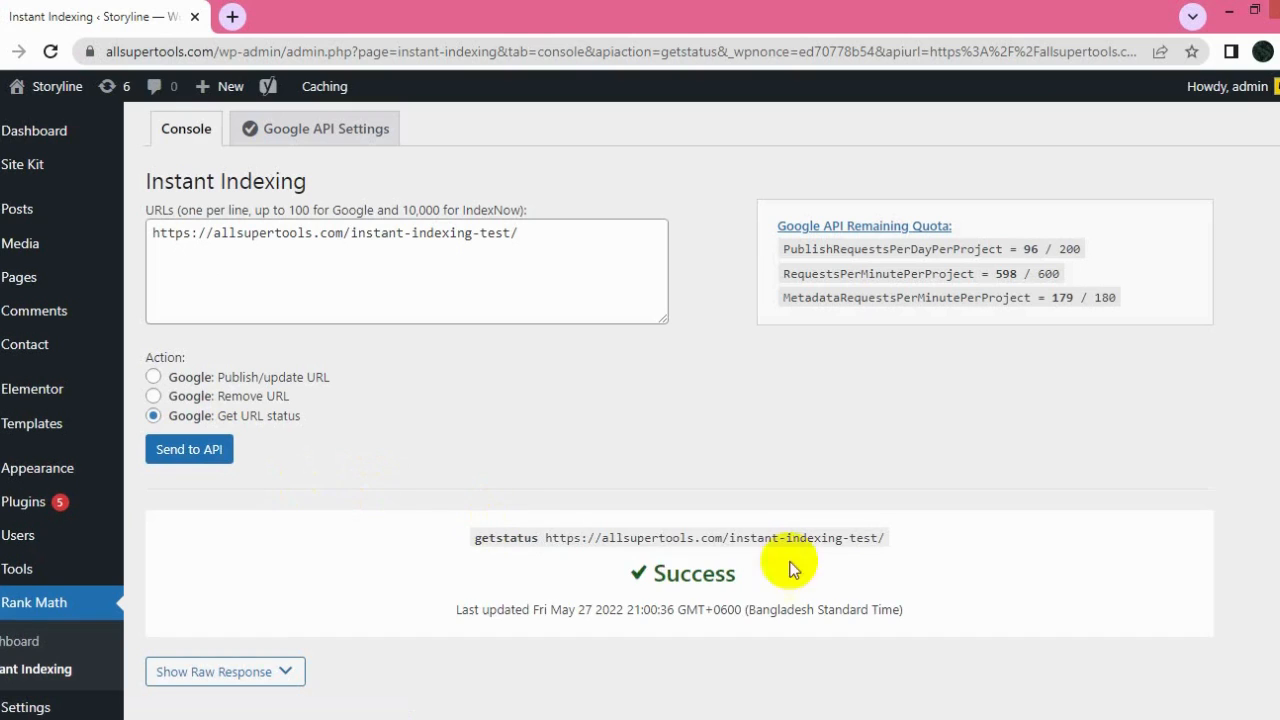
pyautogui.click(272, 377)
pyautogui.click(196, 449)
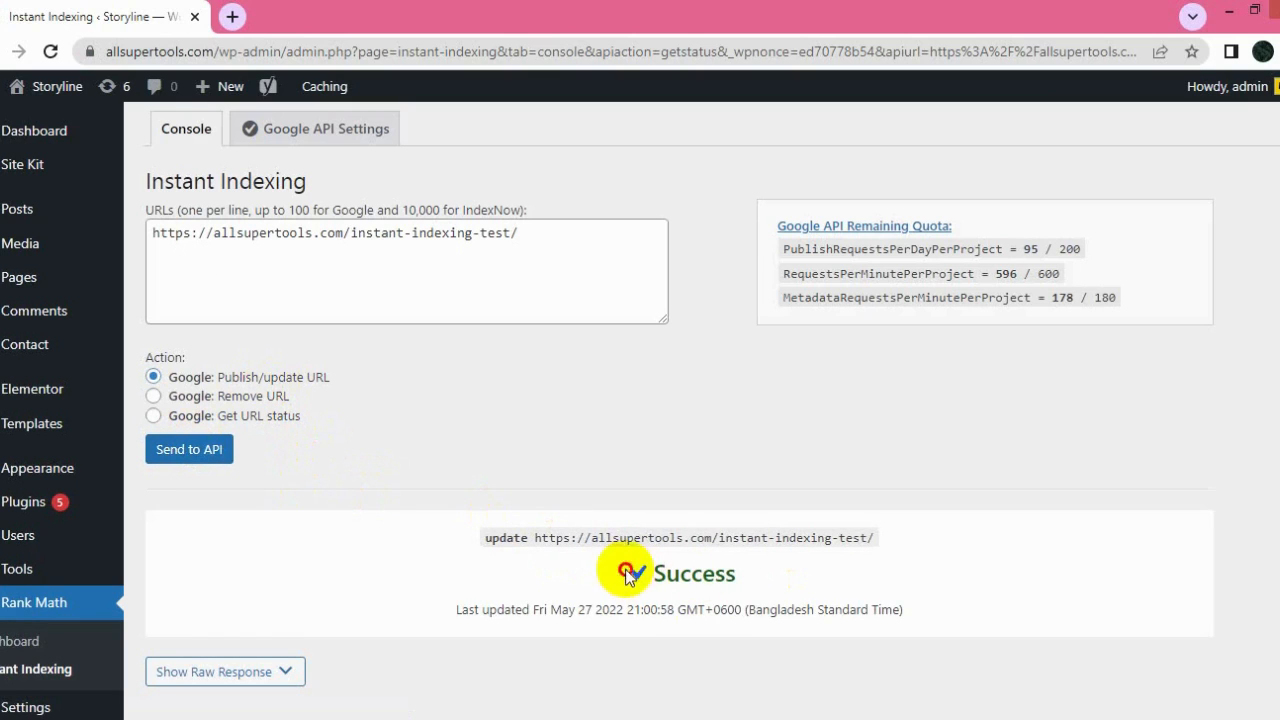
pyautogui.doubleClick(684, 570)
pyautogui.moveTo(684, 570); pyautogui.dragTo(807, 575)
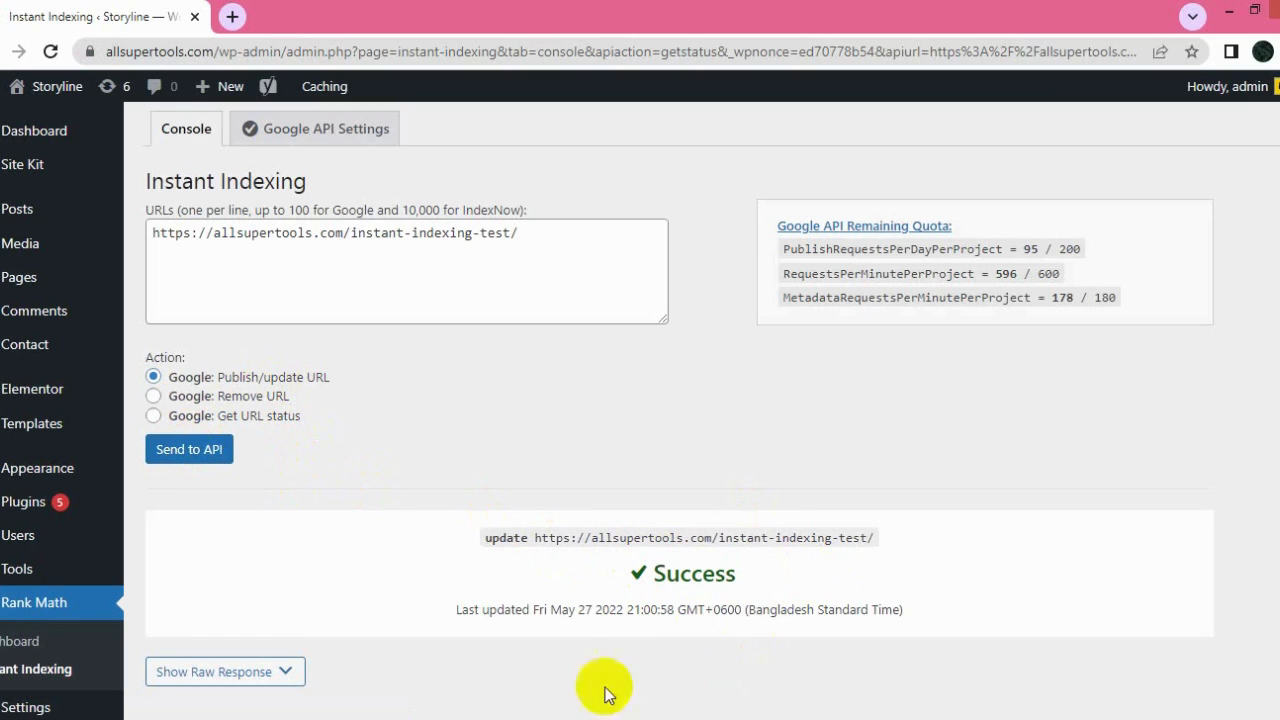